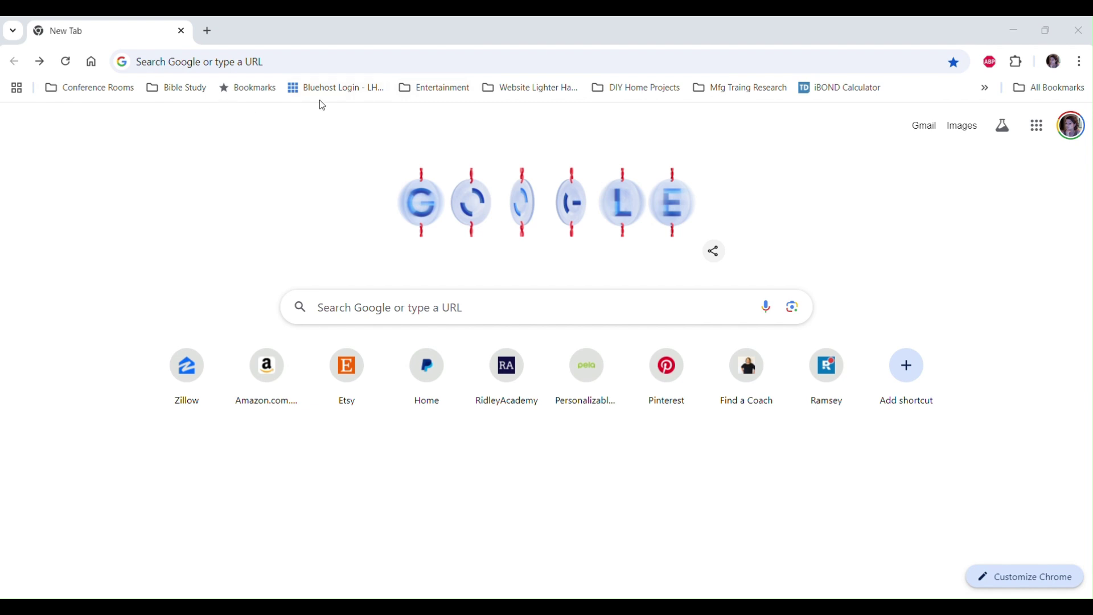
- Move the Entertainment folder ahead of the Bluehost Login bookmark on the bookmarks bar, and restore the original order
{"action": "left_click_drag", "start_coordinate": [449, 90], "coordinate": [307, 90]}
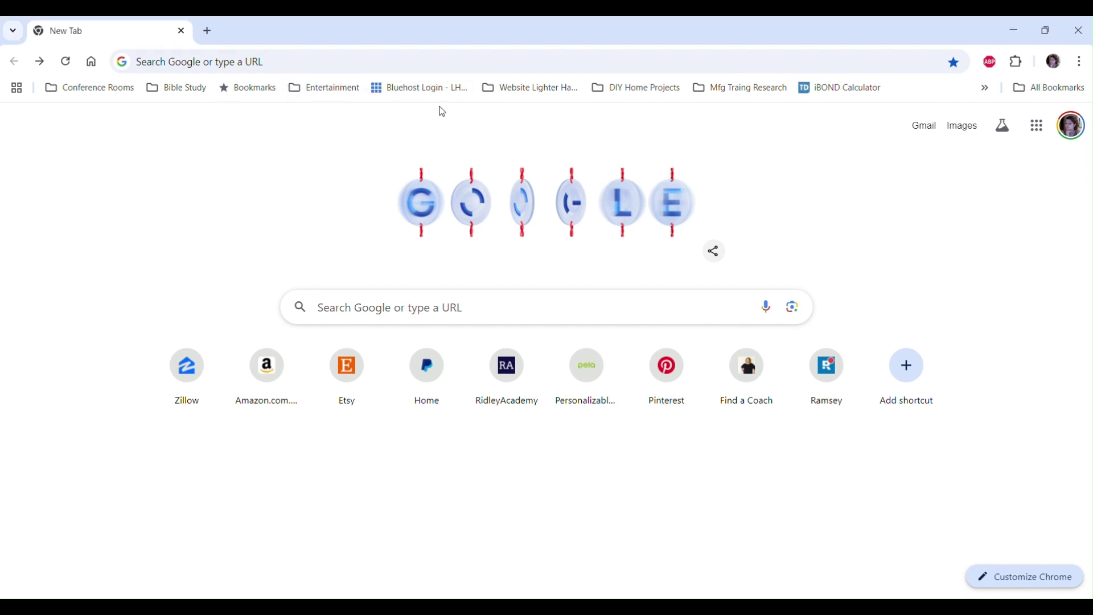
{"action": "left_click_drag", "start_coordinate": [431, 99], "coordinate": [287, 93]}
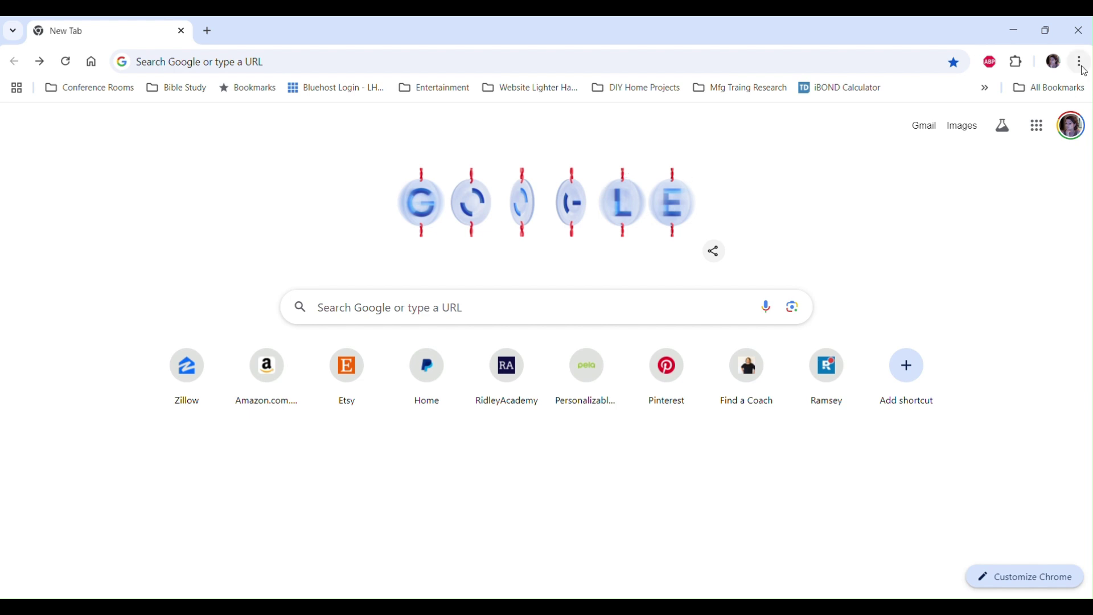
- Move the LG LT800P replacement refrigerator water filter bookmark from the DIY Home Projects folder into the Subscriptions folder
{"action": "left_click", "coordinate": [1048, 91]}
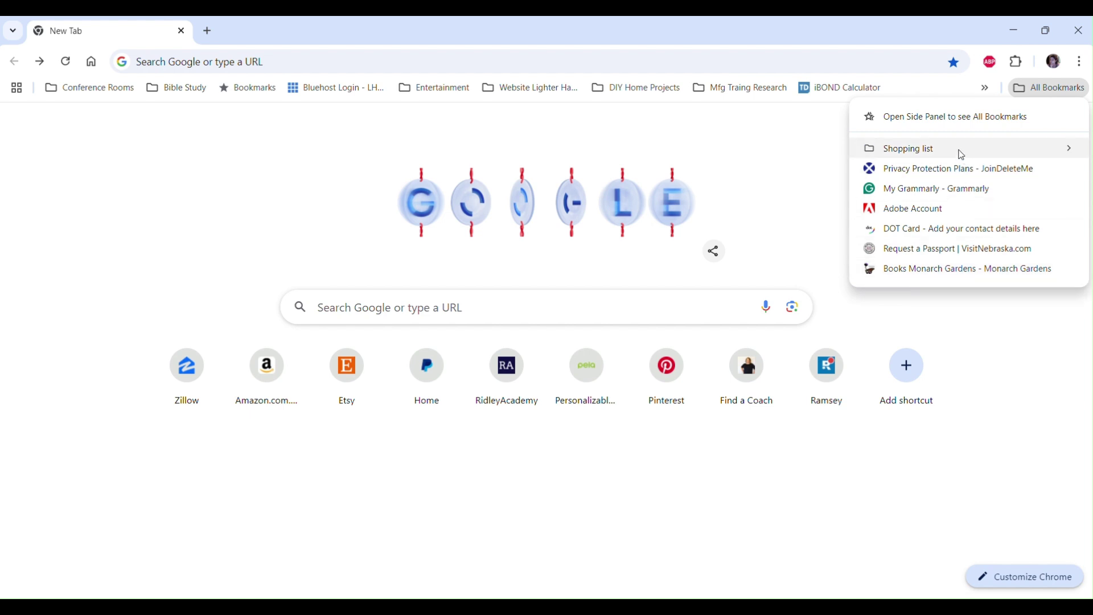
{"action": "mouse_move", "coordinate": [891, 157]}
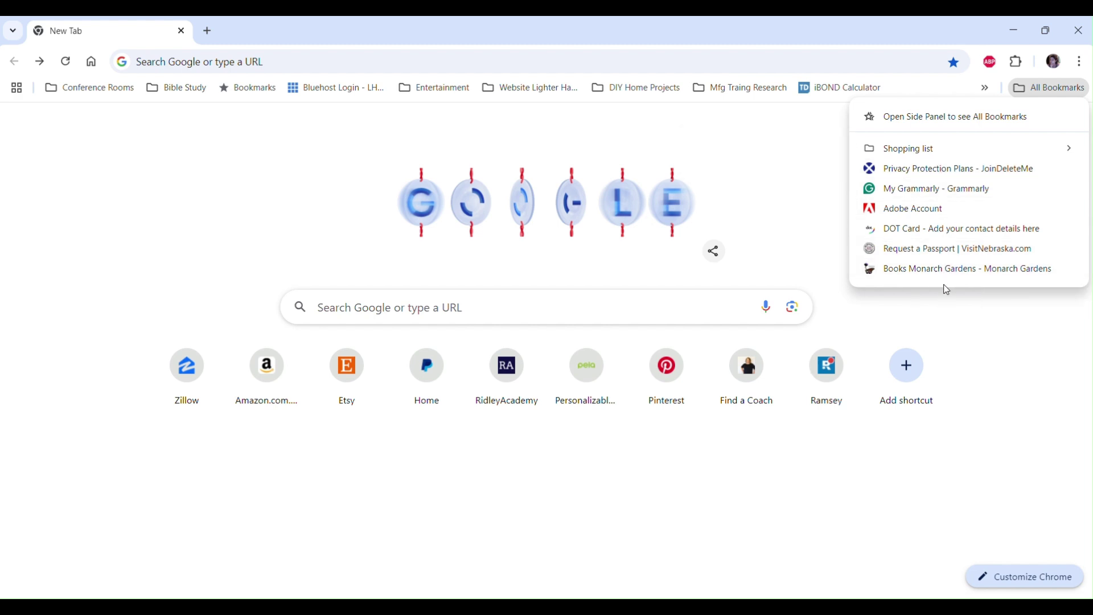
{"action": "left_click", "coordinate": [1081, 61]}
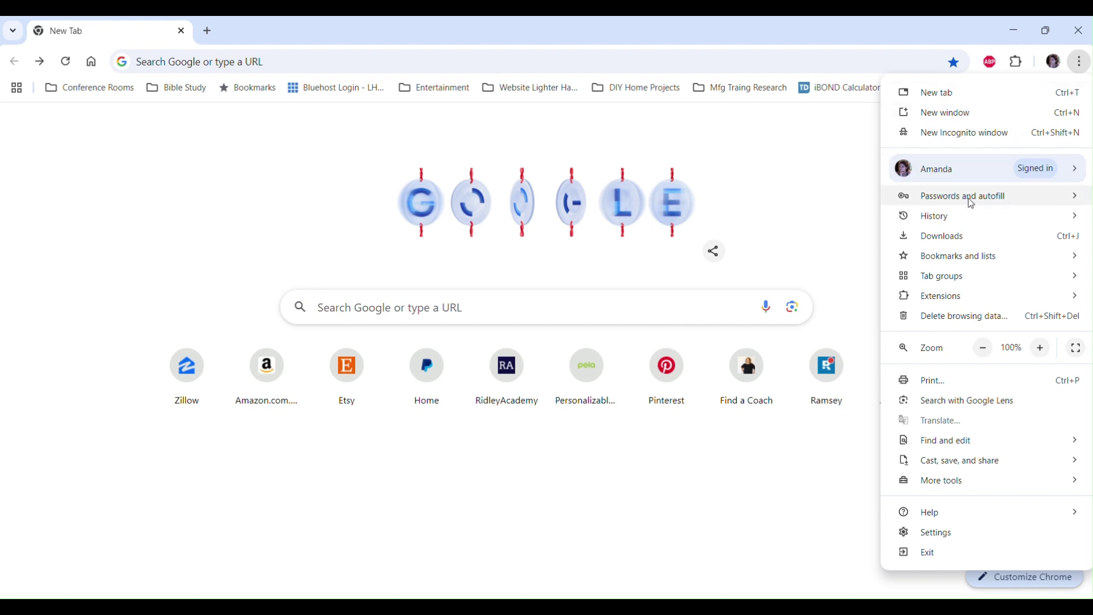
{"action": "mouse_move", "coordinate": [960, 262]}
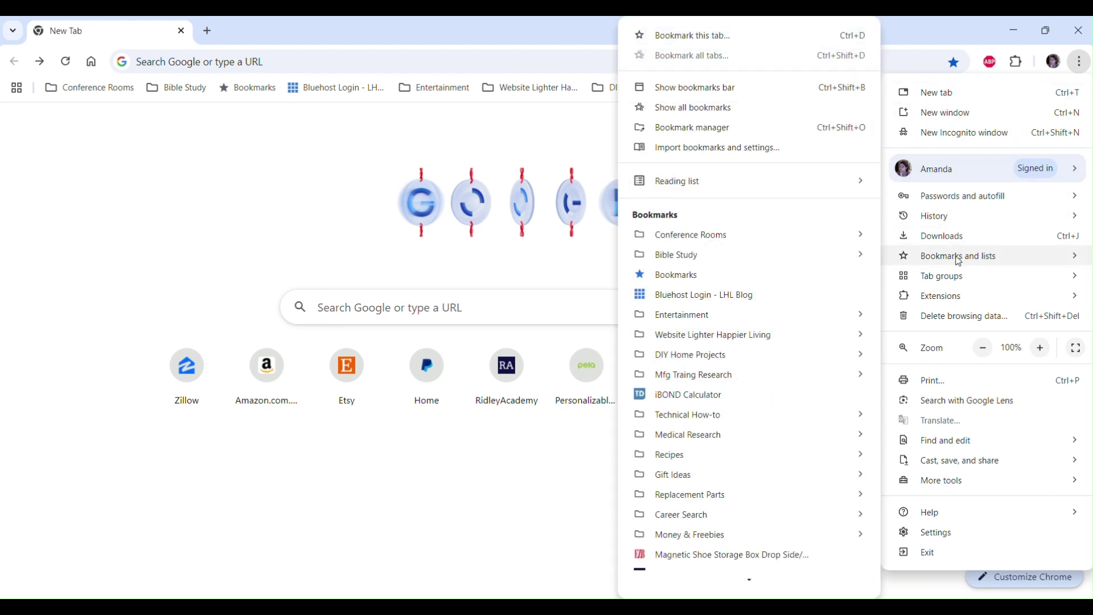
{"action": "scroll", "coordinate": [781, 405], "scroll_direction": "down", "scroll_amount": 3}
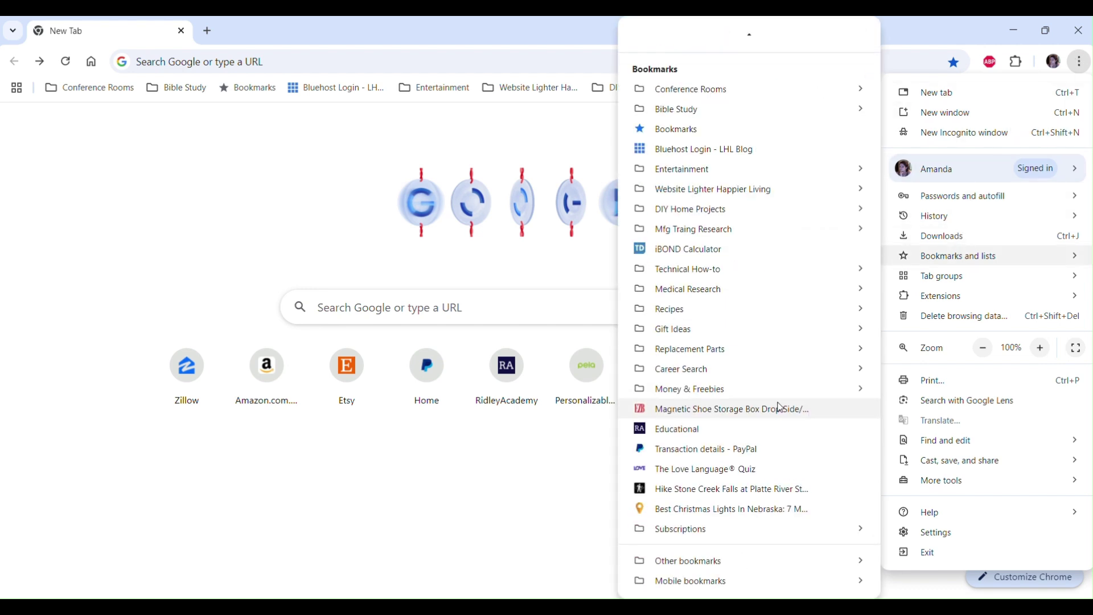
{"action": "scroll", "coordinate": [780, 408], "scroll_direction": "up", "scroll_amount": 3}
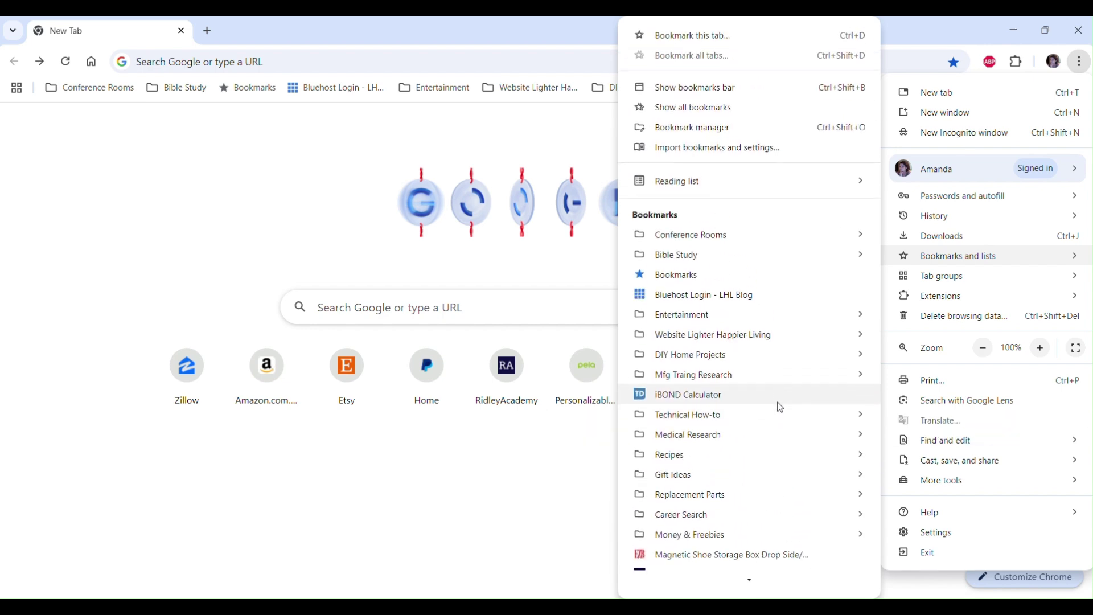
{"action": "scroll", "coordinate": [755, 534], "scroll_direction": "down", "scroll_amount": 3}
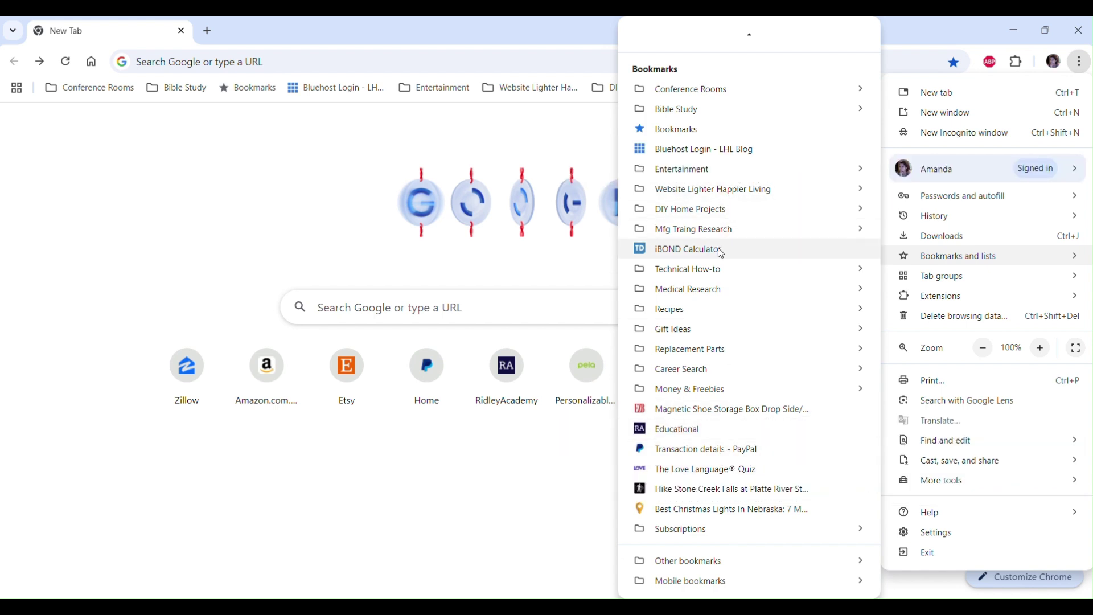
{"action": "mouse_move", "coordinate": [700, 169]}
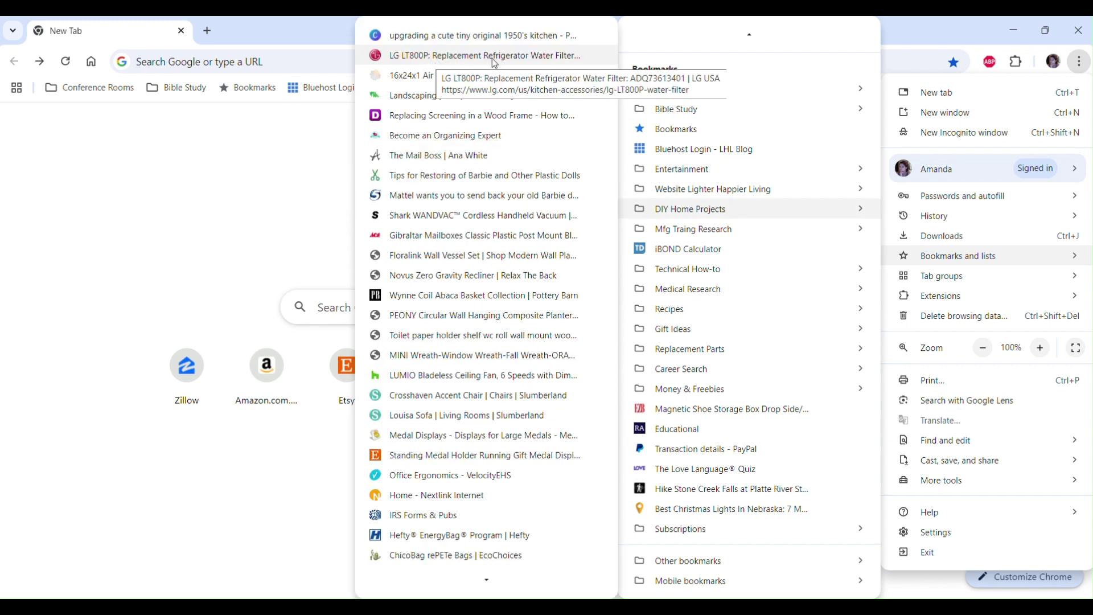
{"action": "left_click_drag", "start_coordinate": [478, 57], "coordinate": [701, 531]}
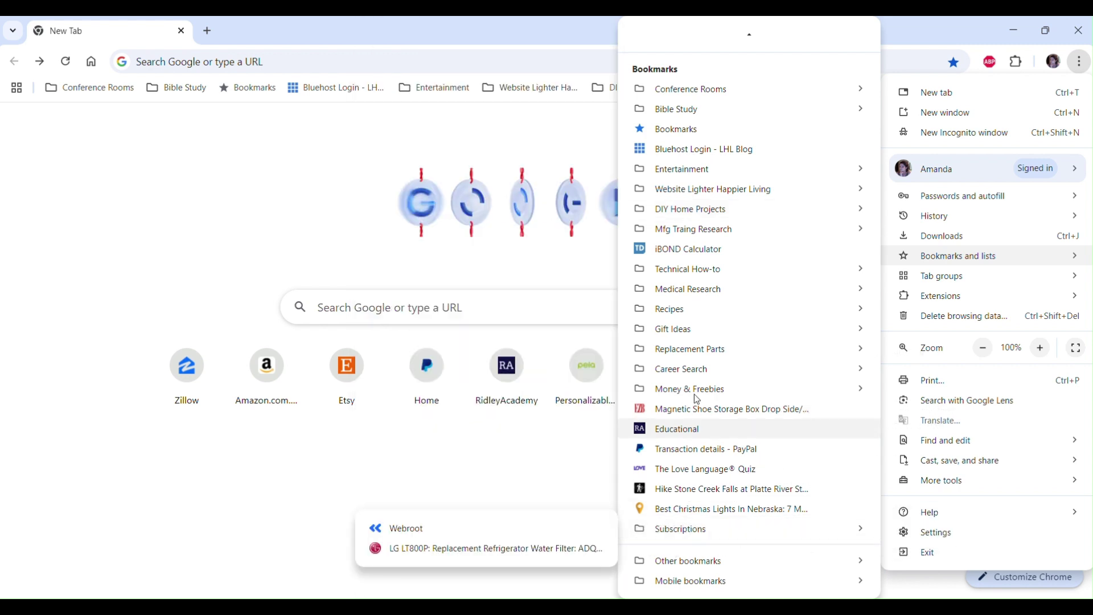
- Examine the remaining bookmark folders, the All Bookmarks list and the bookmarks that do not fit on the bookmarks bar
{"action": "mouse_move", "coordinate": [698, 116]}
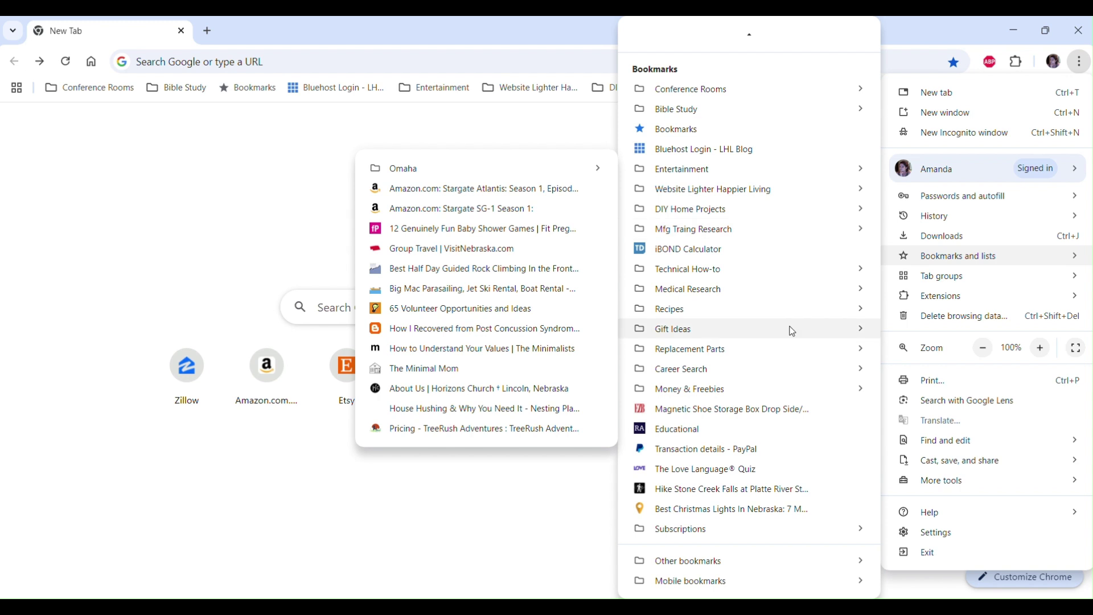
{"action": "mouse_move", "coordinate": [774, 350]}
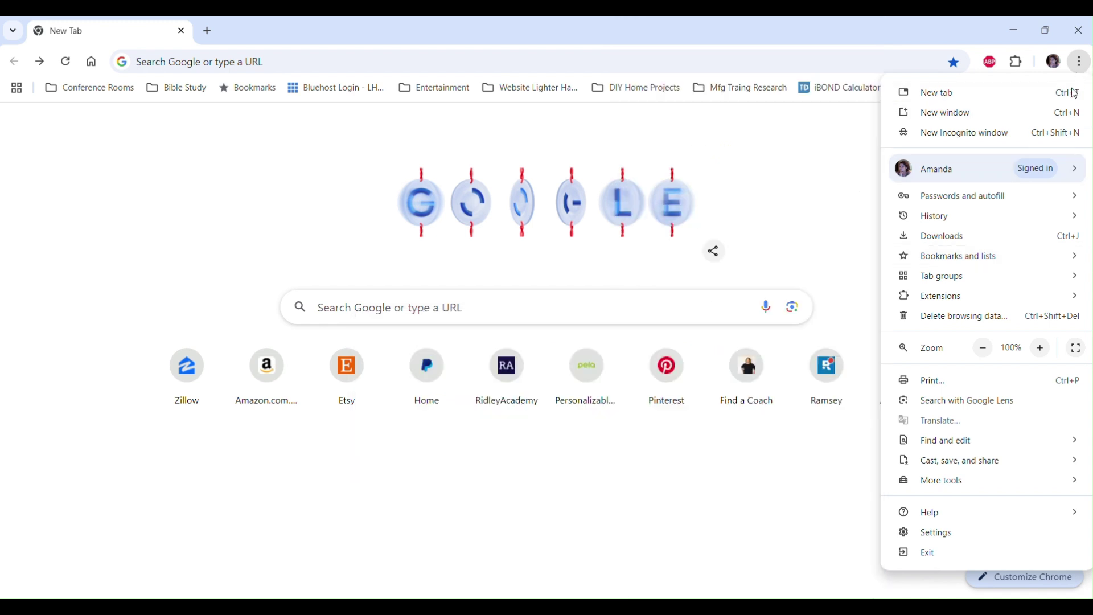
{"action": "left_click", "coordinate": [945, 28]}
{"action": "left_click", "coordinate": [1057, 90]}
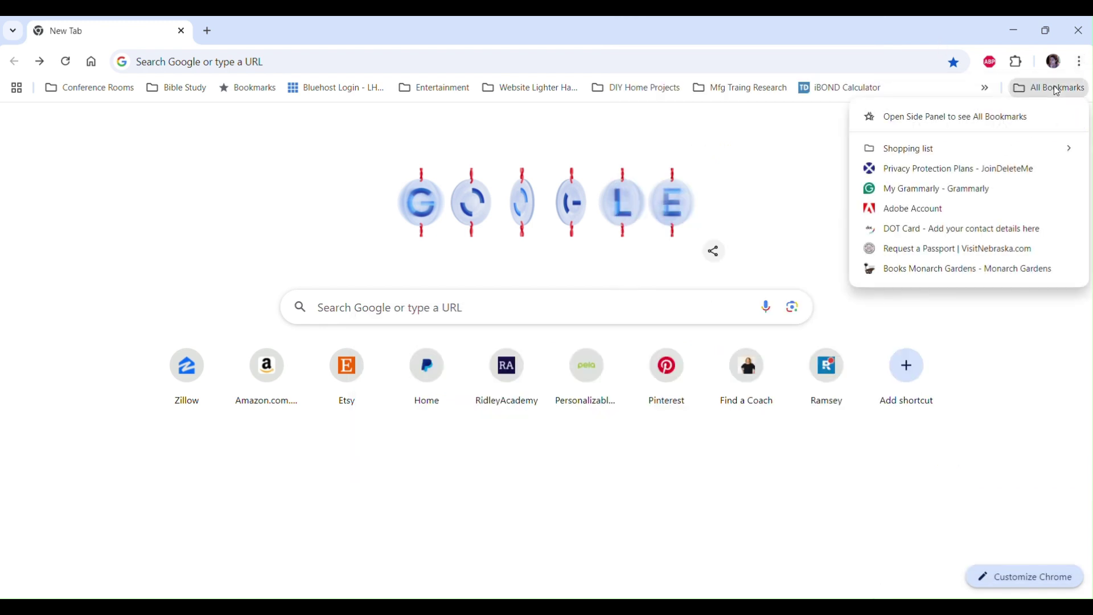
{"action": "left_click", "coordinate": [986, 89]}
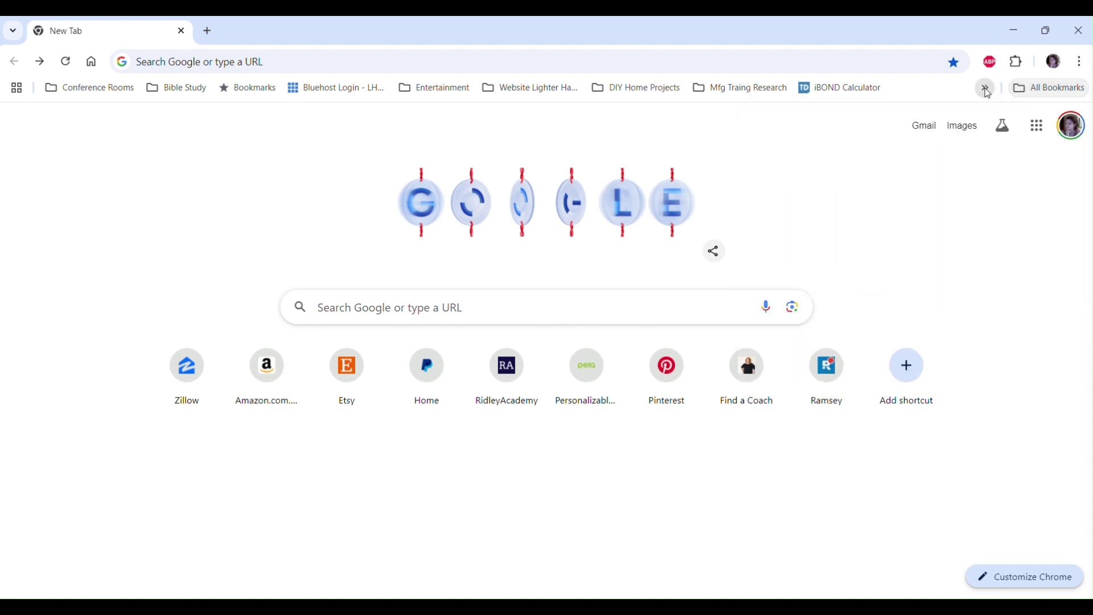
{"action": "left_click", "coordinate": [987, 91]}
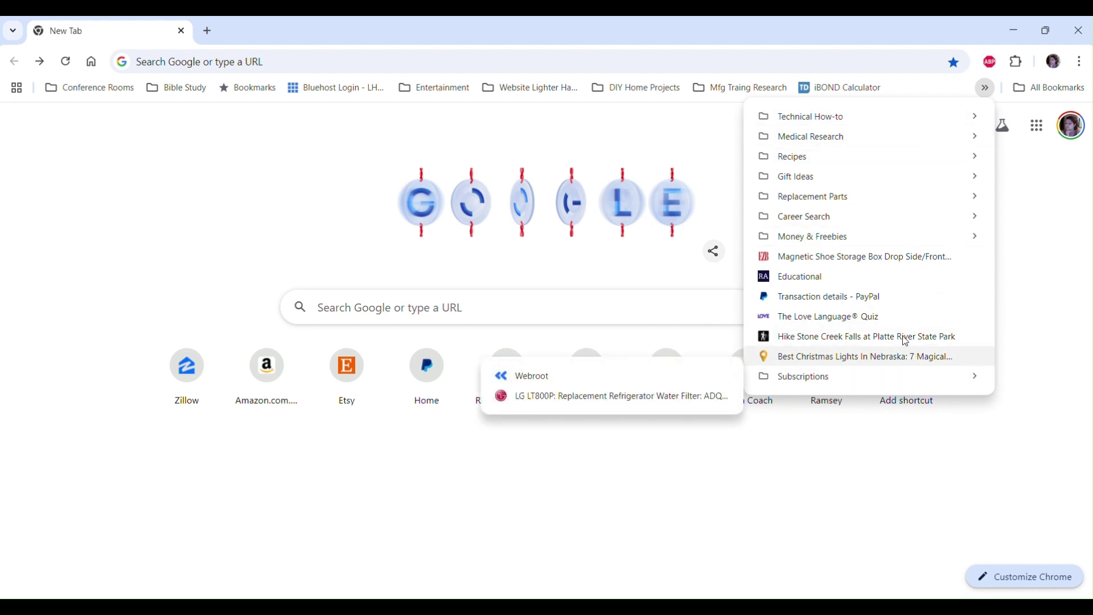
{"action": "mouse_move", "coordinate": [697, 87]}
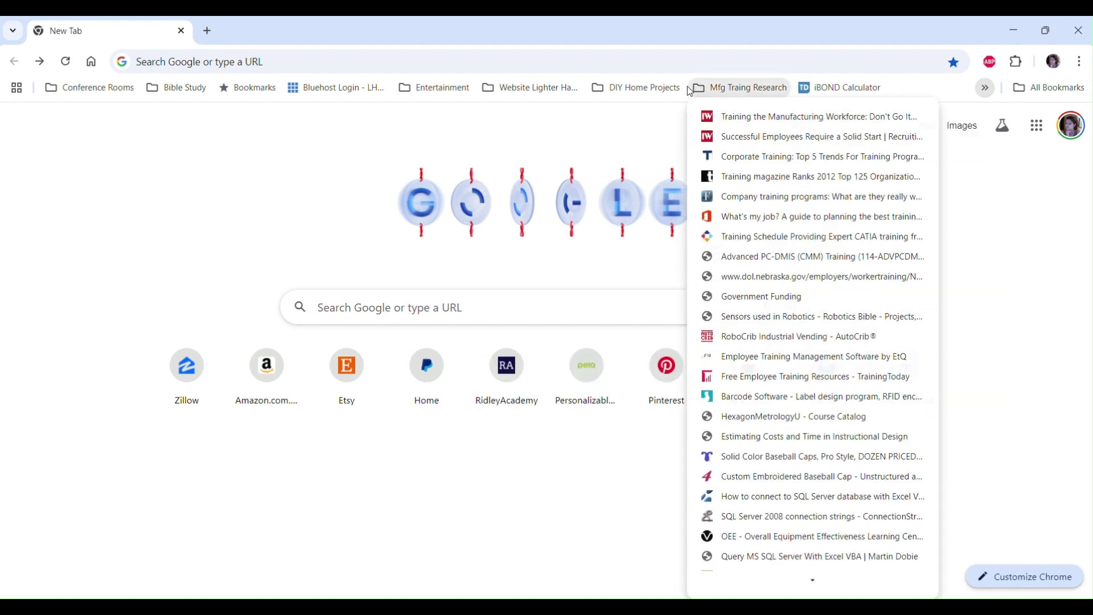
{"action": "left_click", "coordinate": [1082, 66]}
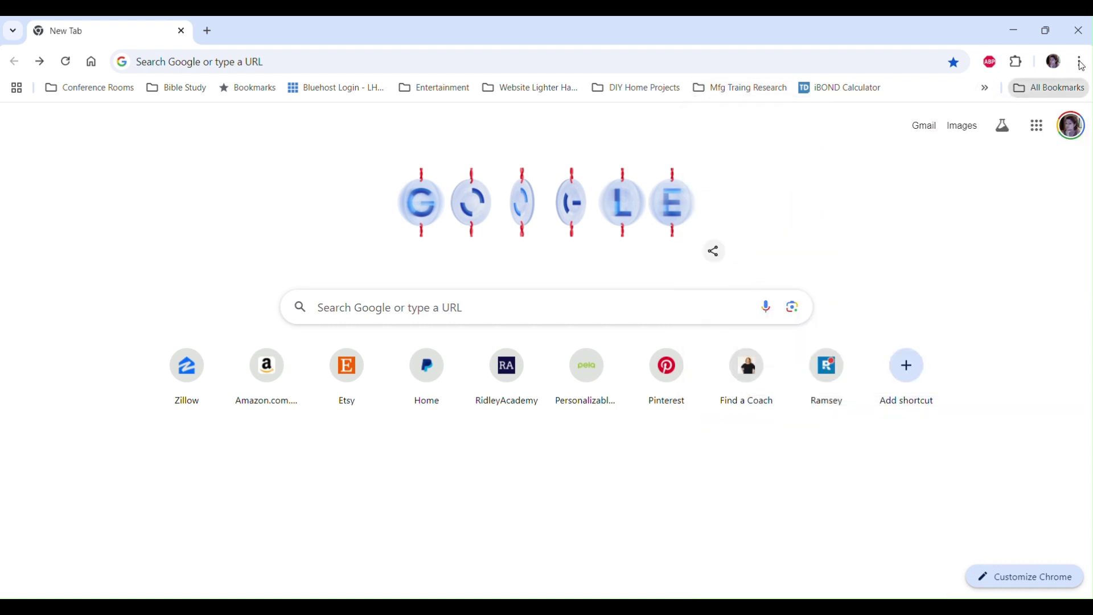
- Open the bookmark manager and look through the contents of the Bookmarks bar folder
{"action": "left_click", "coordinate": [1082, 66]}
{"action": "mouse_move", "coordinate": [1029, 221]}
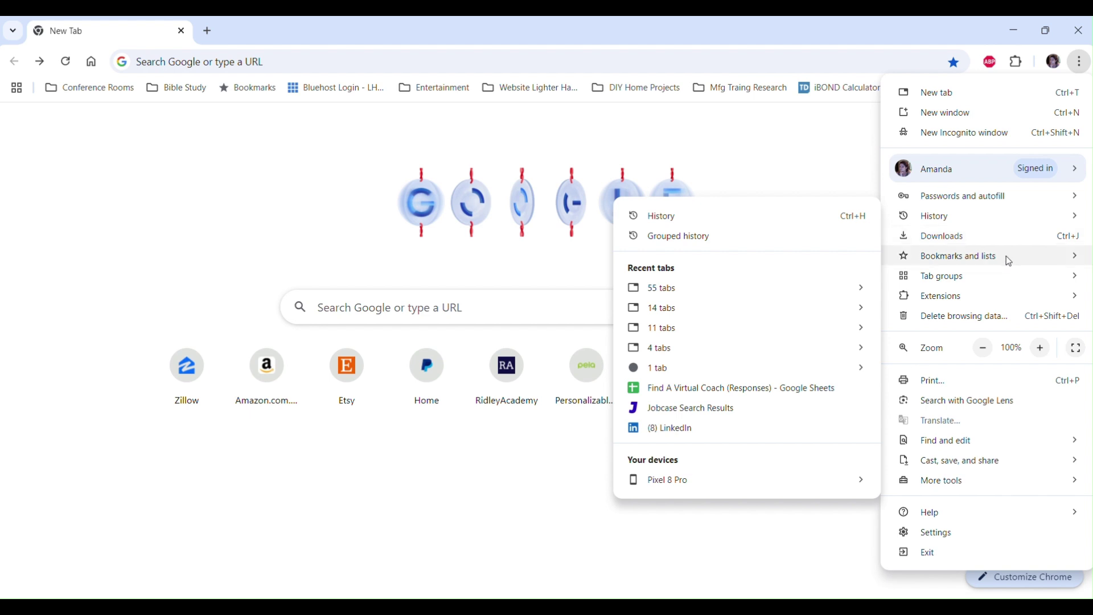
{"action": "mouse_move", "coordinate": [1007, 260]}
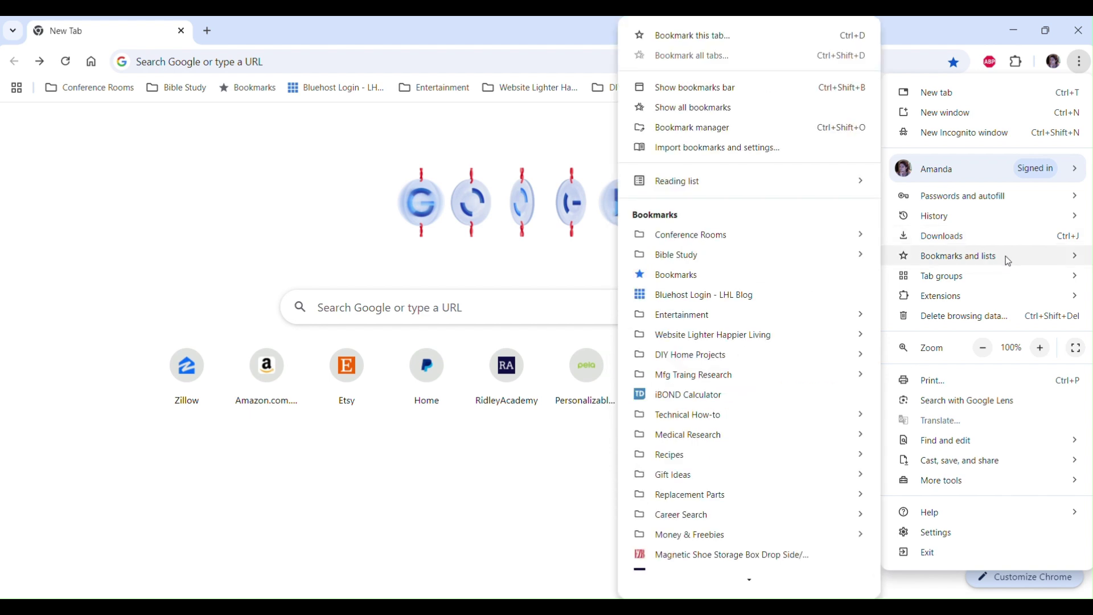
{"action": "left_click", "coordinate": [720, 137]}
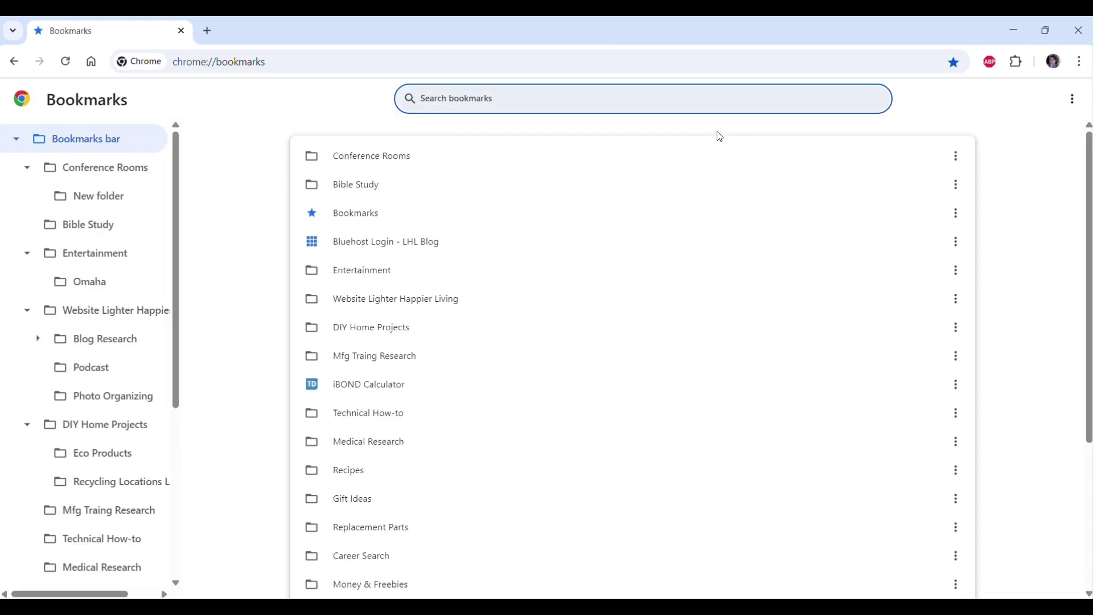
{"action": "scroll", "coordinate": [461, 383], "scroll_direction": "down", "scroll_amount": 4}
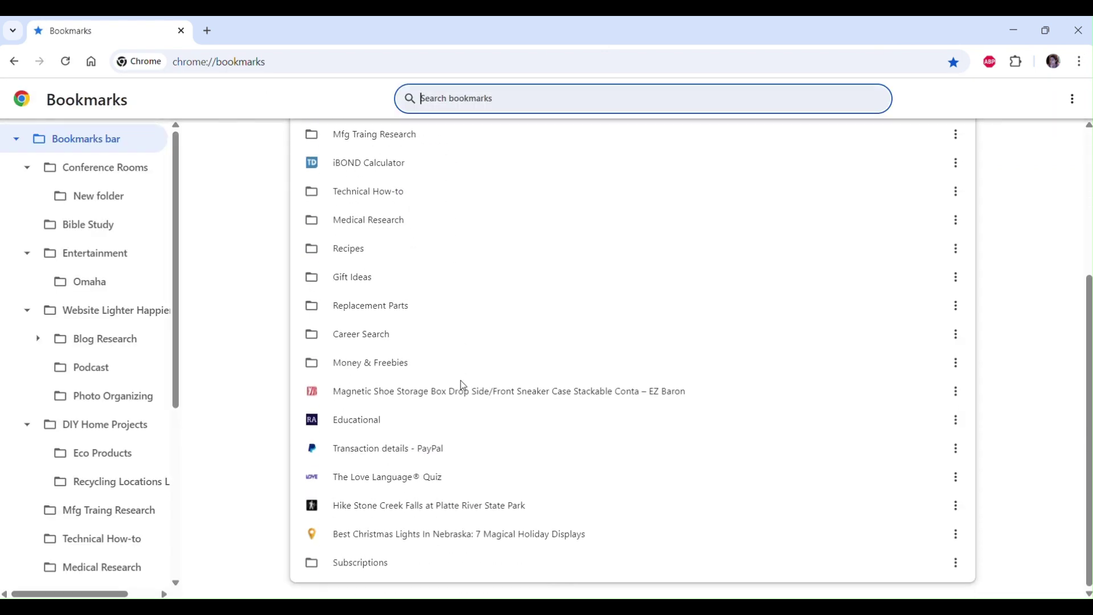
{"action": "scroll", "coordinate": [461, 382], "scroll_direction": "up", "scroll_amount": 4}
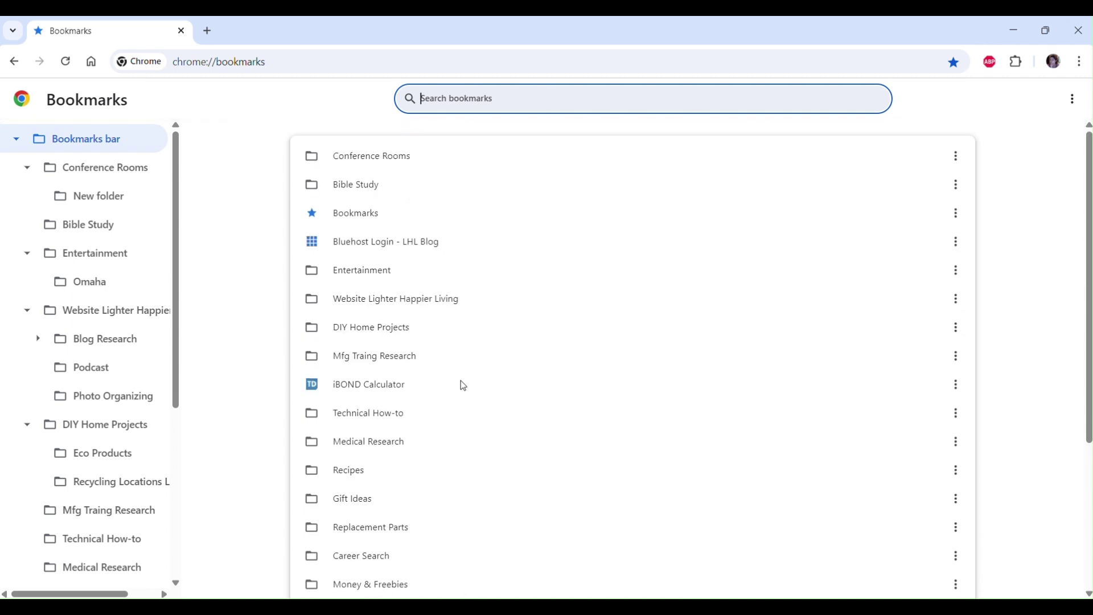
- Check the contents of New folder inside Conference Rooms and delete that folder
{"action": "left_click", "coordinate": [94, 197]}
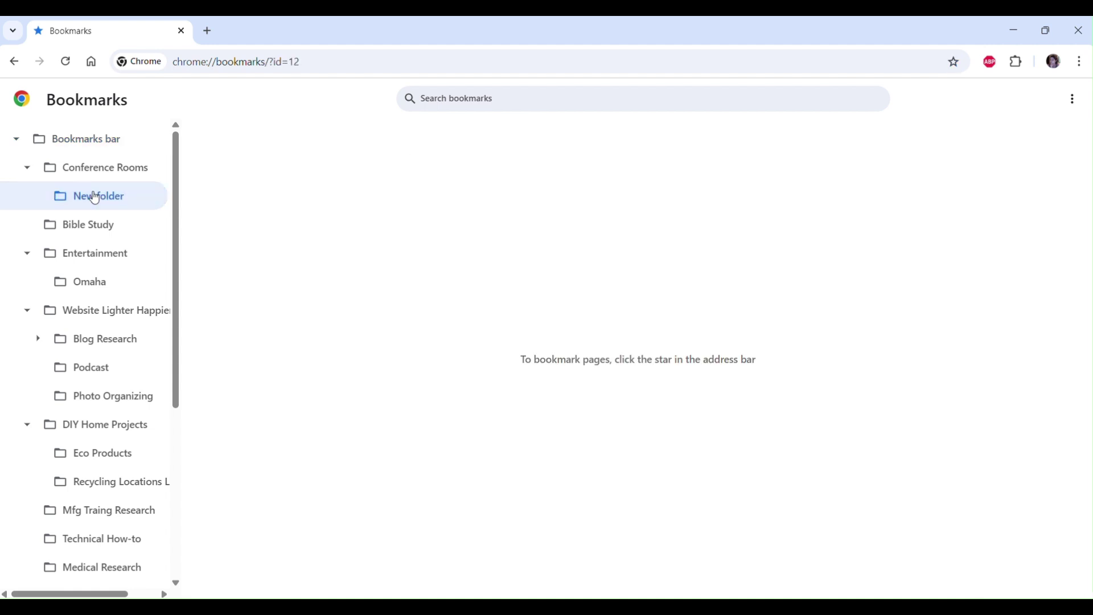
{"action": "left_click", "coordinate": [92, 167]}
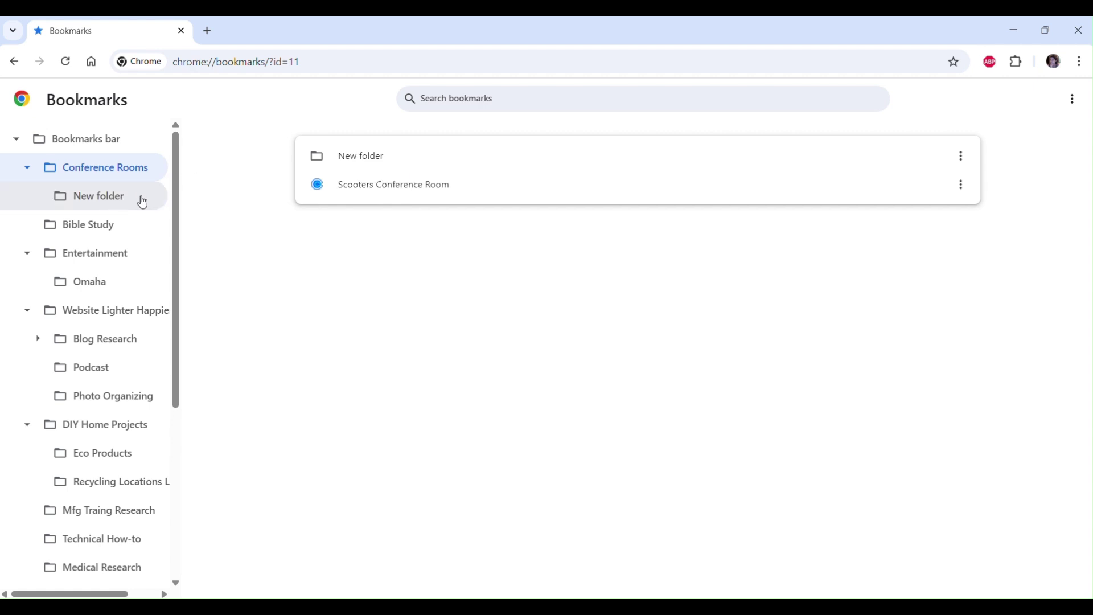
{"action": "double_click", "coordinate": [385, 157]}
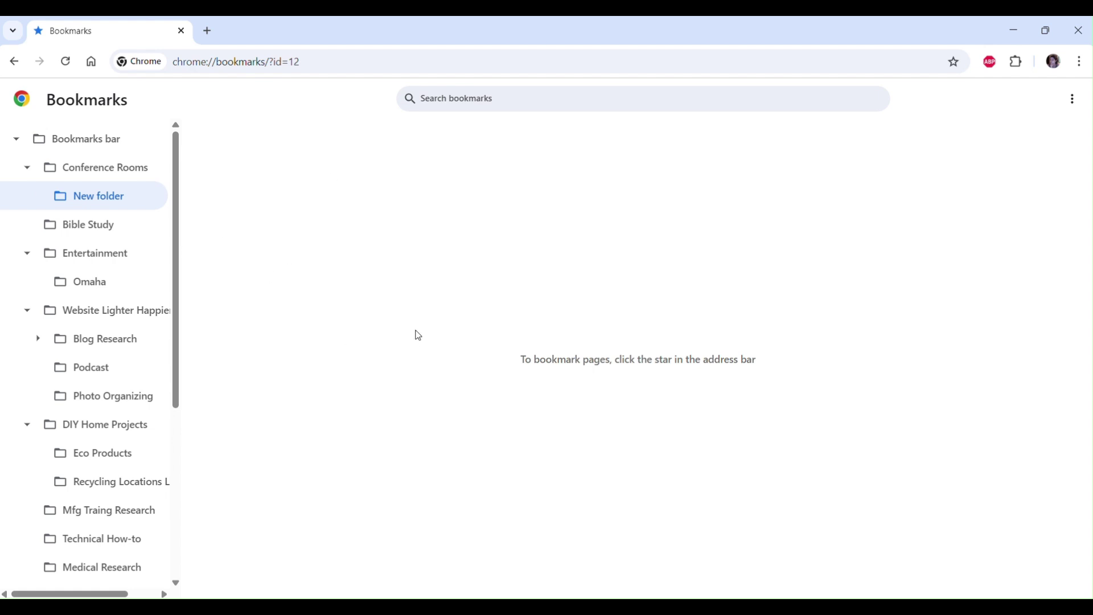
{"action": "right_click", "coordinate": [100, 194]}
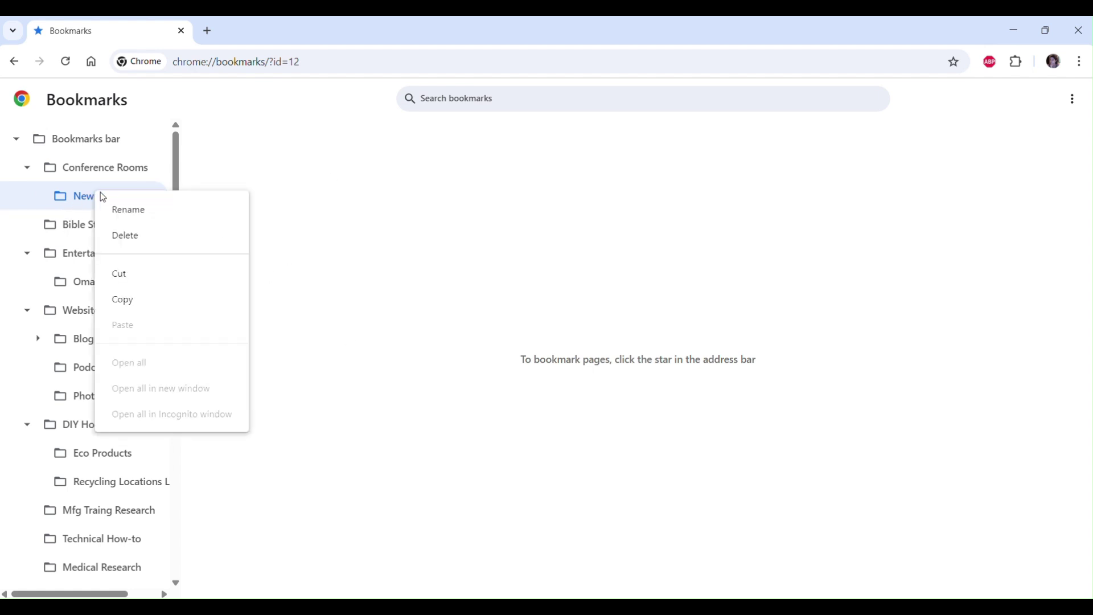
{"action": "left_click", "coordinate": [145, 239]}
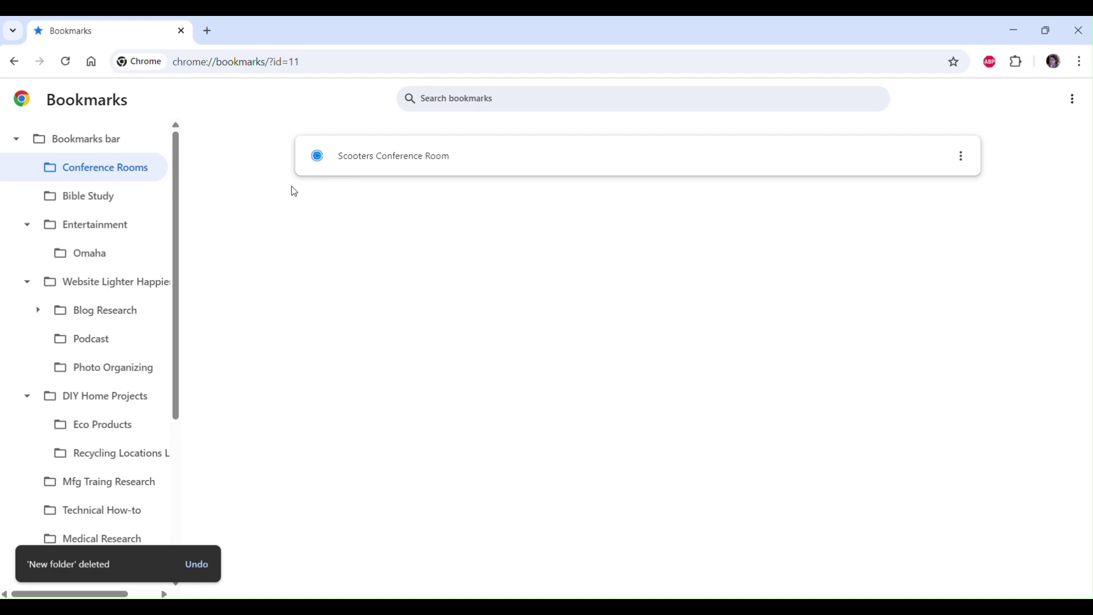
- Examine the Omaha, Eco Products and Recycling Locations subfolders, collapsing the Website Lighter Happier Living folder along the way
{"action": "left_click", "coordinate": [90, 253]}
{"action": "scroll", "coordinate": [112, 427], "scroll_direction": "down", "scroll_amount": 3}
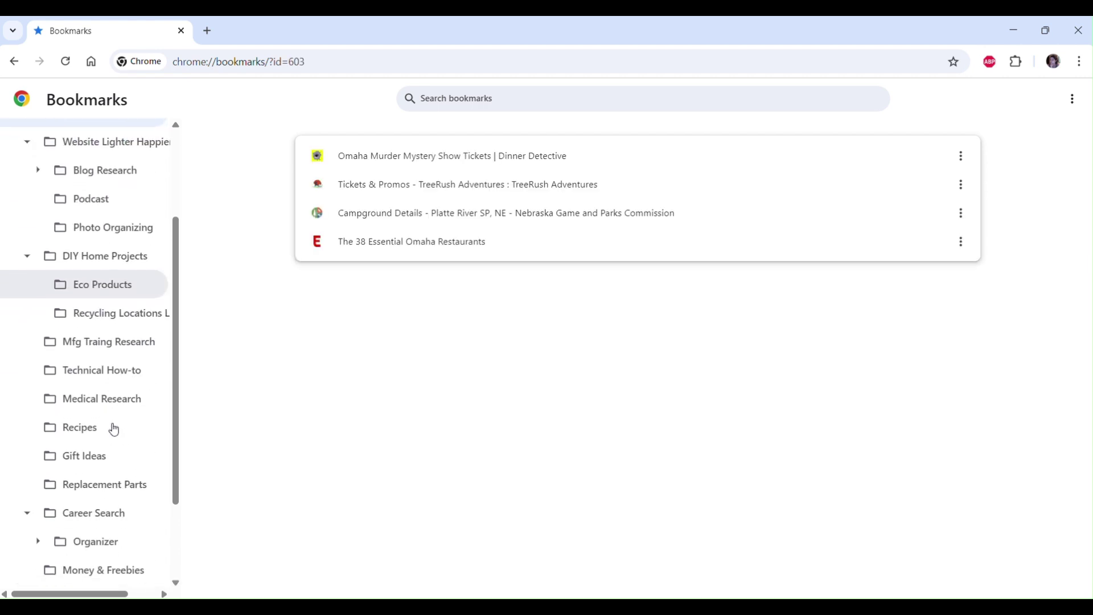
{"action": "scroll", "coordinate": [112, 427], "scroll_direction": "up", "scroll_amount": 1}
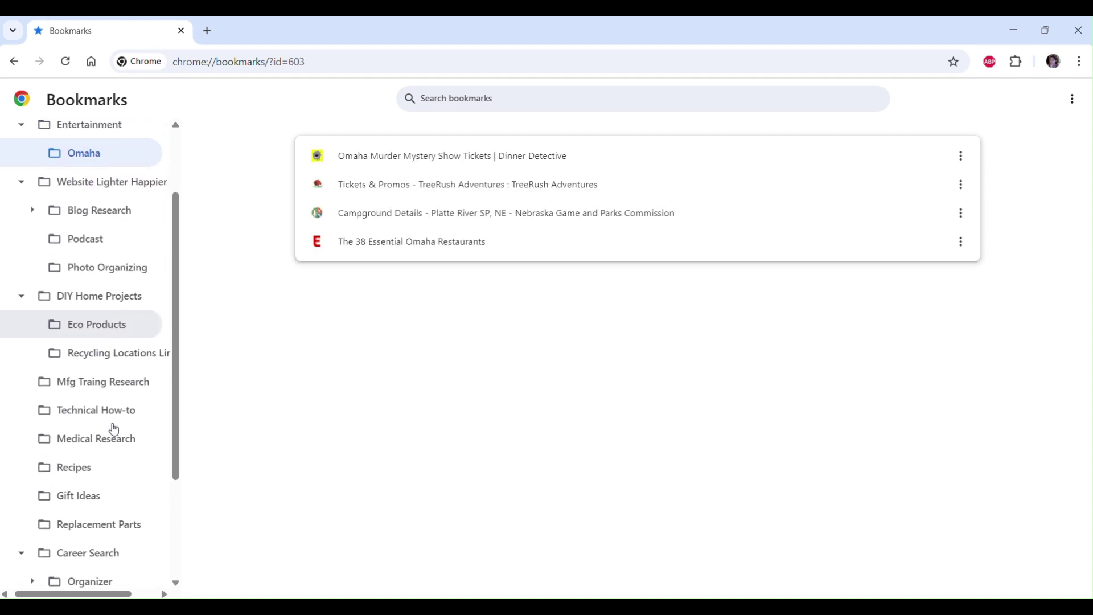
{"action": "left_click", "coordinate": [23, 183]}
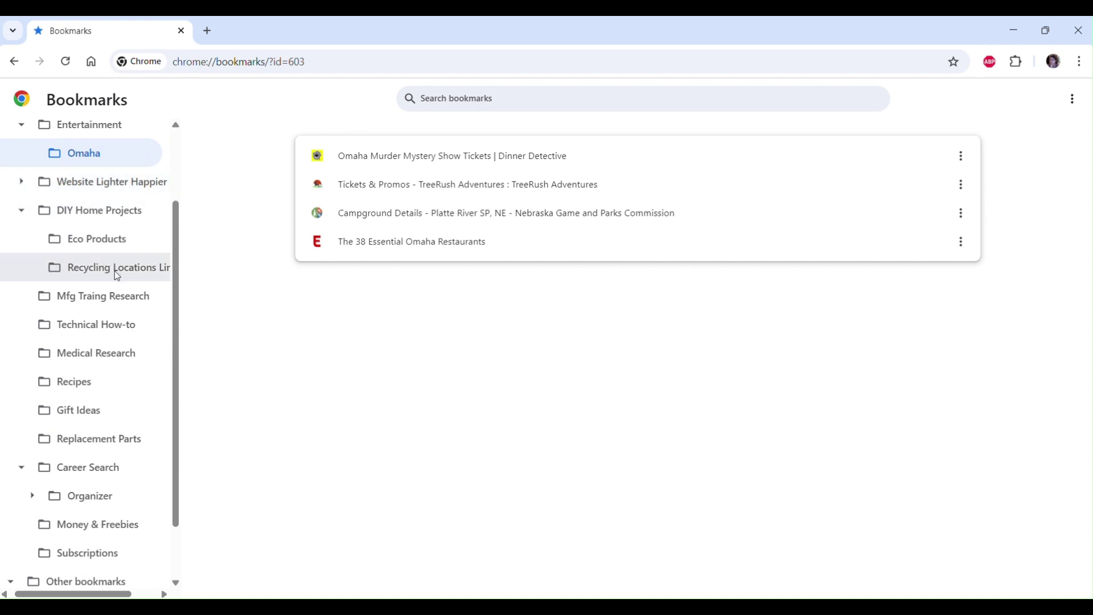
{"action": "left_click", "coordinate": [99, 211]}
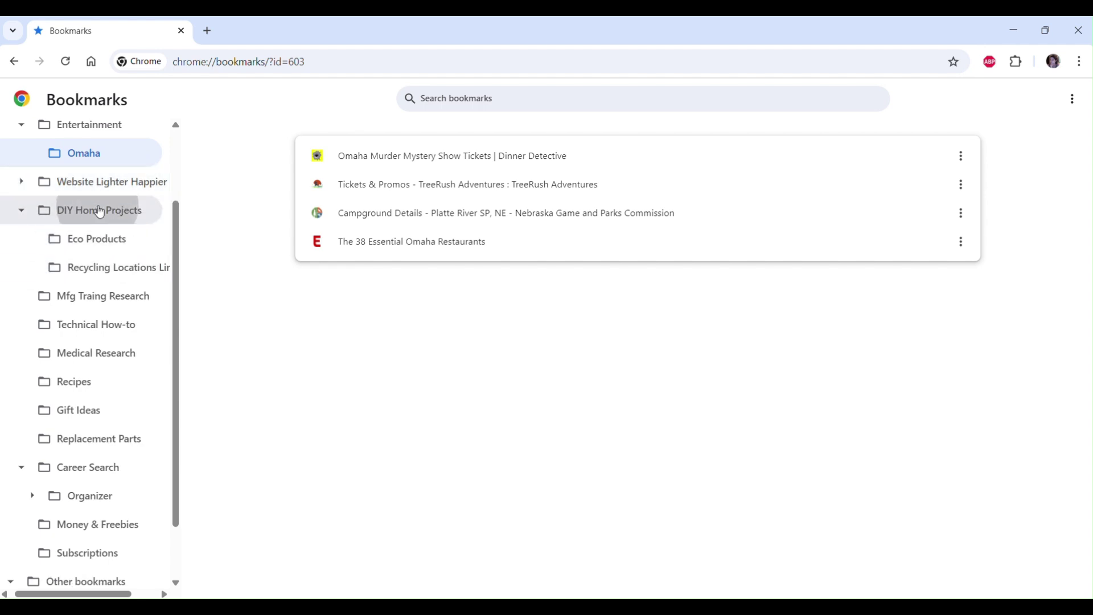
{"action": "left_click", "coordinate": [107, 242]}
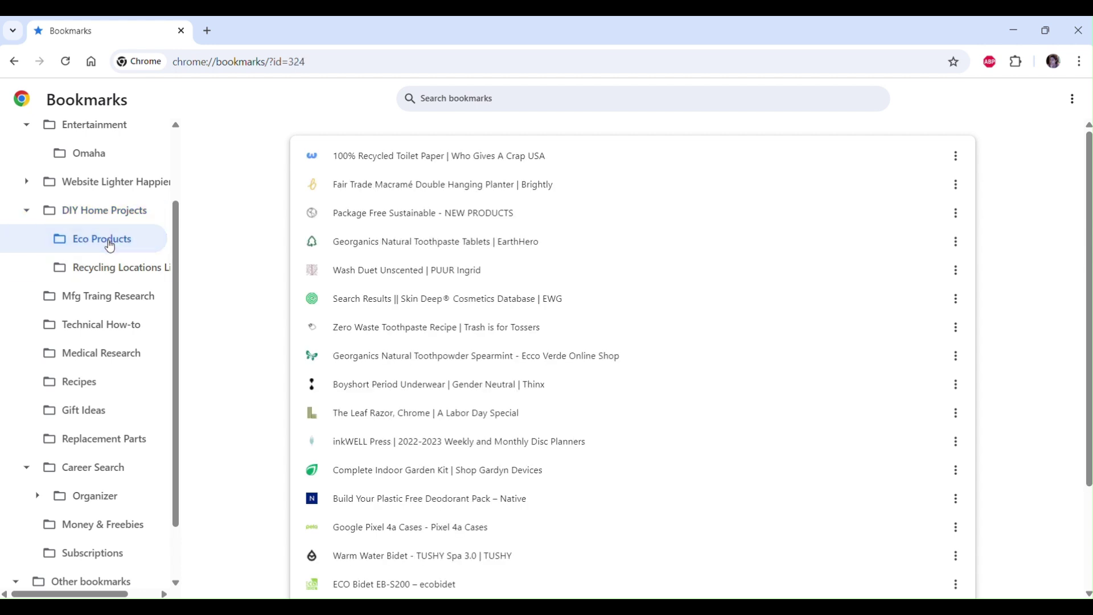
{"action": "left_click", "coordinate": [116, 260]}
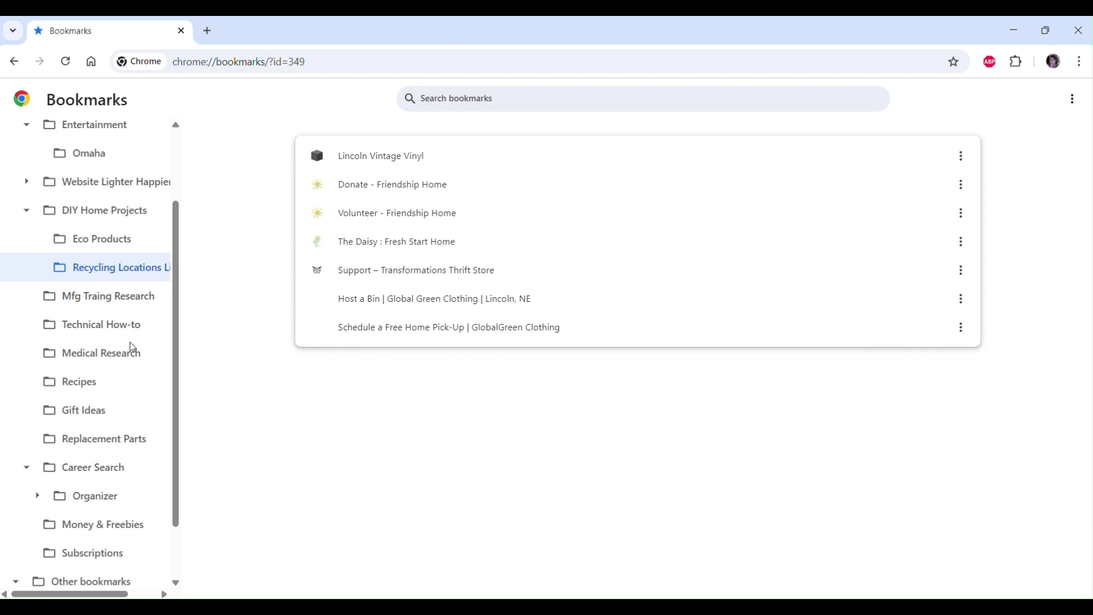
{"action": "left_click", "coordinate": [121, 242]}
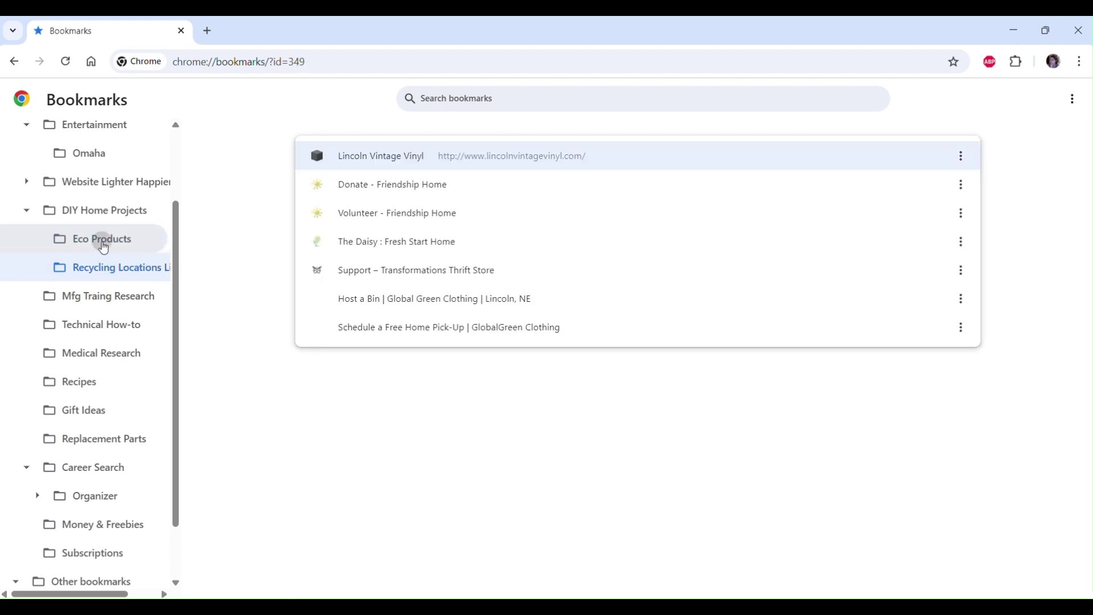
- Look through the Eco Products folder and open the Standard Baggu : Metallic Happy - Baggu bookmark
{"action": "left_click", "coordinate": [103, 239]}
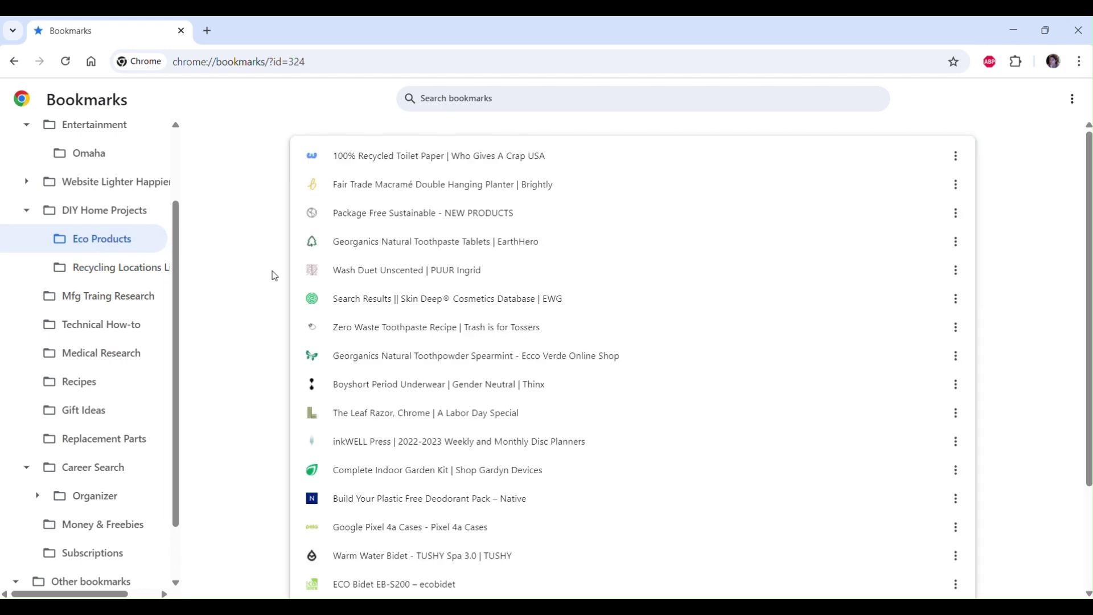
{"action": "scroll", "coordinate": [281, 292], "scroll_direction": "down", "scroll_amount": 3}
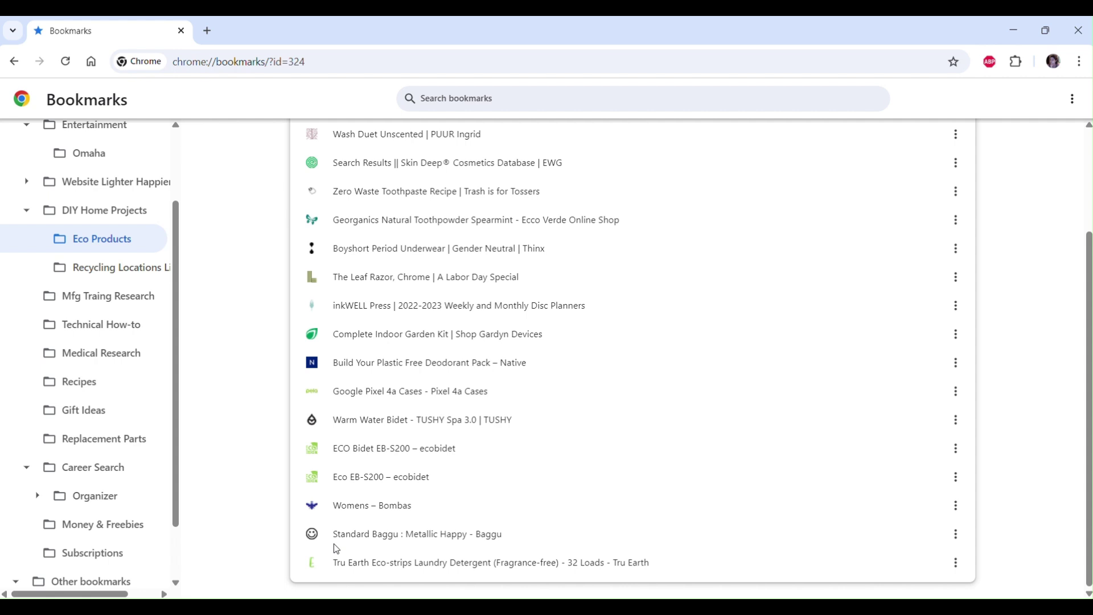
{"action": "double_click", "coordinate": [434, 542]}
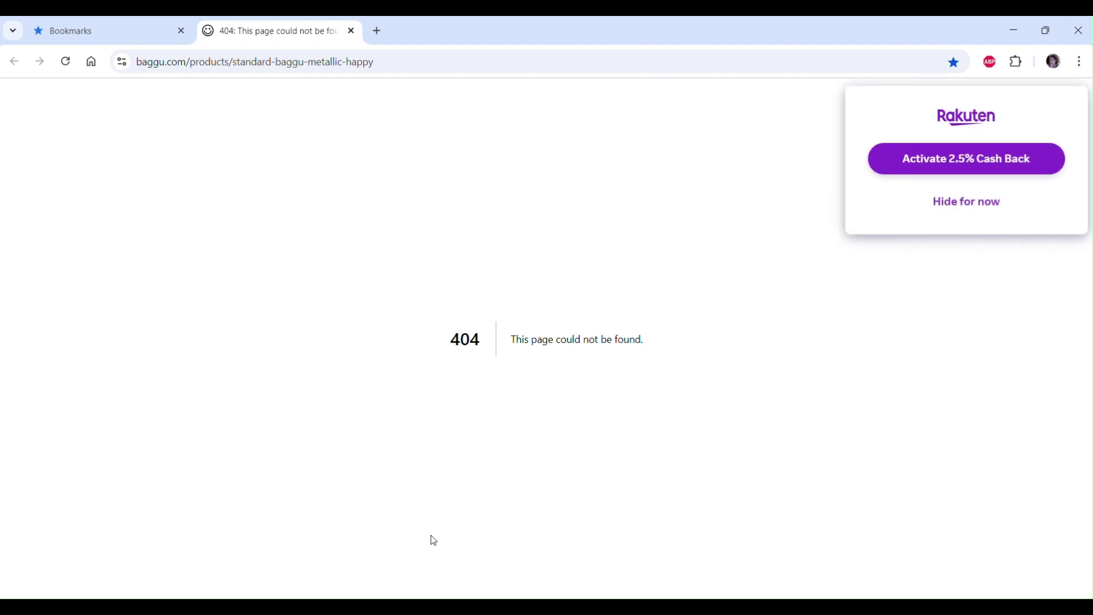
- Shorten the product page address to baggu.com/products, then to baggu.com, loading each address in turn
{"action": "left_click_drag", "start_coordinate": [390, 61], "coordinate": [232, 63]}
{"action": "key", "text": "BackSpace"}
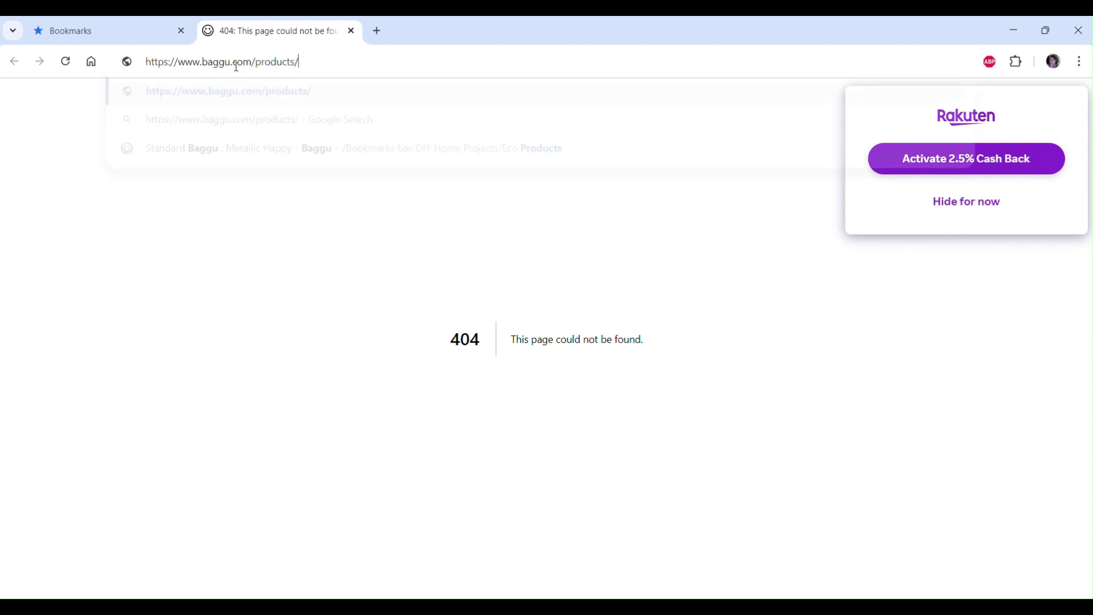
{"action": "key", "text": "Return"}
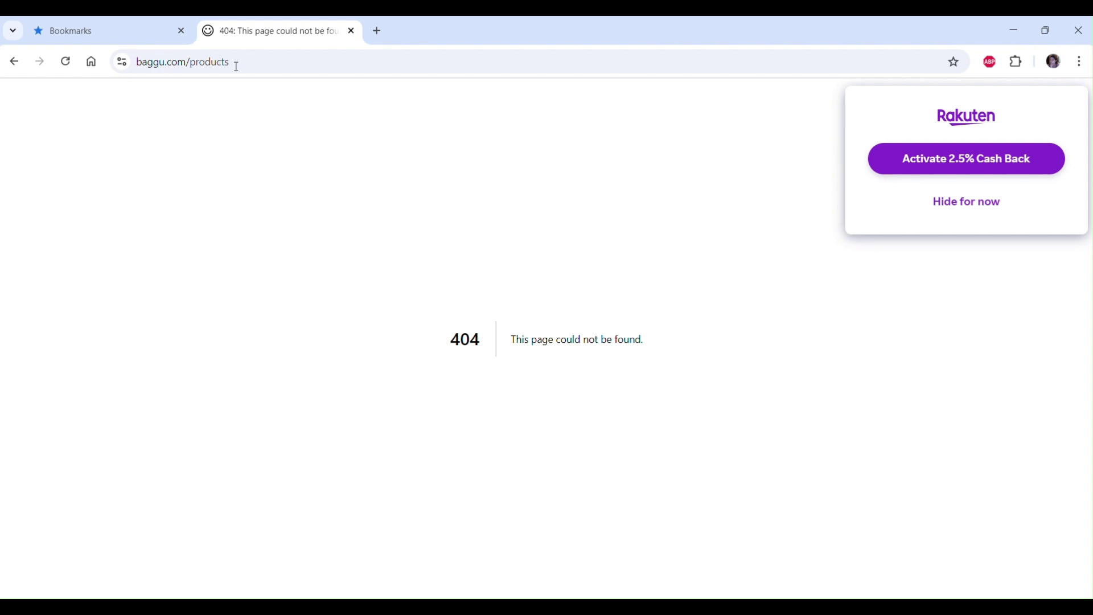
{"action": "left_click", "coordinate": [237, 67]}
{"action": "key", "text": "End"}
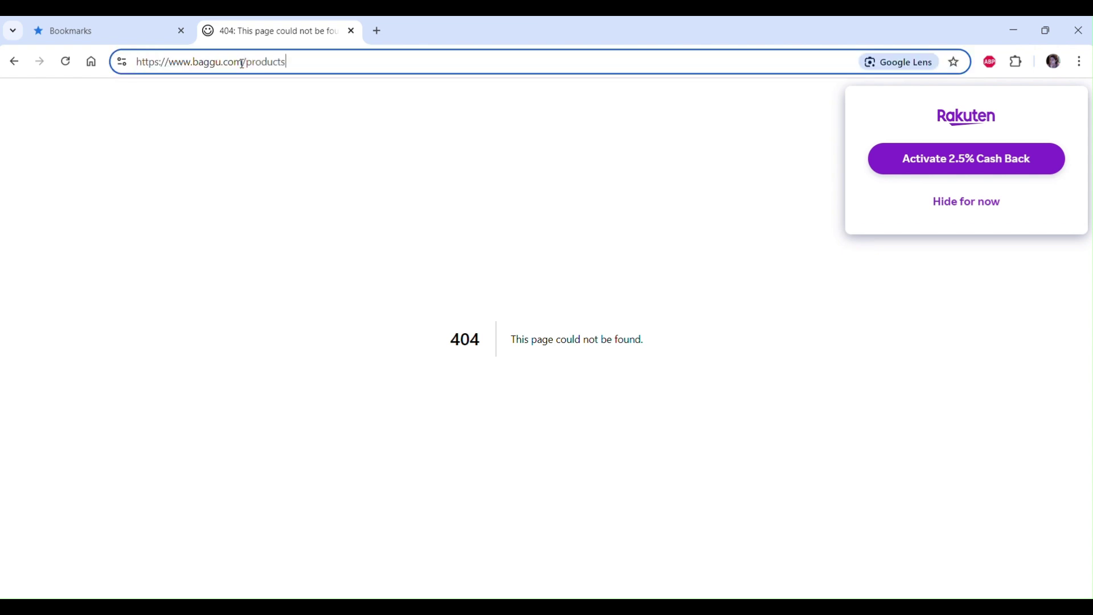
{"action": "key", "text": "ctrl+shift+Left"}
{"action": "key", "text": "shift+Right"}
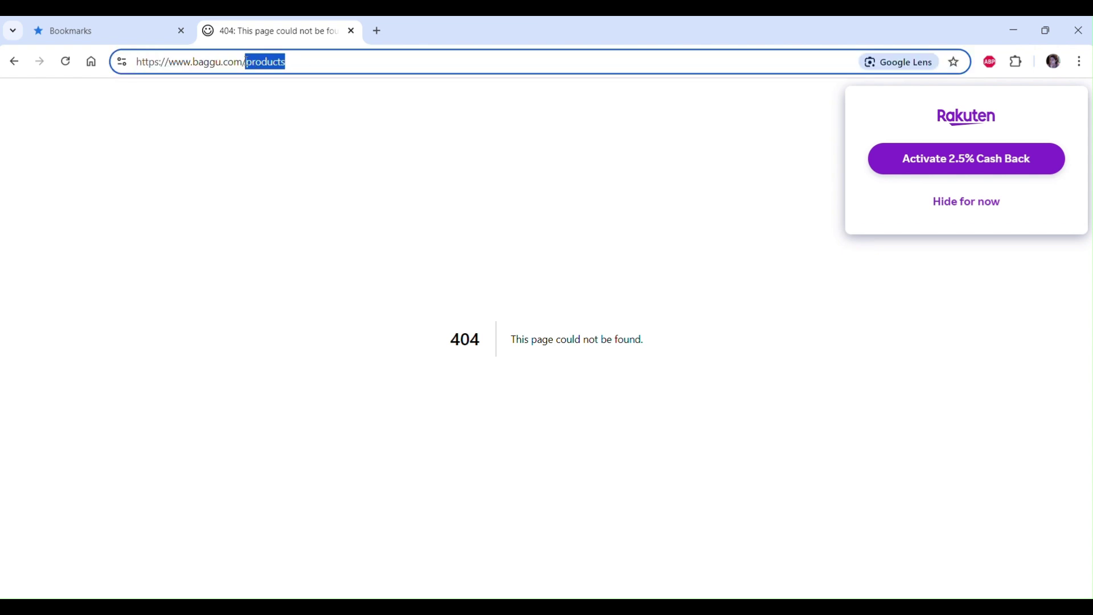
{"action": "key", "text": "BackSpace"}
{"action": "key", "text": "Return"}
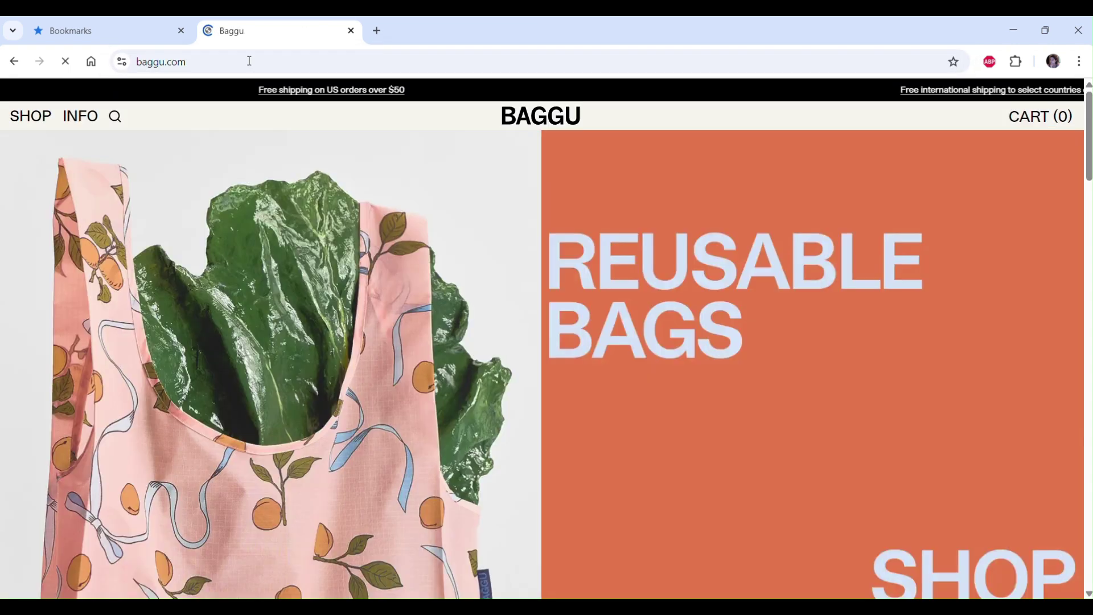
- Look over the products on the Baggu home page and close its tab
{"action": "scroll", "coordinate": [352, 329], "scroll_direction": "down", "scroll_amount": 8}
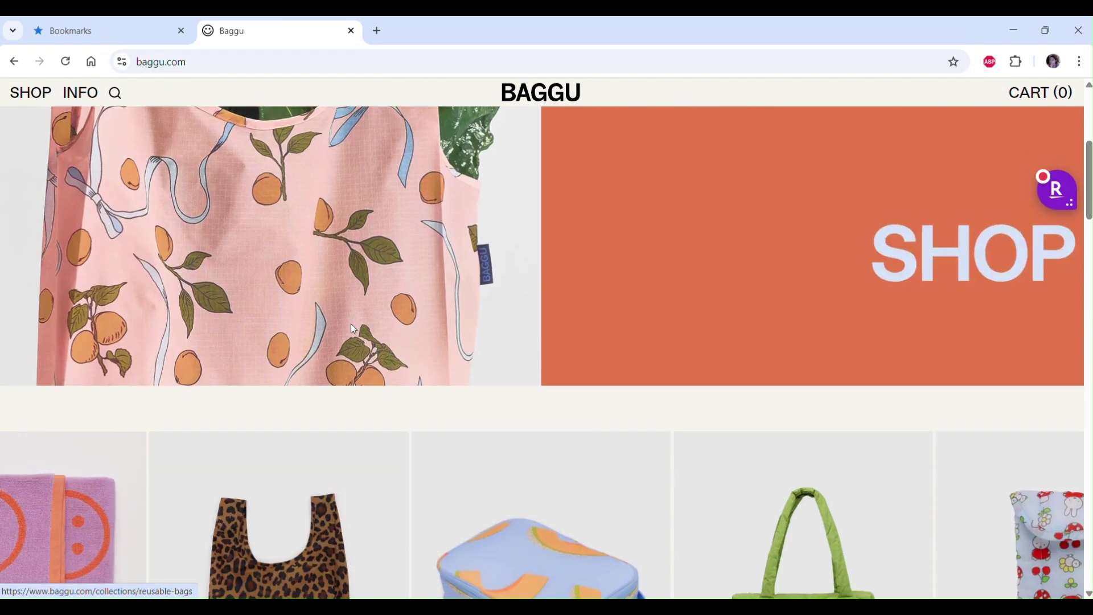
{"action": "scroll", "coordinate": [351, 329], "scroll_direction": "down", "scroll_amount": 9}
{"action": "scroll", "coordinate": [350, 329], "scroll_direction": "up", "scroll_amount": 4}
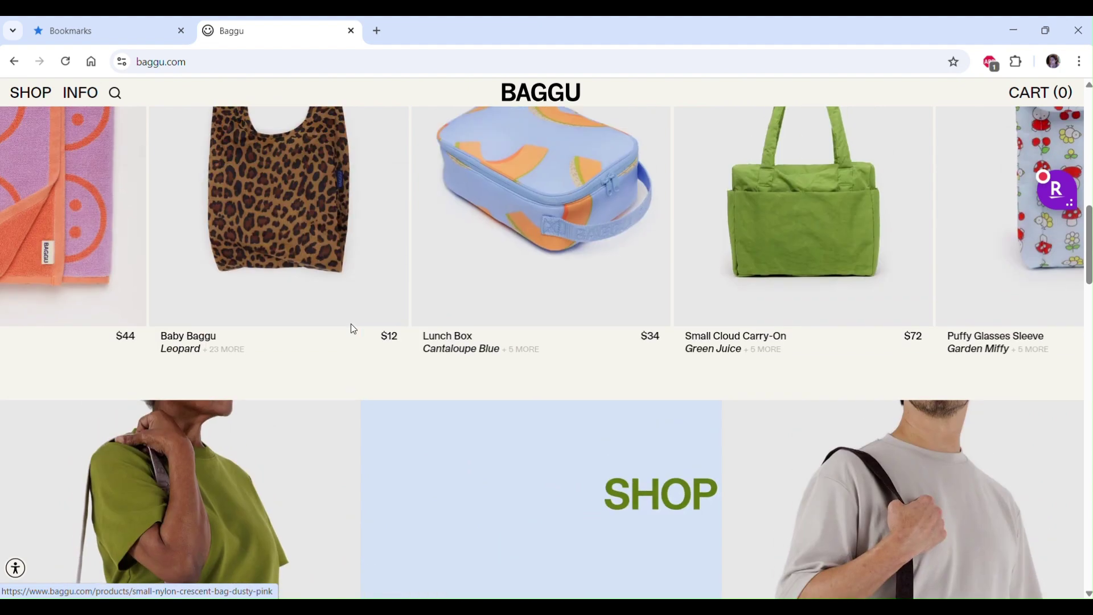
{"action": "scroll", "coordinate": [350, 327], "scroll_direction": "up", "scroll_amount": 4}
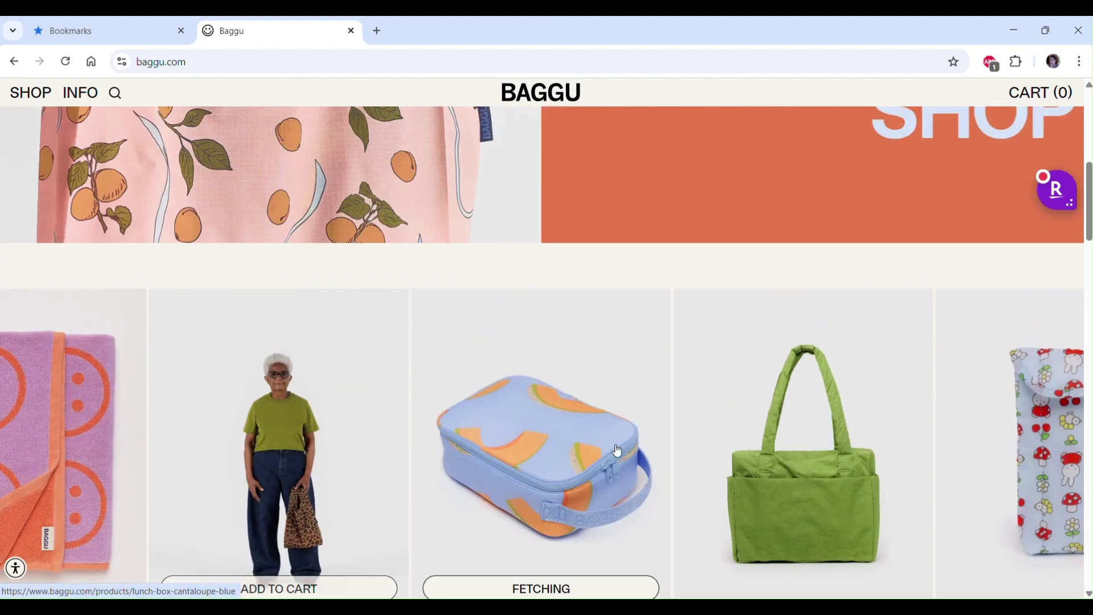
{"action": "scroll", "coordinate": [651, 476], "scroll_direction": "up", "scroll_amount": 5}
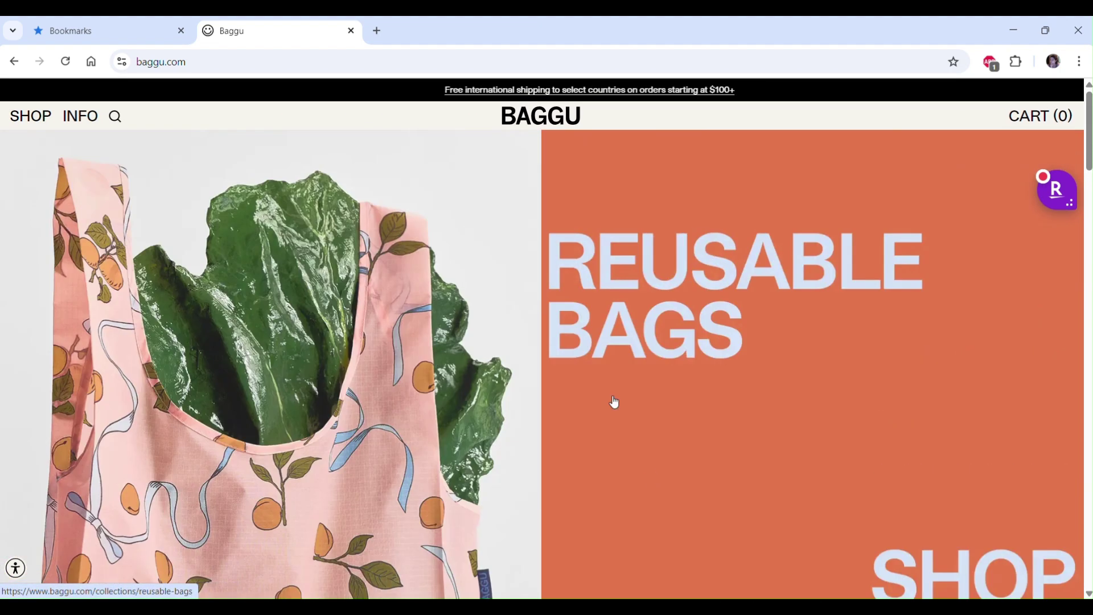
{"action": "left_click", "coordinate": [351, 29]}
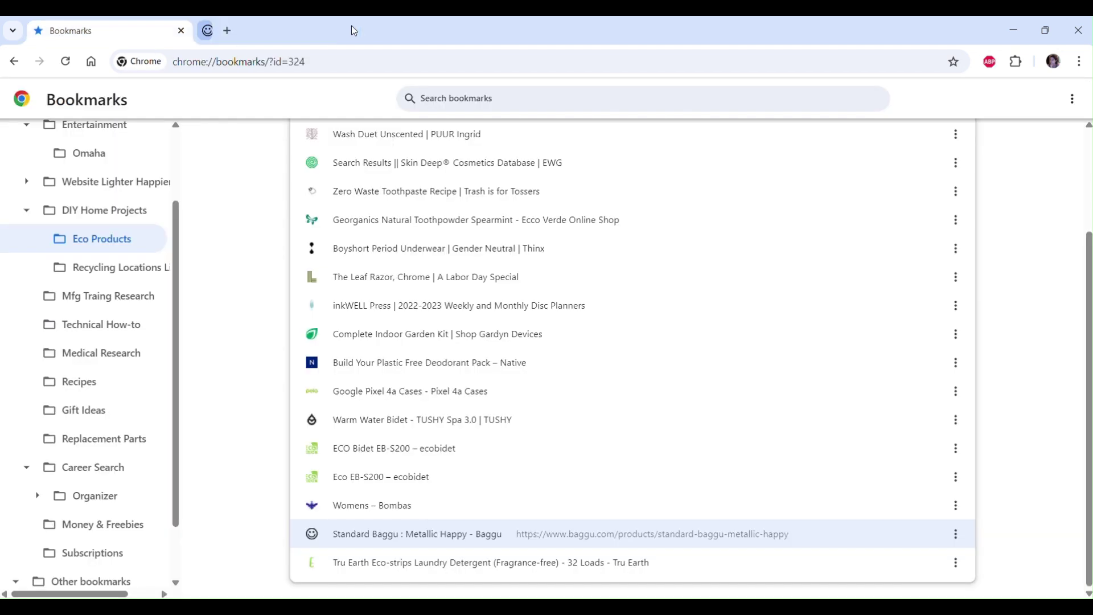
{"action": "left_click", "coordinate": [956, 535]}
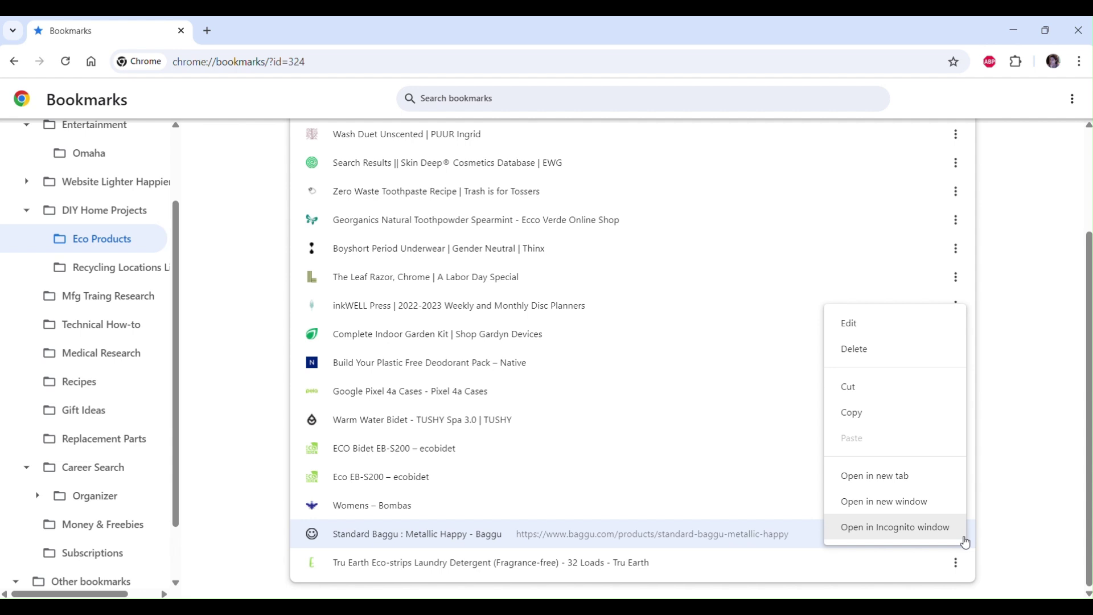
{"action": "left_click", "coordinate": [862, 320]}
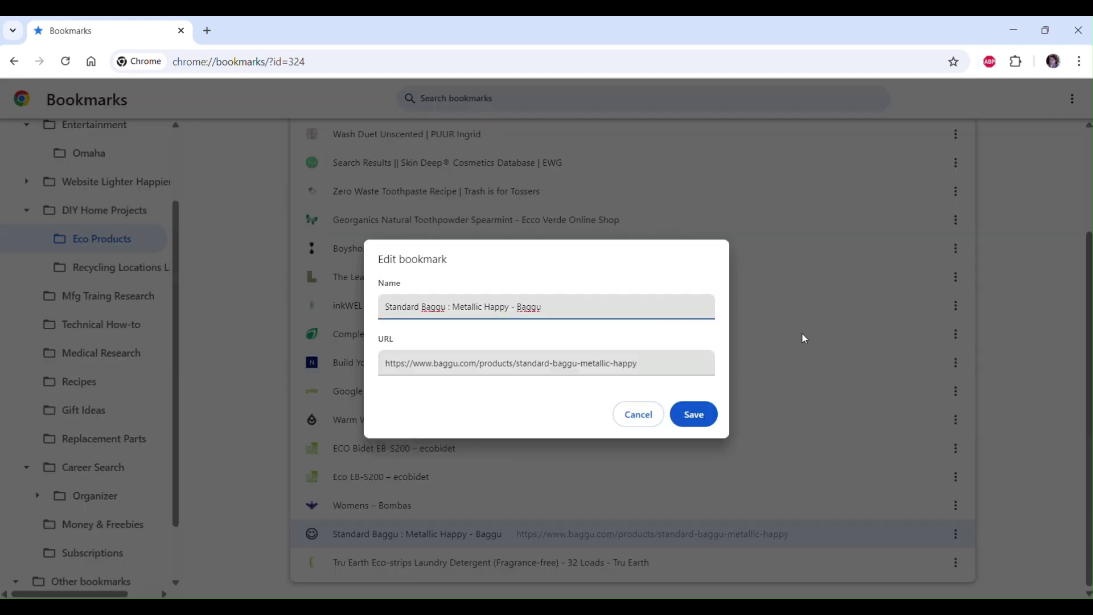
{"action": "left_click", "coordinate": [655, 362]}
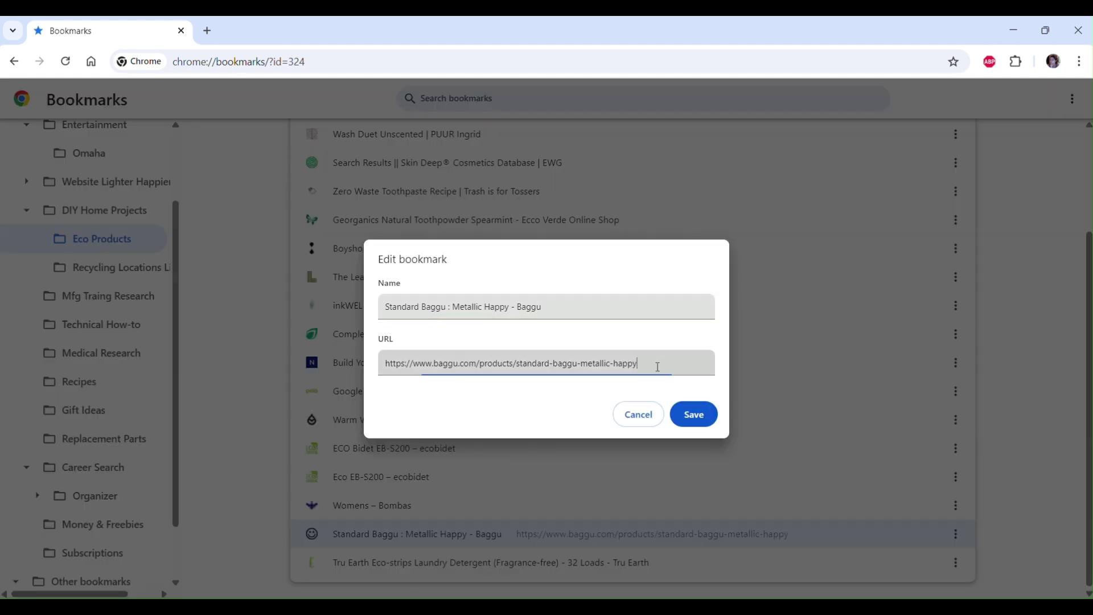
{"action": "left_click_drag", "start_coordinate": [655, 362], "coordinate": [486, 362]}
{"action": "key", "text": "BackSpace"}
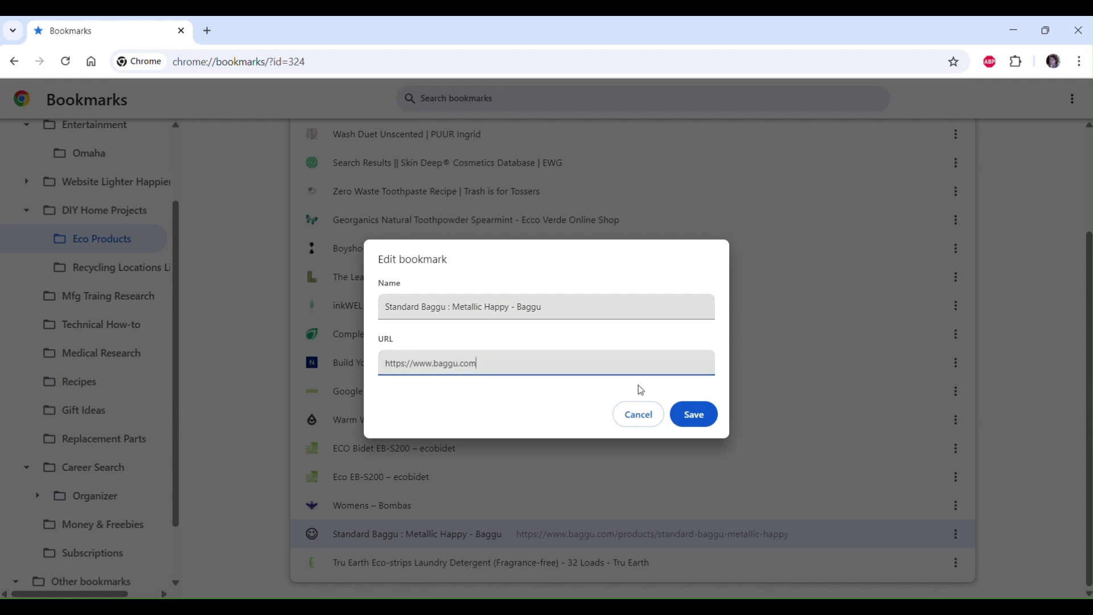
{"action": "left_click", "coordinate": [689, 414]}
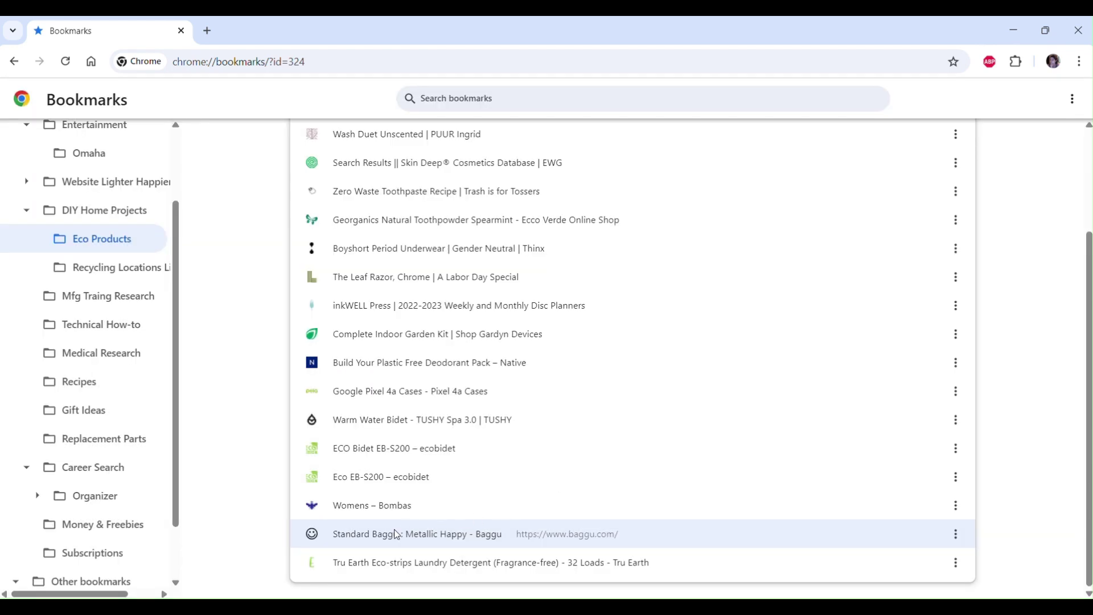
- Test the edited Baggu bookmark by opening it, skim the page and close the tab
{"action": "double_click", "coordinate": [380, 533]}
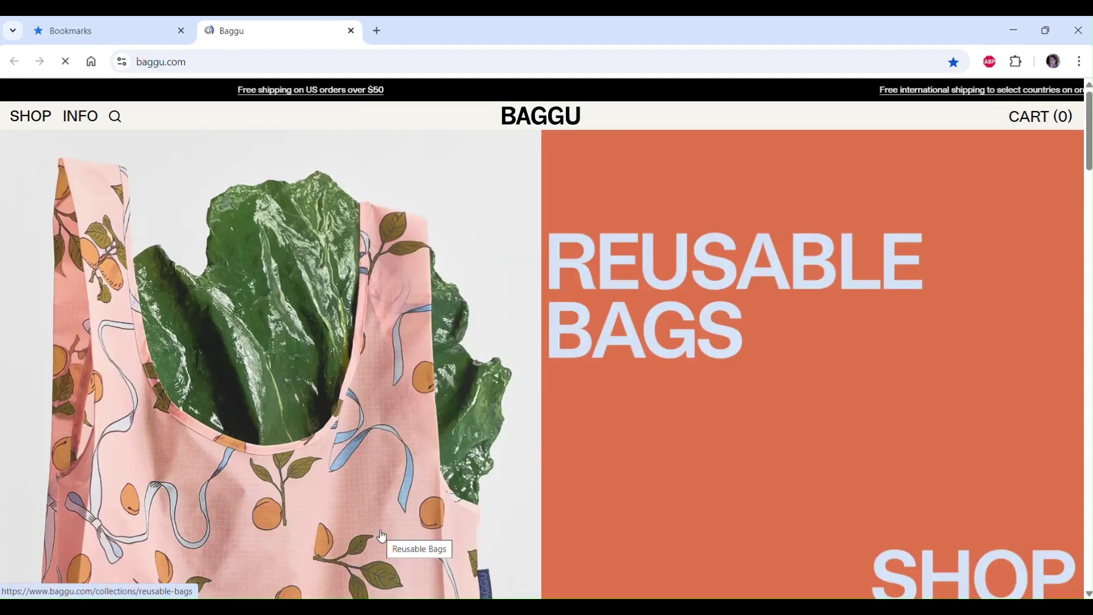
{"action": "scroll", "coordinate": [382, 535], "scroll_direction": "down", "scroll_amount": 15}
{"action": "scroll", "coordinate": [381, 535], "scroll_direction": "up", "scroll_amount": 15}
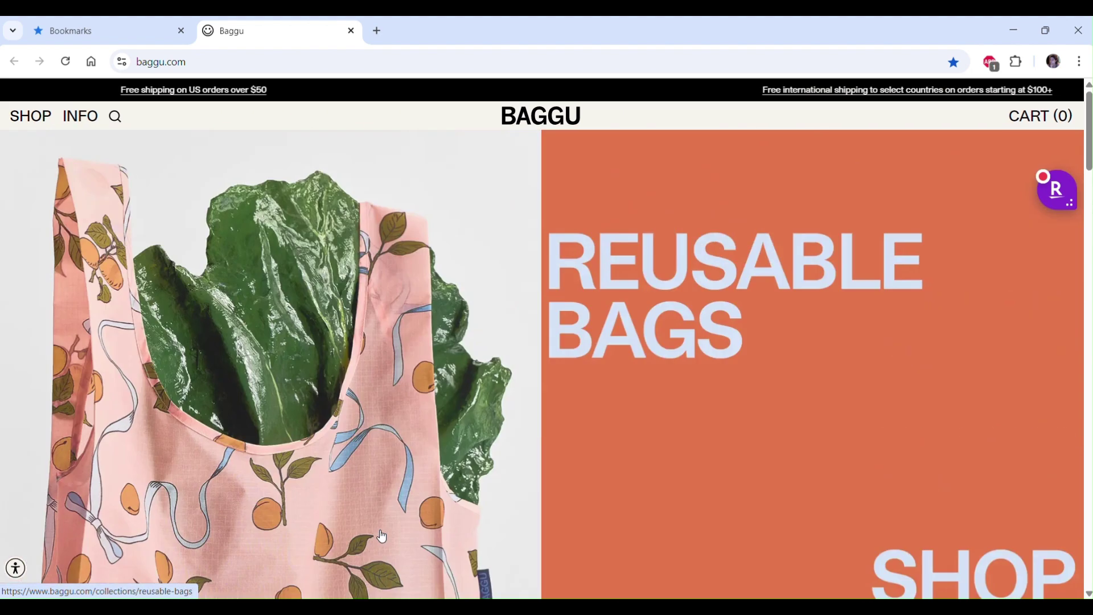
{"action": "left_click", "coordinate": [351, 31]}
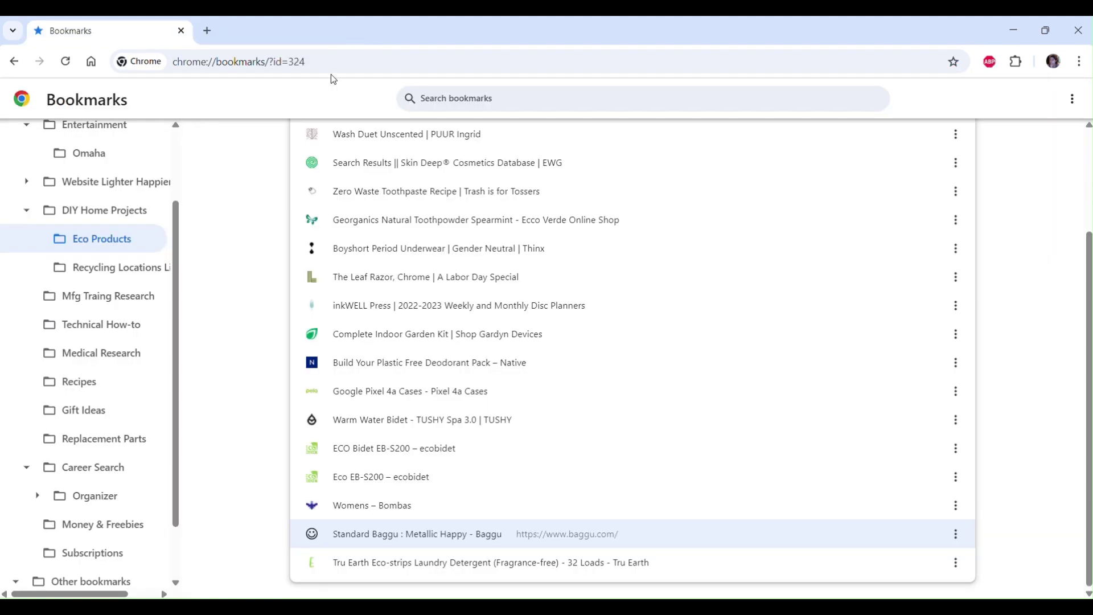
- Go to the end of the DIY Home Projects folder and check the page behind the ClutterBug Podcast bookmark, closing its tab
{"action": "scroll", "coordinate": [473, 439], "scroll_direction": "down", "scroll_amount": 20}
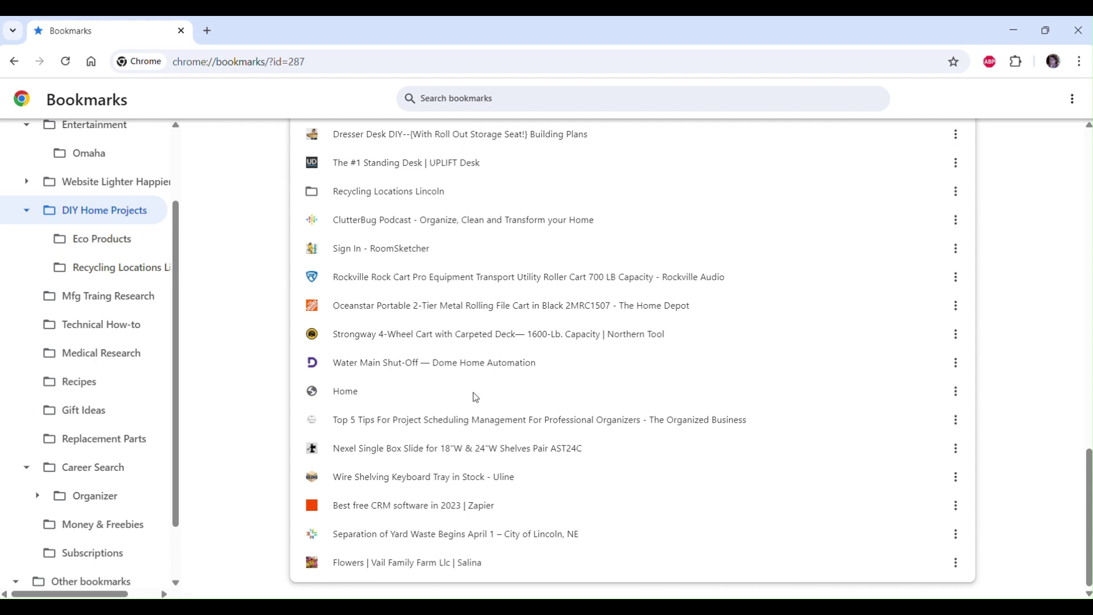
{"action": "left_click", "coordinate": [430, 227]}
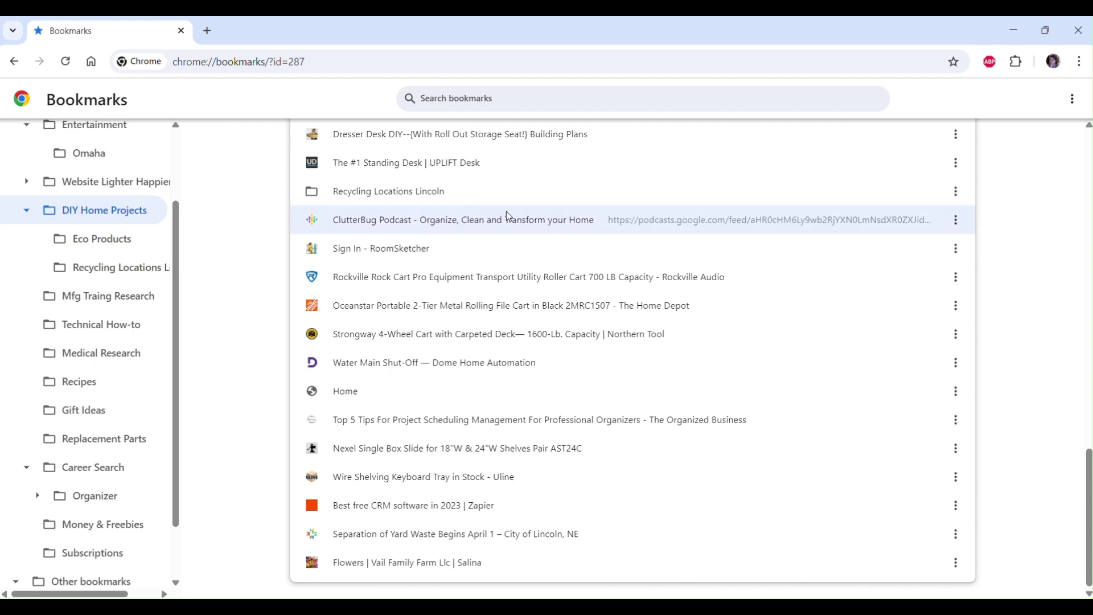
{"action": "double_click", "coordinate": [487, 218]}
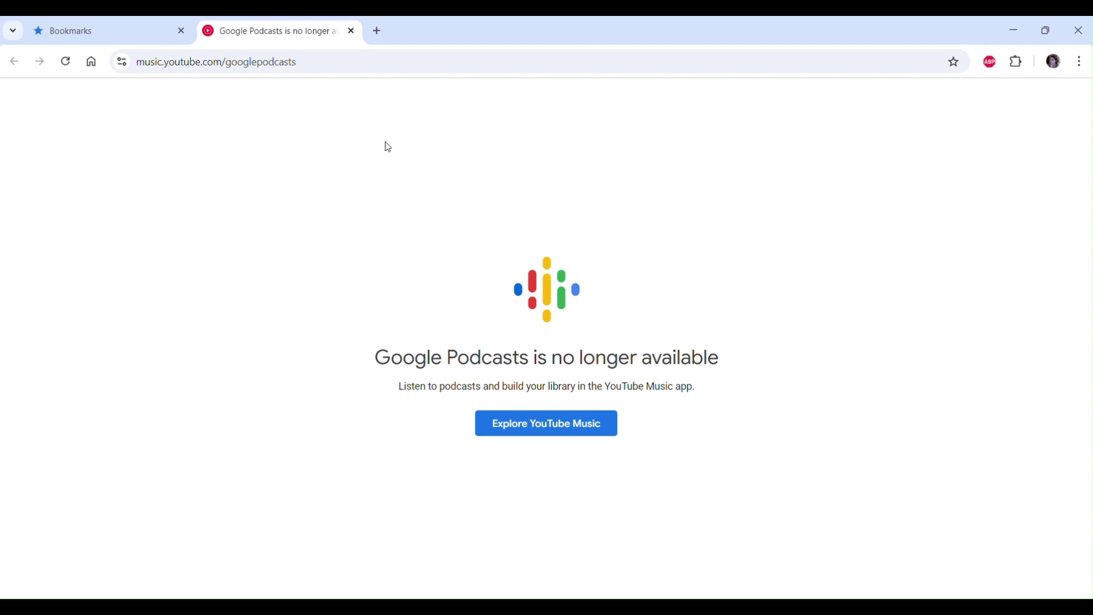
{"action": "left_click", "coordinate": [351, 31]}
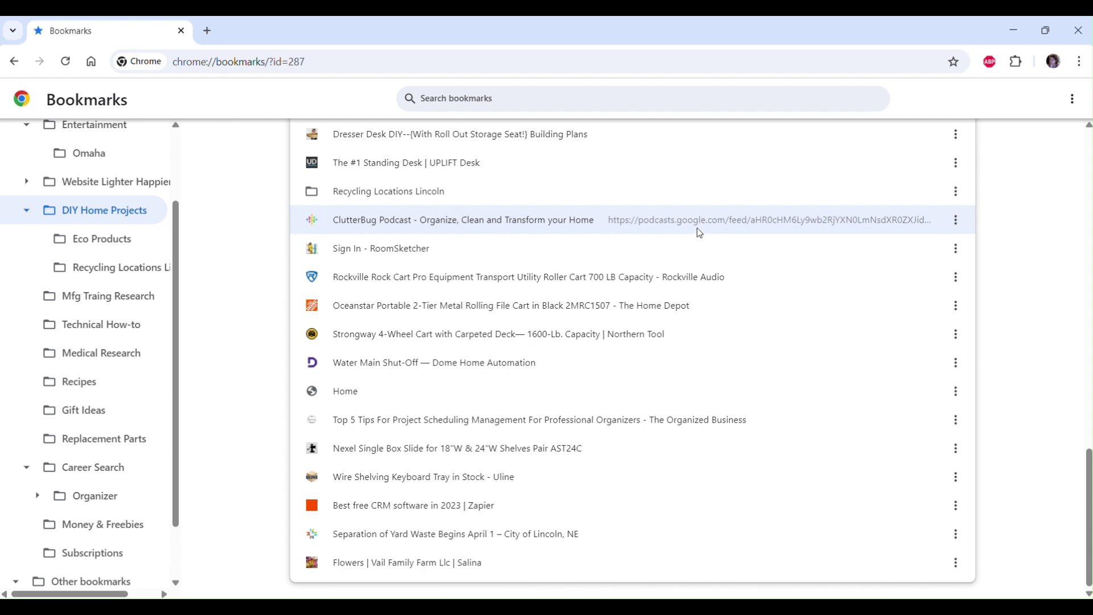
- Delete the ClutterBug Podcast and The #1 Standing Desk | UPLIFT Desk bookmarks from the DIY Home Projects folder
{"action": "left_click", "coordinate": [956, 220]}
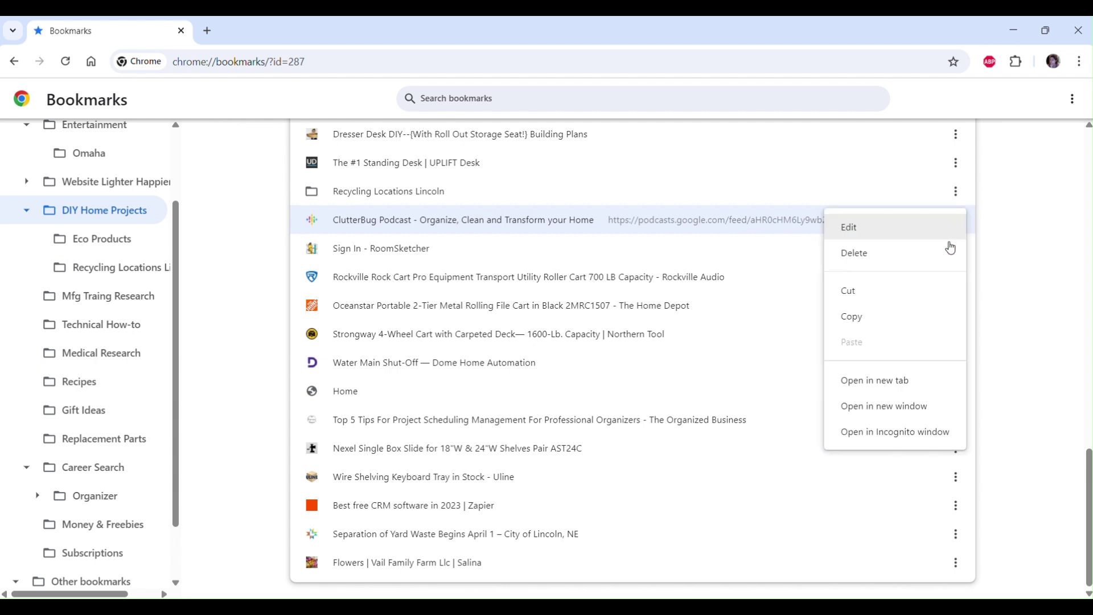
{"action": "left_click", "coordinate": [882, 257]}
{"action": "key", "text": "Delete"}
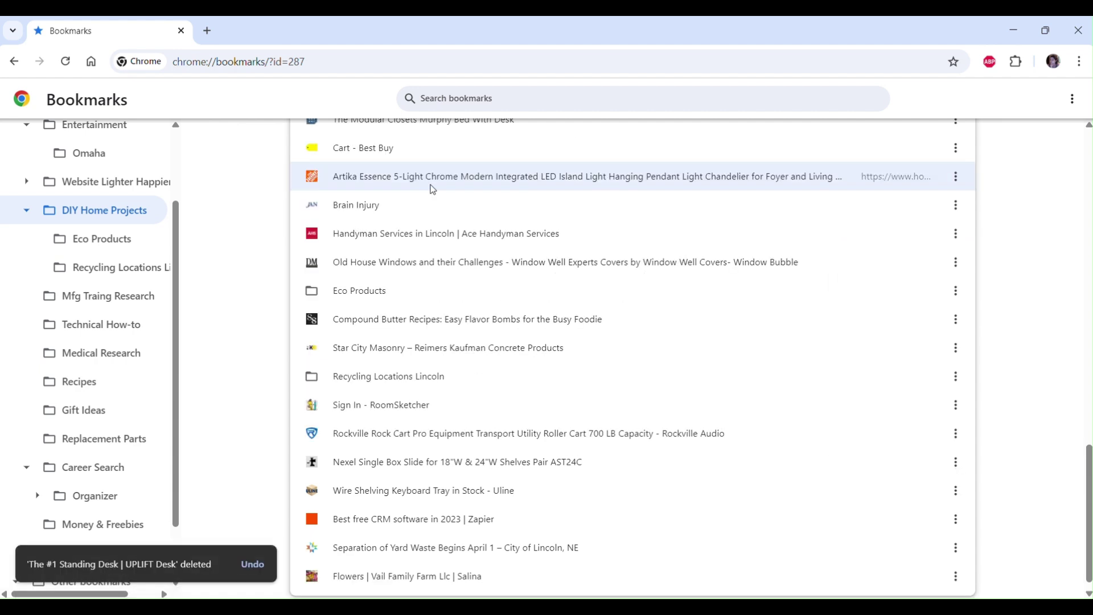
- Open the Artika Essence 5-Light Chrome bookmark, review the product's price and availability, and close the tab
{"action": "double_click", "coordinate": [432, 185]}
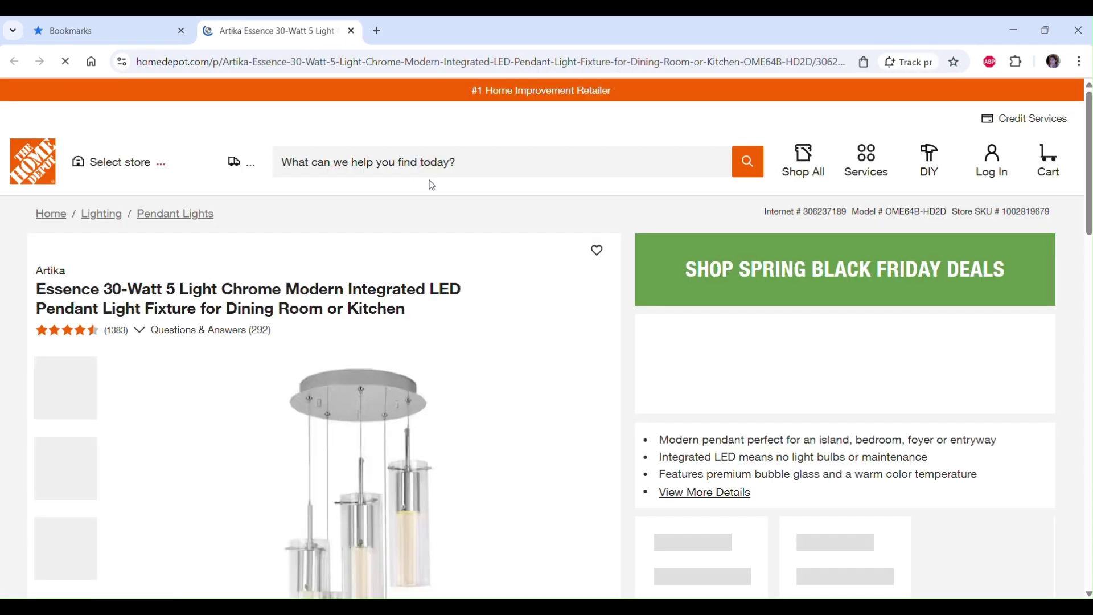
{"action": "scroll", "coordinate": [544, 469], "scroll_direction": "down", "scroll_amount": 4}
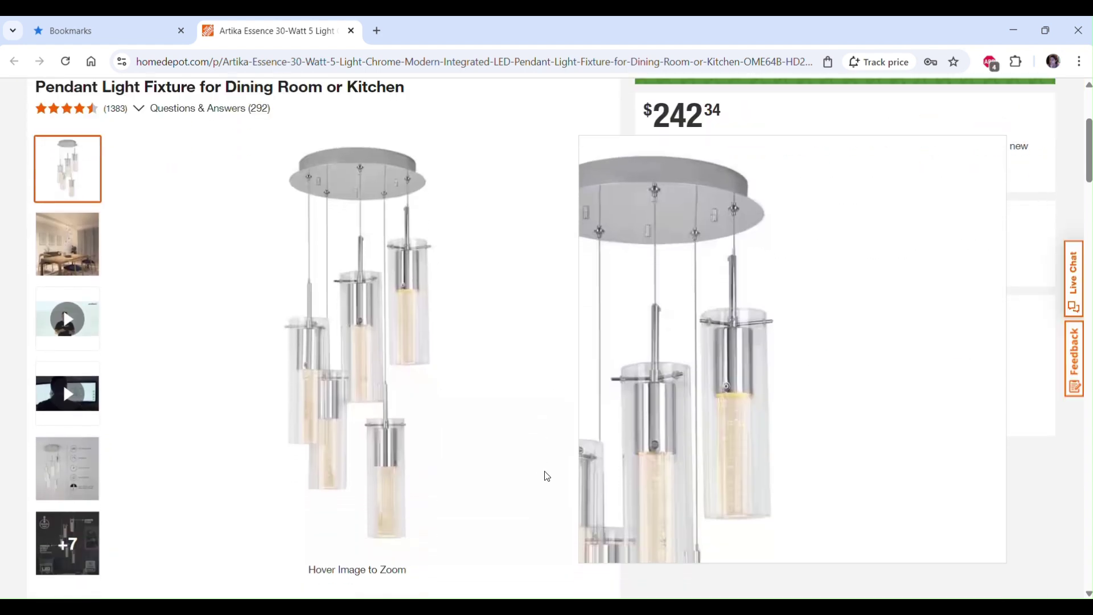
{"action": "scroll", "coordinate": [545, 470], "scroll_direction": "up", "scroll_amount": 4}
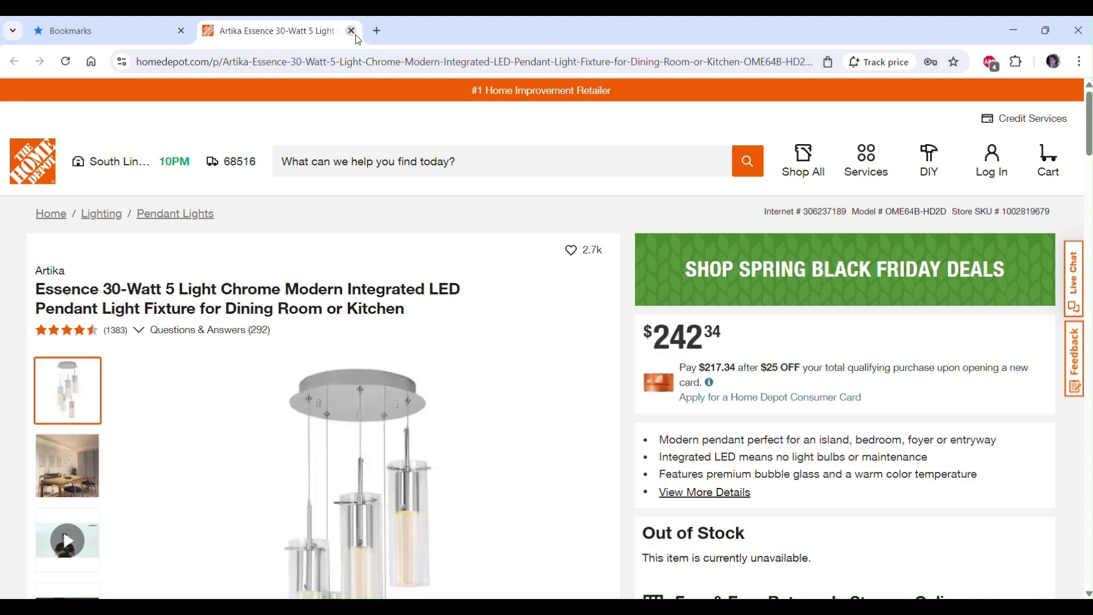
{"action": "scroll", "coordinate": [353, 564], "scroll_direction": "down", "scroll_amount": 5}
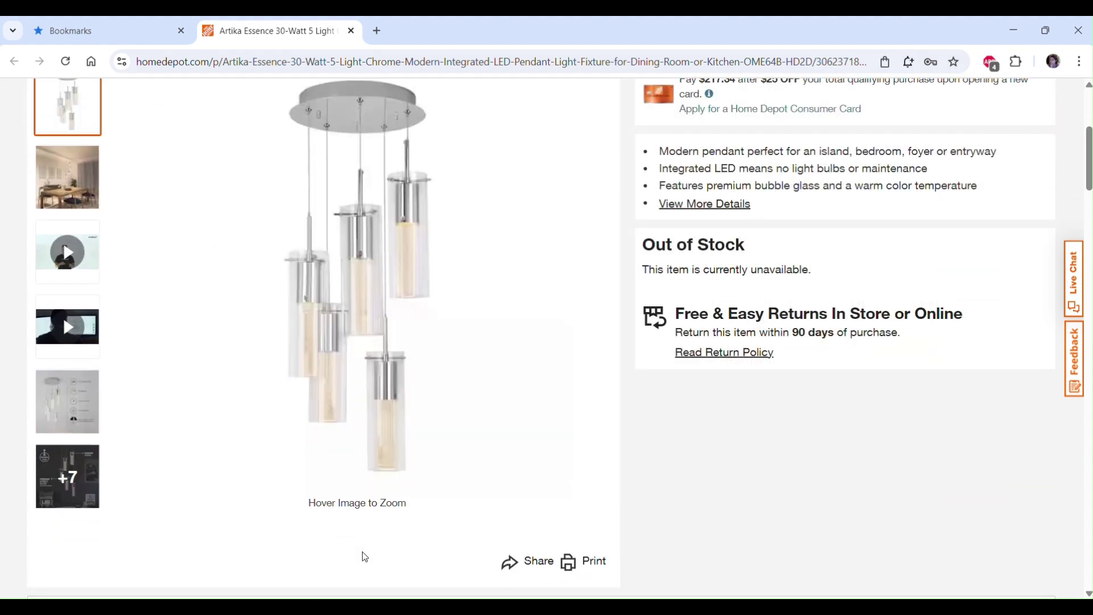
{"action": "scroll", "coordinate": [359, 361], "scroll_direction": "up", "scroll_amount": 5}
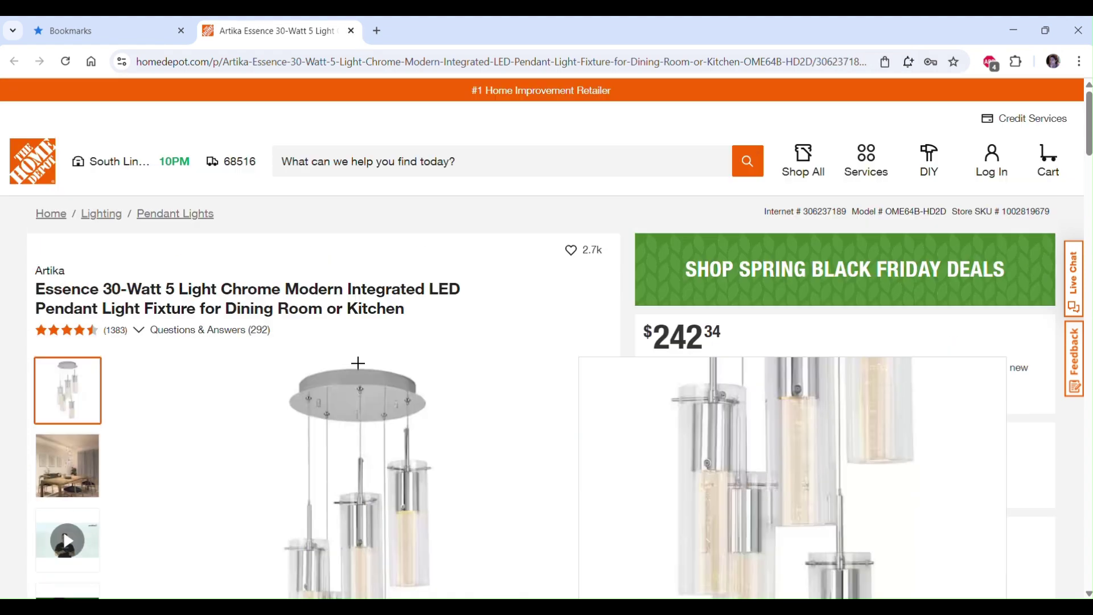
{"action": "left_click", "coordinate": [353, 31]}
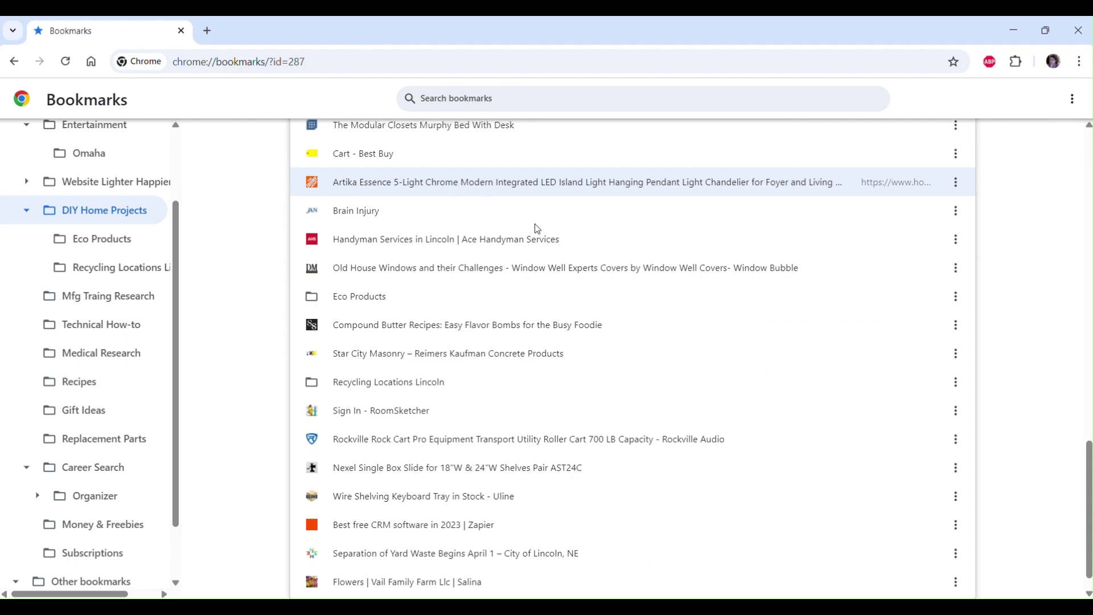
- Check the page behind the Cart - Best Buy bookmark, close its tab and delete the bookmark
{"action": "scroll", "coordinate": [535, 228], "scroll_direction": "up", "scroll_amount": 3}
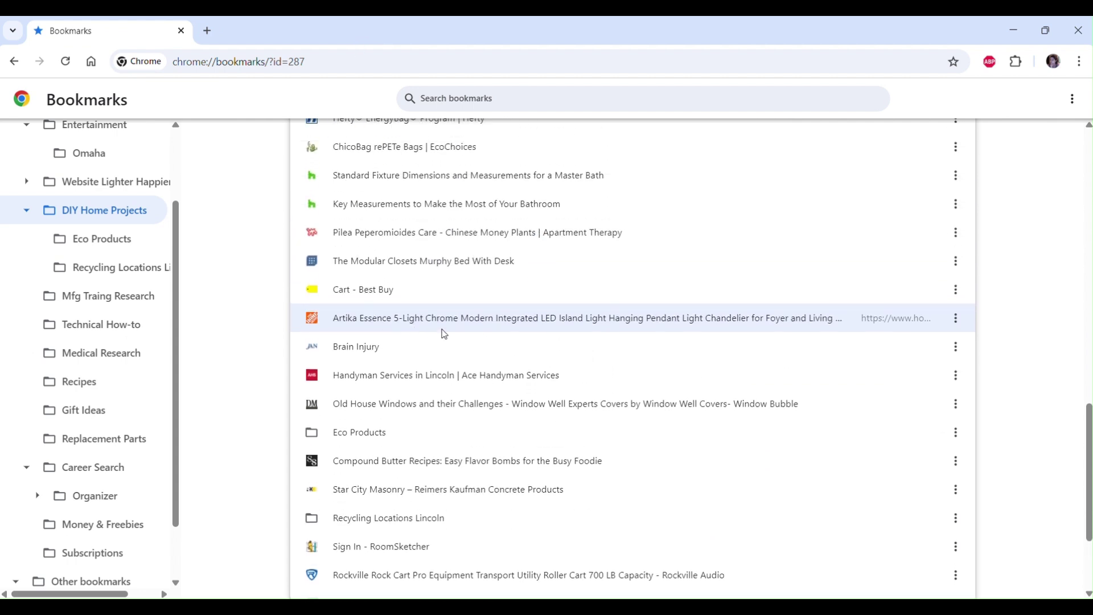
{"action": "double_click", "coordinate": [409, 296]}
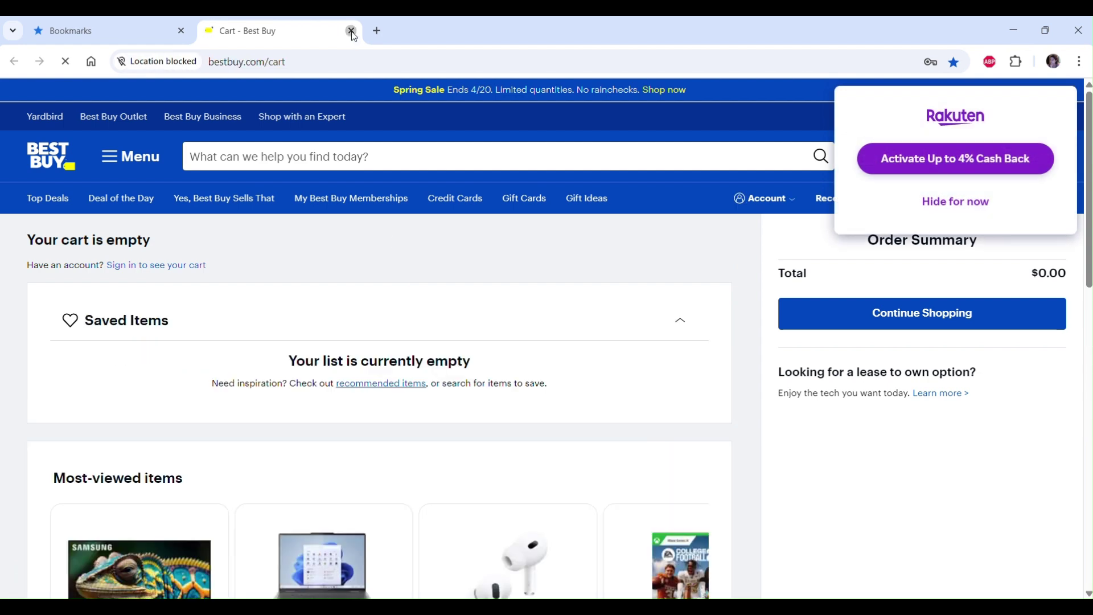
{"action": "left_click", "coordinate": [351, 31]}
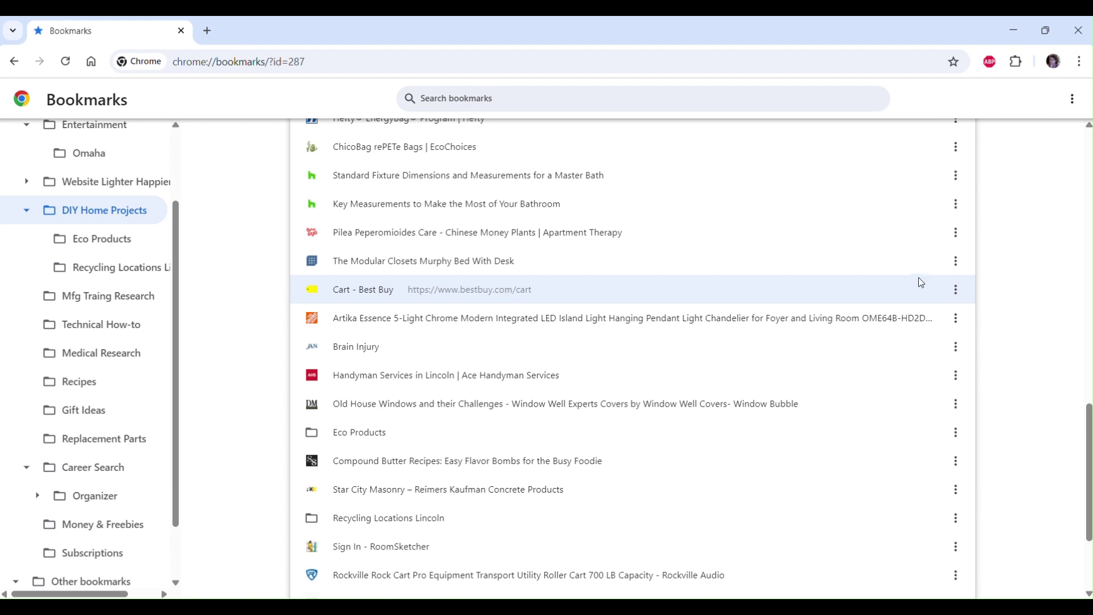
{"action": "left_click", "coordinate": [954, 292]}
{"action": "left_click", "coordinate": [891, 320]}
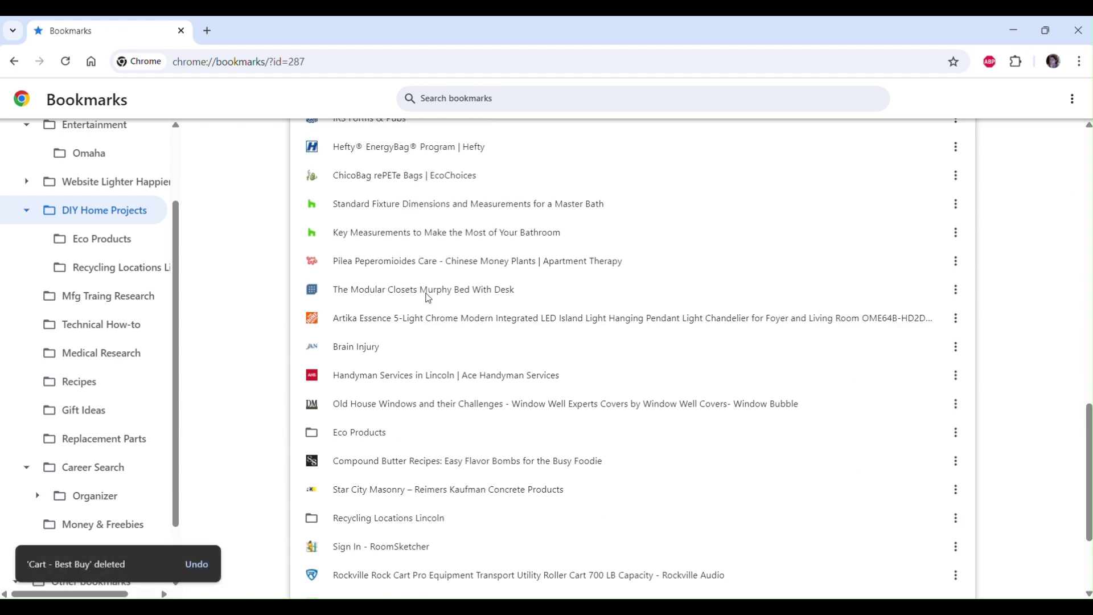
- Check the Etsy page behind the Standing Medal Holder Running Gift bookmark, close its tab and delete the bookmark
{"action": "scroll", "coordinate": [428, 297], "scroll_direction": "up", "scroll_amount": 6}
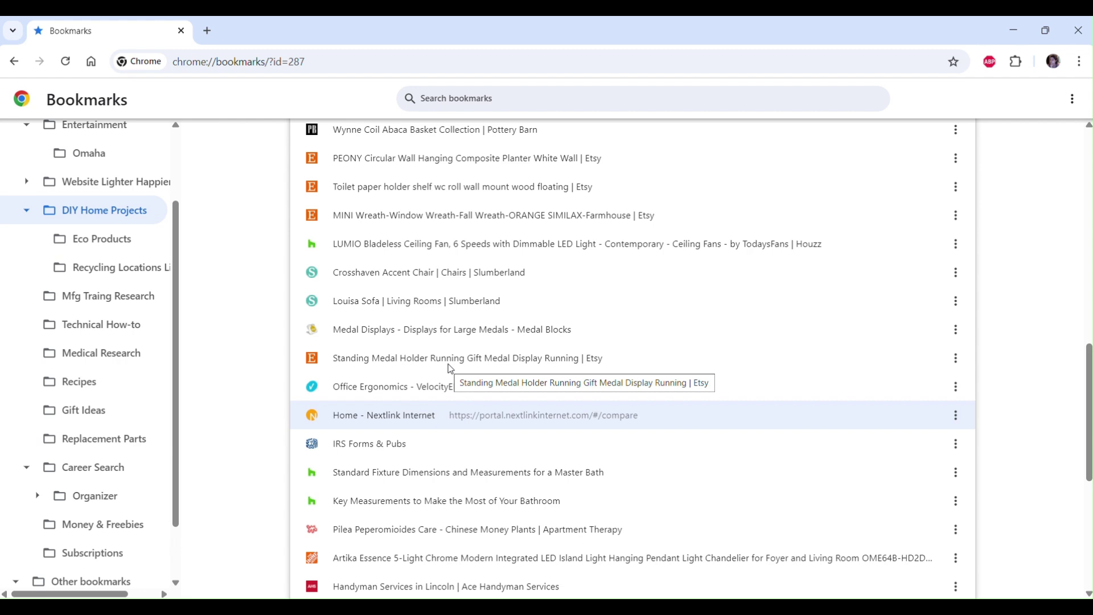
{"action": "double_click", "coordinate": [474, 363]}
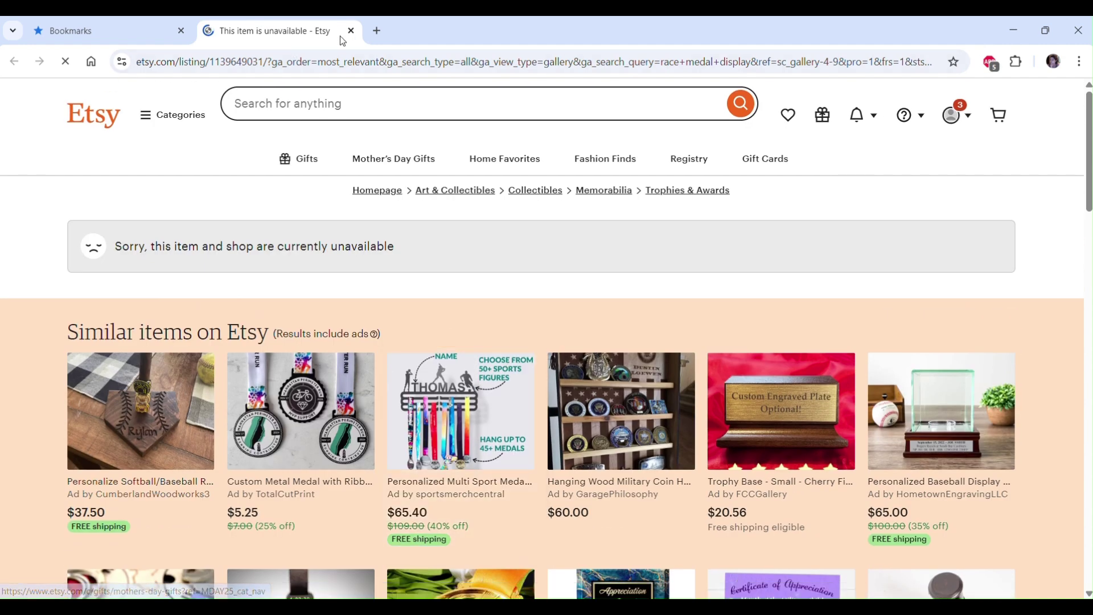
{"action": "left_click", "coordinate": [350, 31]}
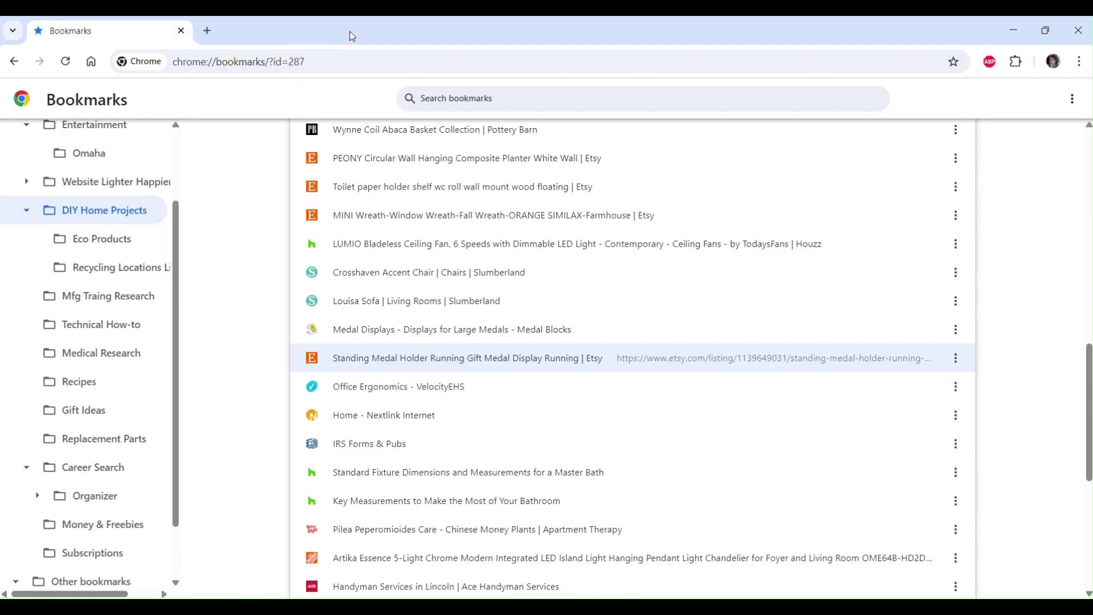
{"action": "left_click", "coordinate": [955, 358]}
{"action": "left_click", "coordinate": [871, 391]}
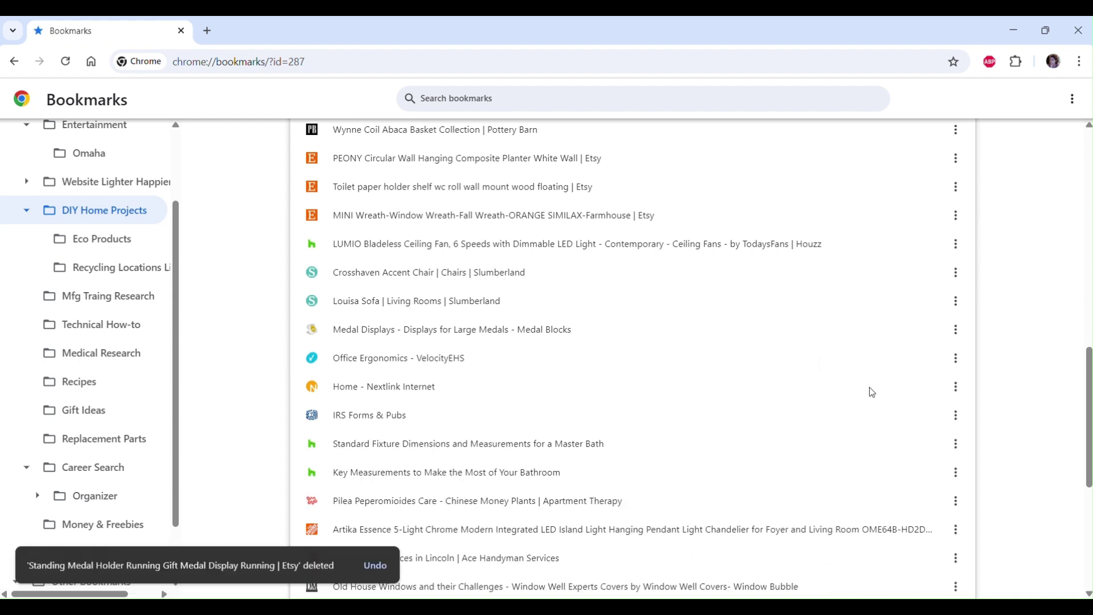
- Open the Wynne Coil Abaca Basket Collection | Pottery Barn bookmark and dismiss the Rakuten and Summer Gathering Sweeps pop-ups
{"action": "scroll", "coordinate": [627, 345], "scroll_direction": "up", "scroll_amount": 2}
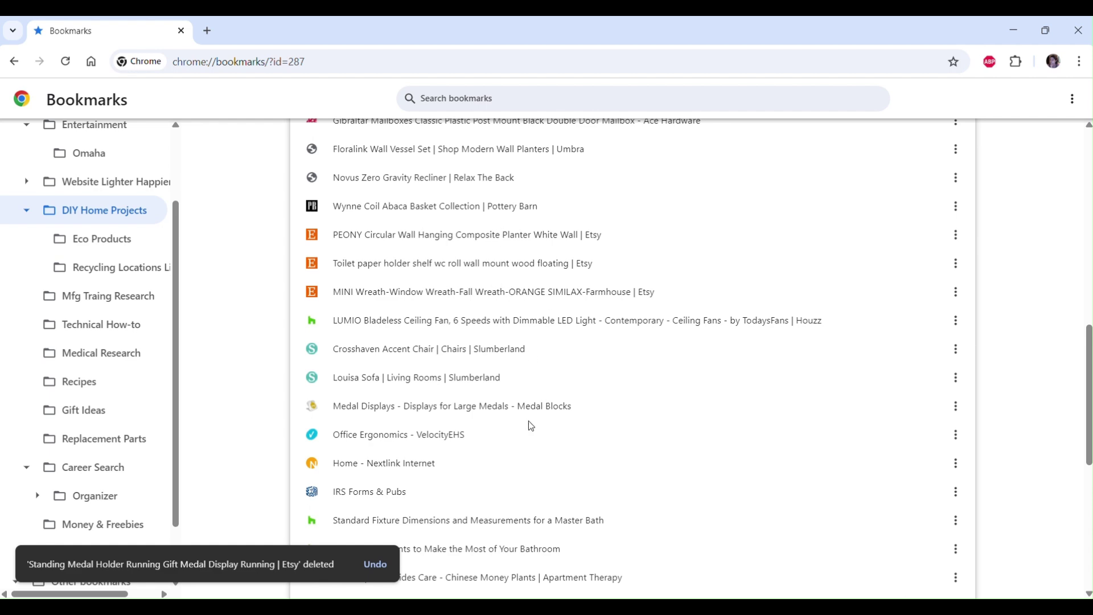
{"action": "scroll", "coordinate": [529, 424], "scroll_direction": "down", "scroll_amount": 1}
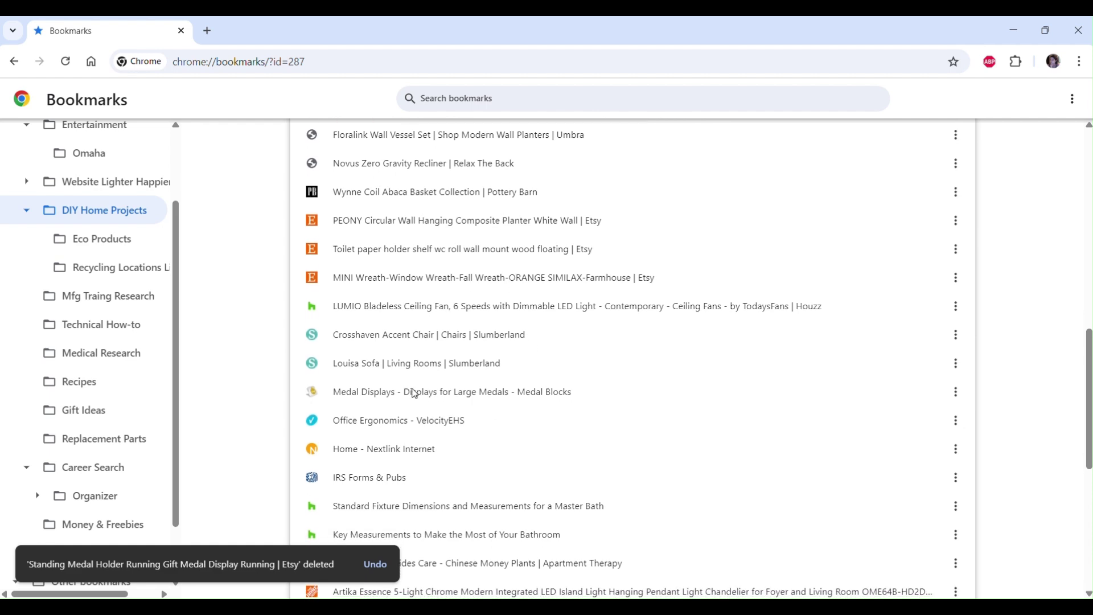
{"action": "double_click", "coordinate": [409, 197]}
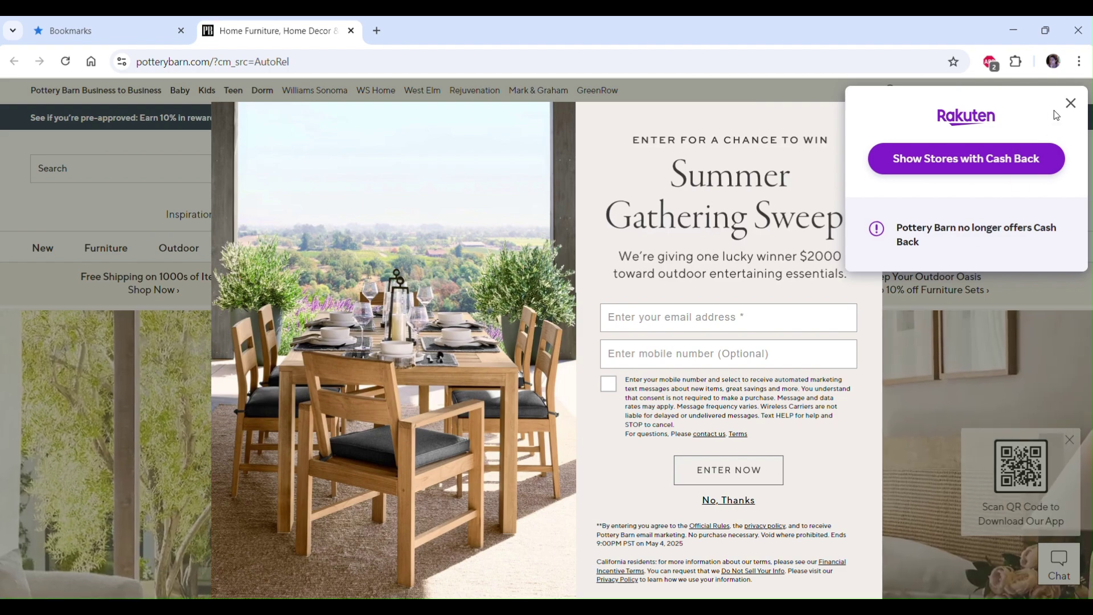
{"action": "left_click", "coordinate": [1069, 104]}
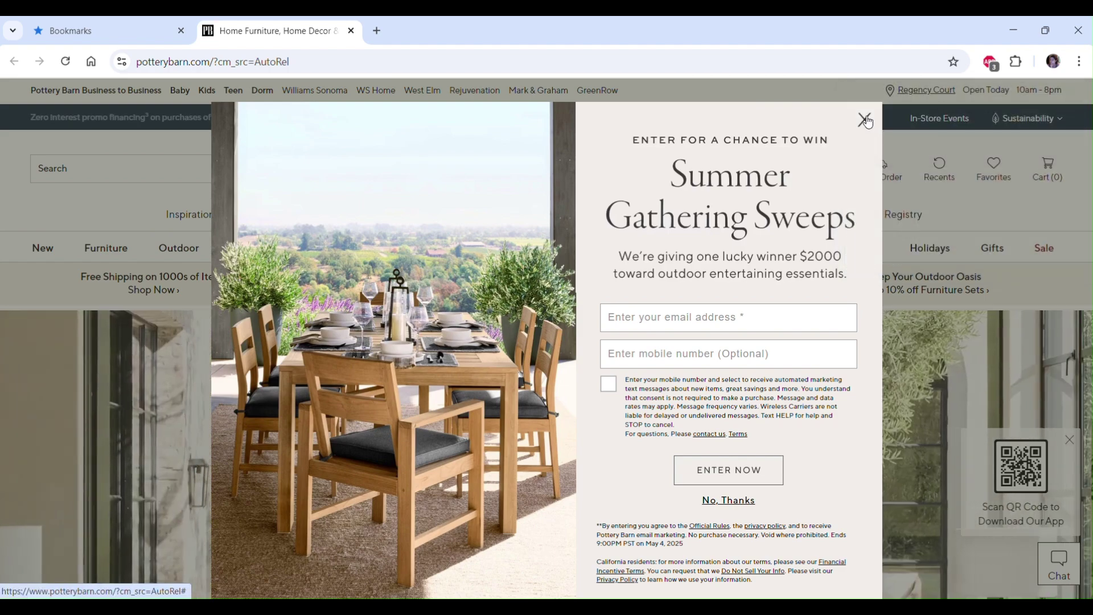
{"action": "left_click", "coordinate": [864, 120]}
- Skim the Pottery Barn page to see whether the bookmarked basket collection is offered there, and return to its beginning
{"action": "scroll", "coordinate": [730, 421], "scroll_direction": "down", "scroll_amount": 10}
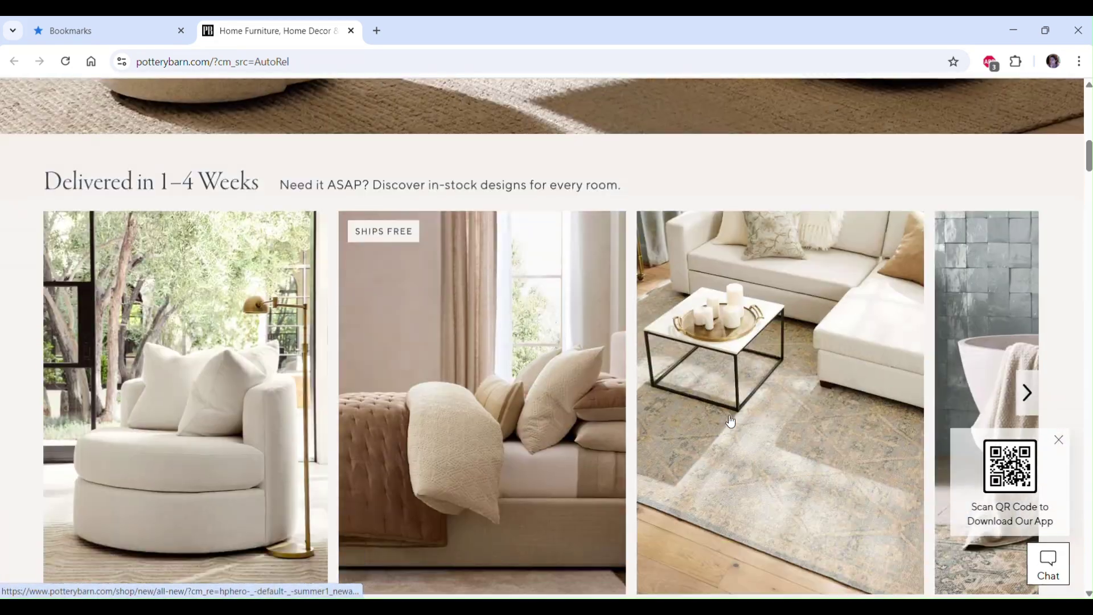
{"action": "scroll", "coordinate": [730, 422], "scroll_direction": "up", "scroll_amount": 10}
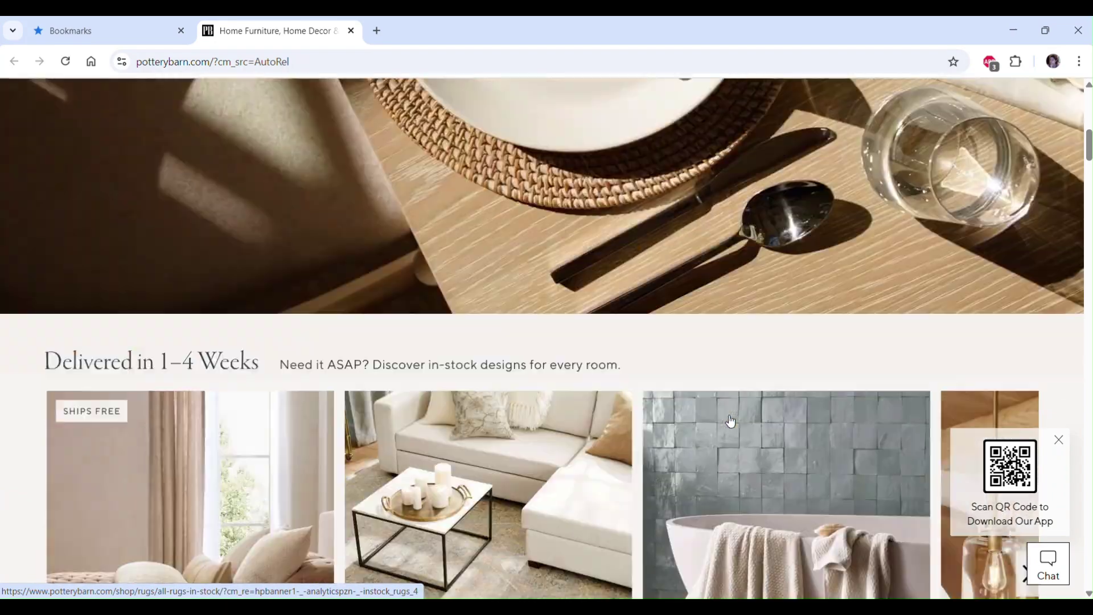
{"action": "scroll", "coordinate": [730, 421], "scroll_direction": "down", "scroll_amount": 3}
{"action": "scroll", "coordinate": [731, 422], "scroll_direction": "up", "scroll_amount": 8}
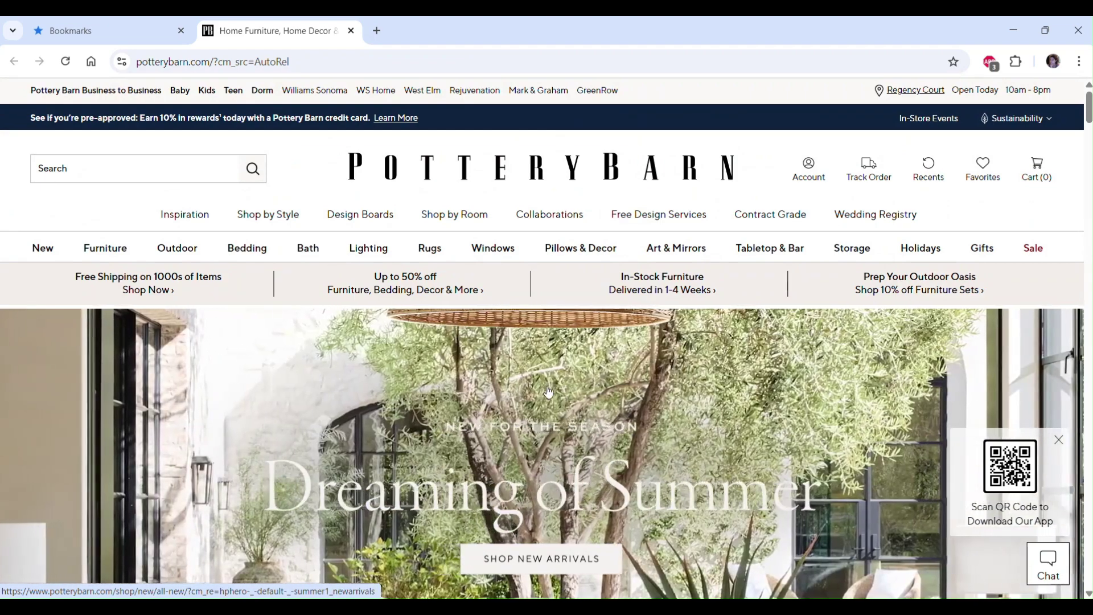
{"action": "scroll", "coordinate": [522, 314], "scroll_direction": "down", "scroll_amount": 3}
{"action": "scroll", "coordinate": [549, 392], "scroll_direction": "down", "scroll_amount": 15}
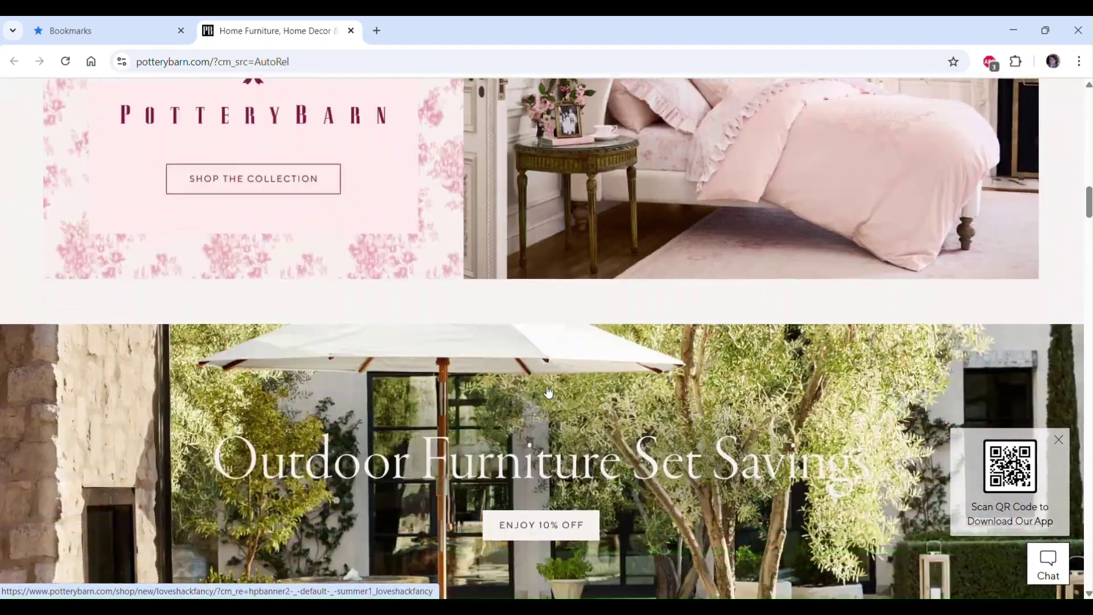
{"action": "scroll", "coordinate": [548, 392], "scroll_direction": "down", "scroll_amount": 13}
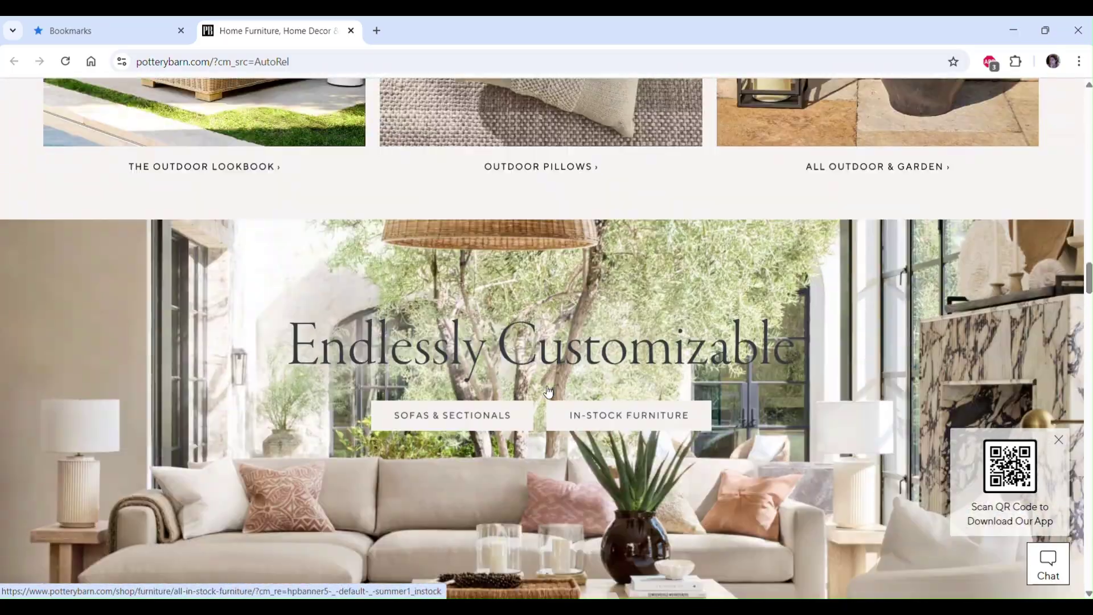
{"action": "scroll", "coordinate": [548, 392], "scroll_direction": "up", "scroll_amount": 20}
{"action": "scroll", "coordinate": [548, 392], "scroll_direction": "up", "scroll_amount": 11}
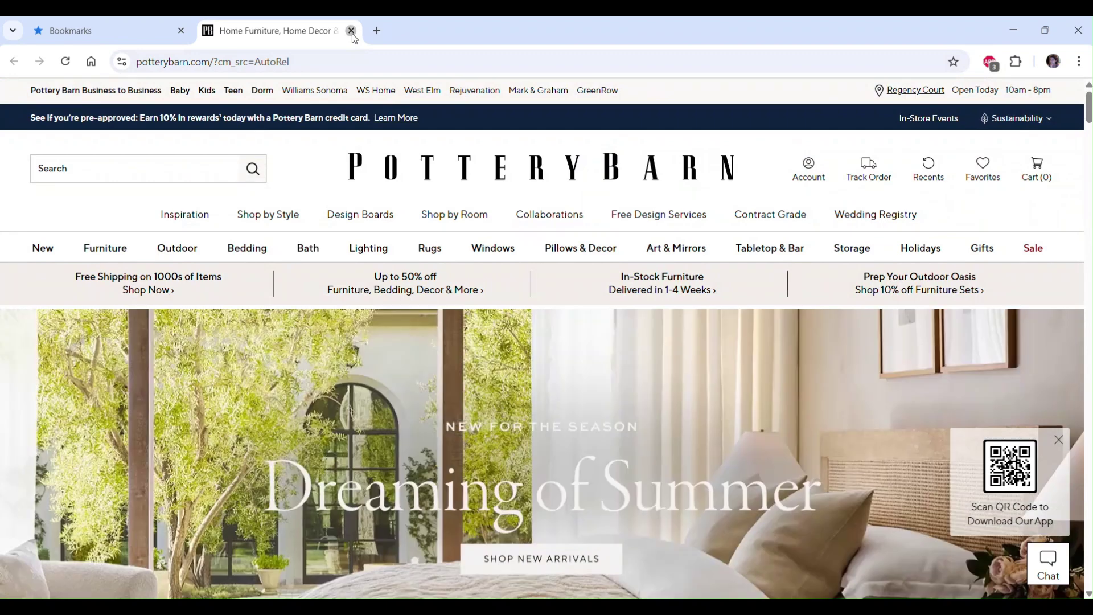
- Close the Pottery Barn tab and delete the Wynne Coil Abaca Basket Collection bookmark
{"action": "left_click", "coordinate": [351, 31]}
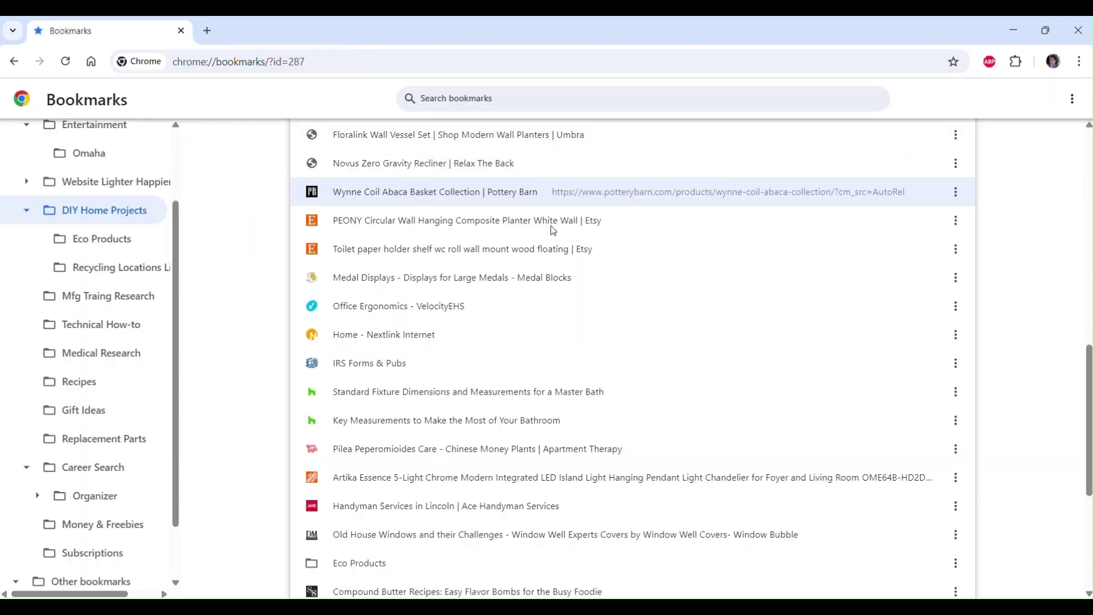
{"action": "left_click", "coordinate": [955, 191]}
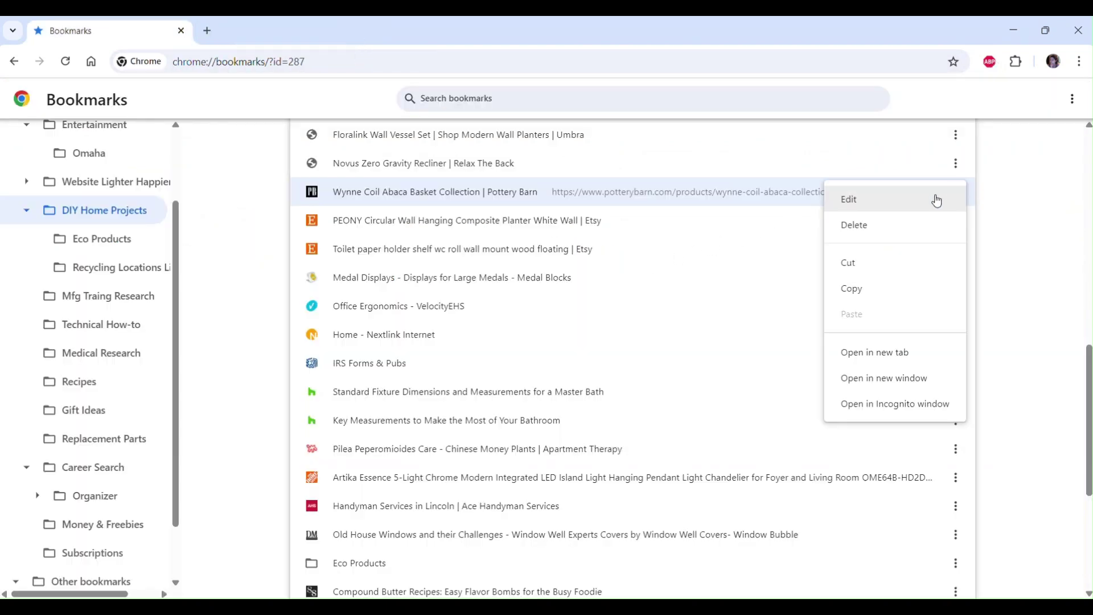
{"action": "left_click", "coordinate": [861, 224]}
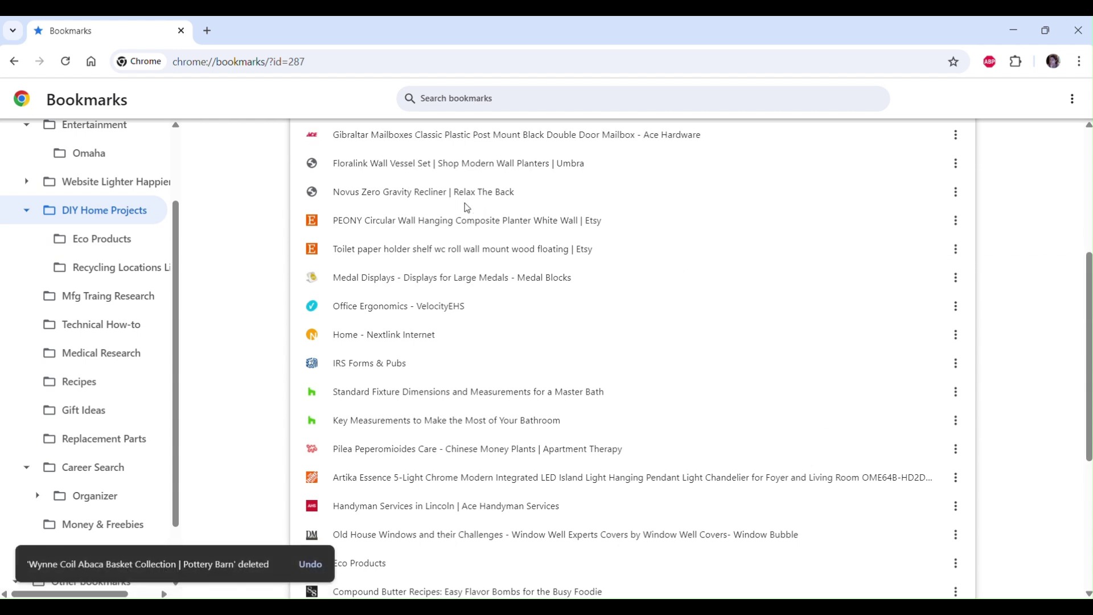
- Review the remaining DIY Home Projects bookmarks and the whole folder tree from Bookmarks bar to Mobile bookmarks
{"action": "scroll", "coordinate": [427, 206], "scroll_direction": "up", "scroll_amount": 4}
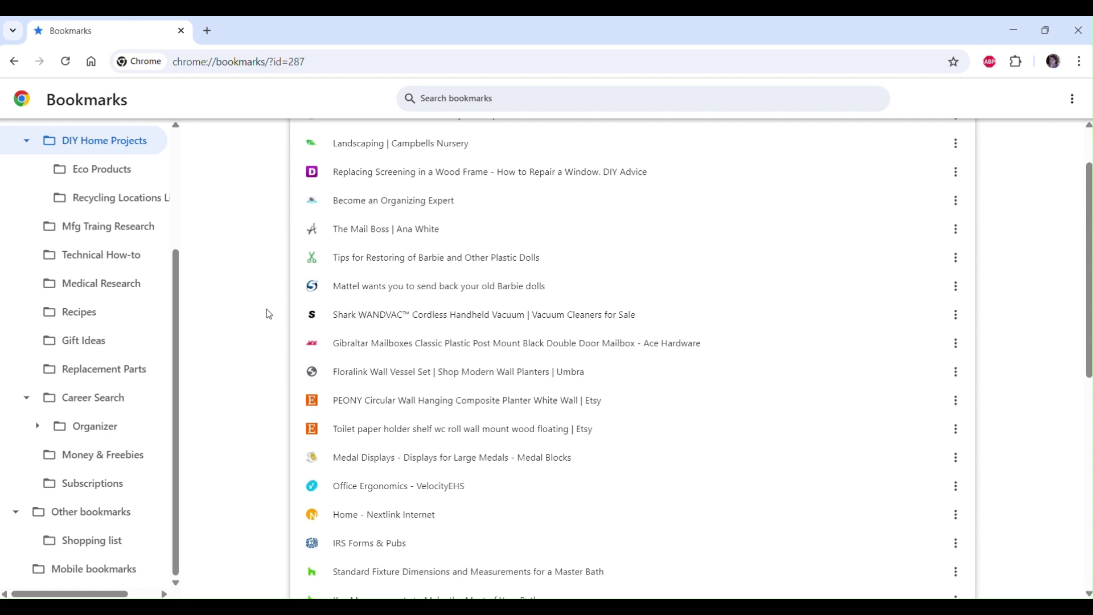
{"action": "scroll", "coordinate": [142, 308], "scroll_direction": "up", "scroll_amount": 3}
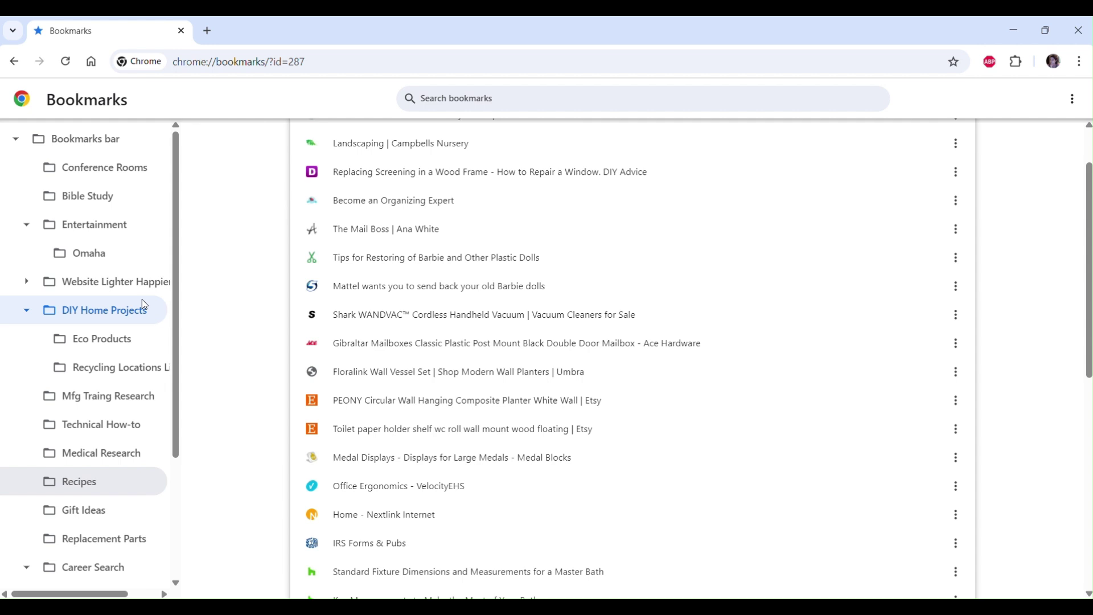
{"action": "scroll", "coordinate": [143, 302], "scroll_direction": "down", "scroll_amount": 3}
{"action": "scroll", "coordinate": [142, 301], "scroll_direction": "up", "scroll_amount": 2}
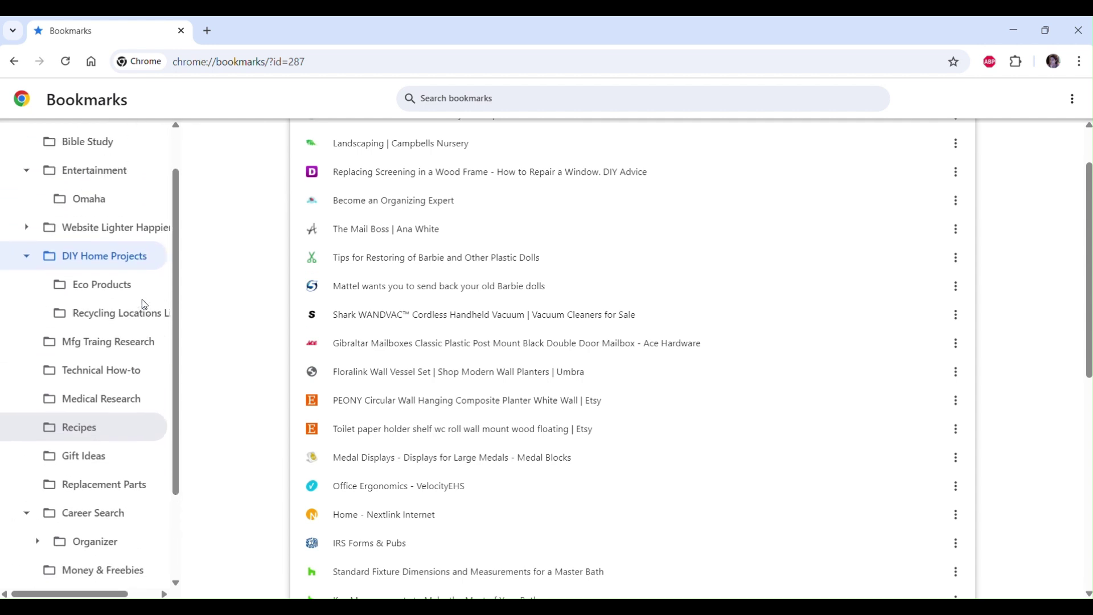
{"action": "scroll", "coordinate": [144, 305], "scroll_direction": "up", "scroll_amount": 1}
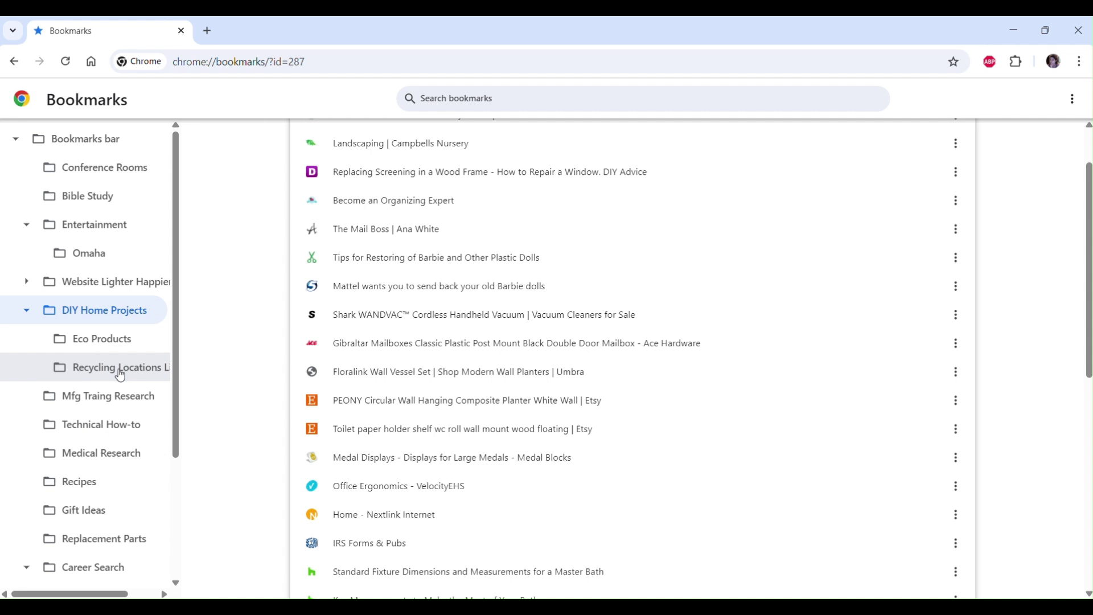
{"action": "scroll", "coordinate": [121, 375], "scroll_direction": "down", "scroll_amount": 3}
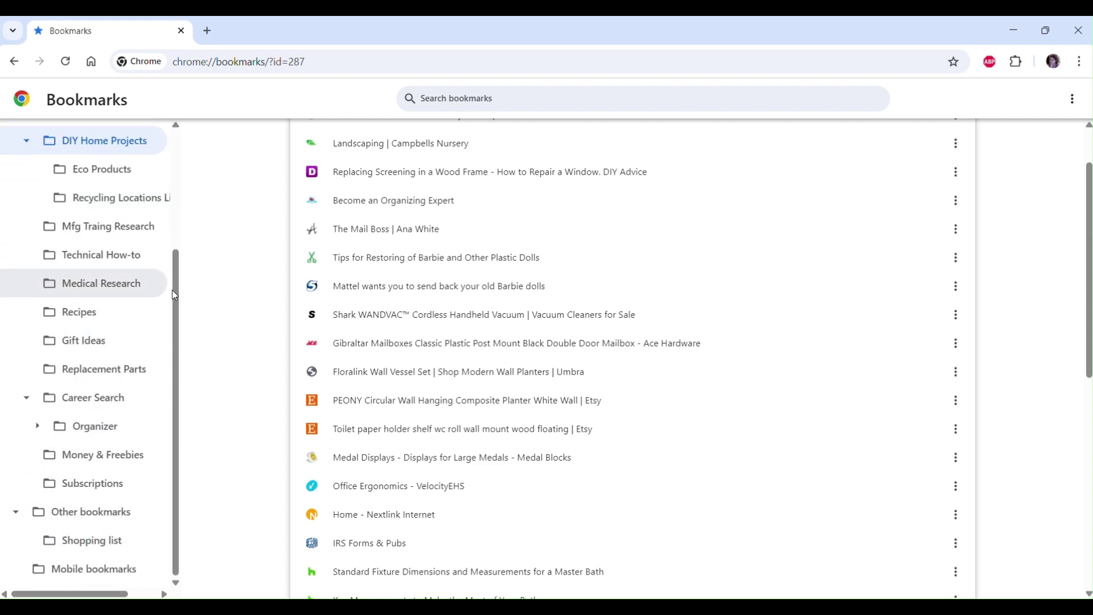
{"action": "scroll", "coordinate": [128, 302], "scroll_direction": "up", "scroll_amount": 3}
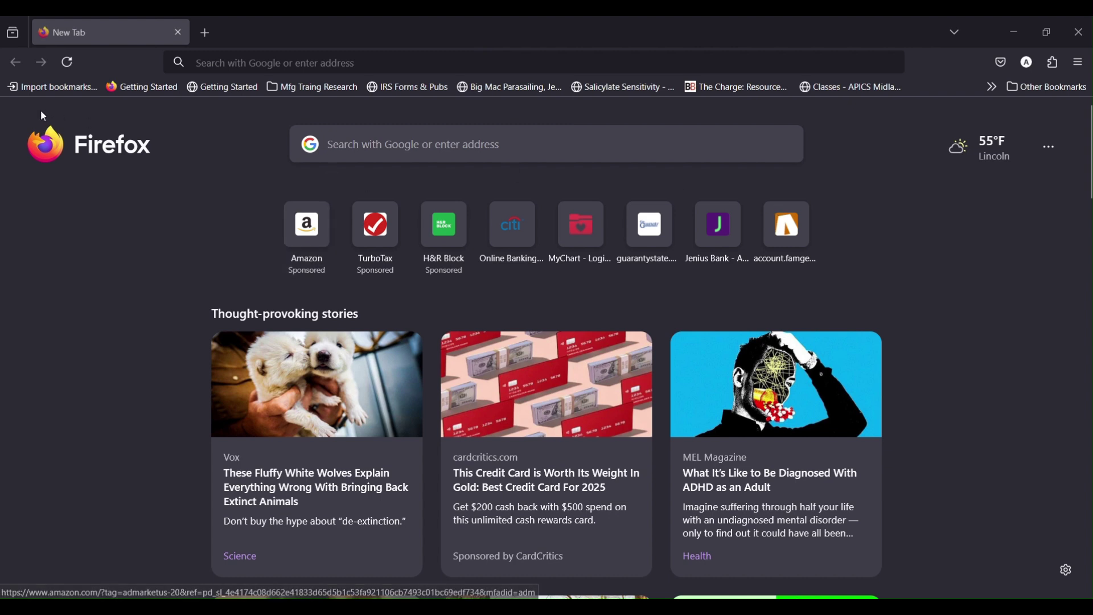
- In Firefox, look through the overflow list of toolbar bookmarks down to the folders near its end
{"action": "right_click", "coordinate": [43, 154]}
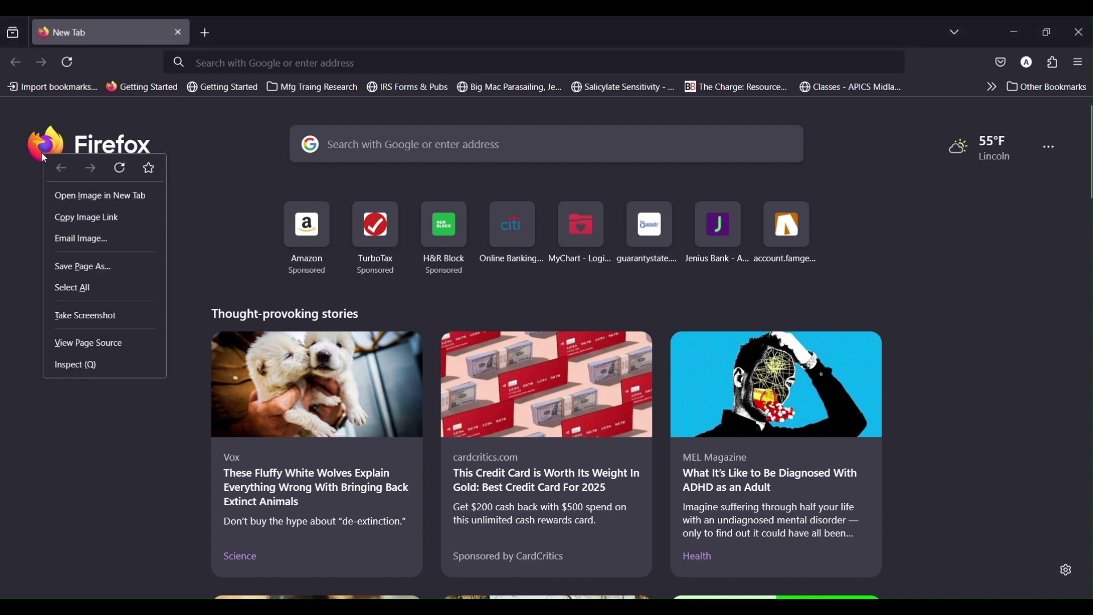
{"action": "left_click", "coordinate": [247, 163]}
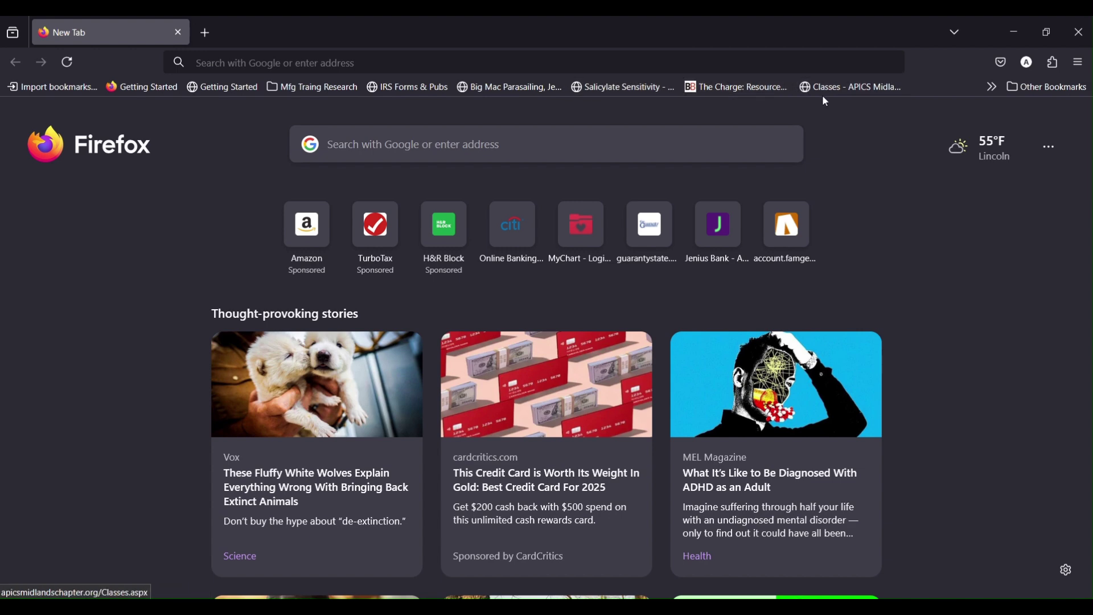
{"action": "left_click", "coordinate": [991, 88]}
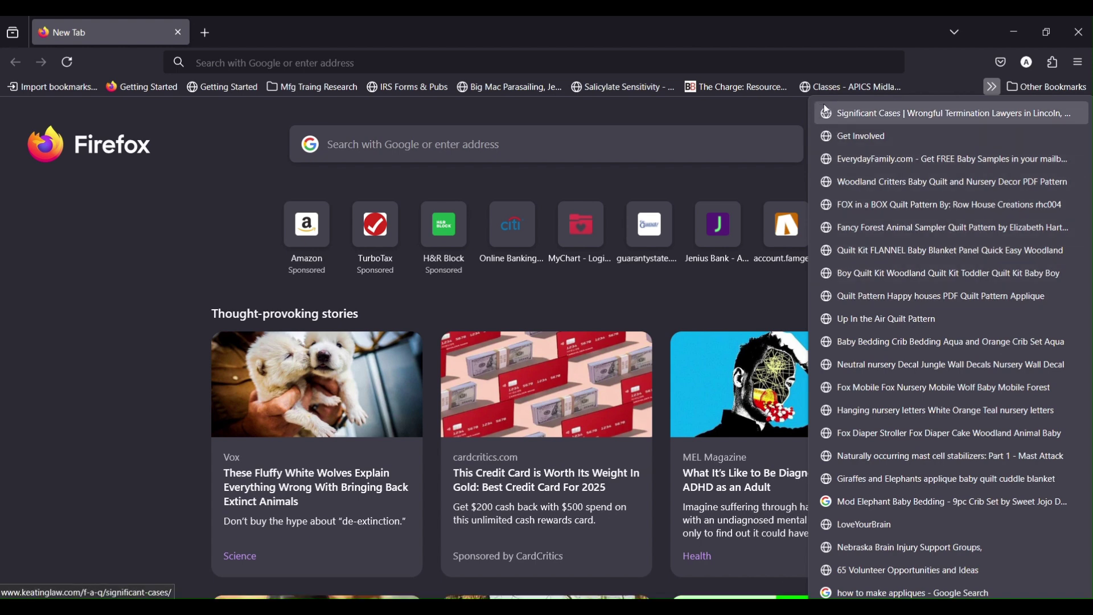
{"action": "scroll", "coordinate": [950, 291], "scroll_direction": "down", "scroll_amount": 3}
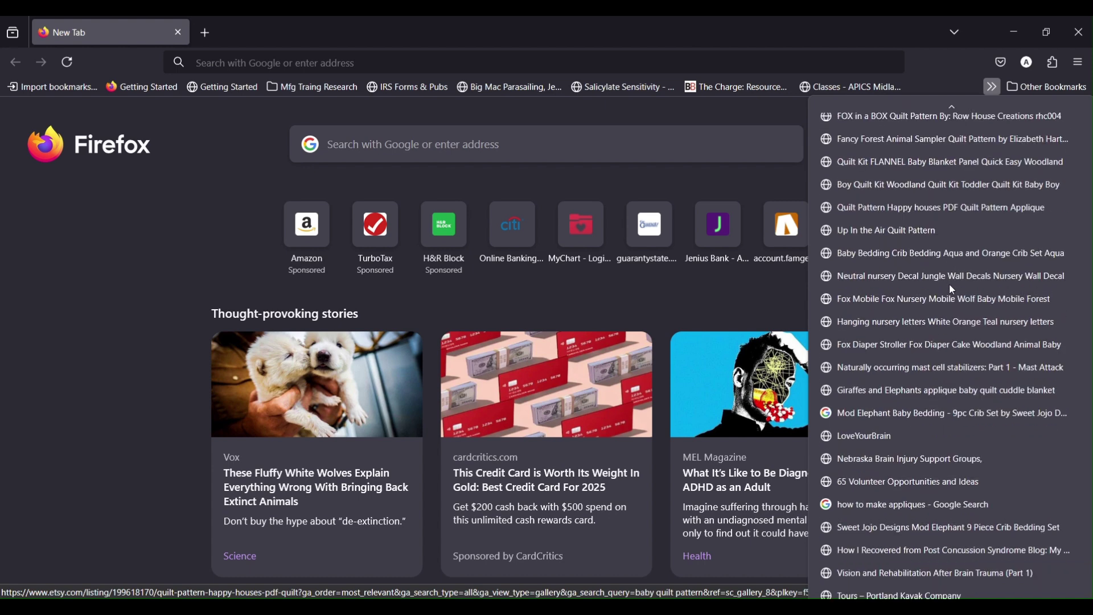
{"action": "scroll", "coordinate": [952, 289], "scroll_direction": "up", "scroll_amount": 3}
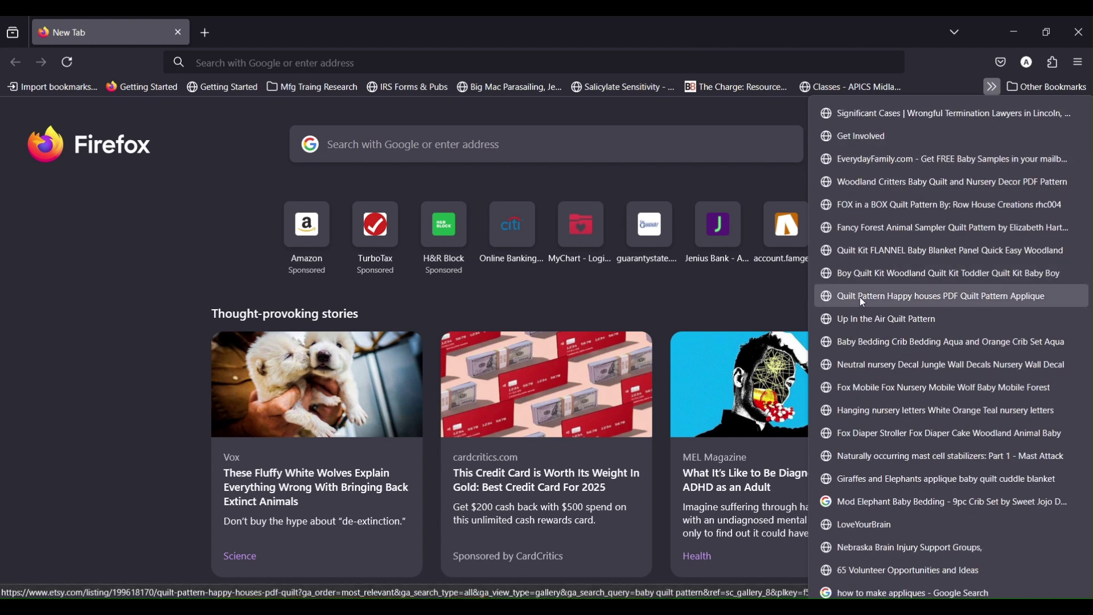
{"action": "scroll", "coordinate": [862, 300], "scroll_direction": "down", "scroll_amount": 7}
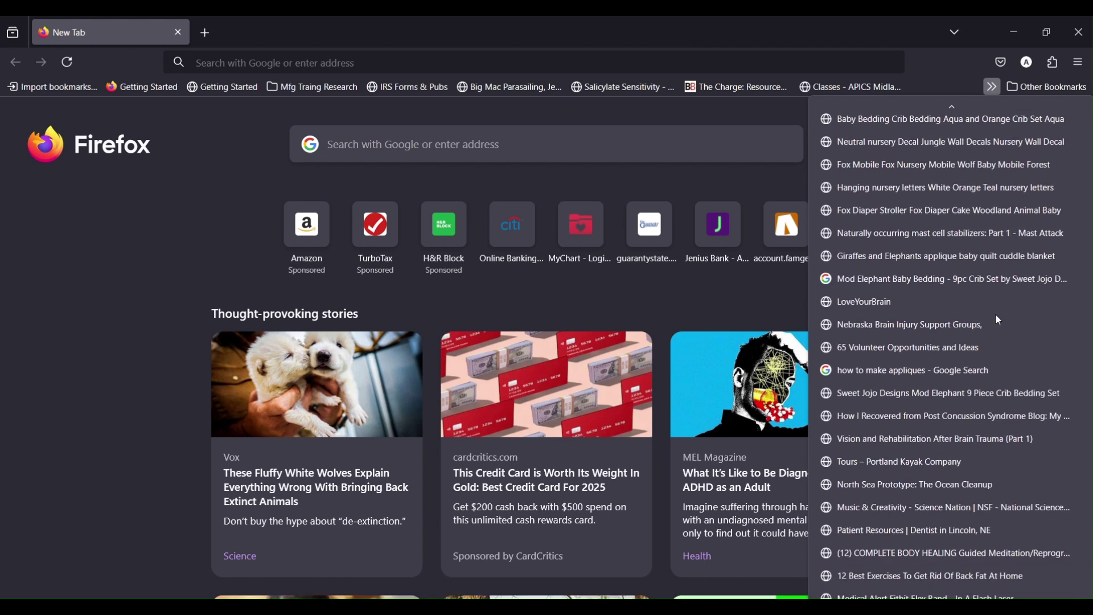
{"action": "scroll", "coordinate": [997, 320], "scroll_direction": "down", "scroll_amount": 20}
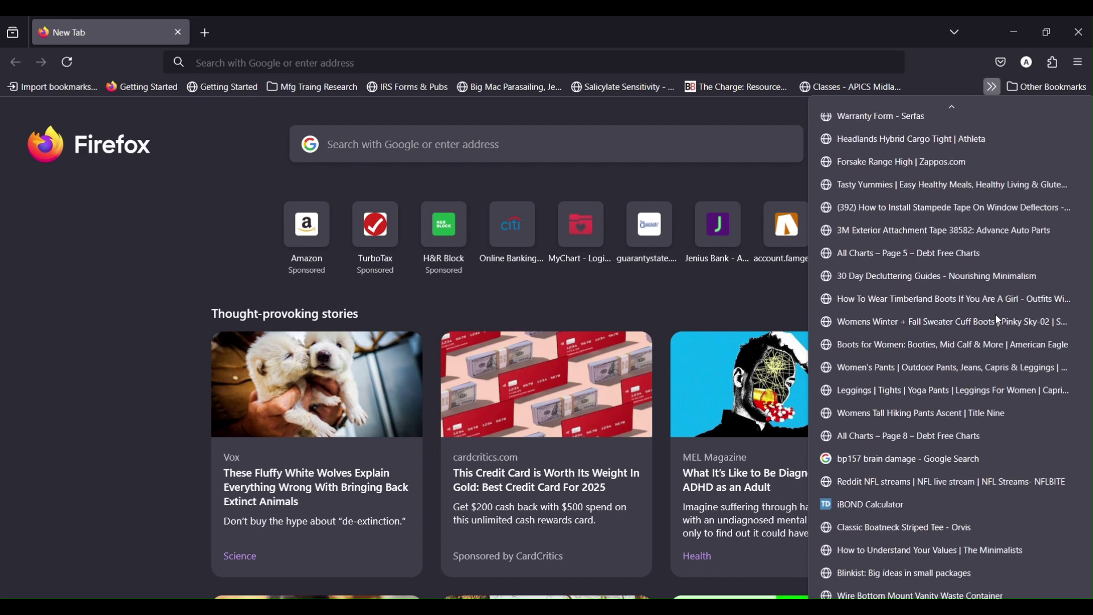
{"action": "scroll", "coordinate": [998, 320], "scroll_direction": "down", "scroll_amount": 6}
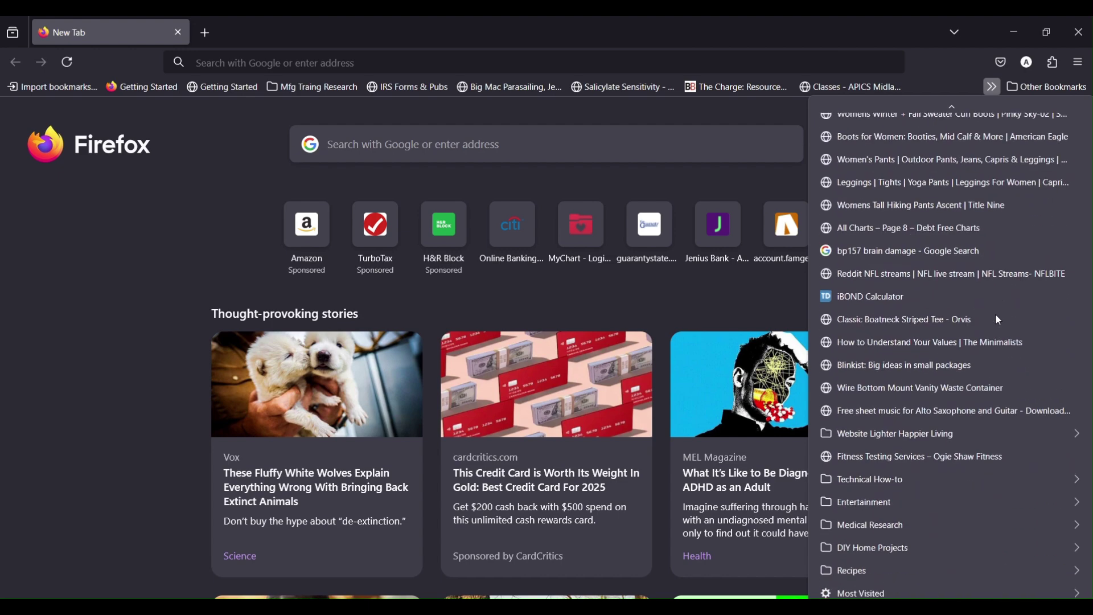
- Open the Fox Diaper Stroller bookmark from the toolbar's overflow list to check whether its Etsy page is still available
{"action": "scroll", "coordinate": [938, 268], "scroll_direction": "up", "scroll_amount": 20}
{"action": "scroll", "coordinate": [940, 274], "scroll_direction": "up", "scroll_amount": 1}
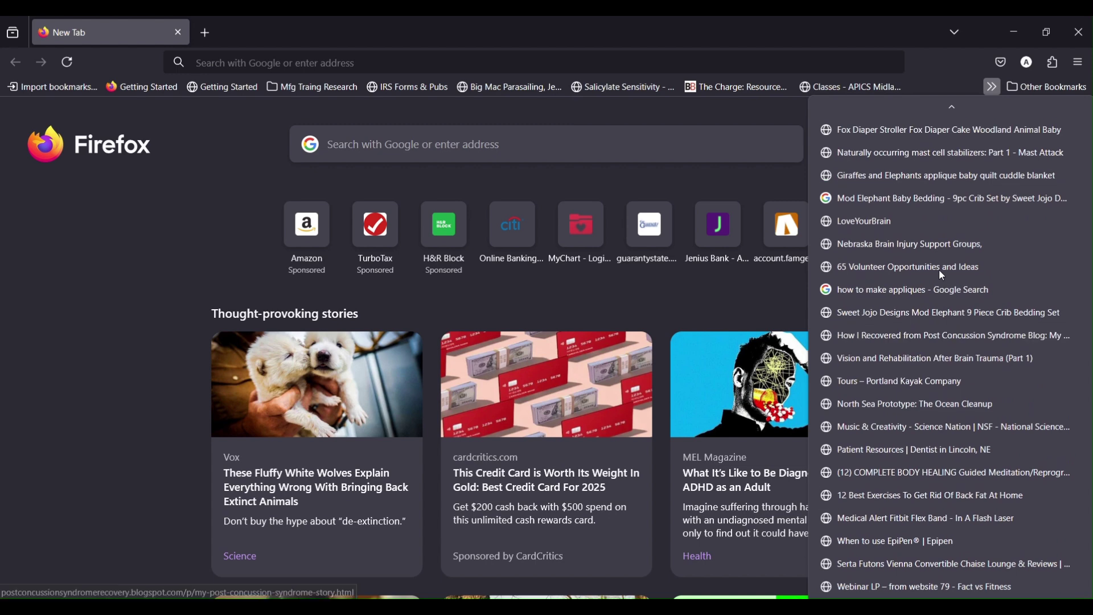
{"action": "scroll", "coordinate": [942, 276], "scroll_direction": "up", "scroll_amount": 3}
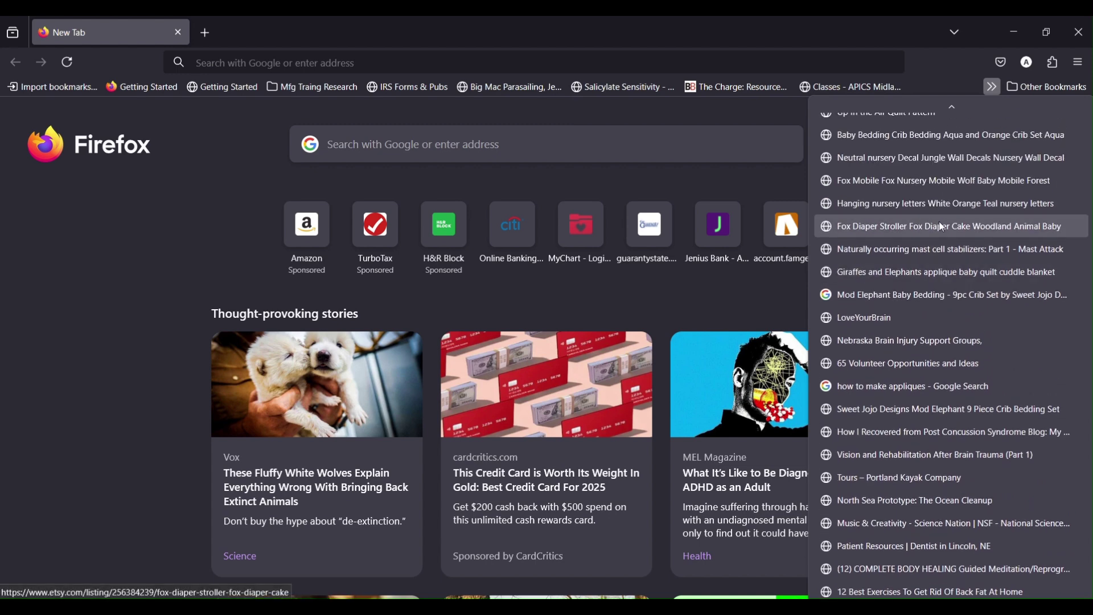
{"action": "left_click", "coordinate": [862, 227]}
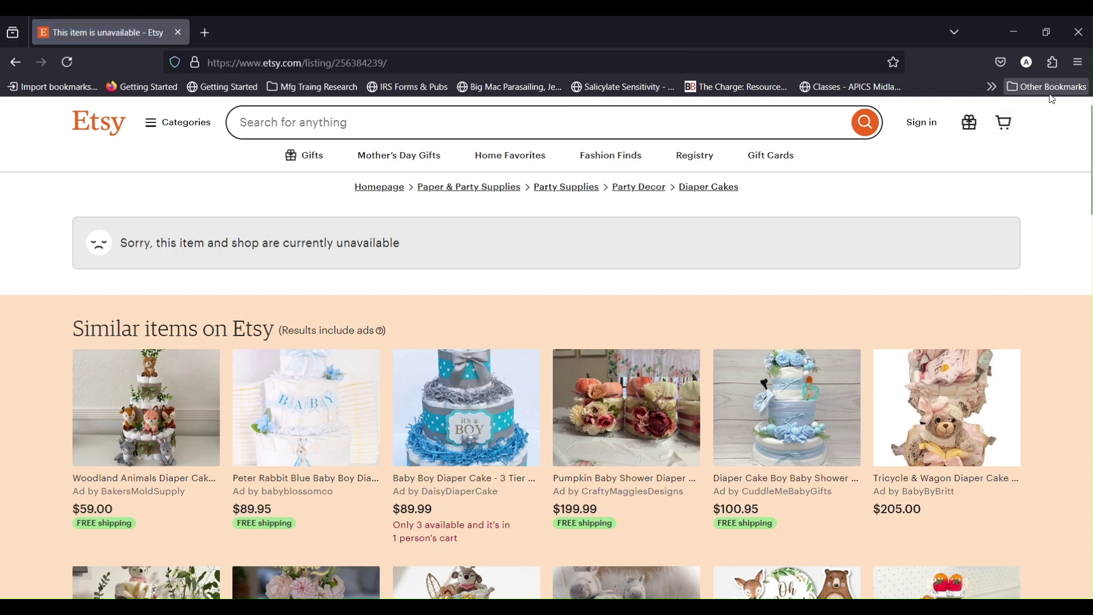
- Look through the toolbar's overflow bookmarks again and open the full bookmark manager
{"action": "left_click", "coordinate": [993, 88]}
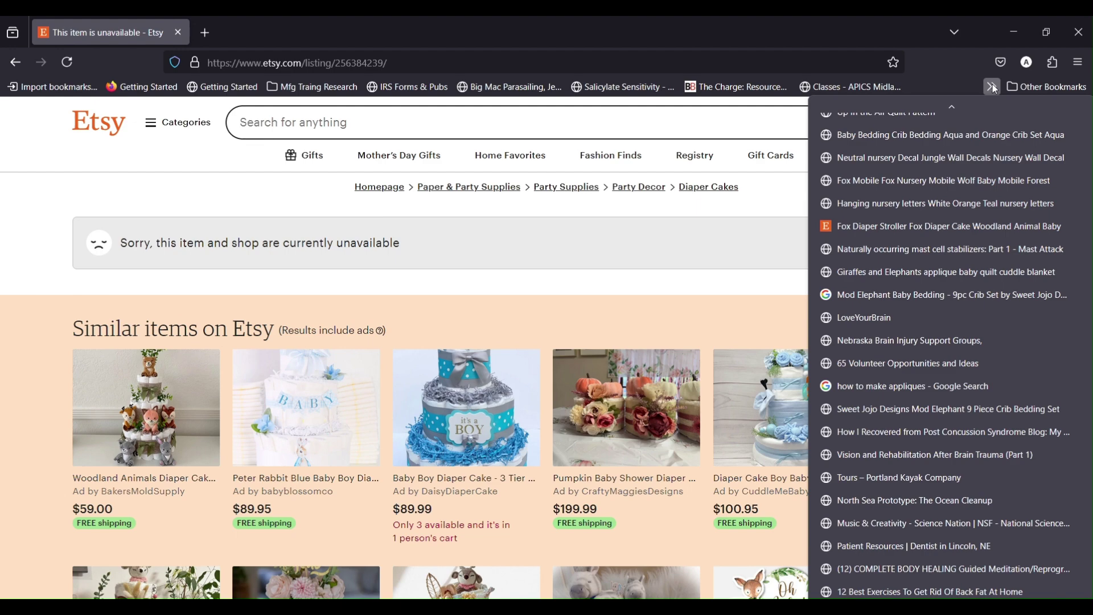
{"action": "scroll", "coordinate": [942, 376], "scroll_direction": "down", "scroll_amount": 15}
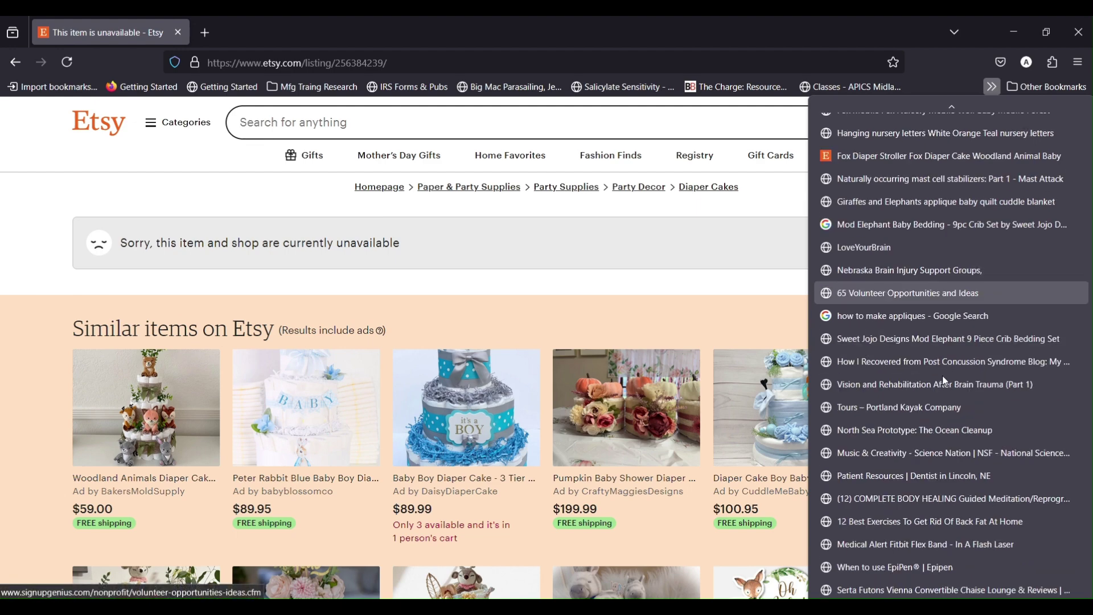
{"action": "left_click", "coordinate": [1079, 62]}
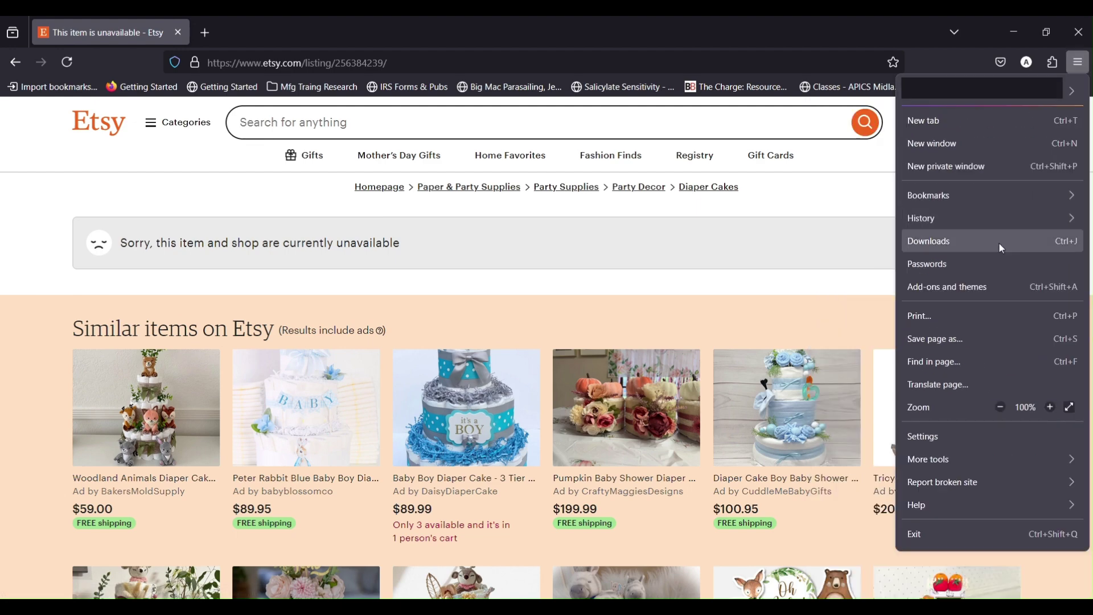
{"action": "left_click", "coordinate": [991, 200]}
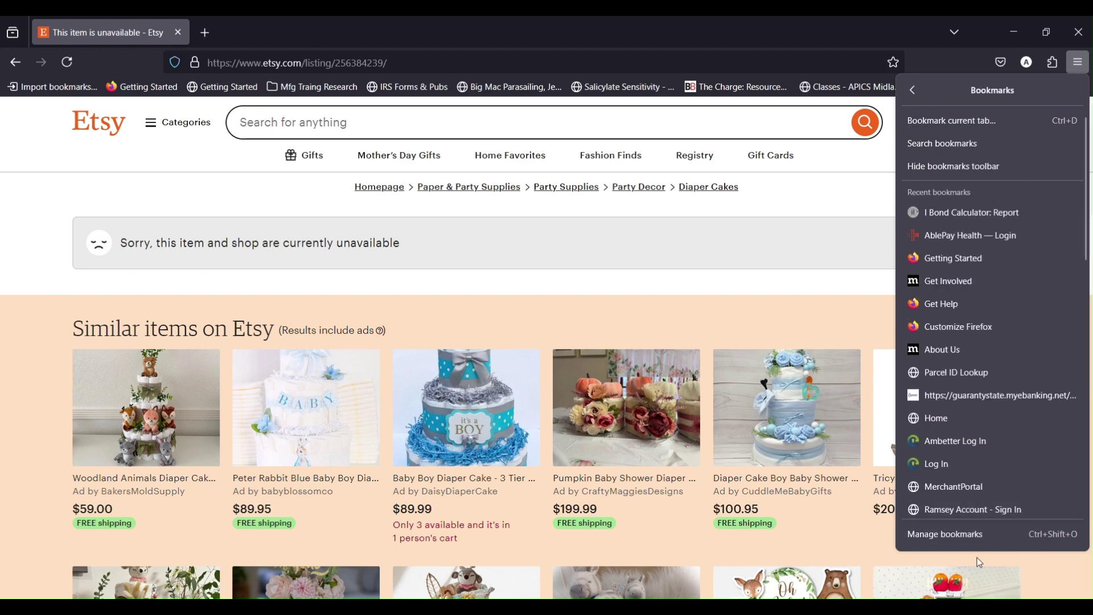
{"action": "left_click", "coordinate": [959, 537]}
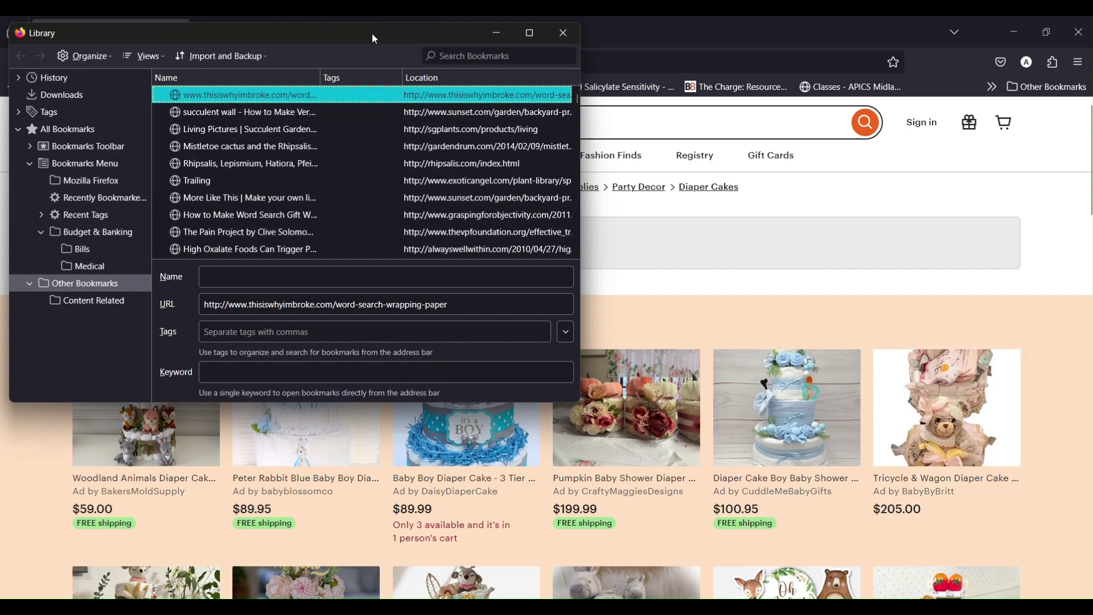
- Move and enlarge the Library window, and widen its folder tree
{"action": "left_click_drag", "start_coordinate": [374, 39], "coordinate": [451, 83]}
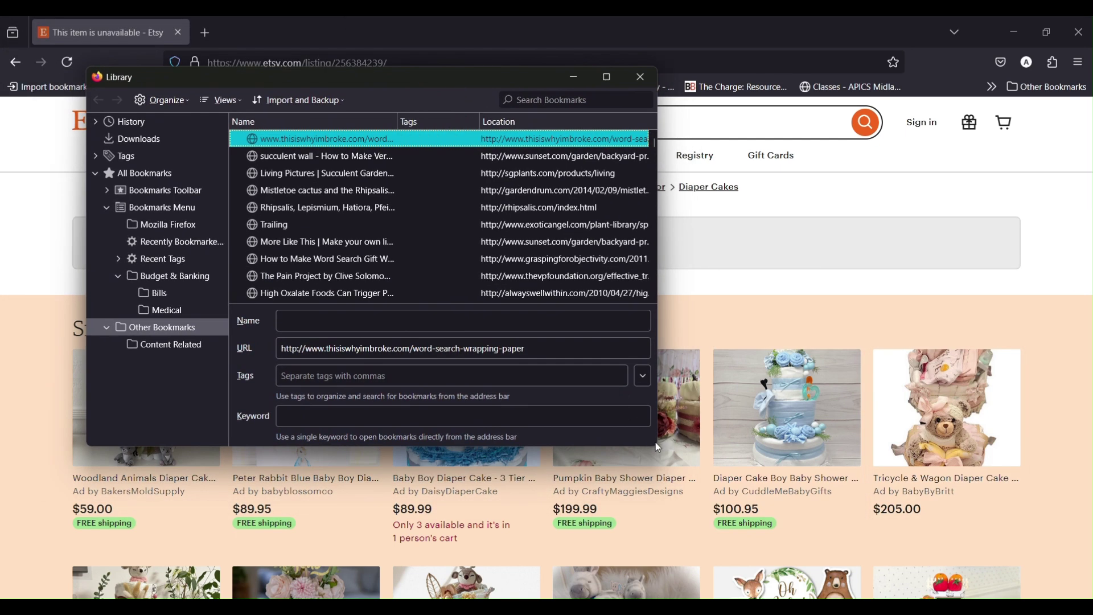
{"action": "left_click_drag", "start_coordinate": [656, 444], "coordinate": [877, 581]}
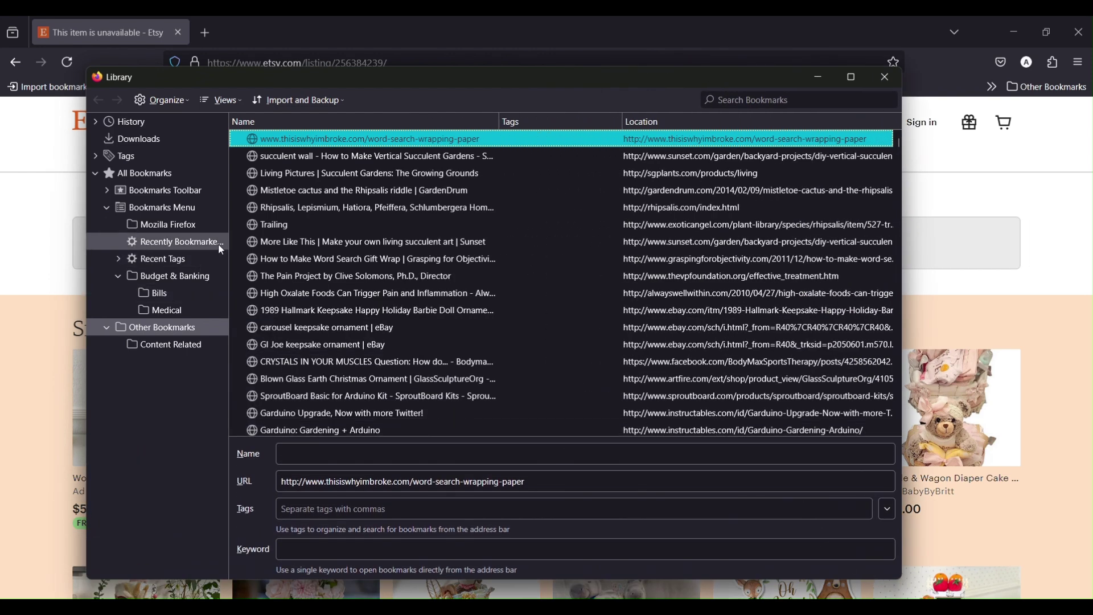
{"action": "left_click_drag", "start_coordinate": [230, 240], "coordinate": [313, 214]}
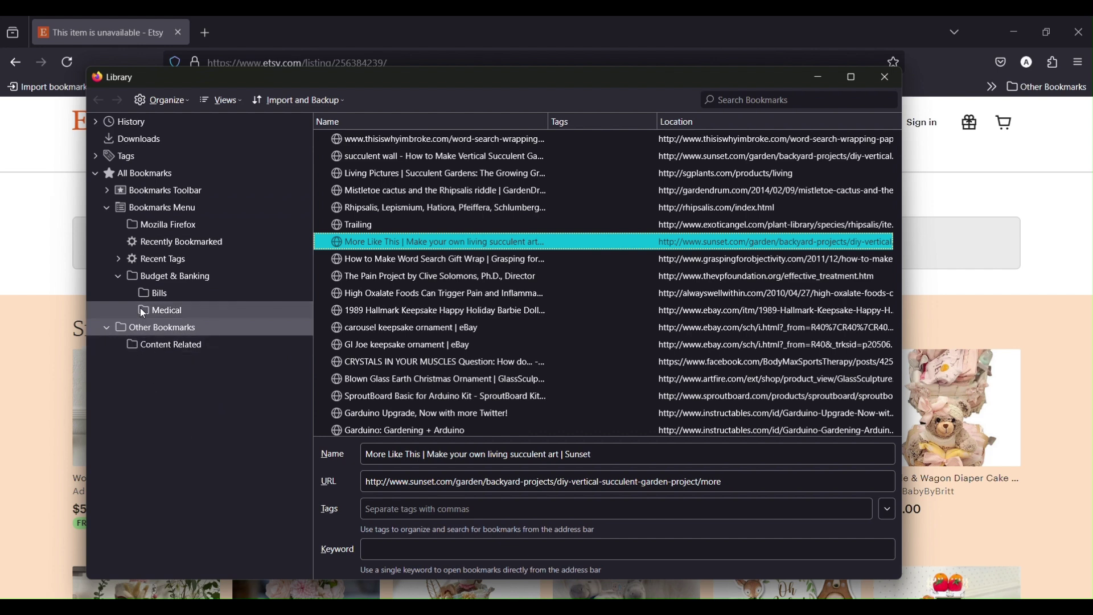
- Collapse Budget & Banking and examine the folder structure under Bookmarks Toolbar and Other Bookmarks, including the Content Related folder
{"action": "key", "text": "shift+Tab"}
{"action": "left_click", "coordinate": [119, 277]}
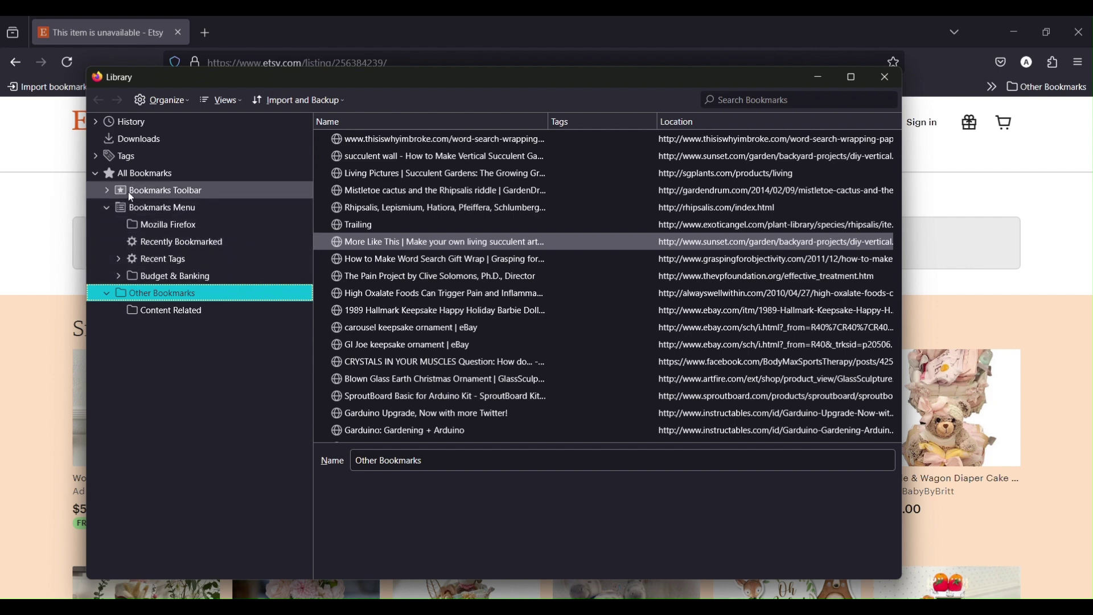
{"action": "left_click", "coordinate": [106, 191]}
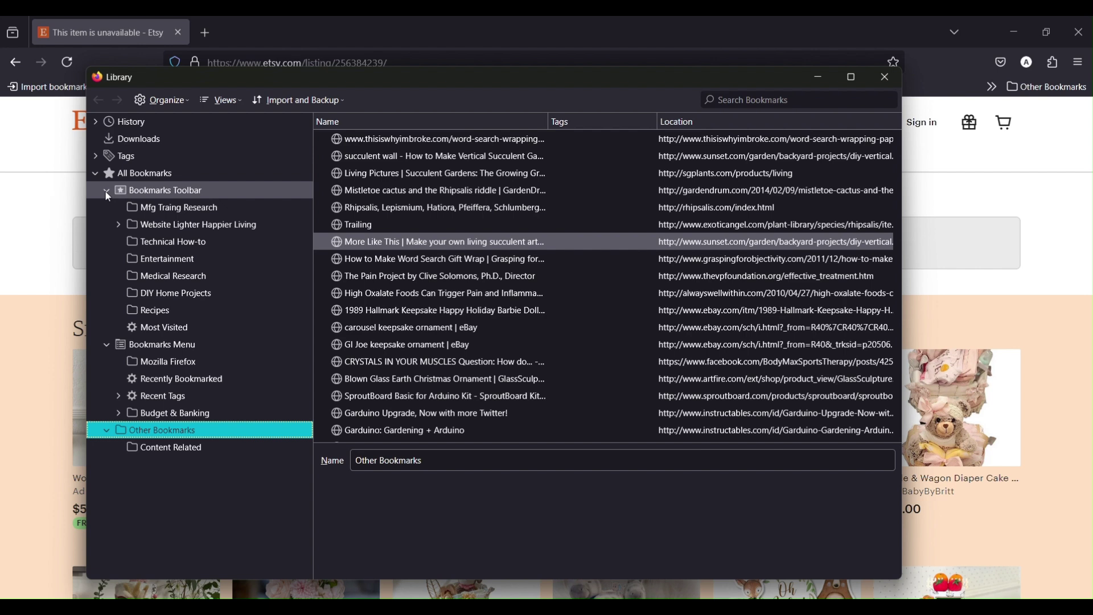
{"action": "left_click", "coordinate": [106, 191]}
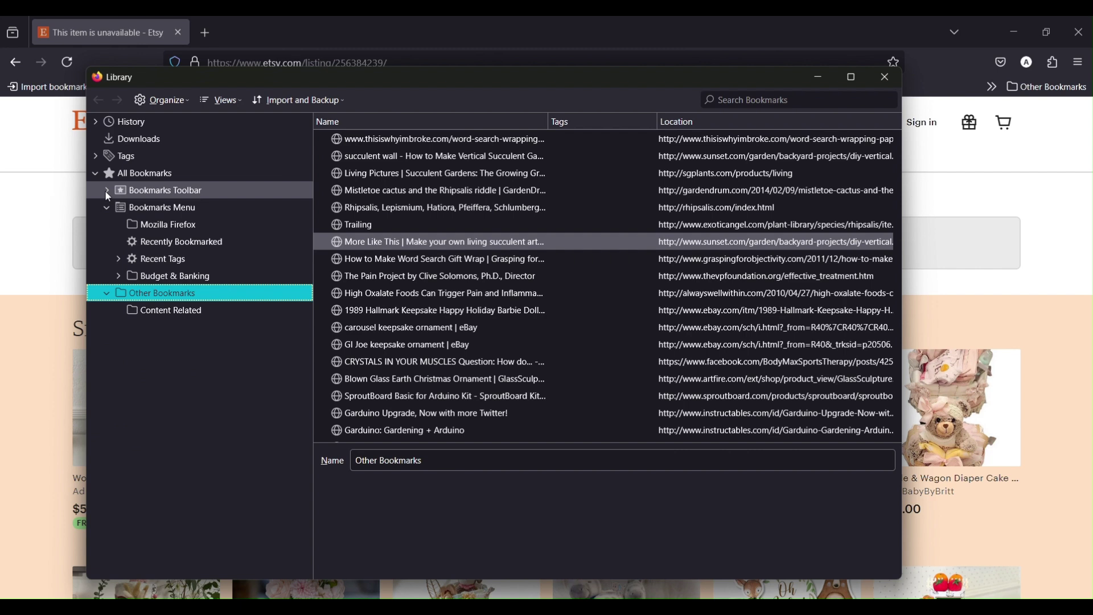
{"action": "left_click", "coordinate": [106, 295]}
{"action": "left_click", "coordinate": [107, 295]}
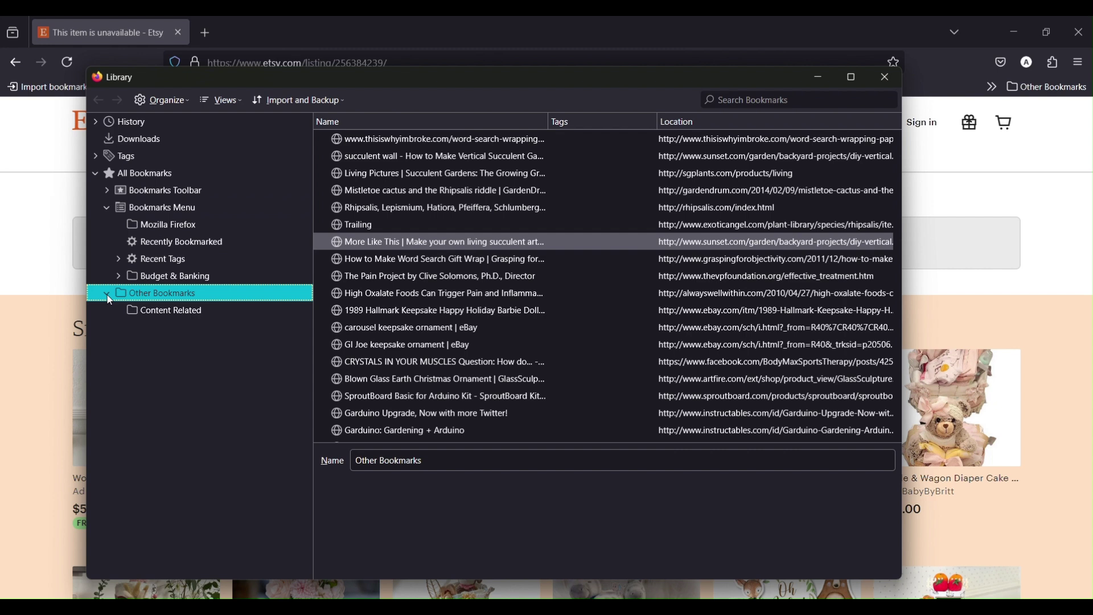
{"action": "left_click", "coordinate": [155, 316]}
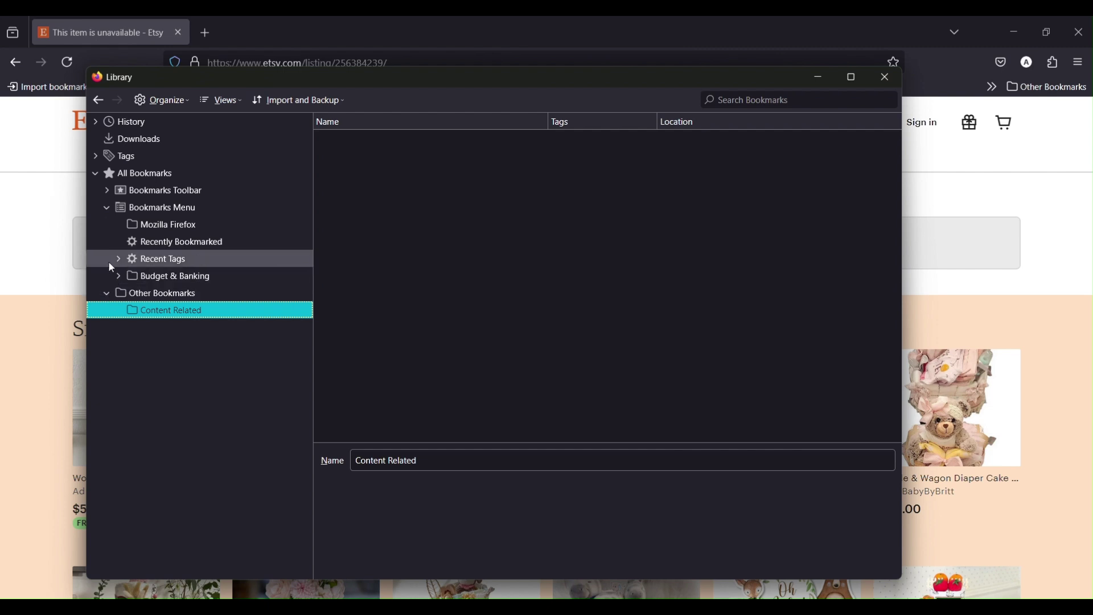
{"action": "left_click", "coordinate": [107, 192]}
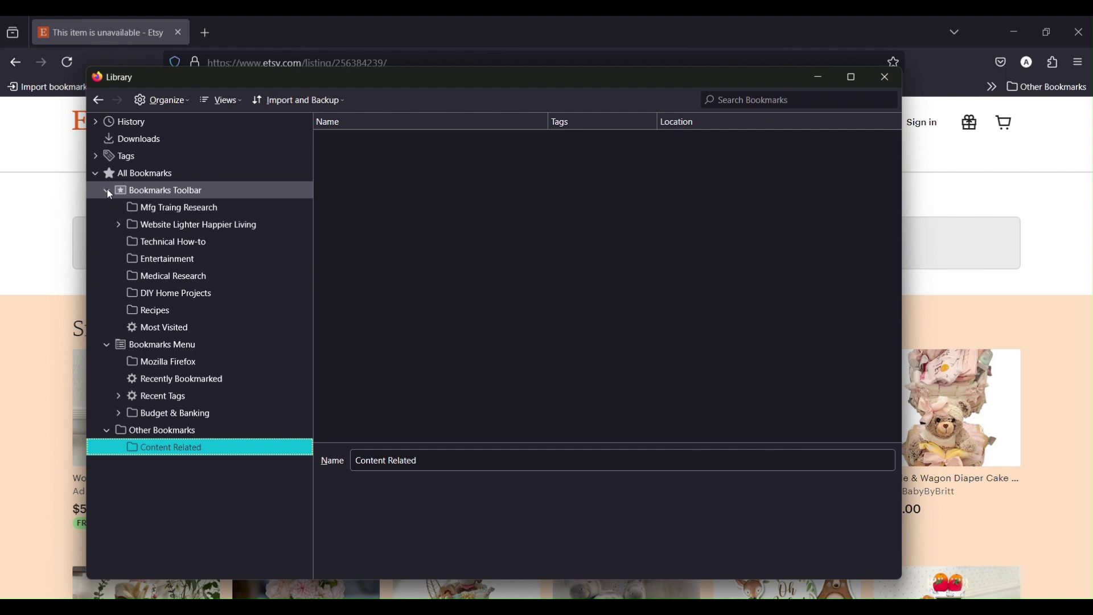
{"action": "left_click", "coordinate": [107, 192]}
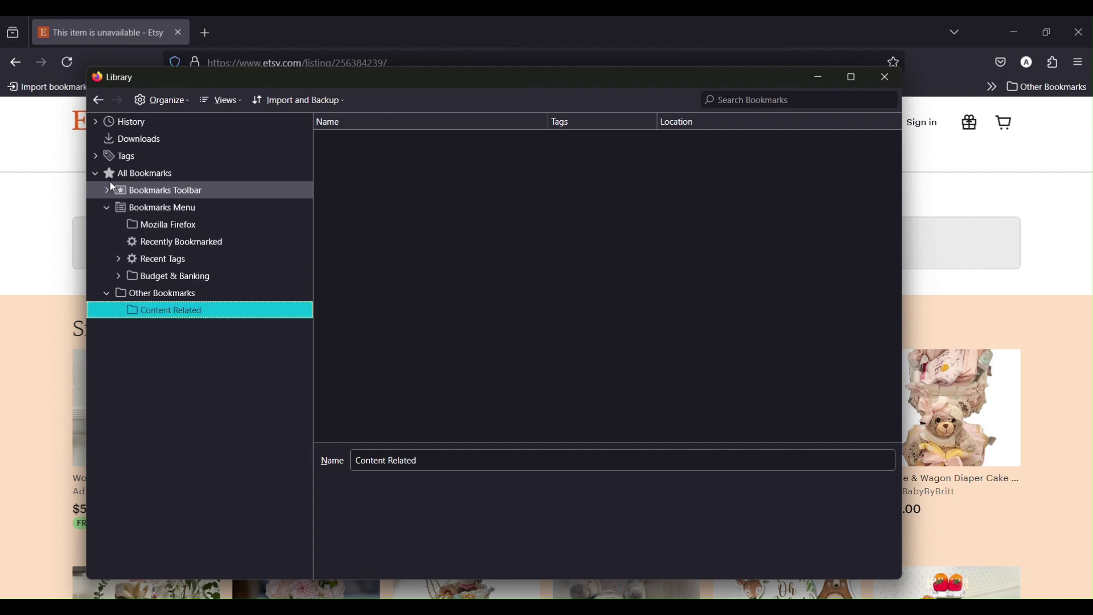
- Review the available organizing, view, and import and backup options of the Library without running any
{"action": "left_click", "coordinate": [169, 104]}
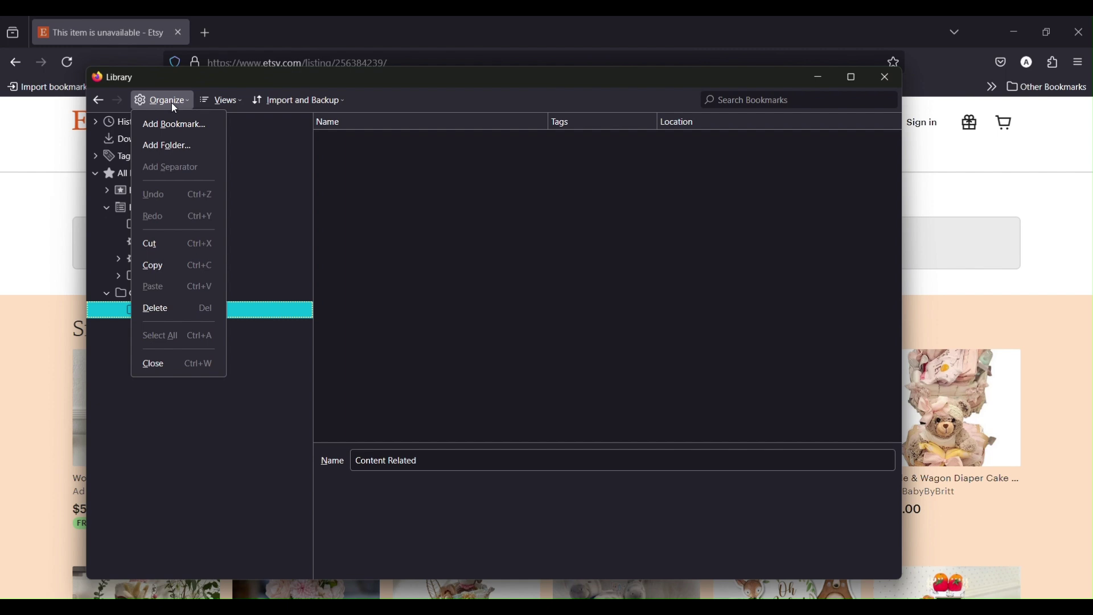
{"action": "mouse_move", "coordinate": [219, 105]}
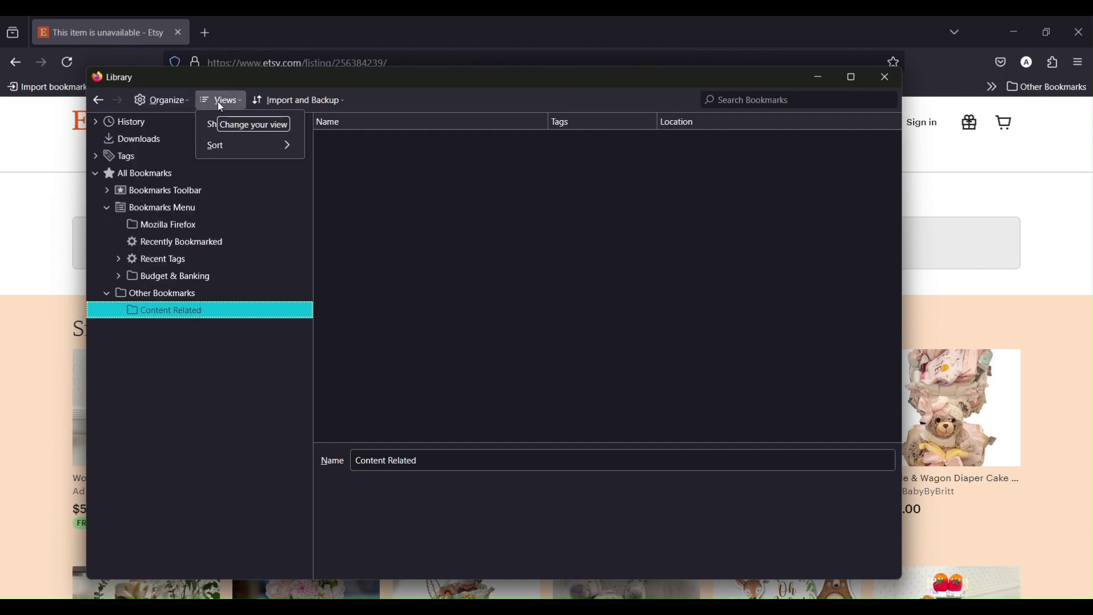
{"action": "mouse_move", "coordinate": [278, 107]}
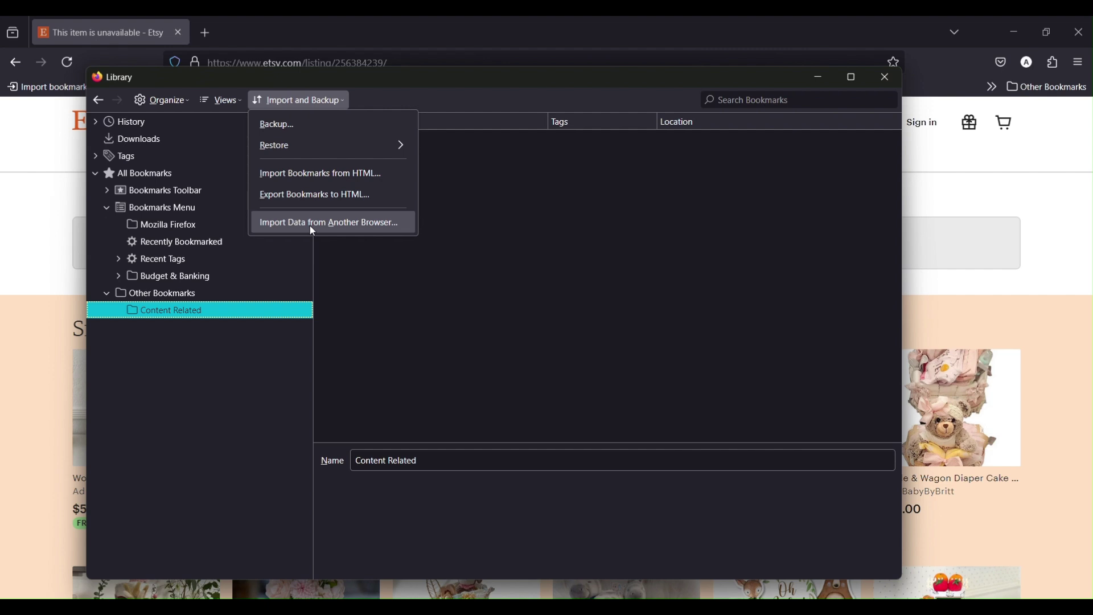
{"action": "left_click", "coordinate": [290, 466]}
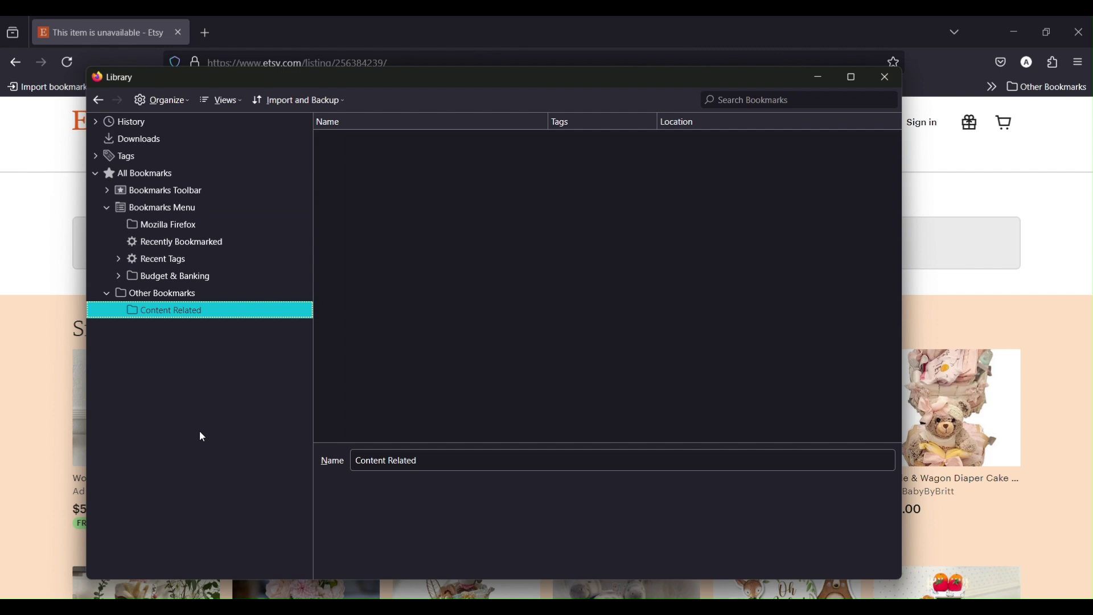
- Expand Bookmarks Toolbar and review the bookmarks in the Mozilla Firefox, Mfg Traing Research and Recipes folders
{"action": "left_click", "coordinate": [166, 225]}
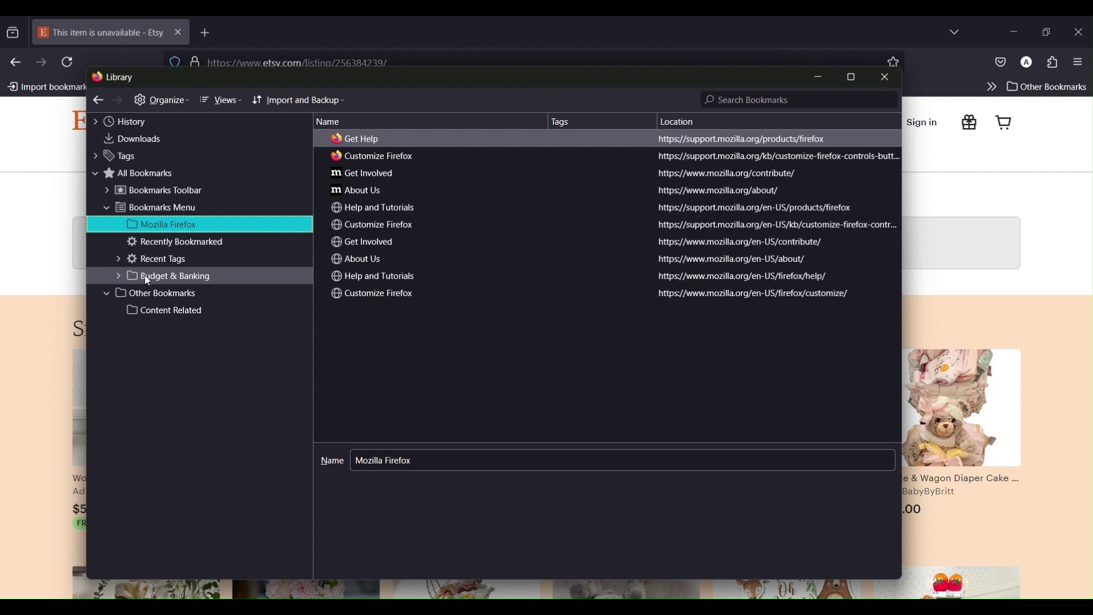
{"action": "left_click", "coordinate": [107, 192]}
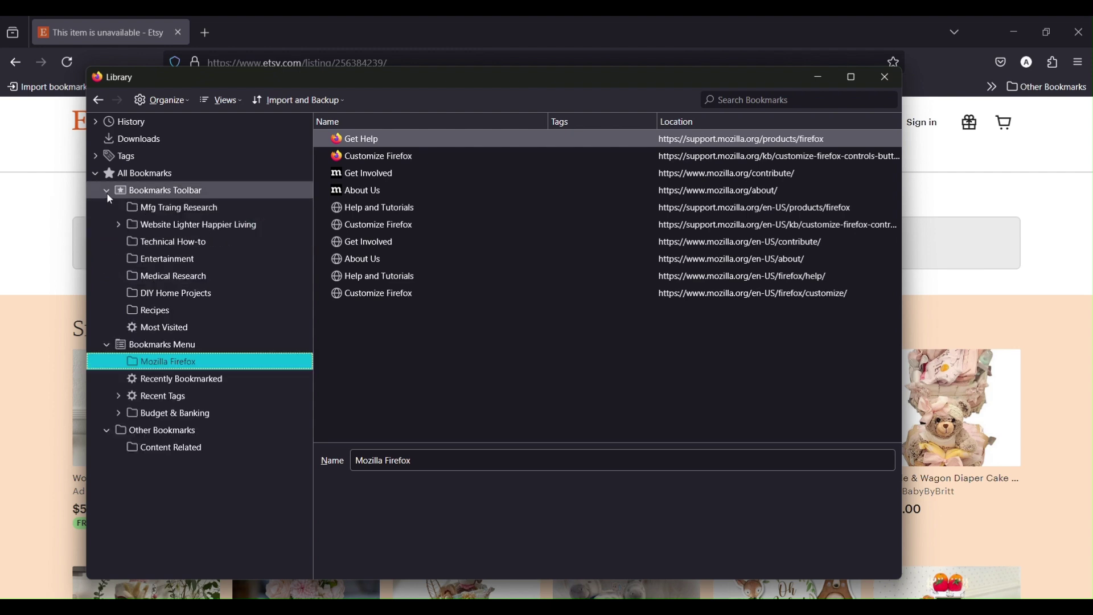
{"action": "left_click", "coordinate": [161, 208]}
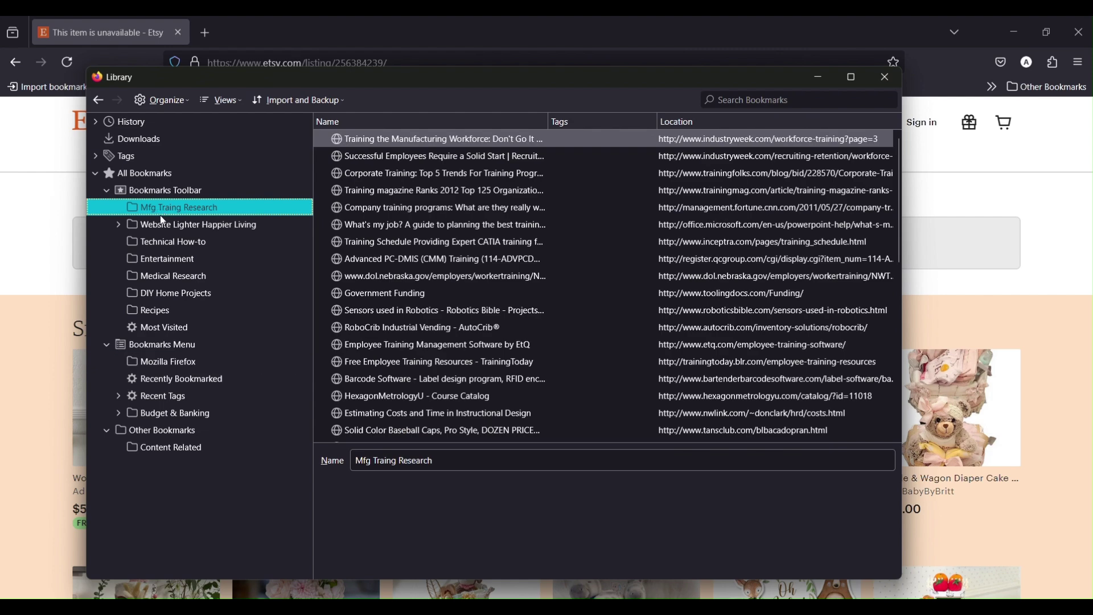
{"action": "left_click", "coordinate": [166, 314]}
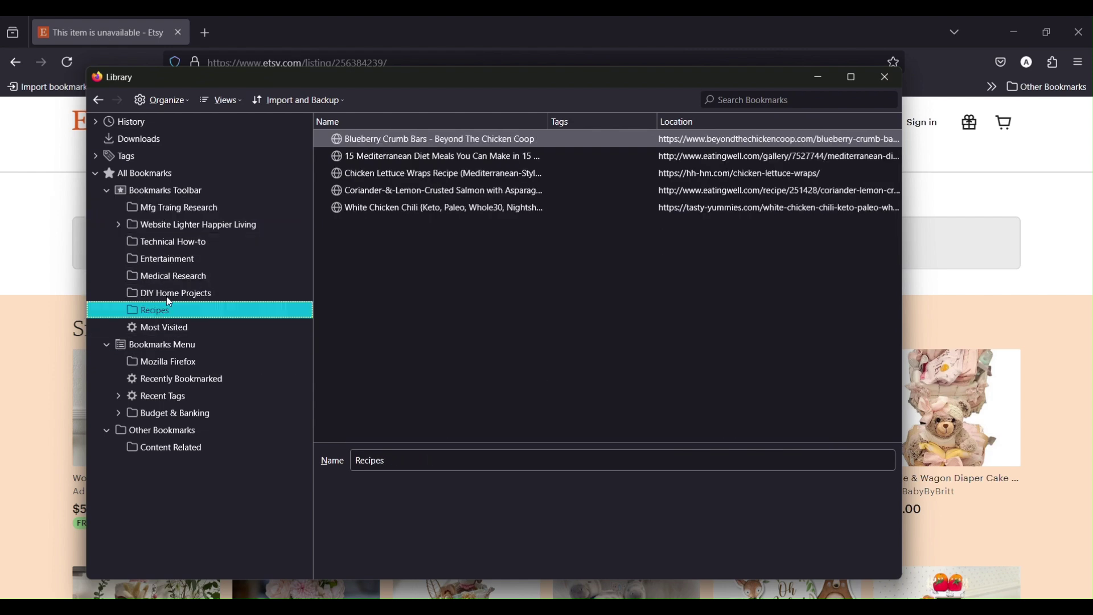
{"action": "left_click", "coordinate": [177, 209]}
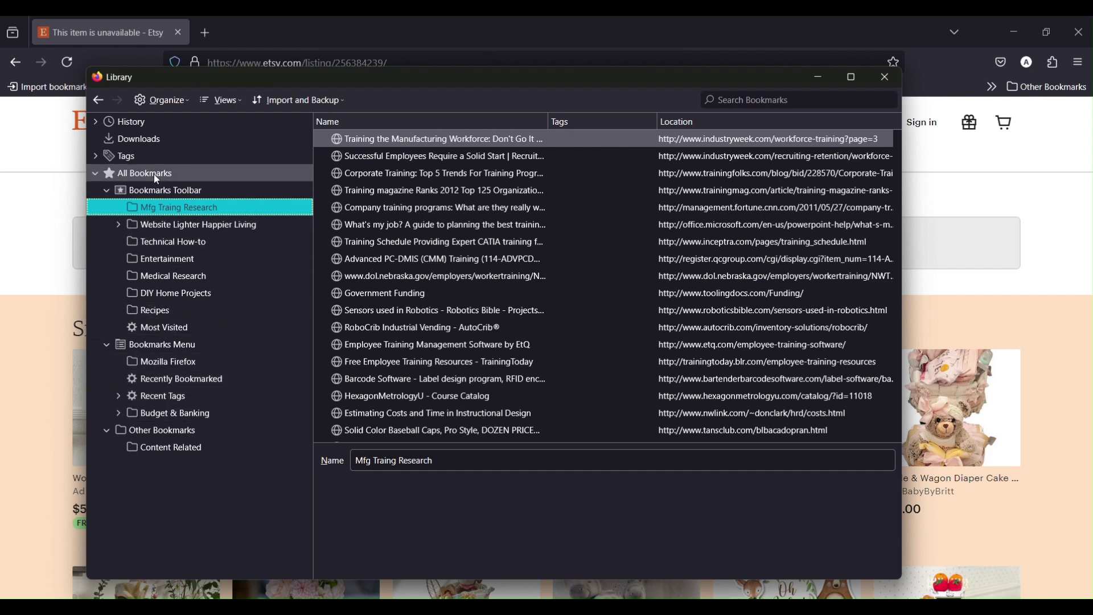
- Review the Tags list and the Bookmarks Toolbar entries, and return to the Mfg Traing Research folder
{"action": "left_click", "coordinate": [107, 161]}
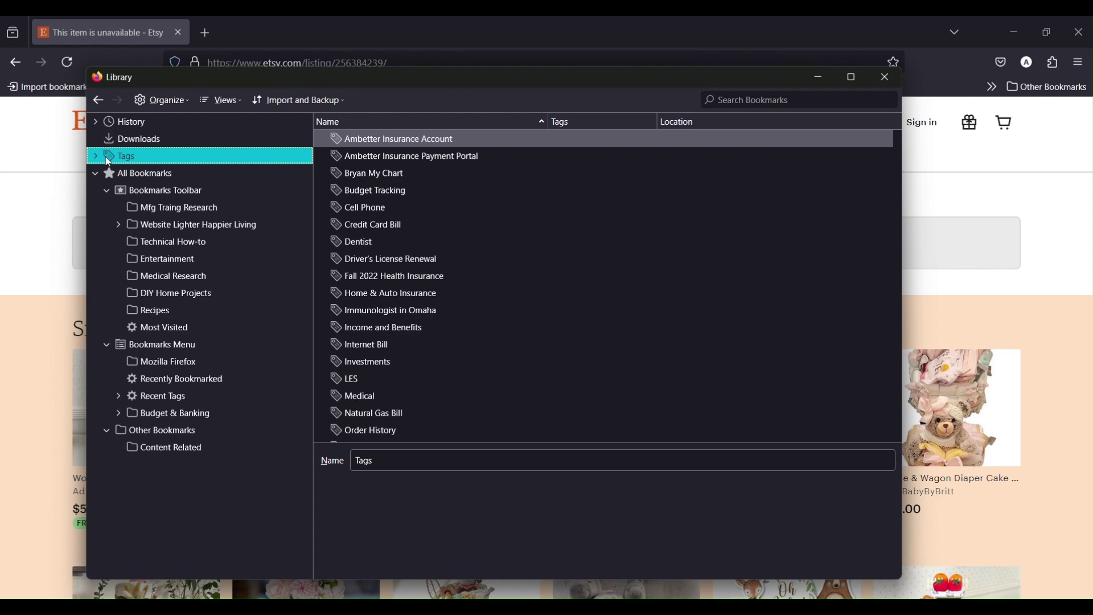
{"action": "left_click", "coordinate": [166, 192]}
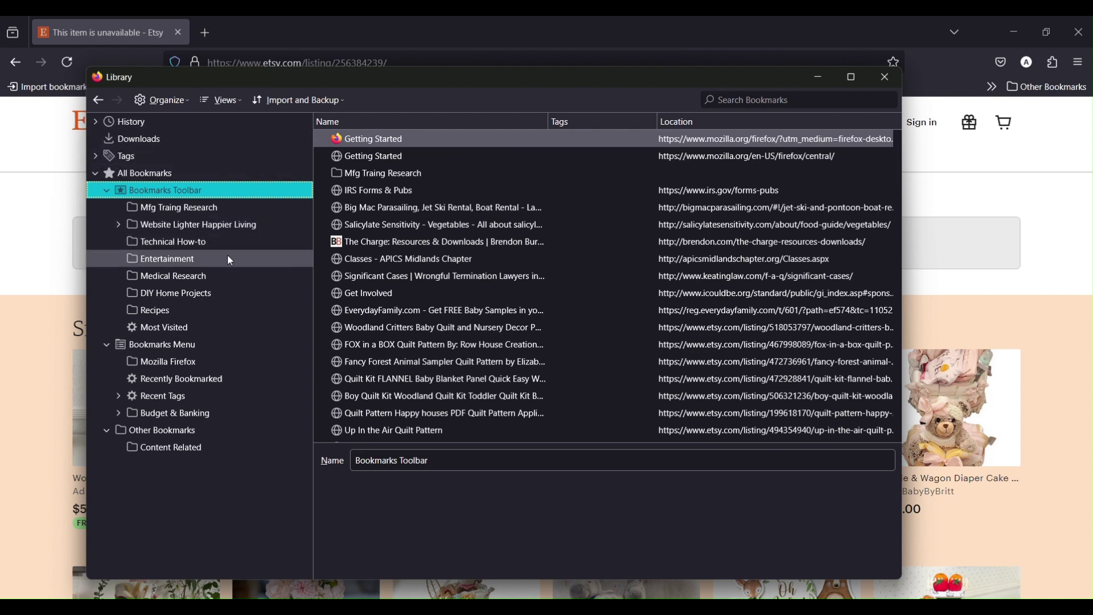
{"action": "left_click", "coordinate": [199, 209]}
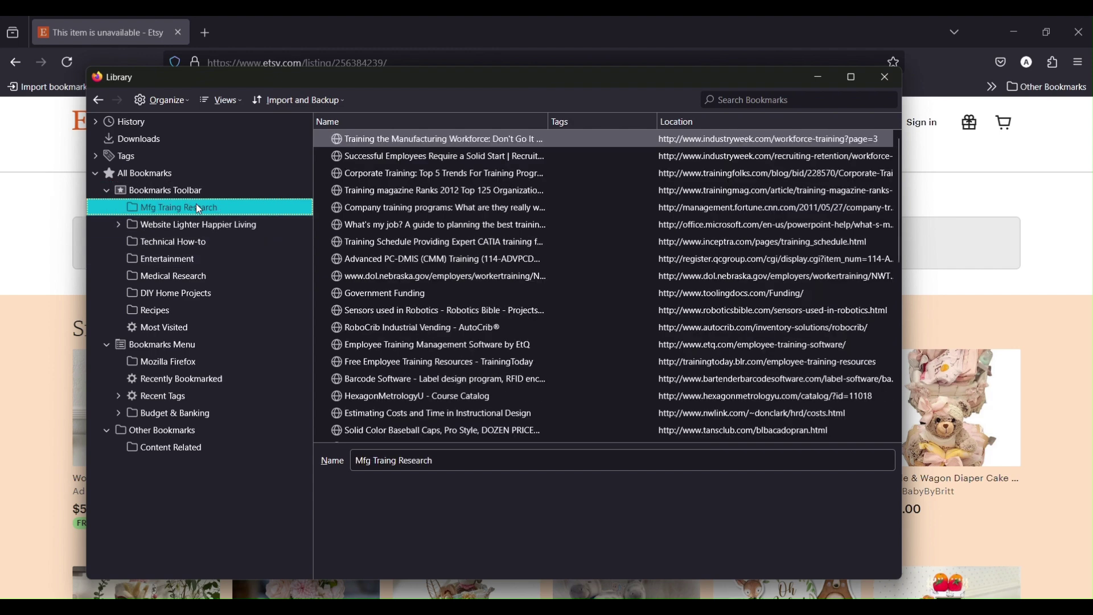
- Delete the Recipes folder from Bookmarks Toolbar
{"action": "left_click", "coordinate": [184, 314]}
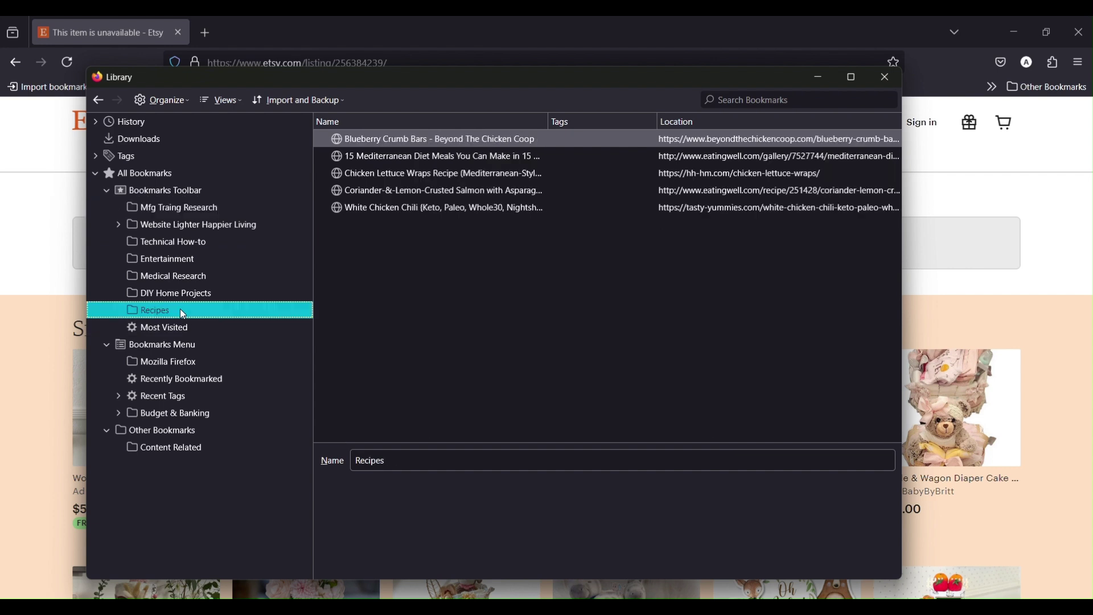
{"action": "right_click", "coordinate": [184, 314]}
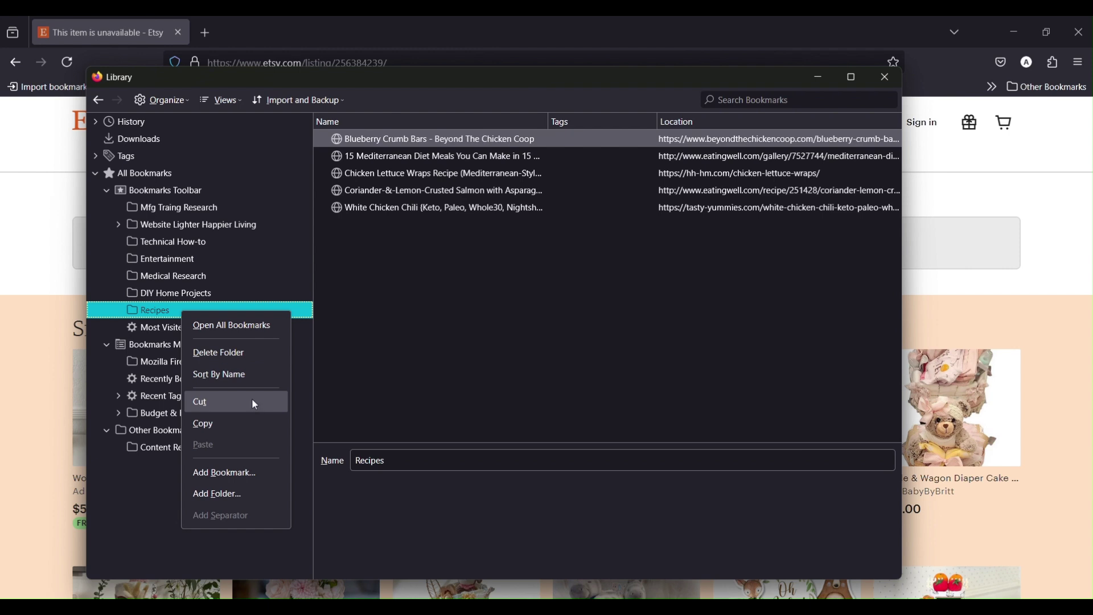
{"action": "left_click", "coordinate": [249, 346]}
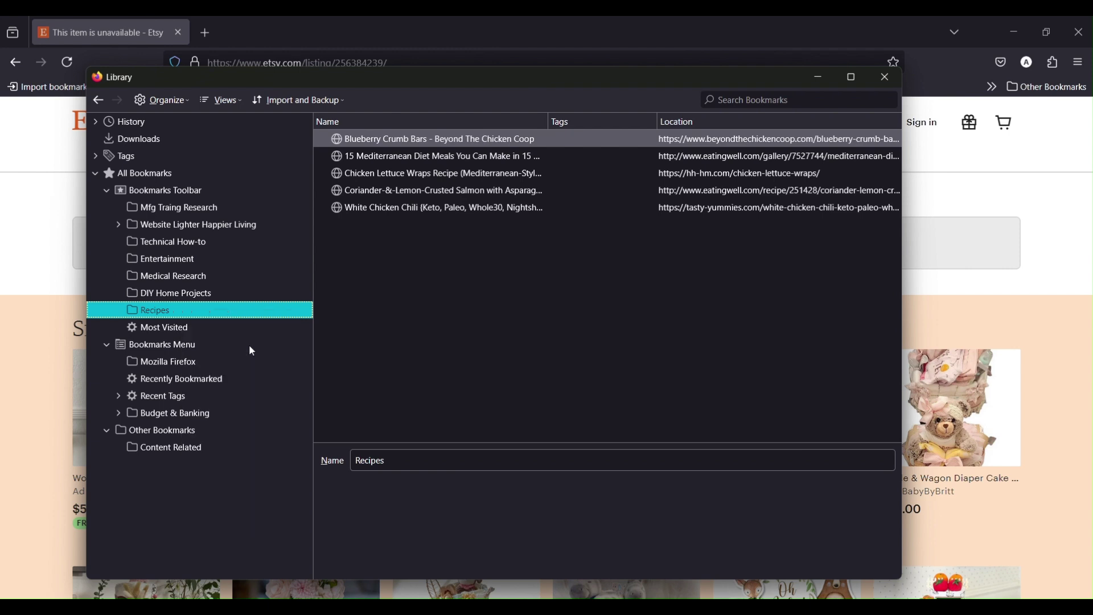
- Review the bookmarks and folder options of DIY Home Projects, and display the Medical Research bookmarks
{"action": "left_click", "coordinate": [188, 295]}
{"action": "right_click", "coordinate": [188, 296]}
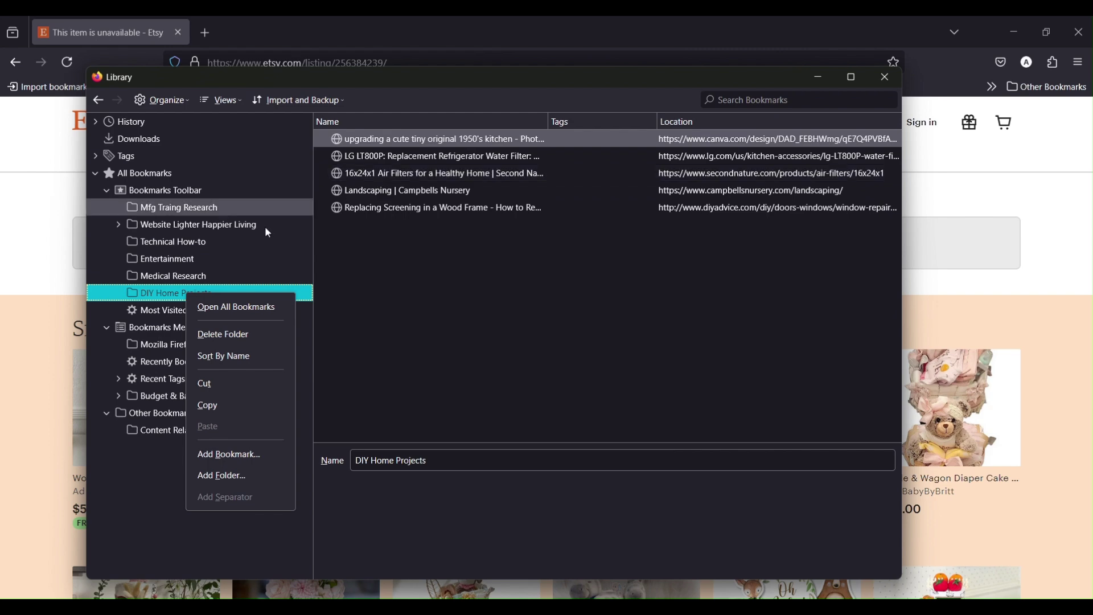
{"action": "left_click", "coordinate": [177, 276]}
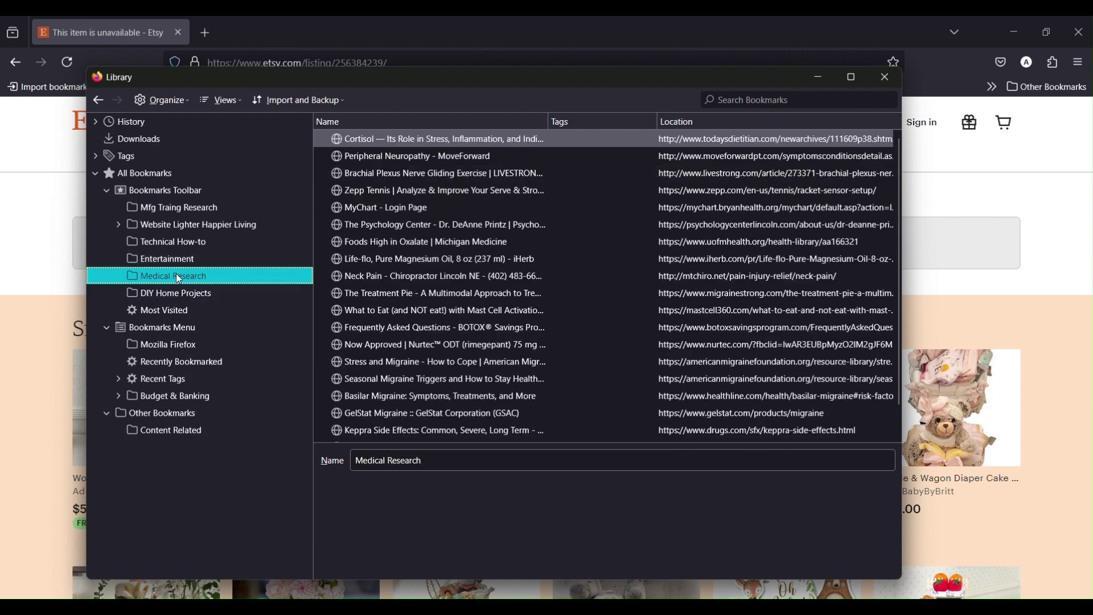
- Delete the Medical Research and Entertainment folders from Bookmarks Toolbar
{"action": "right_click", "coordinate": [180, 279]}
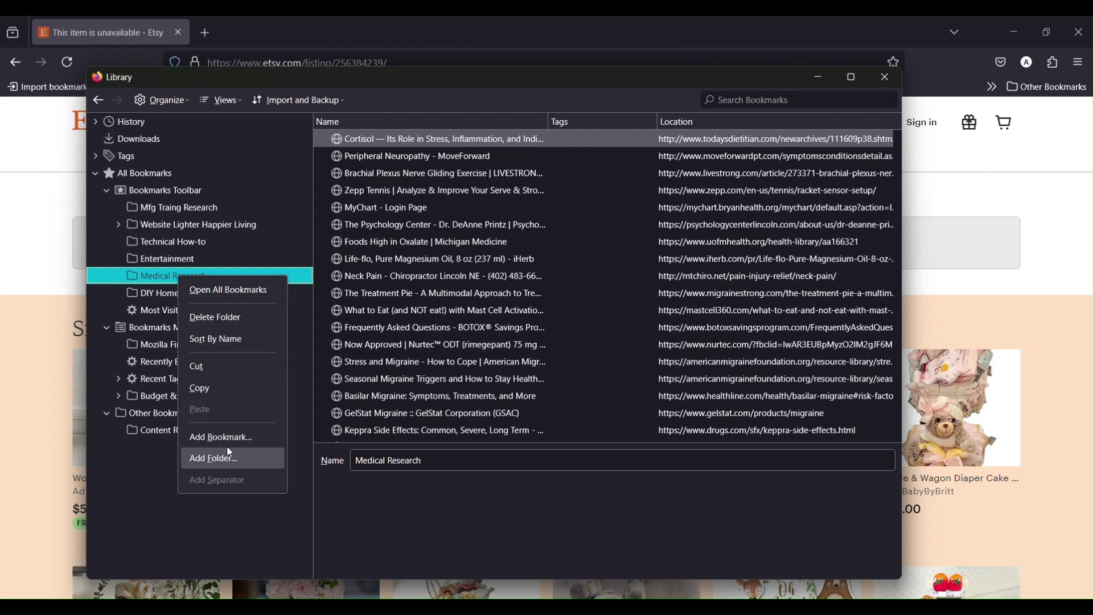
{"action": "left_click", "coordinate": [238, 318]}
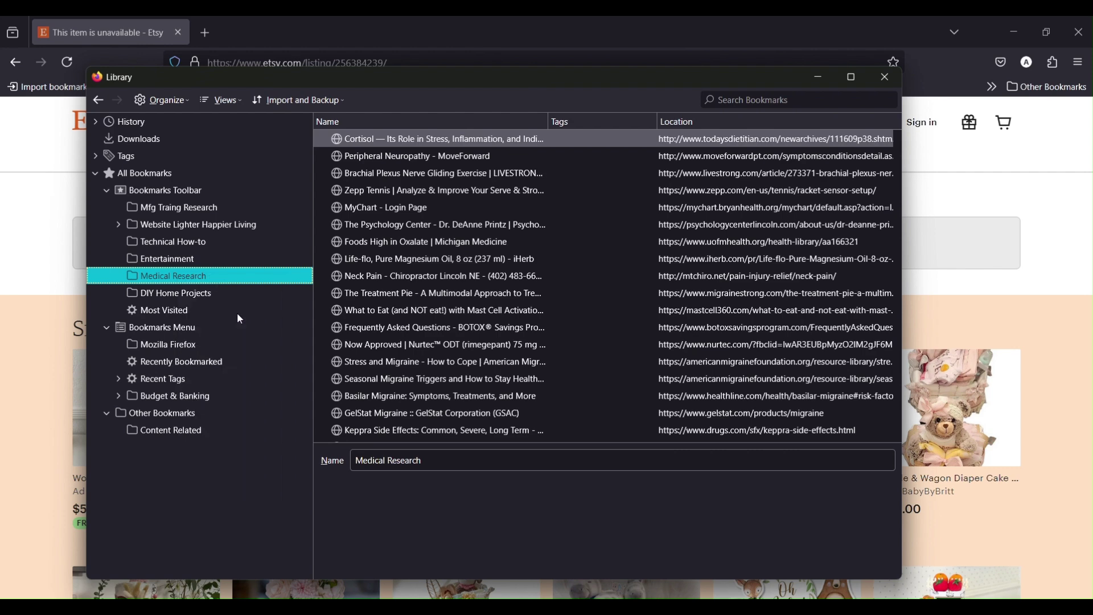
{"action": "right_click", "coordinate": [190, 259]}
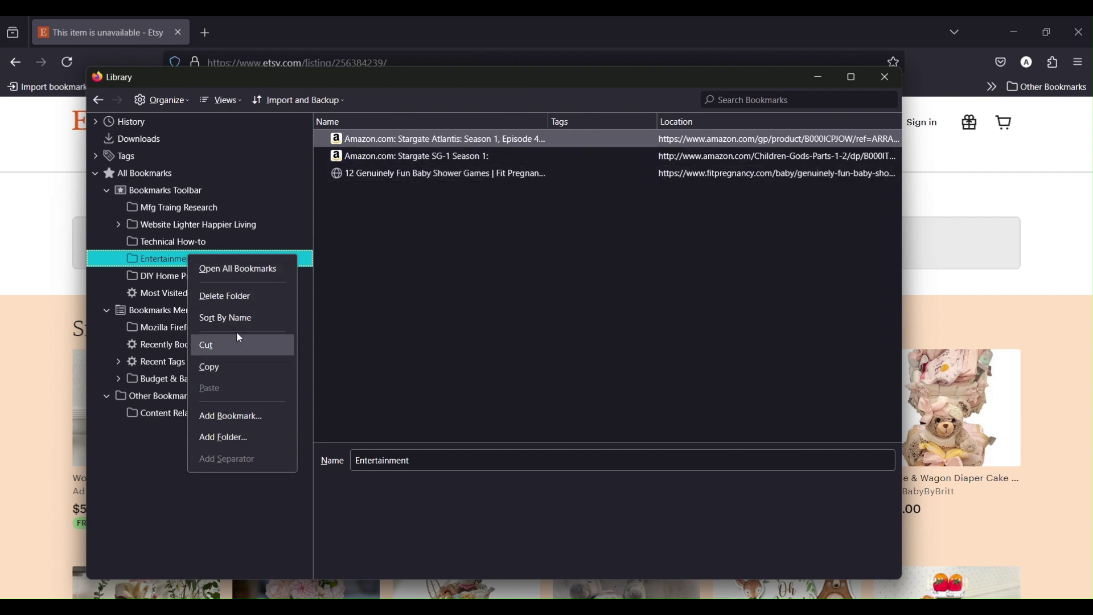
{"action": "left_click", "coordinate": [239, 297]}
- Check the bookmarks in the Technical How-to folder and delete that folder from Bookmarks Toolbar
{"action": "left_click", "coordinate": [184, 244]}
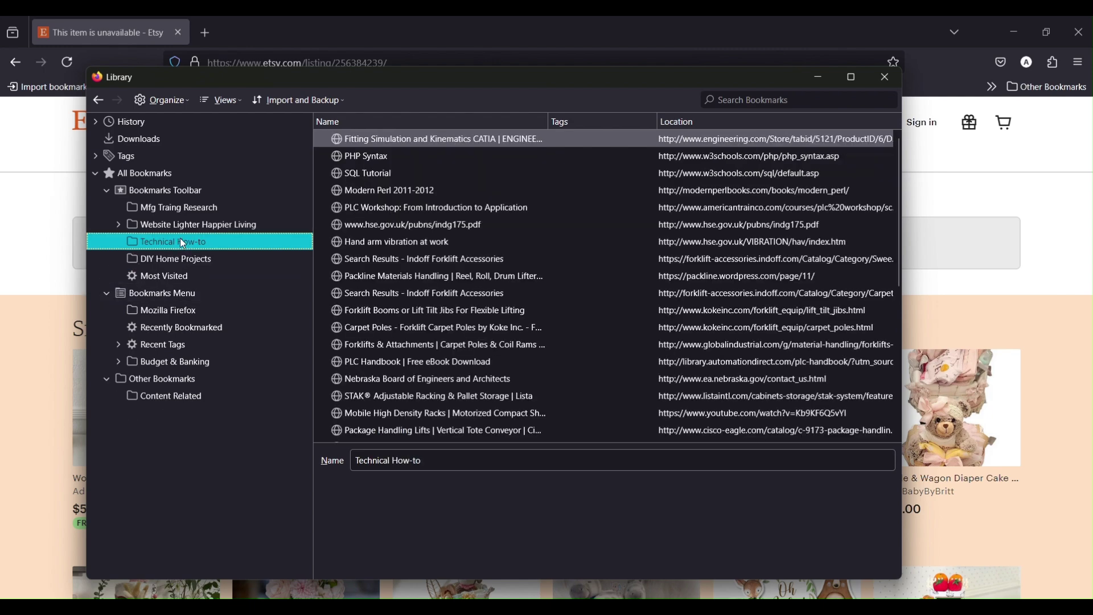
{"action": "right_click", "coordinate": [183, 244]}
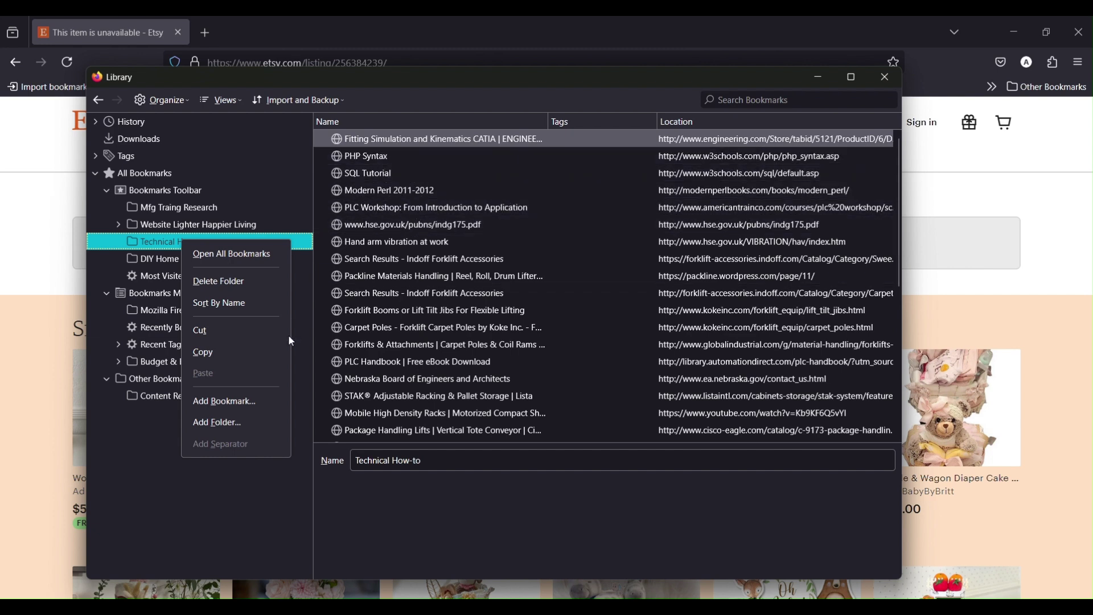
{"action": "left_click", "coordinate": [251, 280]}
- Delete the Website Lighter Happier Living and Mfg Traing Research folders from Bookmarks Toolbar
{"action": "left_click", "coordinate": [222, 227]}
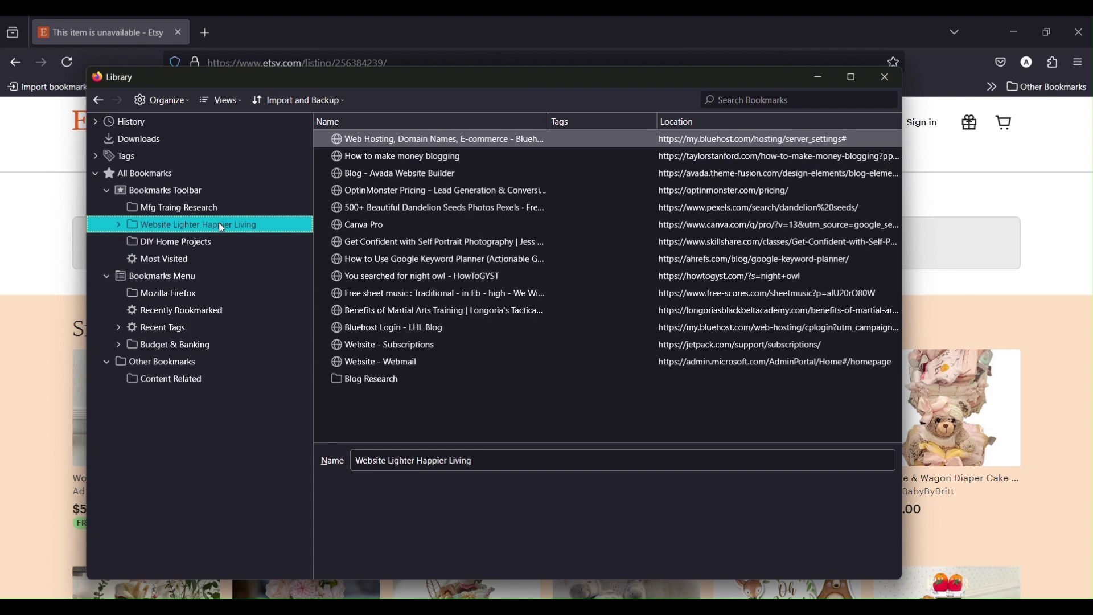
{"action": "right_click", "coordinate": [222, 228]}
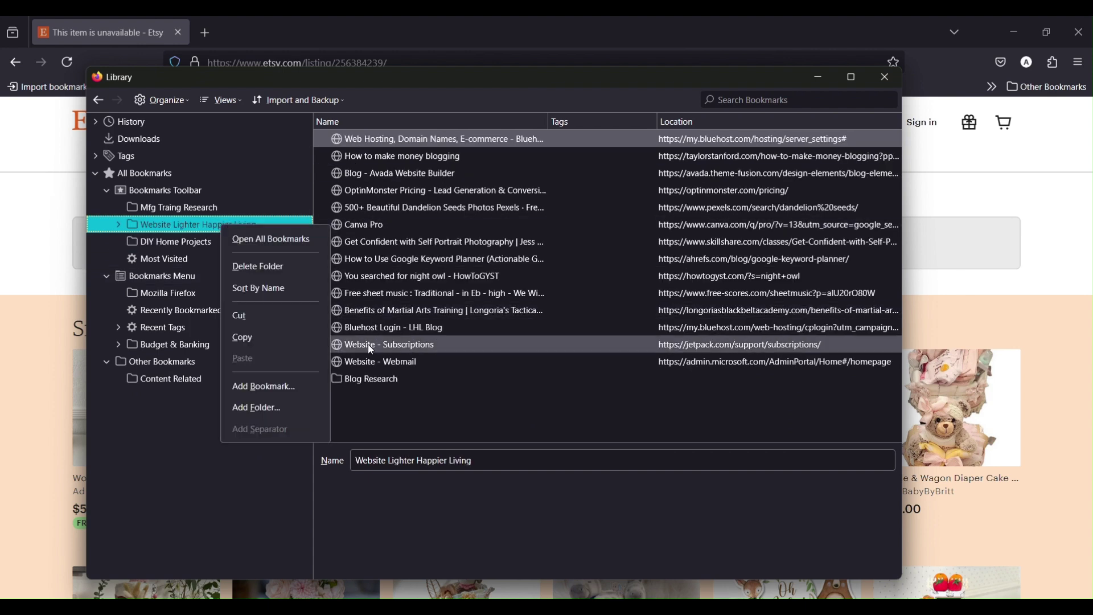
{"action": "left_click", "coordinate": [270, 272]}
{"action": "right_click", "coordinate": [191, 207]}
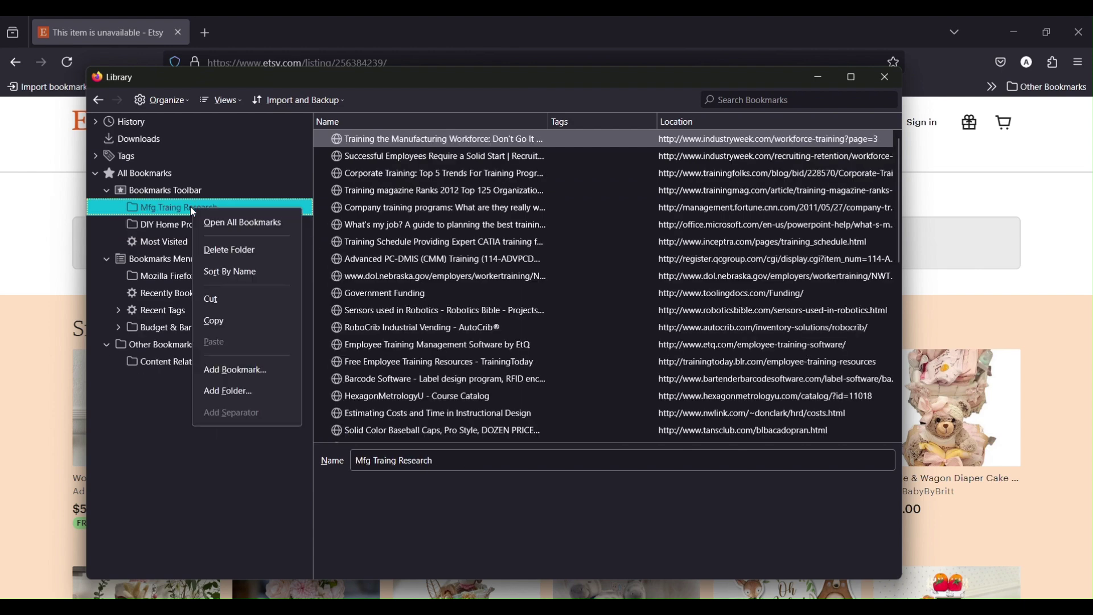
{"action": "left_click", "coordinate": [261, 252]}
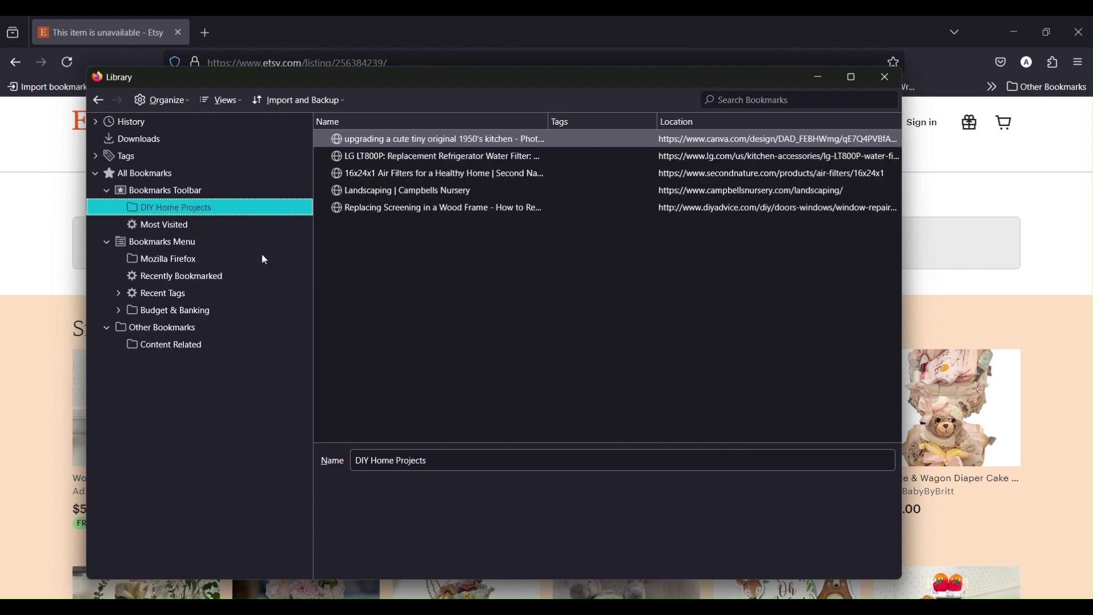
- Move the LG LT800P water filter bookmark into the Bills folder under Budget & Banking, and delete the DIY Home Projects folder
{"action": "left_click", "coordinate": [404, 147]}
{"action": "right_click", "coordinate": [404, 147]}
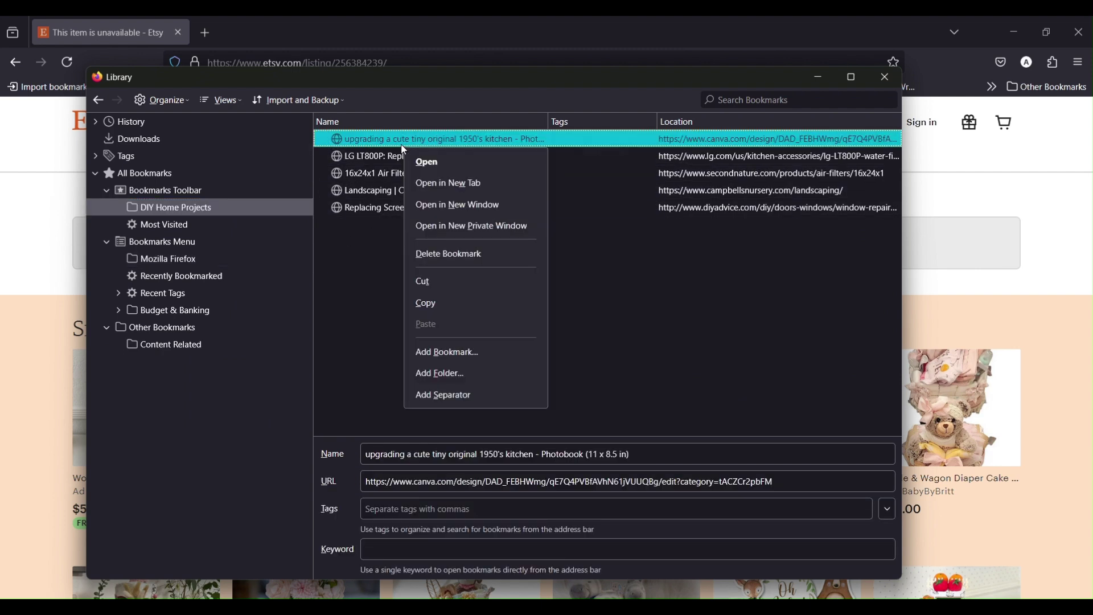
{"action": "key", "text": "Escape"}
{"action": "left_click", "coordinate": [378, 156]}
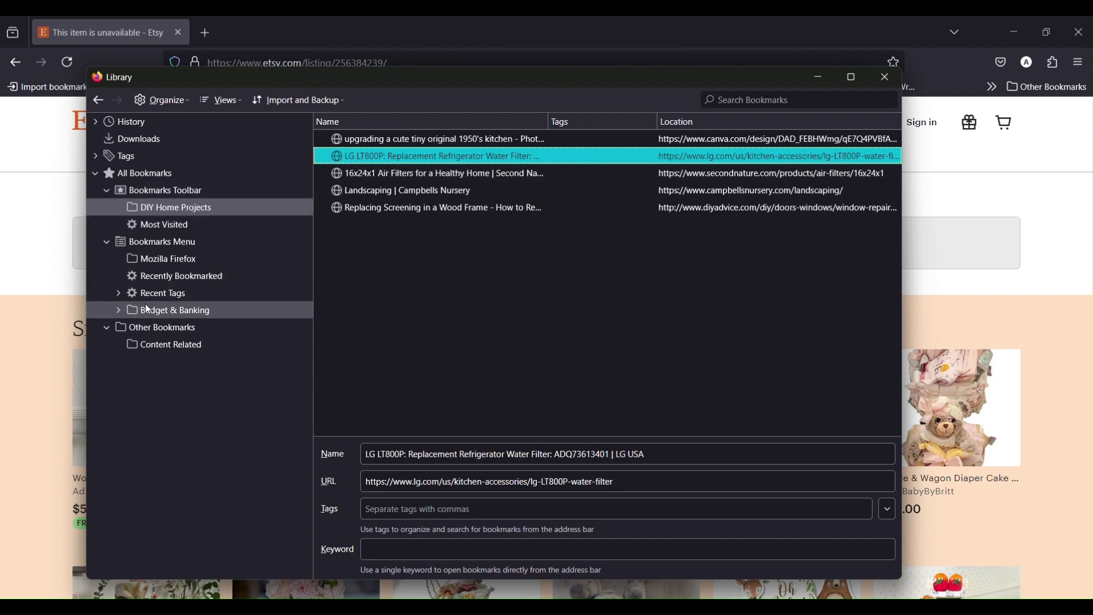
{"action": "left_click", "coordinate": [122, 313]}
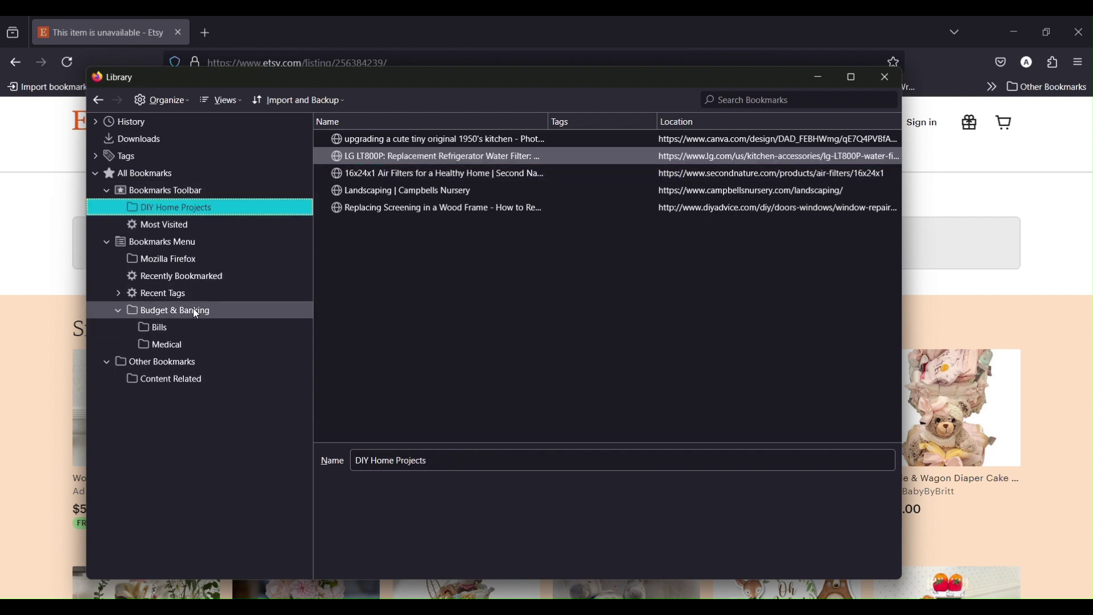
{"action": "left_click_drag", "start_coordinate": [438, 160], "coordinate": [165, 326]}
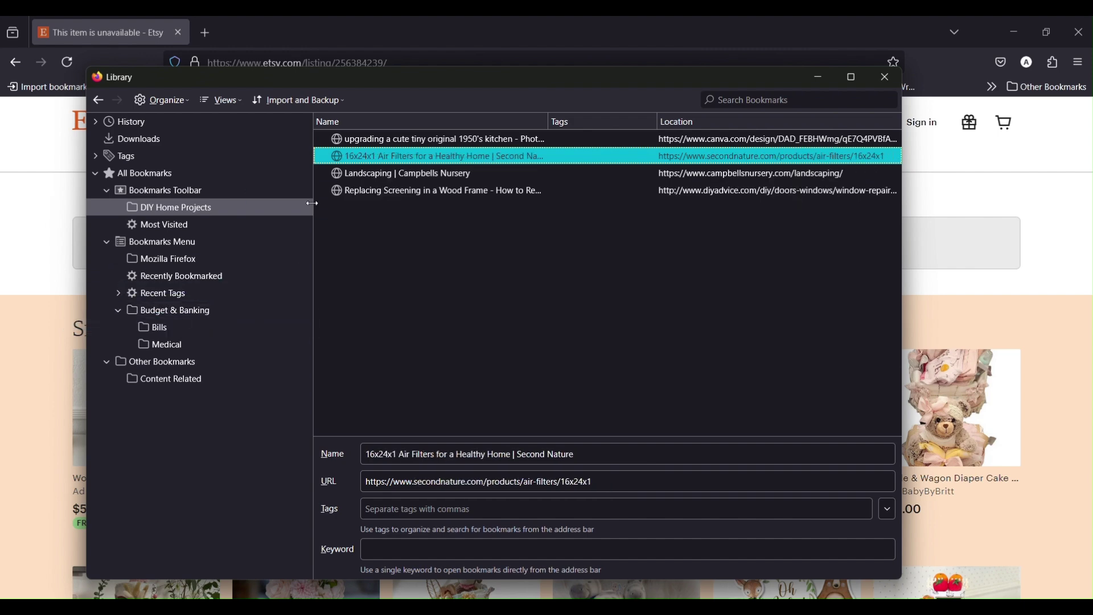
{"action": "right_click", "coordinate": [182, 209]}
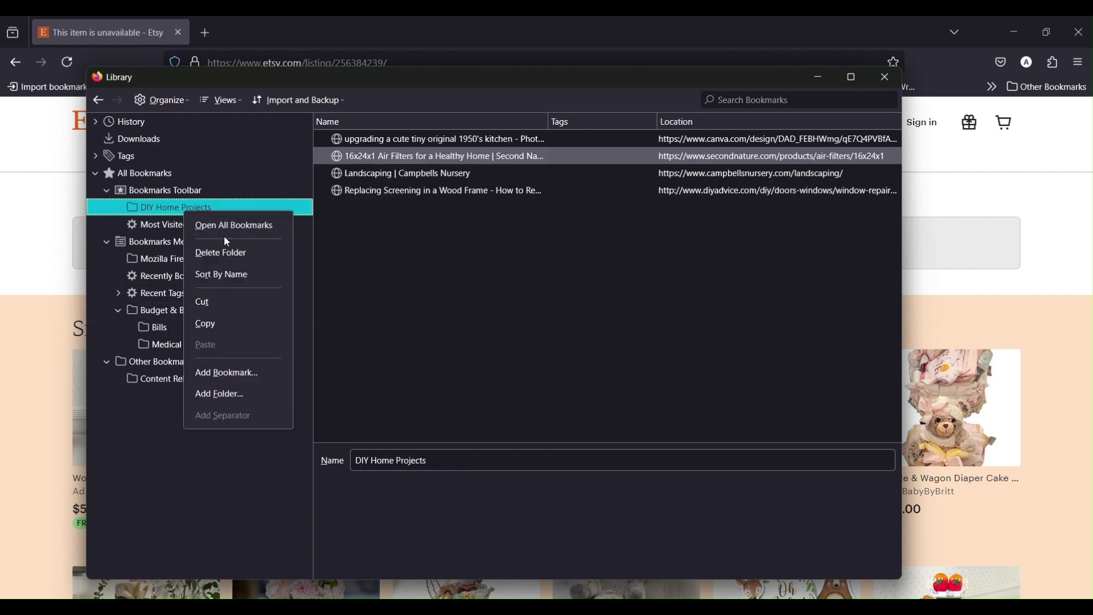
{"action": "left_click", "coordinate": [227, 252]}
- Delete the Bookmarks Toolbar bookmarks from Big Mac Parasailing through Fitness Testing Services, and close the Library
{"action": "scroll", "coordinate": [503, 302], "scroll_direction": "up", "scroll_amount": 10}
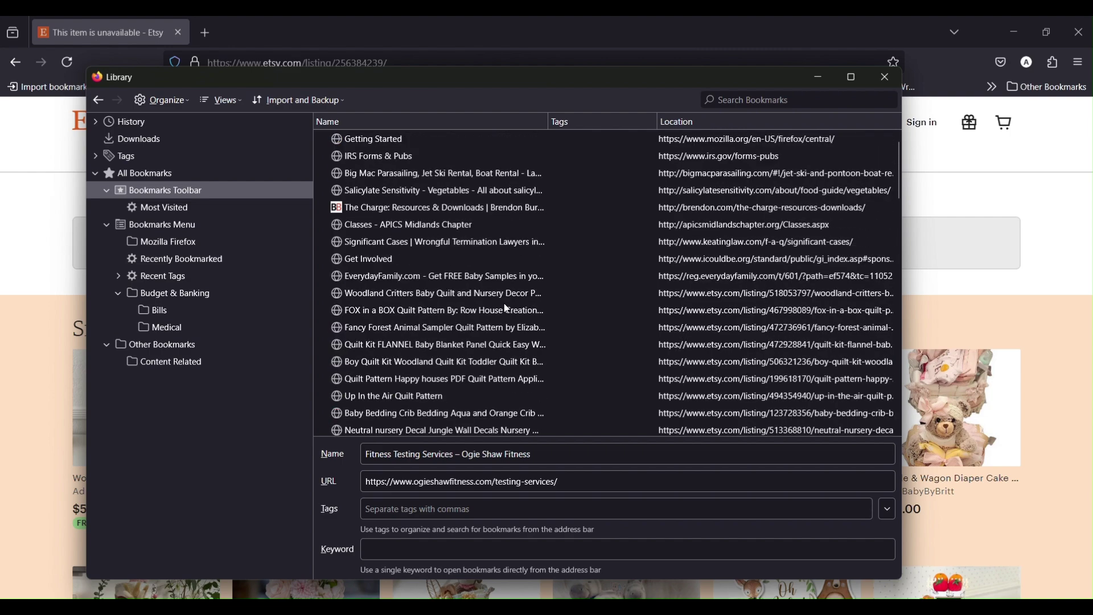
{"action": "scroll", "coordinate": [506, 309], "scroll_direction": "up", "scroll_amount": 1}
{"action": "scroll", "coordinate": [507, 310], "scroll_direction": "down", "scroll_amount": 5}
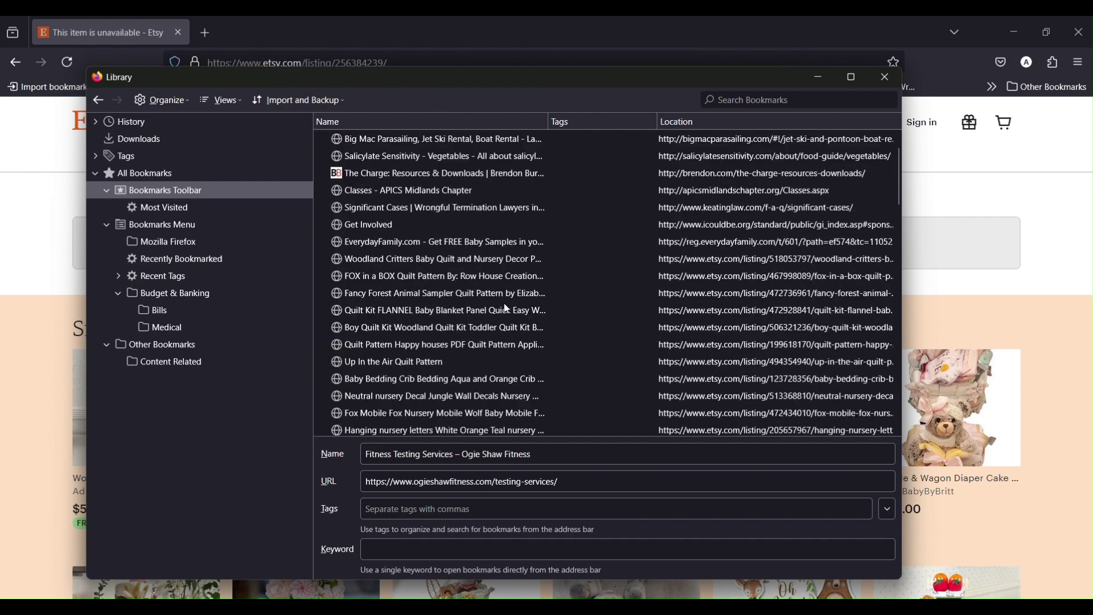
{"action": "scroll", "coordinate": [507, 308], "scroll_direction": "down", "scroll_amount": 2}
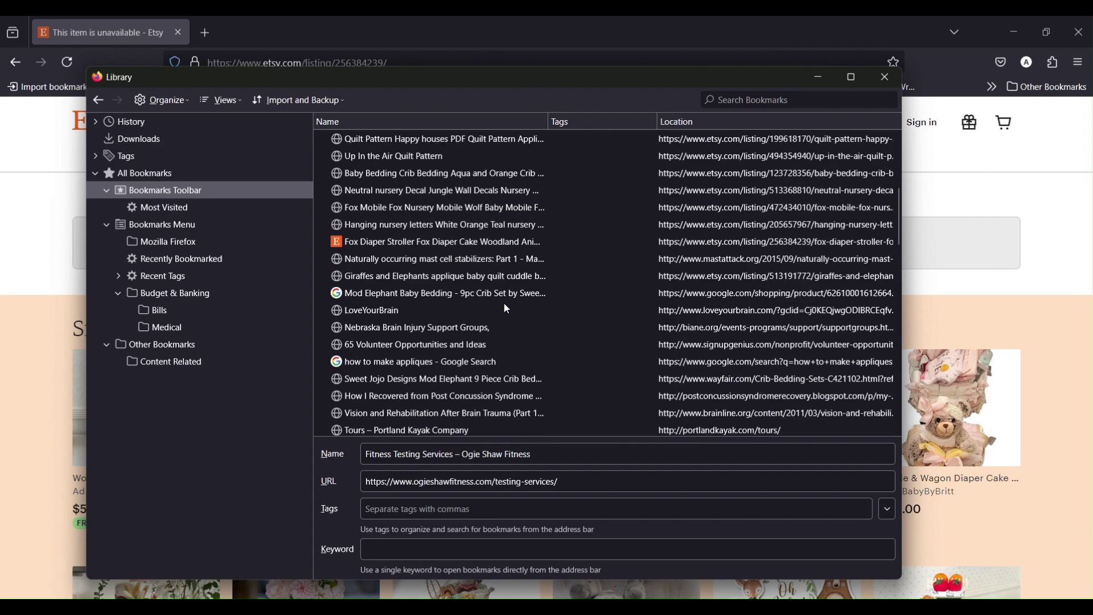
{"action": "scroll", "coordinate": [508, 309], "scroll_direction": "up", "scroll_amount": 5}
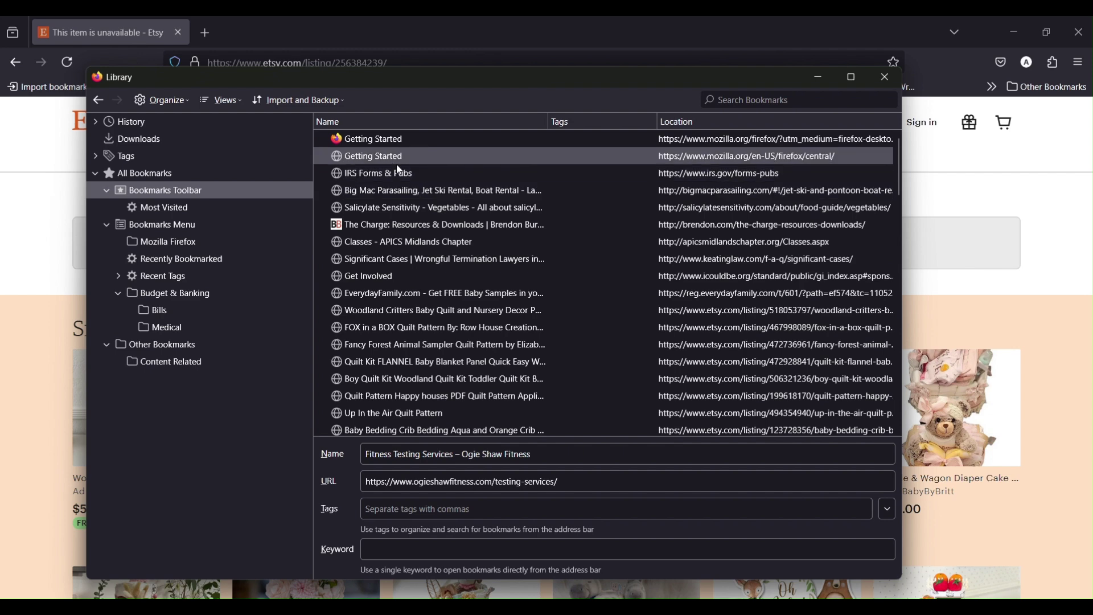
{"action": "left_click", "coordinate": [396, 189], "text": "shift"}
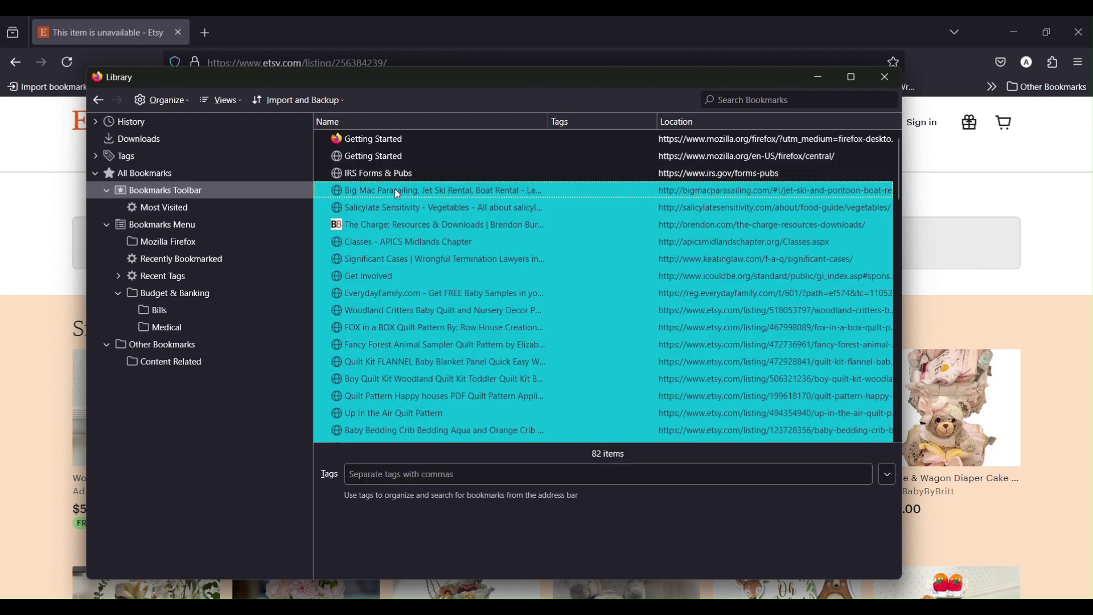
{"action": "right_click", "coordinate": [397, 193]}
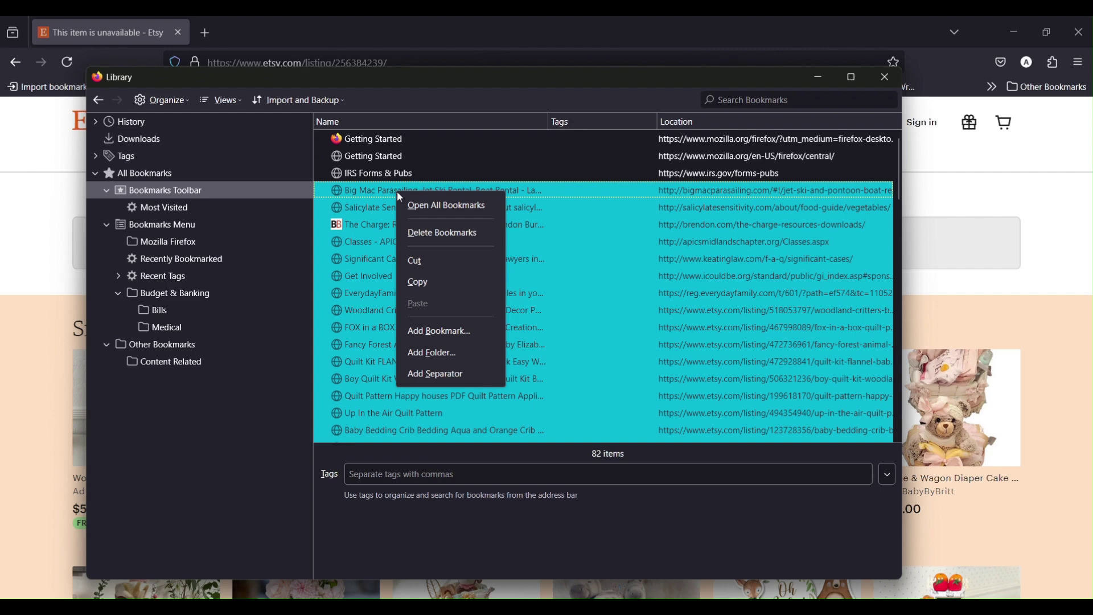
{"action": "left_click", "coordinate": [442, 235]}
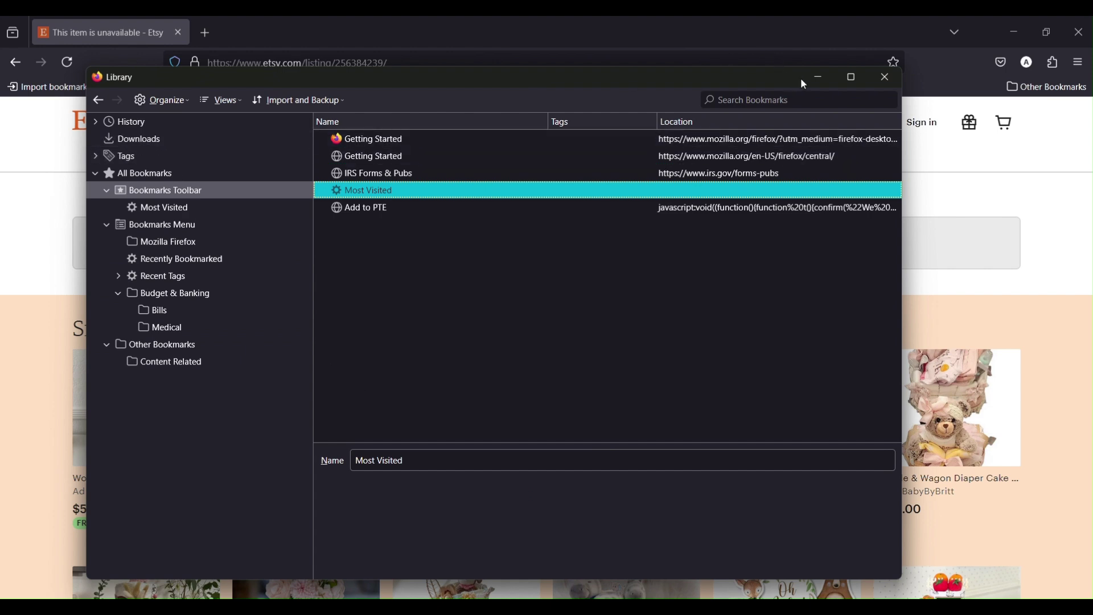
{"action": "left_click", "coordinate": [879, 82]}
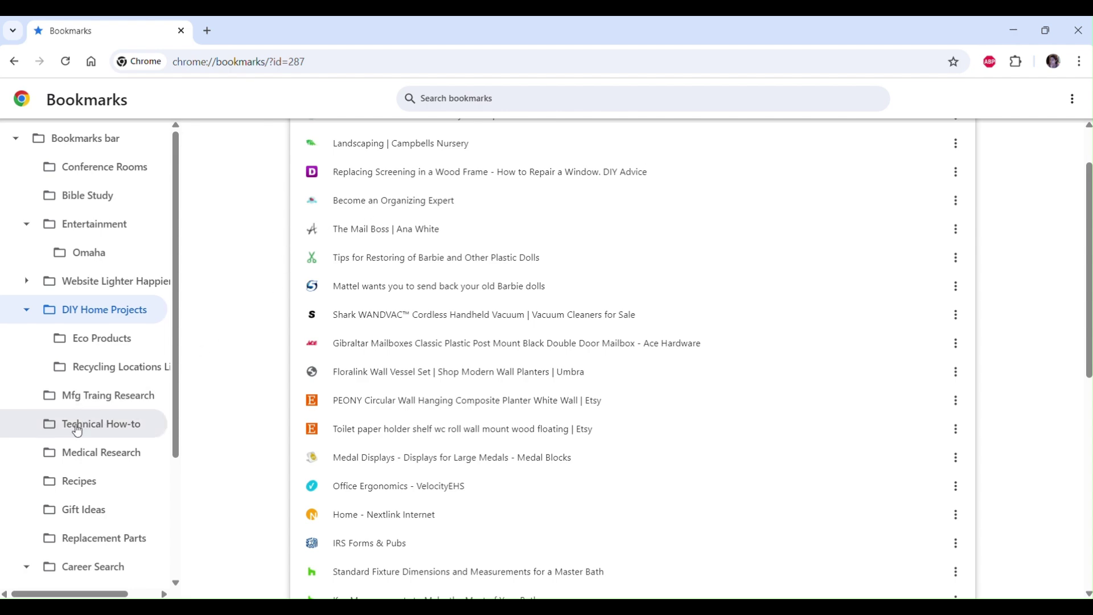
{"action": "scroll", "coordinate": [74, 427], "scroll_direction": "down", "scroll_amount": 3}
{"action": "scroll", "coordinate": [77, 430], "scroll_direction": "up", "scroll_amount": 3}
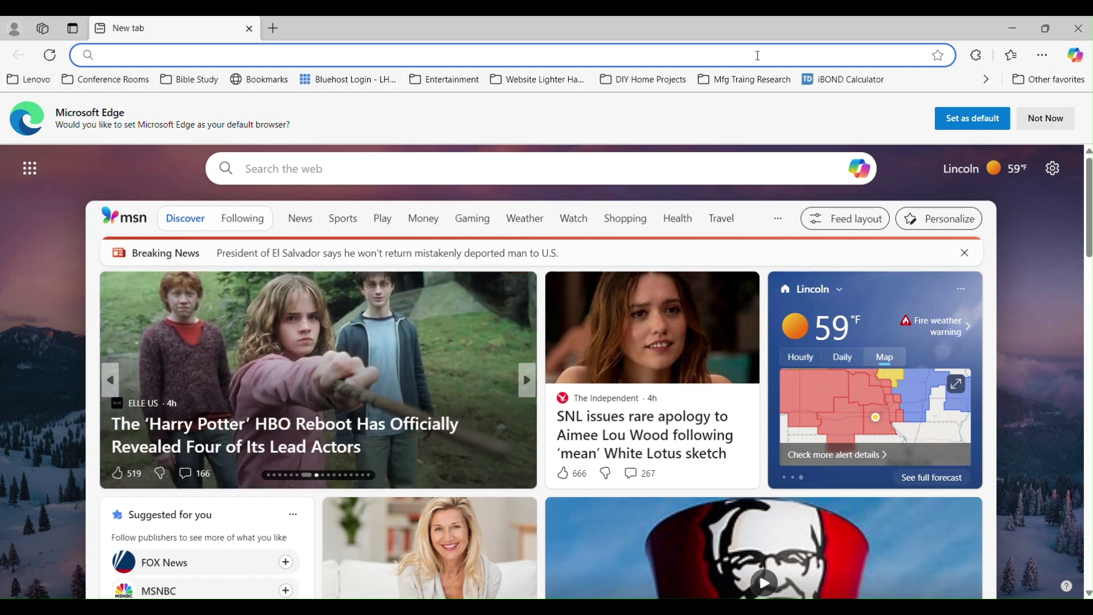
- Switch to Microsoft Edge, check the overflow entries of the favorites bar, and open the full favorites page
{"action": "left_click", "coordinate": [986, 83]}
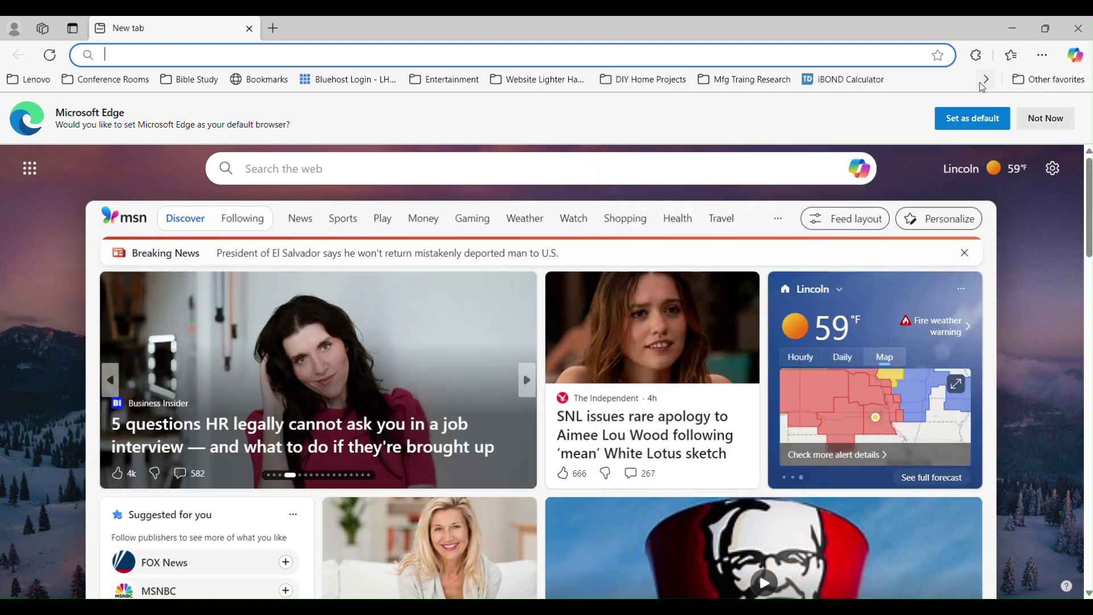
{"action": "left_click", "coordinate": [986, 80]}
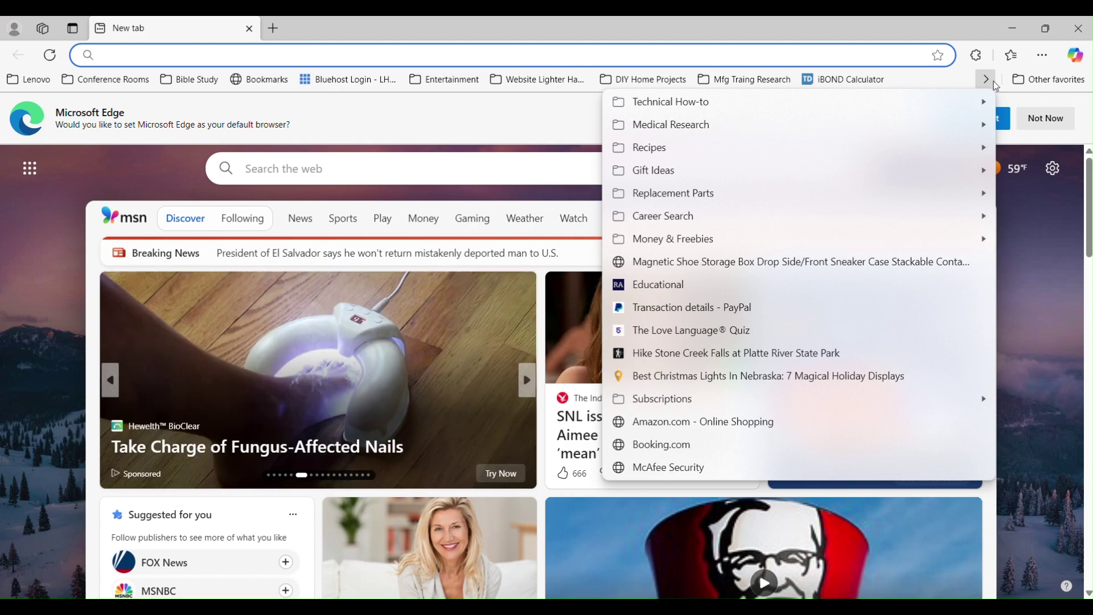
{"action": "left_click", "coordinate": [1011, 54]}
{"action": "left_click", "coordinate": [976, 79]}
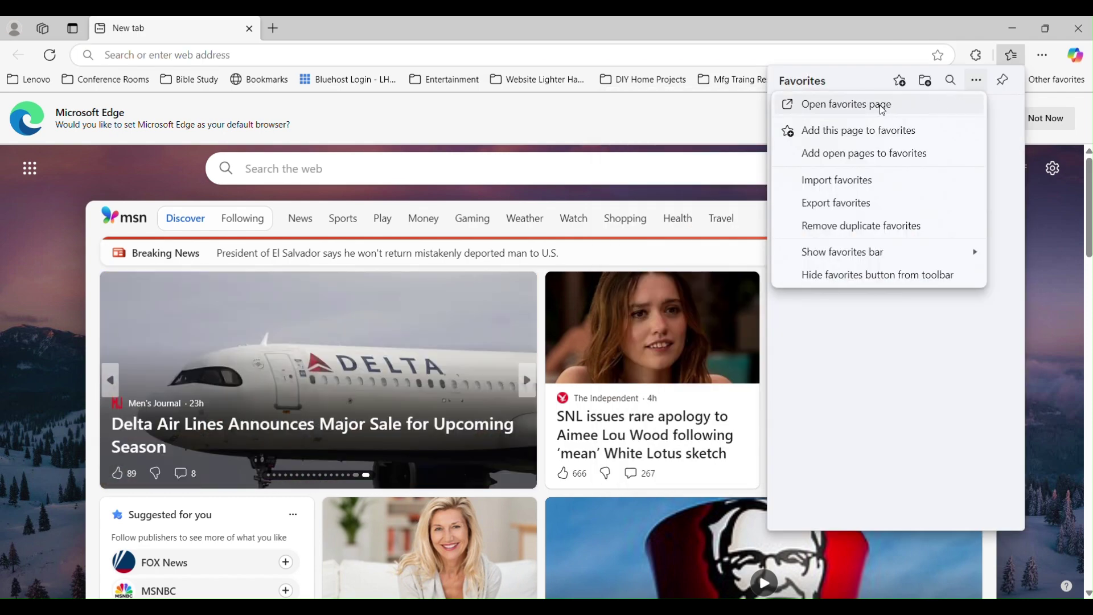
{"action": "left_click", "coordinate": [888, 107]}
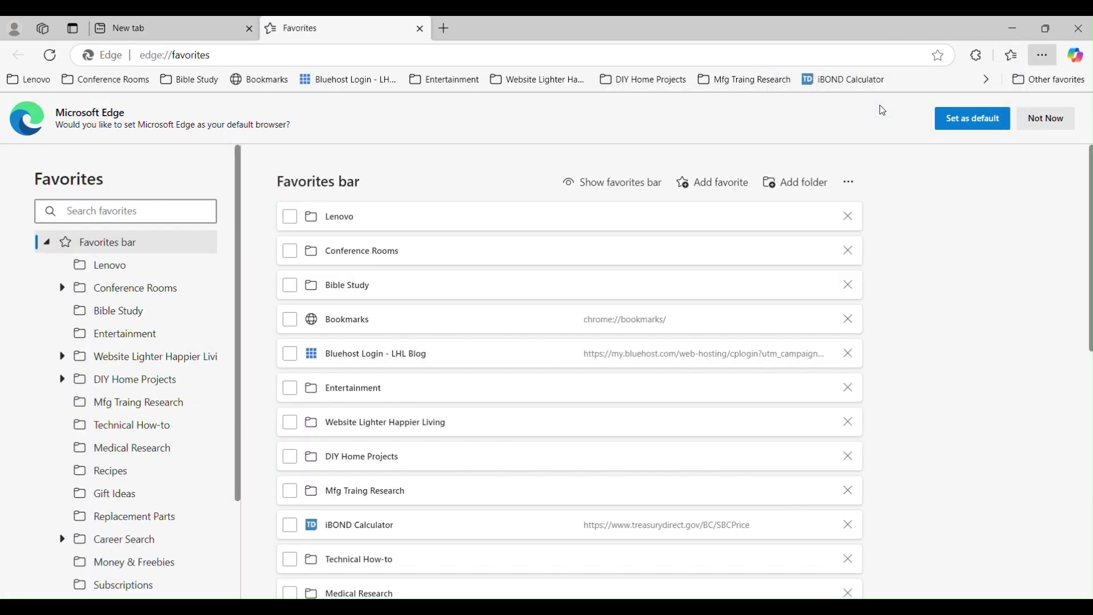
- Review the Favorites bar entries, the favorites management options, and the folder list down to Other favorites and Mobile favorites
{"action": "scroll", "coordinate": [932, 455], "scroll_direction": "down", "scroll_amount": 1}
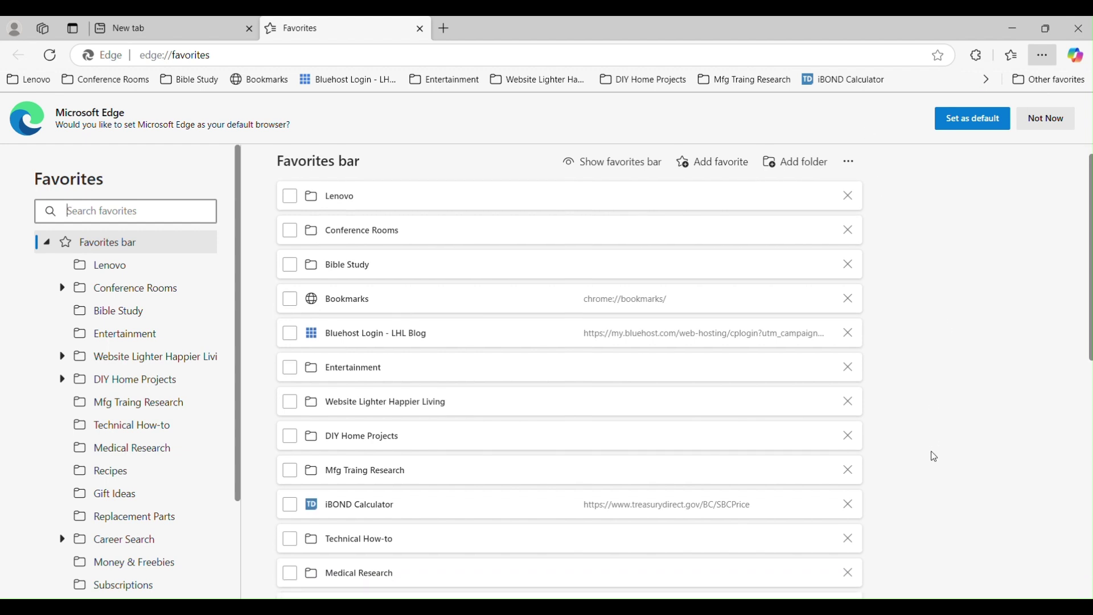
{"action": "scroll", "coordinate": [931, 455], "scroll_direction": "down", "scroll_amount": 1}
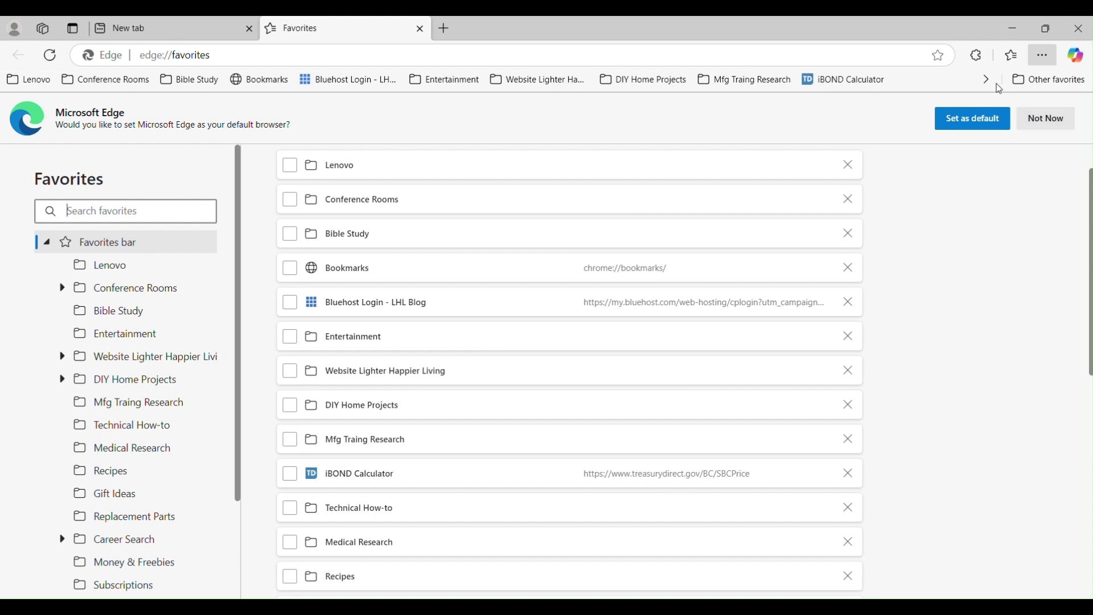
{"action": "left_click", "coordinate": [1012, 55]}
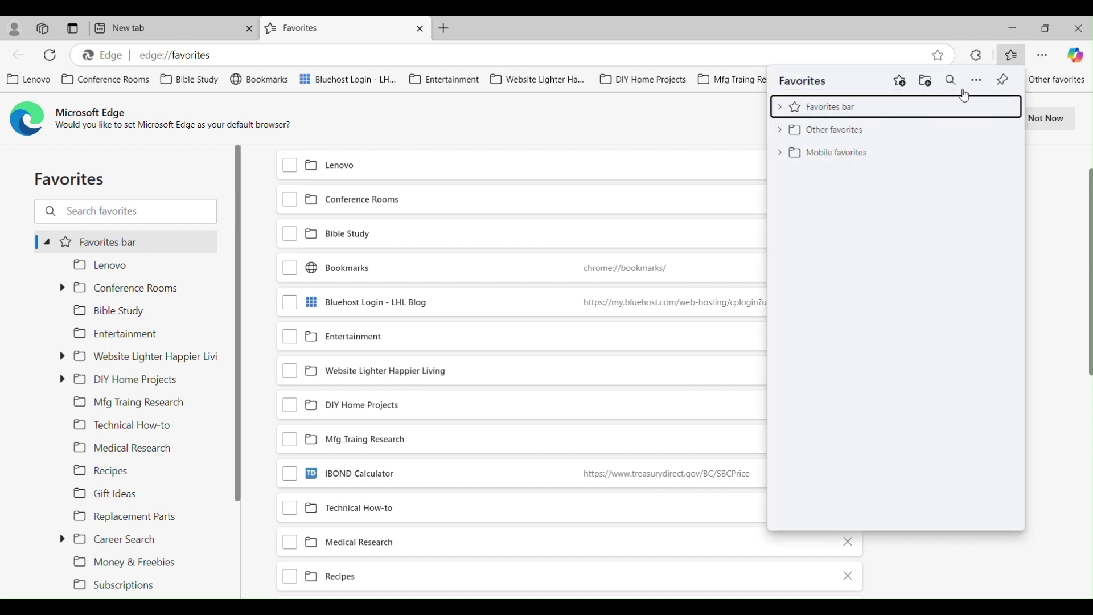
{"action": "left_click", "coordinate": [977, 91]}
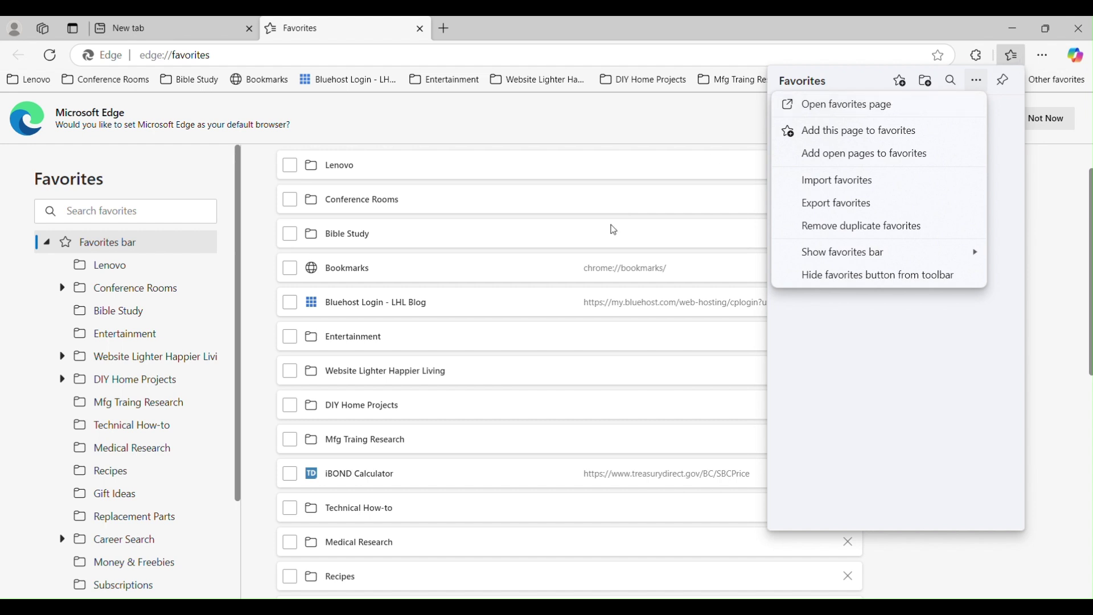
{"action": "left_click", "coordinate": [619, 132]}
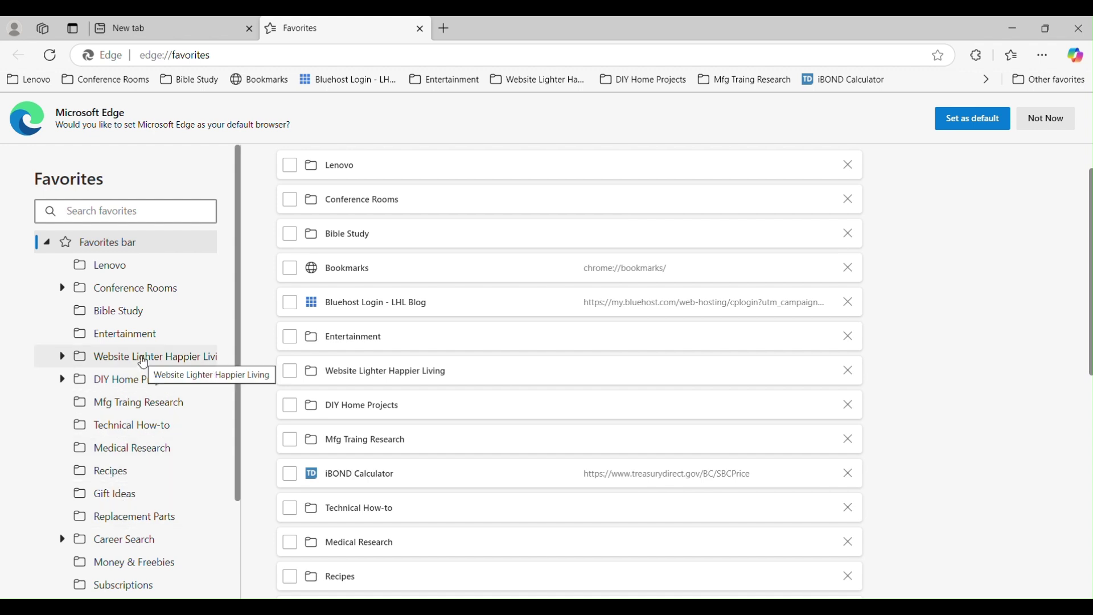
{"action": "scroll", "coordinate": [166, 361], "scroll_direction": "down", "scroll_amount": 1}
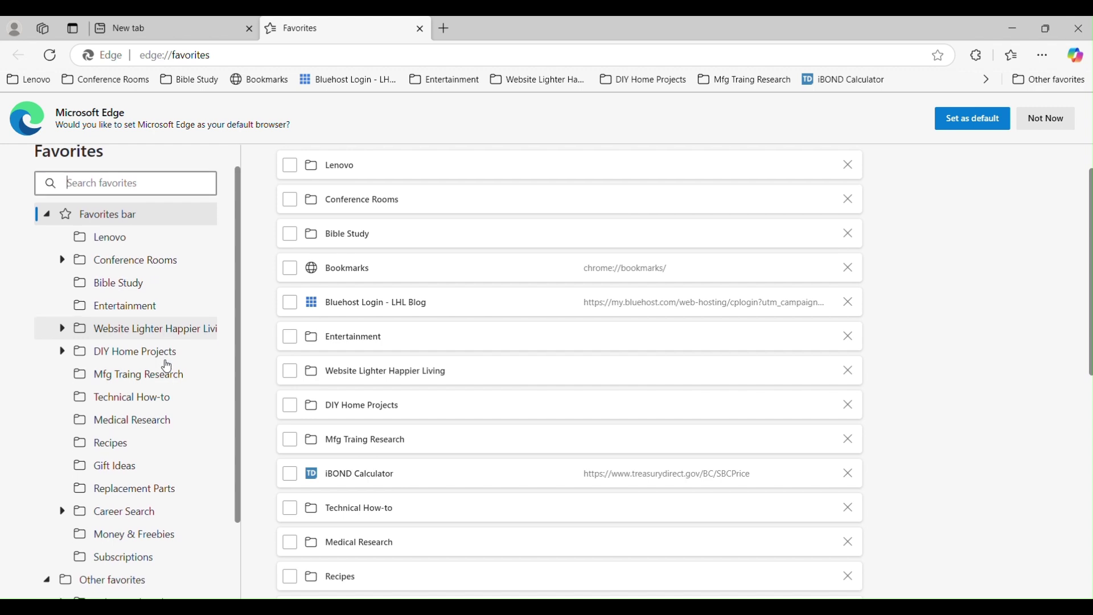
{"action": "scroll", "coordinate": [167, 366], "scroll_direction": "down", "scroll_amount": 2}
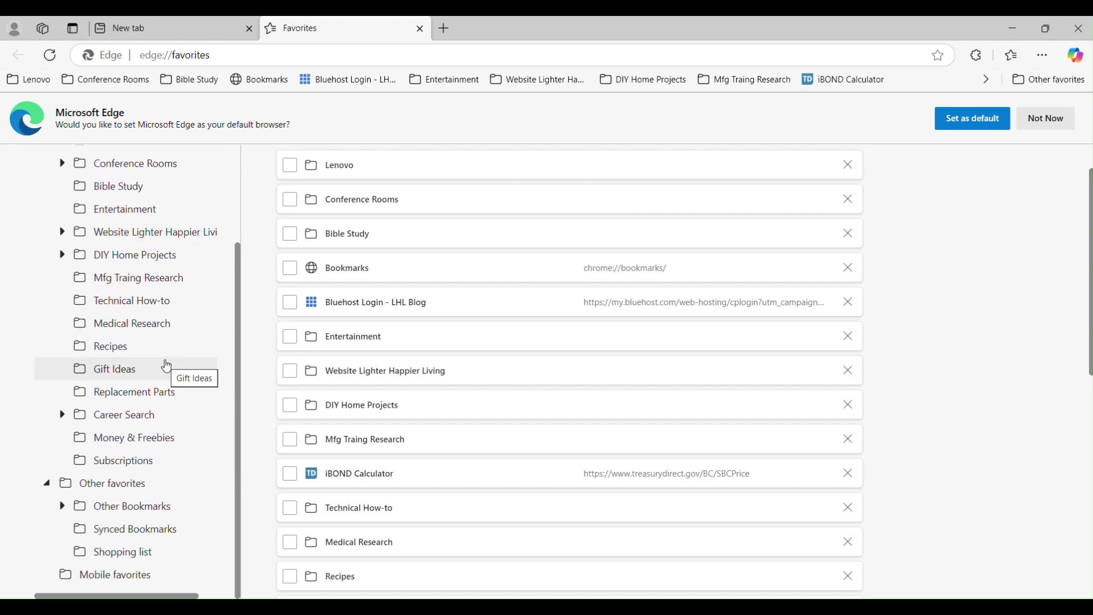
{"action": "scroll", "coordinate": [155, 384], "scroll_direction": "right", "scroll_amount": 1}
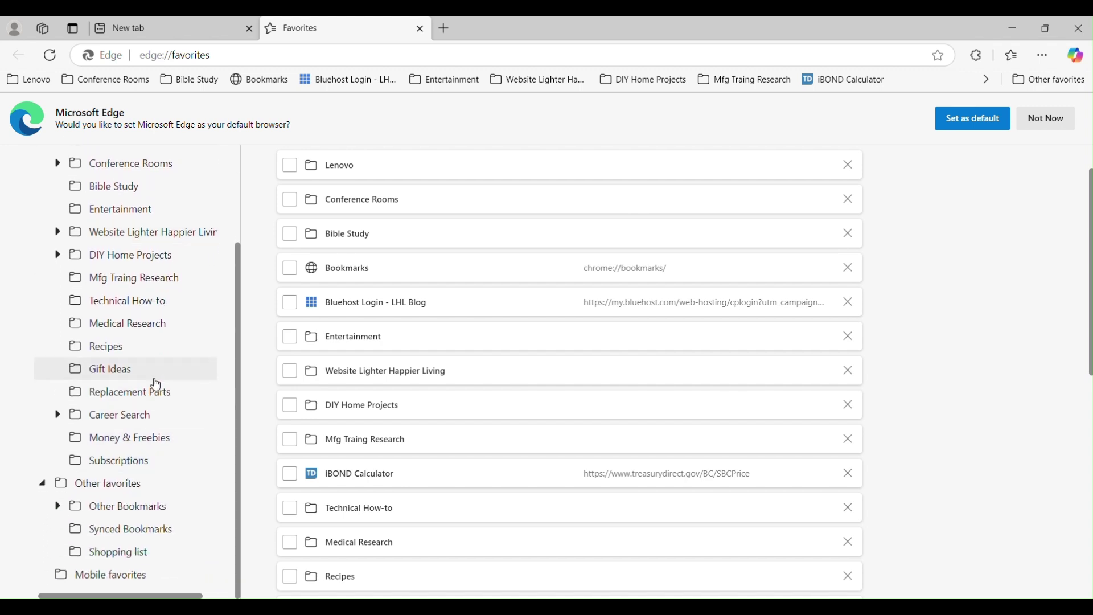
- Check the contents of the Lenovo folder, and delete the Technical How-to folder from the Favorites bar
{"action": "scroll", "coordinate": [155, 384], "scroll_direction": "left", "scroll_amount": 1}
{"action": "scroll", "coordinate": [156, 385], "scroll_direction": "up", "scroll_amount": 3}
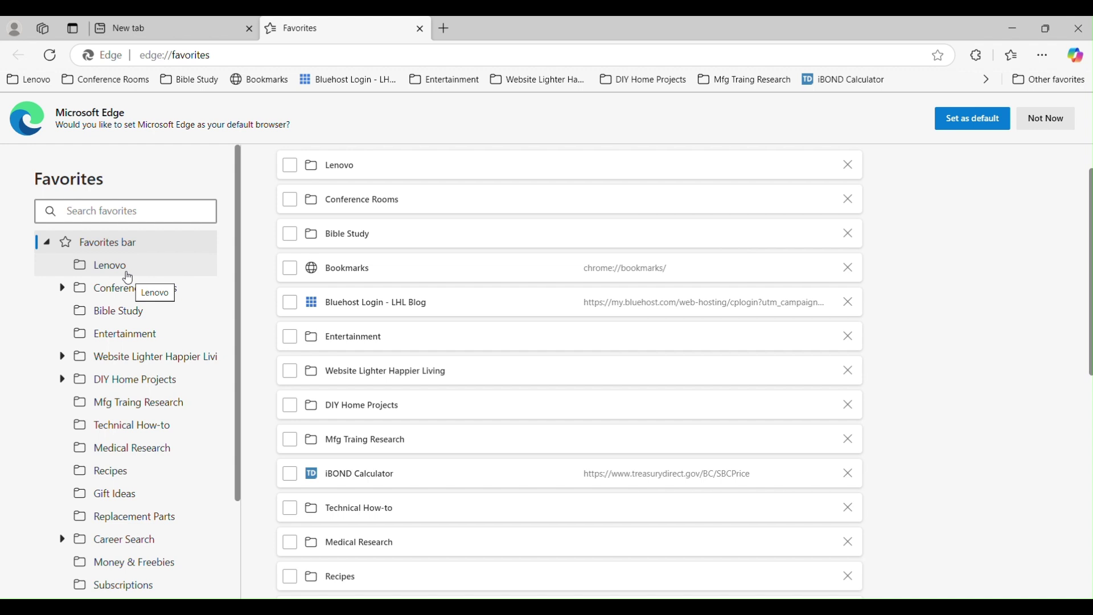
{"action": "left_click", "coordinate": [108, 277]}
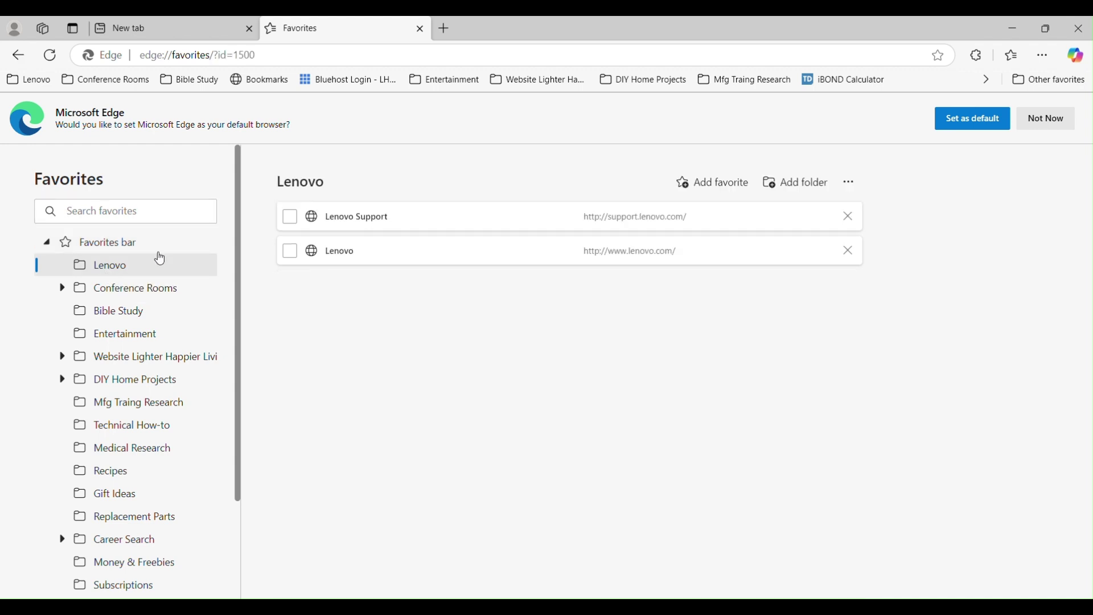
{"action": "scroll", "coordinate": [142, 342], "scroll_direction": "down", "scroll_amount": 3}
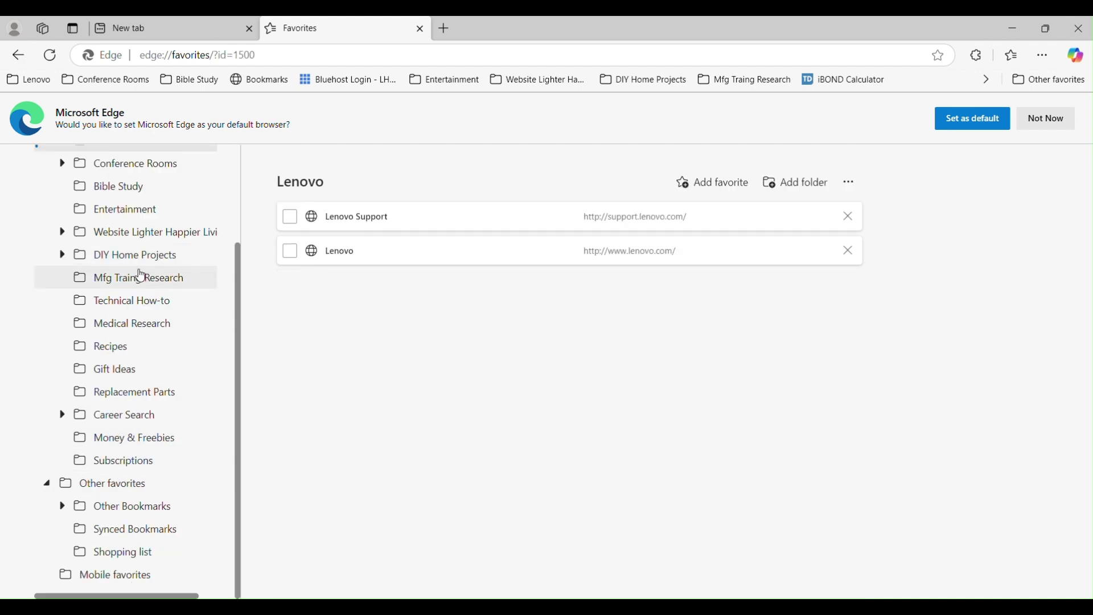
{"action": "scroll", "coordinate": [120, 264], "scroll_direction": "up", "scroll_amount": 2}
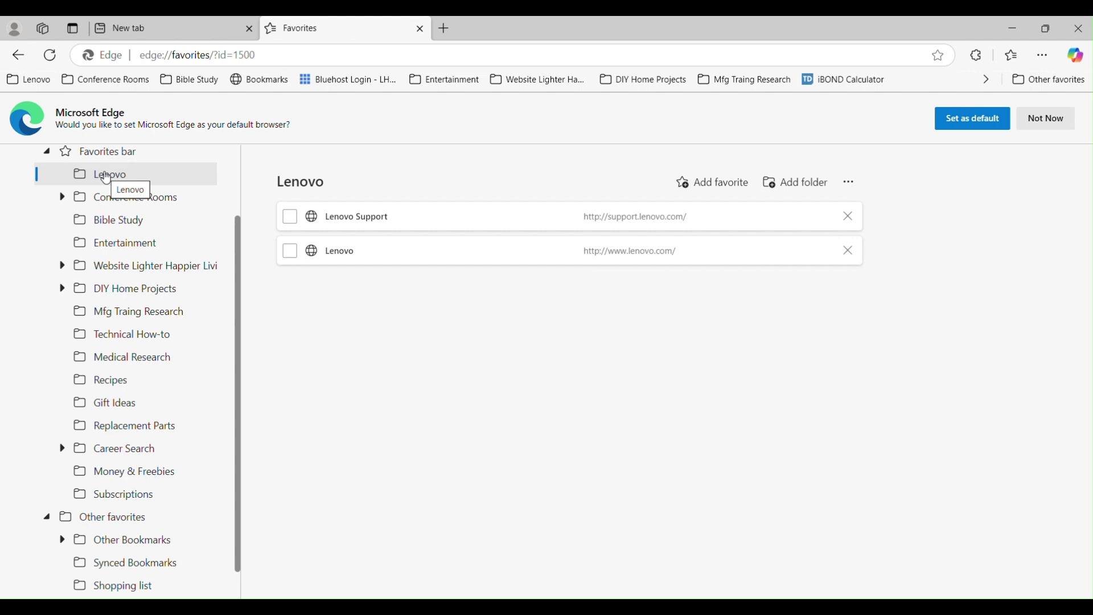
{"action": "left_click", "coordinate": [131, 334]}
{"action": "scroll", "coordinate": [131, 334], "scroll_direction": "down", "scroll_amount": 1}
{"action": "right_click", "coordinate": [161, 329]}
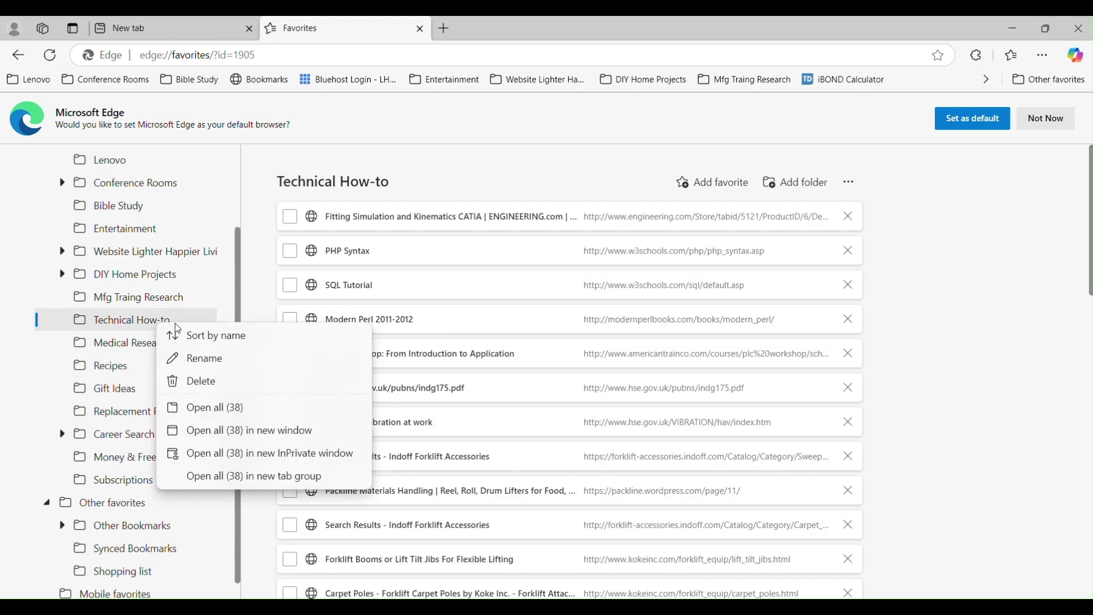
{"action": "left_click", "coordinate": [259, 381]}
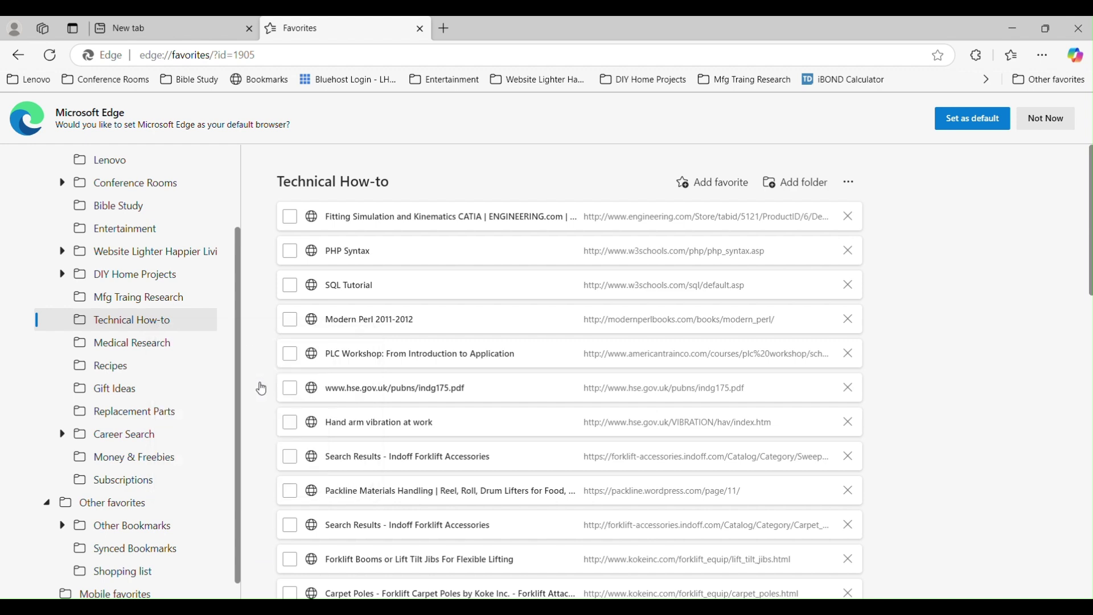
- Delete the Mfg Traing Research, Recipes and Replacement Parts folders from the Favorites bar
{"action": "right_click", "coordinate": [146, 301]}
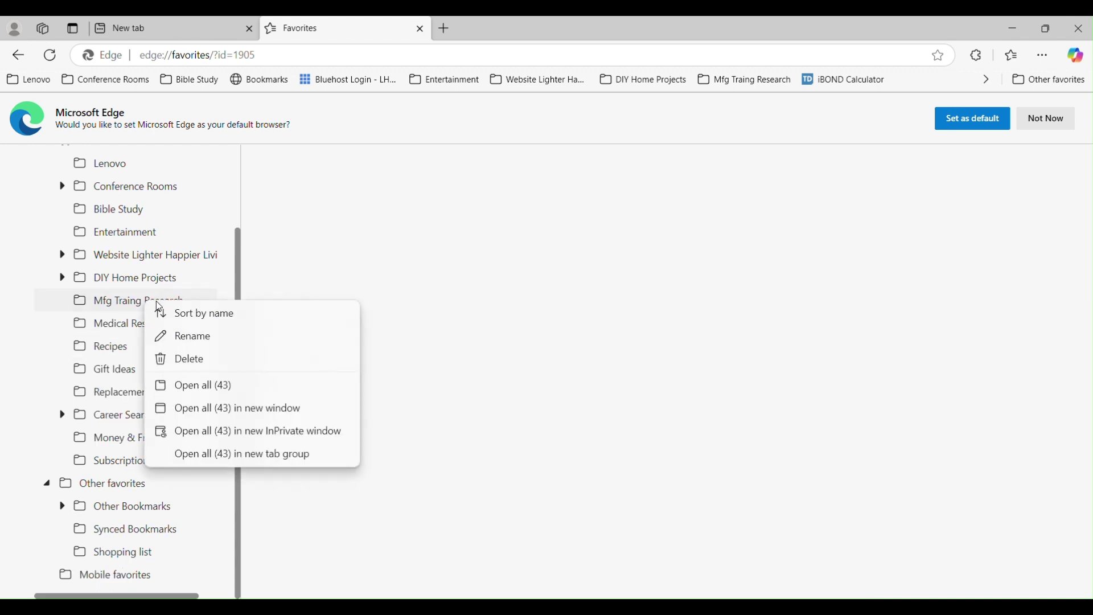
{"action": "left_click", "coordinate": [217, 356]}
{"action": "right_click", "coordinate": [112, 356]}
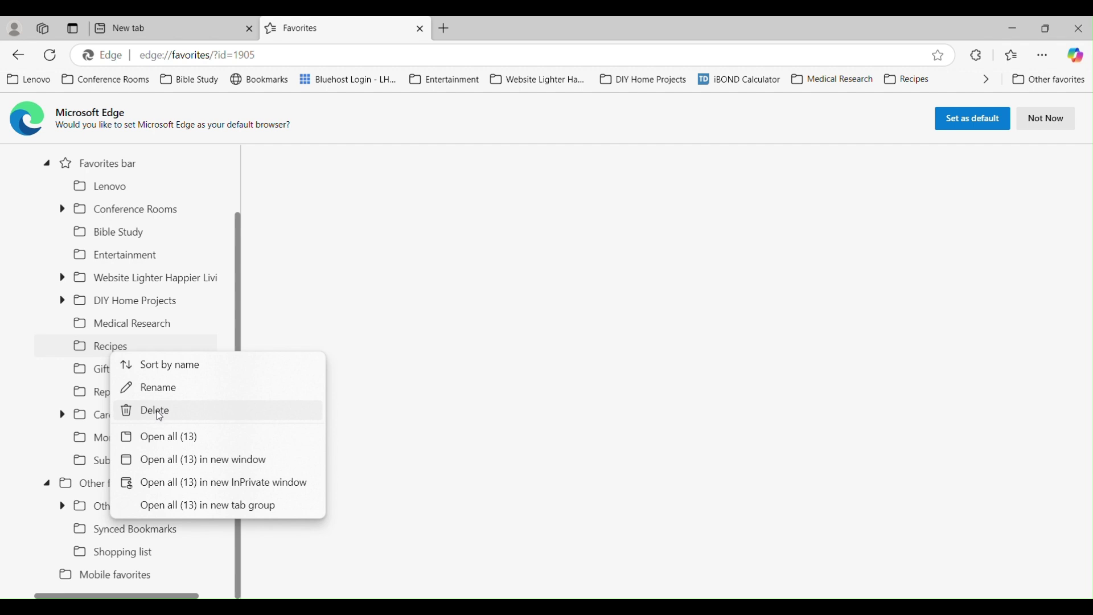
{"action": "left_click", "coordinate": [140, 406]}
{"action": "left_click", "coordinate": [100, 397]}
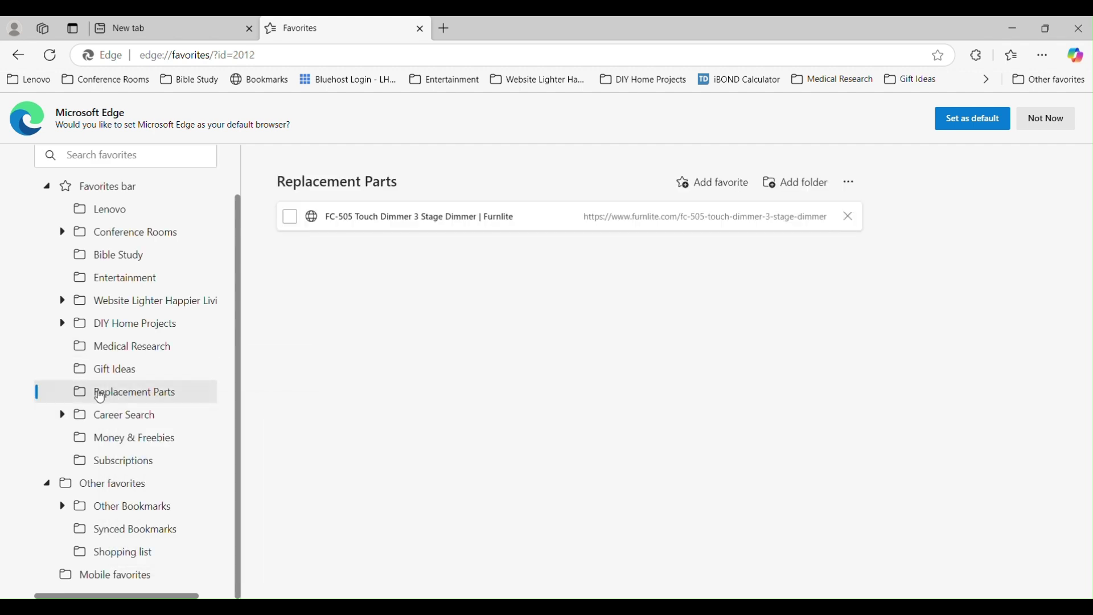
{"action": "right_click", "coordinate": [126, 393]}
{"action": "left_click", "coordinate": [171, 447]}
- Check and delete the Money & Freebies and Career Search folders, looking into the Subscriptions folder in between
{"action": "left_click", "coordinate": [111, 446]}
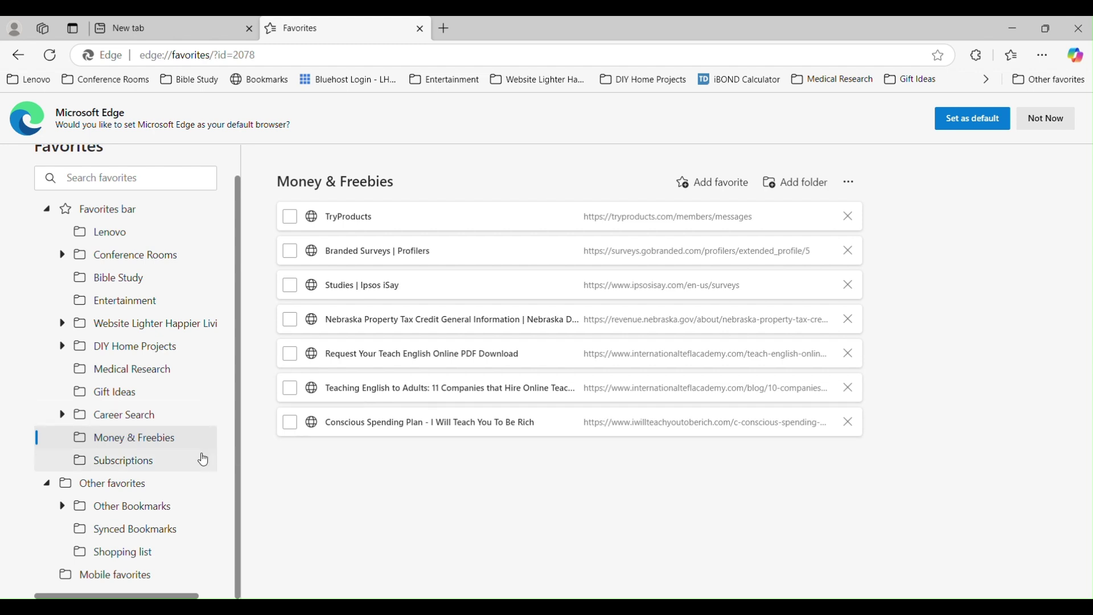
{"action": "right_click", "coordinate": [165, 438]}
{"action": "left_click", "coordinate": [177, 331]}
{"action": "left_click", "coordinate": [130, 460]}
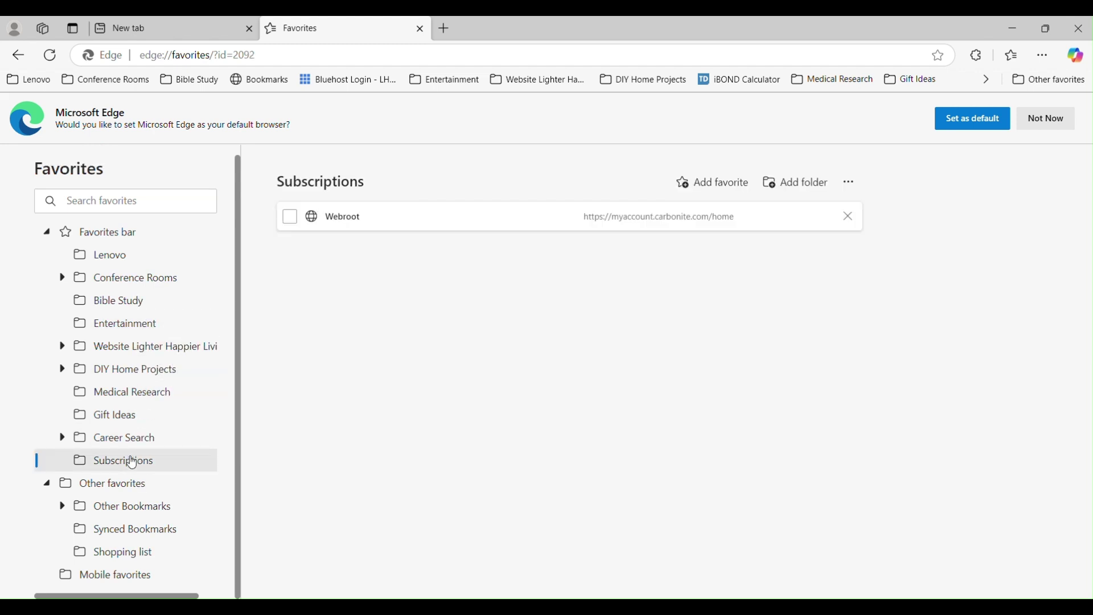
{"action": "left_click", "coordinate": [128, 442]}
{"action": "right_click", "coordinate": [128, 443]}
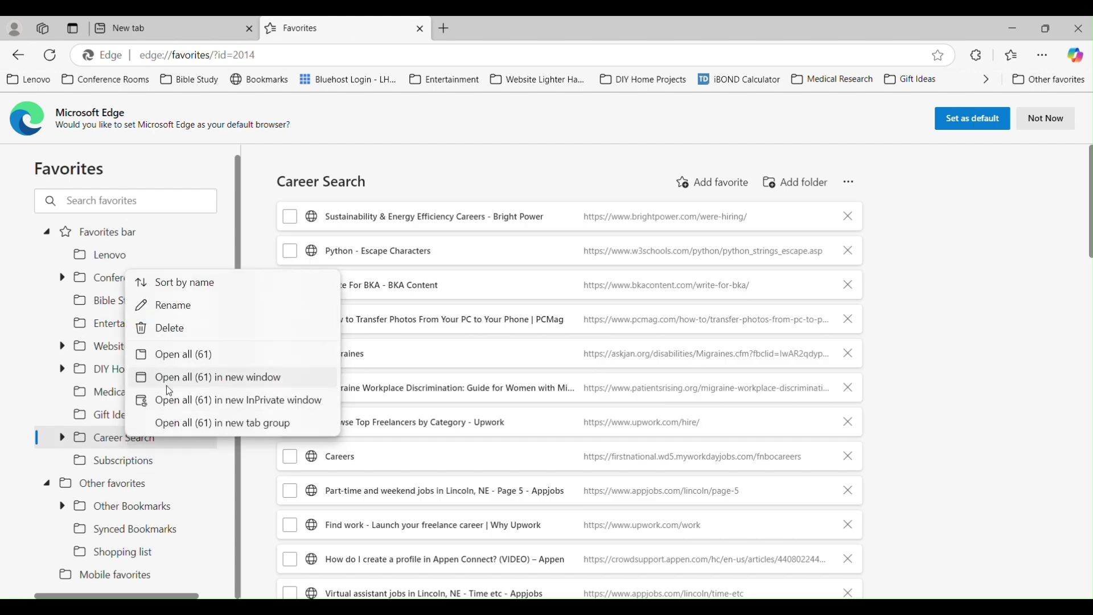
{"action": "left_click", "coordinate": [170, 325]}
- Check the Gift Ideas folder, and delete it together with the Medical Research folder
{"action": "left_click", "coordinate": [130, 424]}
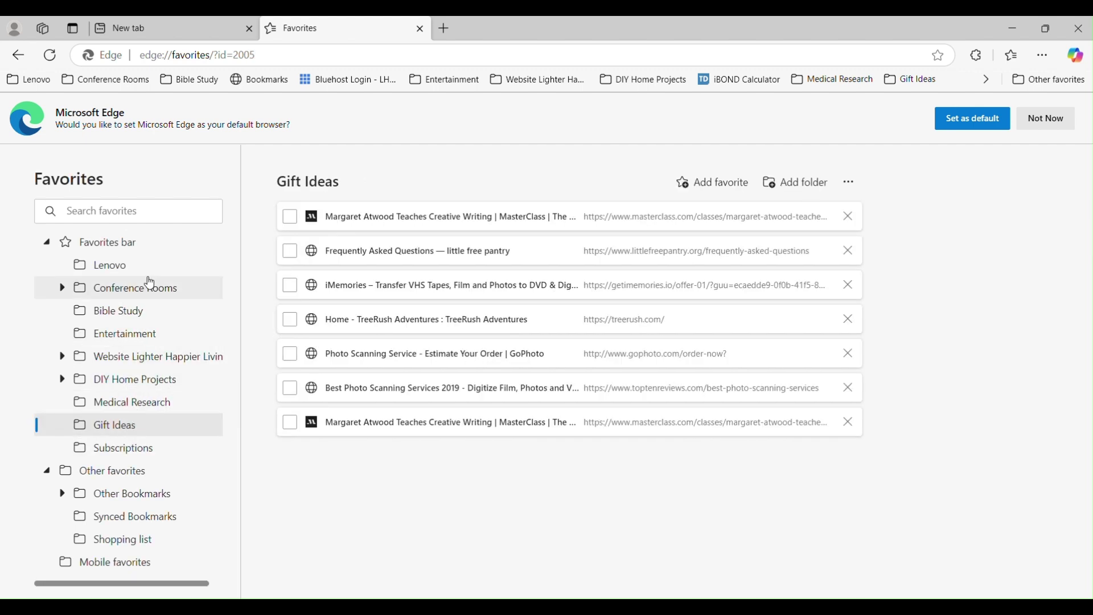
{"action": "right_click", "coordinate": [146, 426]}
{"action": "left_click", "coordinate": [165, 476]}
{"action": "right_click", "coordinate": [130, 400]}
{"action": "left_click", "coordinate": [164, 451]}
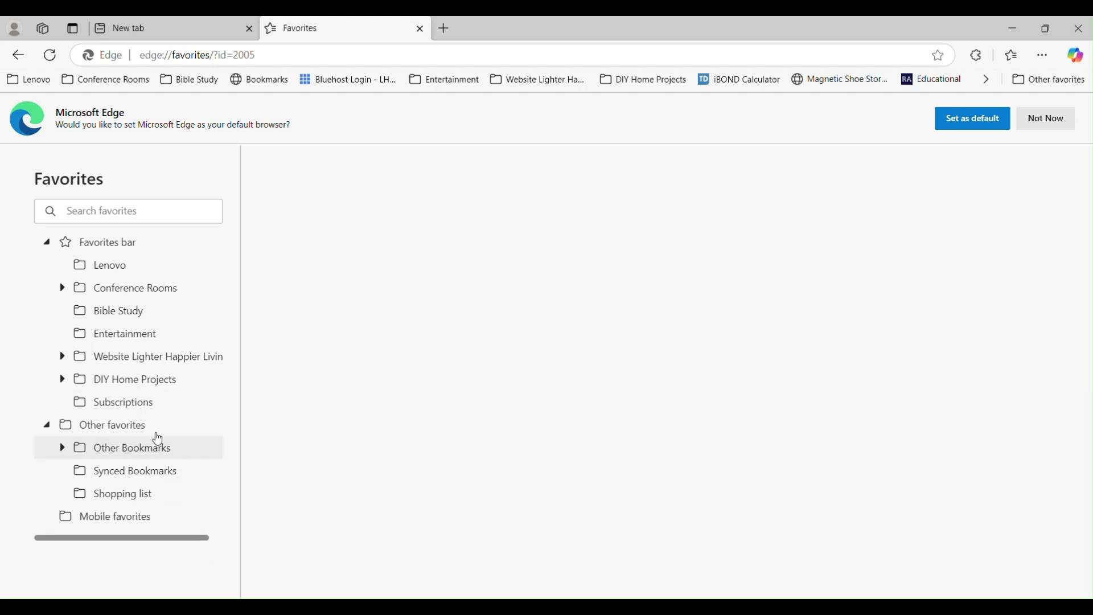
- Delete the DIY Home Projects, Website Lighter Happier Living, Bible Study and Conference Rooms folders from the Favorites bar
{"action": "right_click", "coordinate": [136, 379]}
{"action": "left_click", "coordinate": [194, 439]}
{"action": "right_click", "coordinate": [144, 358]}
{"action": "left_click", "coordinate": [218, 427]}
{"action": "right_click", "coordinate": [140, 311]}
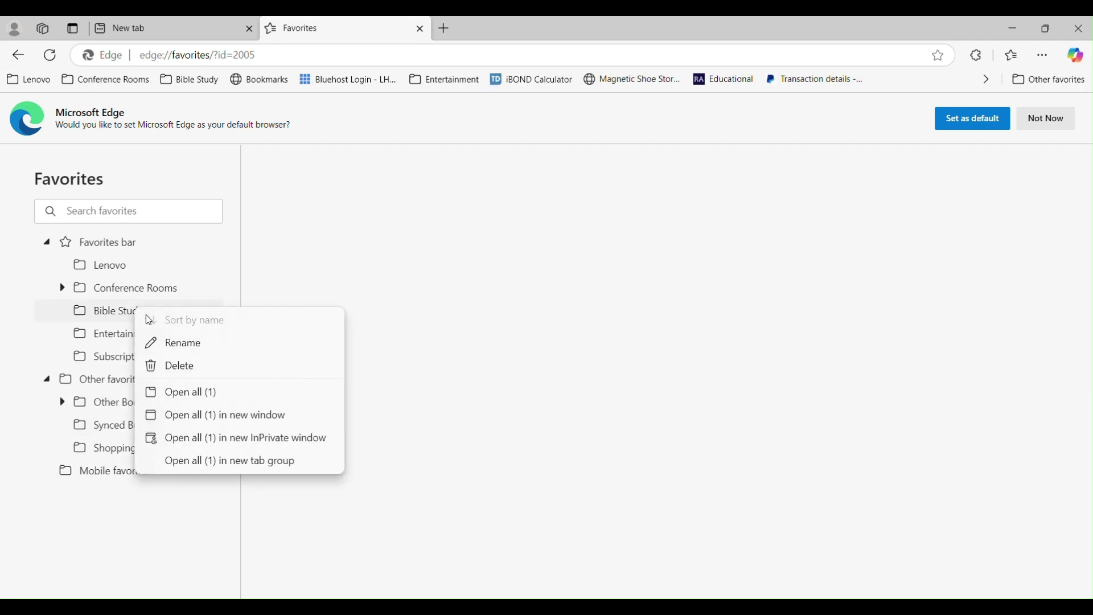
{"action": "left_click", "coordinate": [186, 363]}
{"action": "right_click", "coordinate": [147, 288]}
{"action": "left_click", "coordinate": [182, 346]}
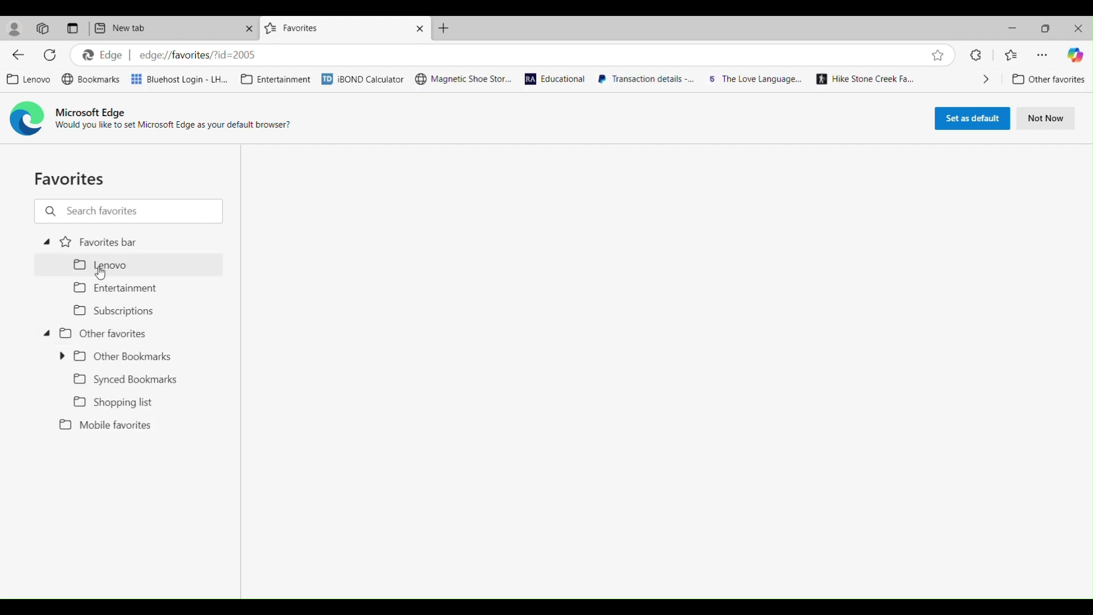
- Check the Lenovo and Entertainment folders, and delete the Entertainment and Subscriptions folders from the Favorites bar
{"action": "left_click", "coordinate": [136, 265]}
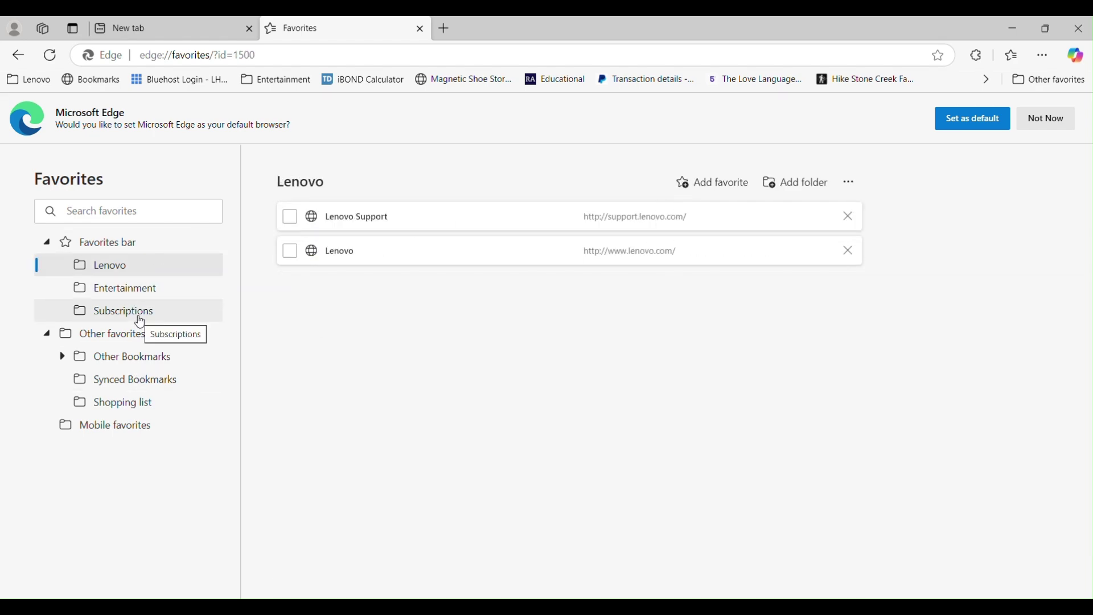
{"action": "right_click", "coordinate": [134, 288]}
{"action": "left_click", "coordinate": [114, 289]}
{"action": "scroll", "coordinate": [384, 517], "scroll_direction": "down", "scroll_amount": 1}
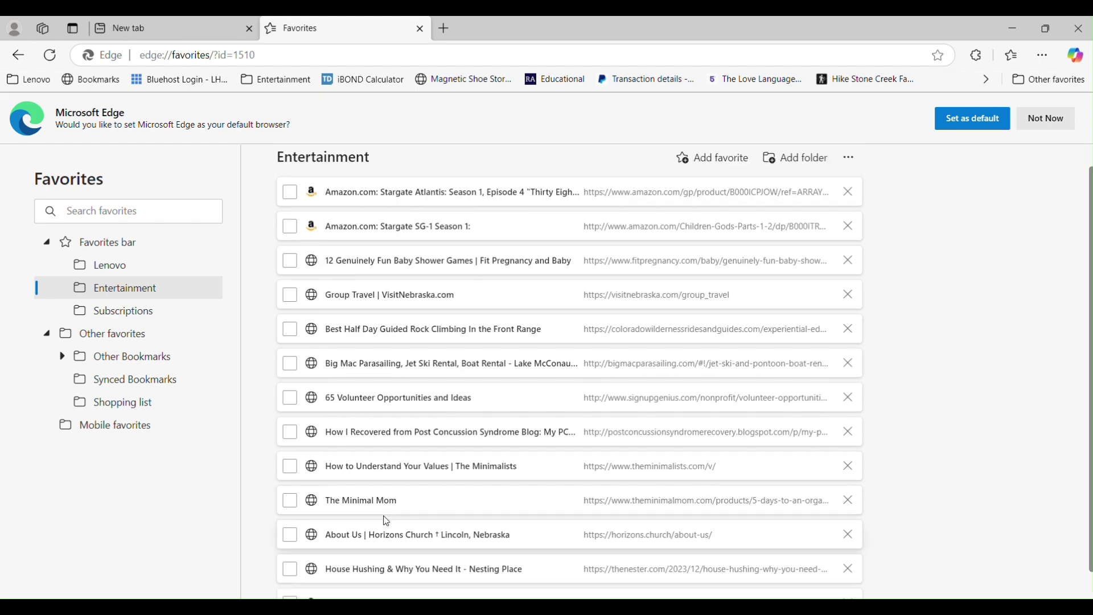
{"action": "scroll", "coordinate": [342, 456], "scroll_direction": "up", "scroll_amount": 1}
{"action": "right_click", "coordinate": [115, 292]}
{"action": "left_click", "coordinate": [195, 354]}
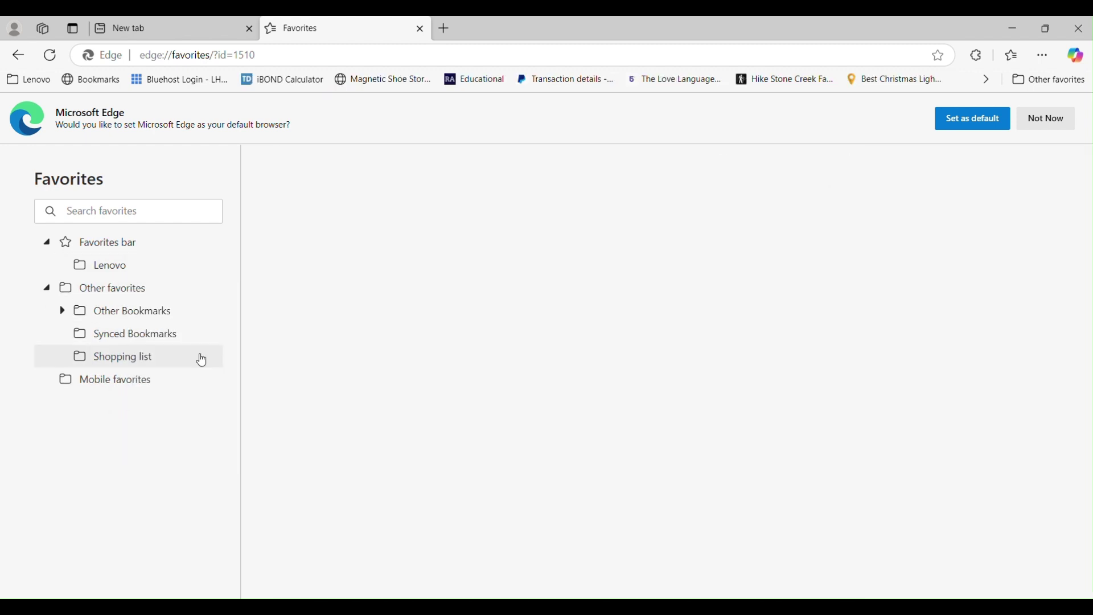
- Check the Other Bookmarks, Synced Bookmarks, Shopping list and Mobile favorites folders, and close Microsoft Edge
{"action": "left_click", "coordinate": [136, 319]}
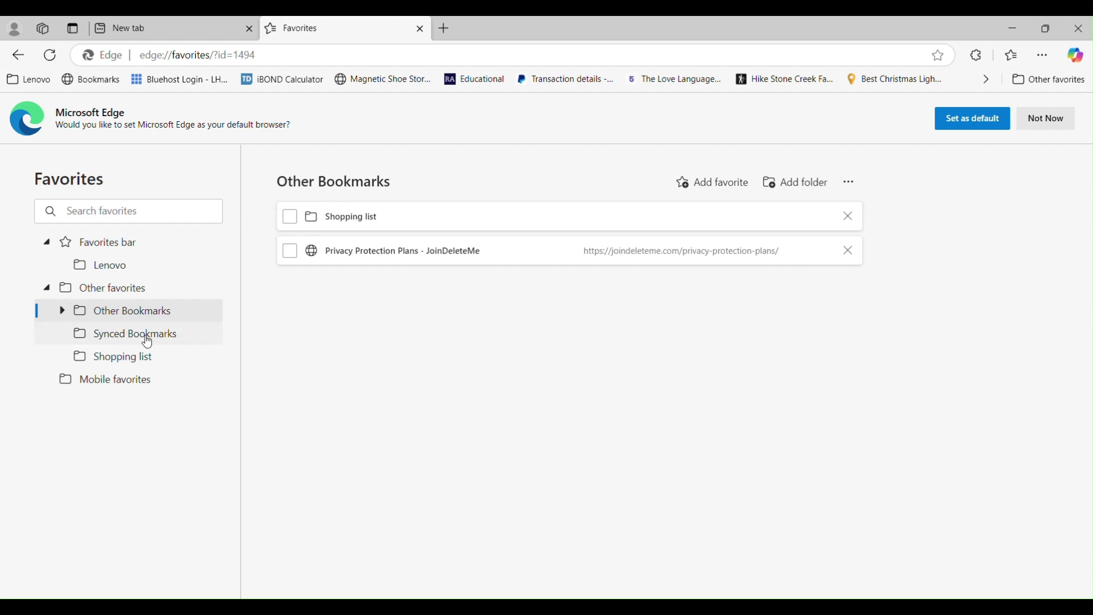
{"action": "left_click", "coordinate": [147, 341]}
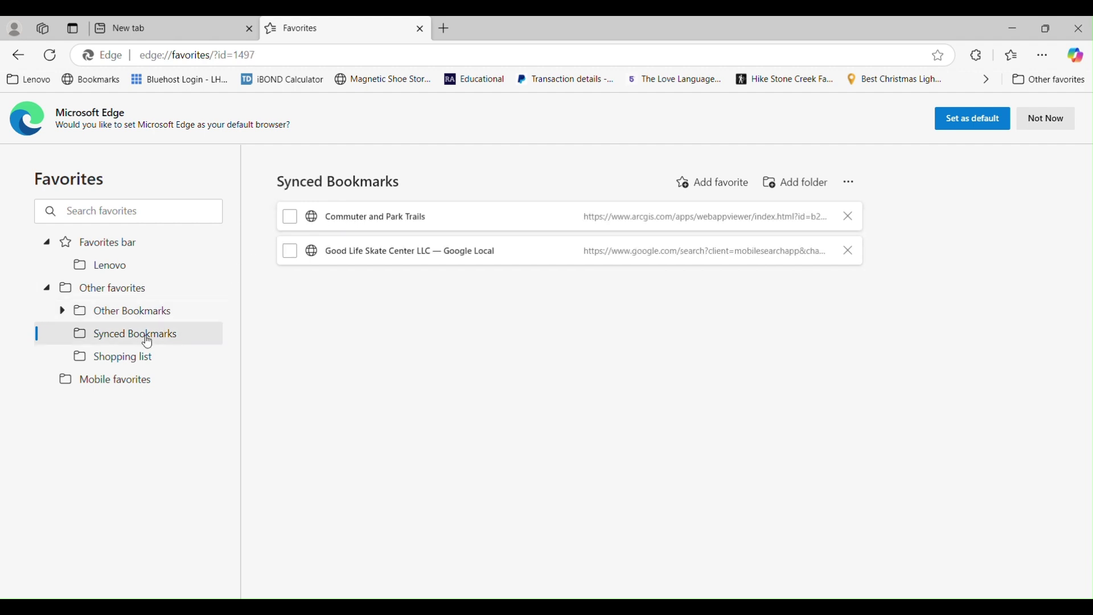
{"action": "left_click", "coordinate": [130, 362]}
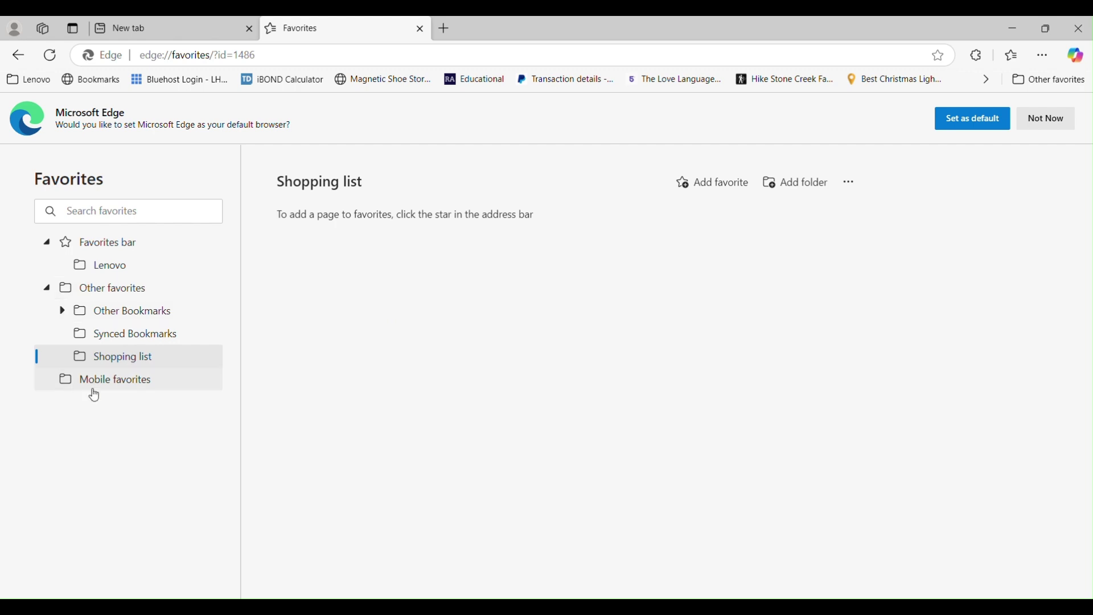
{"action": "left_click", "coordinate": [126, 390]}
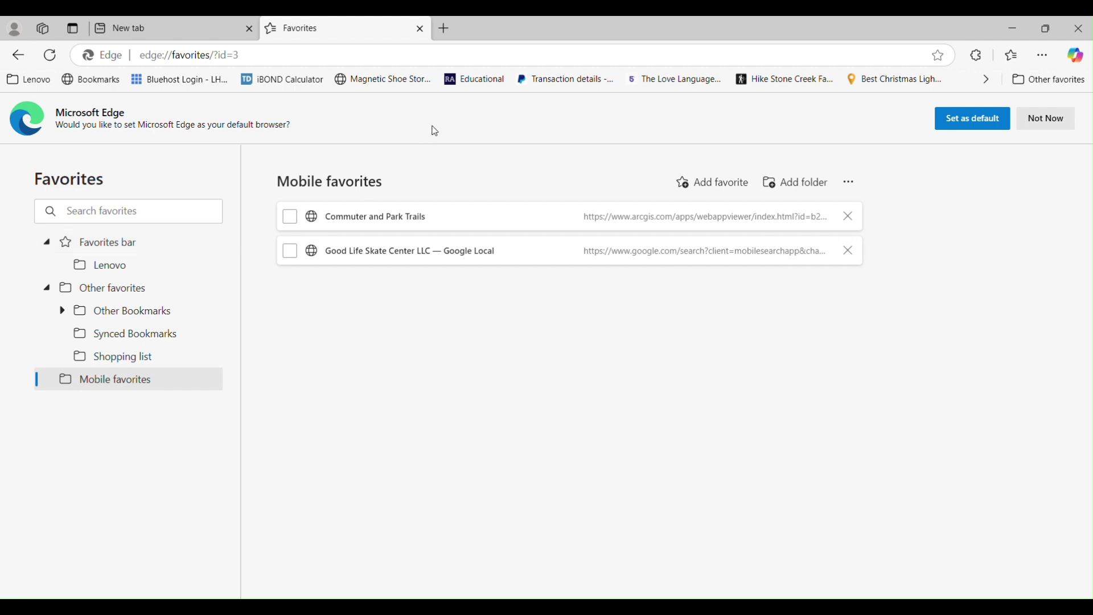
{"action": "left_click", "coordinate": [1080, 28]}
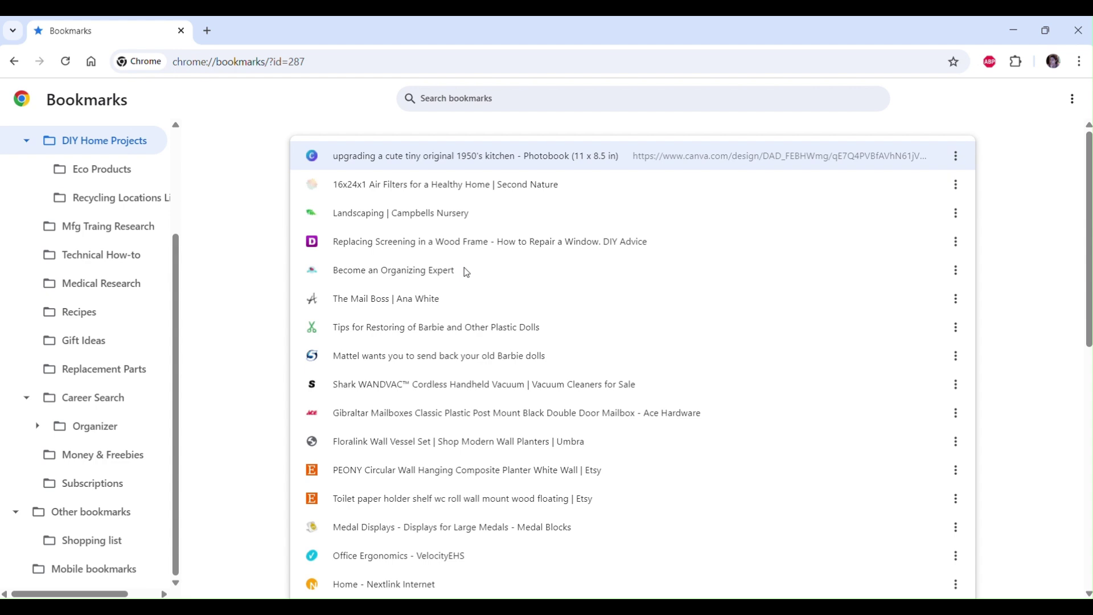
- Review the bookmark folder list in Chrome and all entries of the Mfg Traing Research folder
{"action": "scroll", "coordinate": [107, 296], "scroll_direction": "up", "scroll_amount": 1}
{"action": "scroll", "coordinate": [108, 295], "scroll_direction": "up", "scroll_amount": 2}
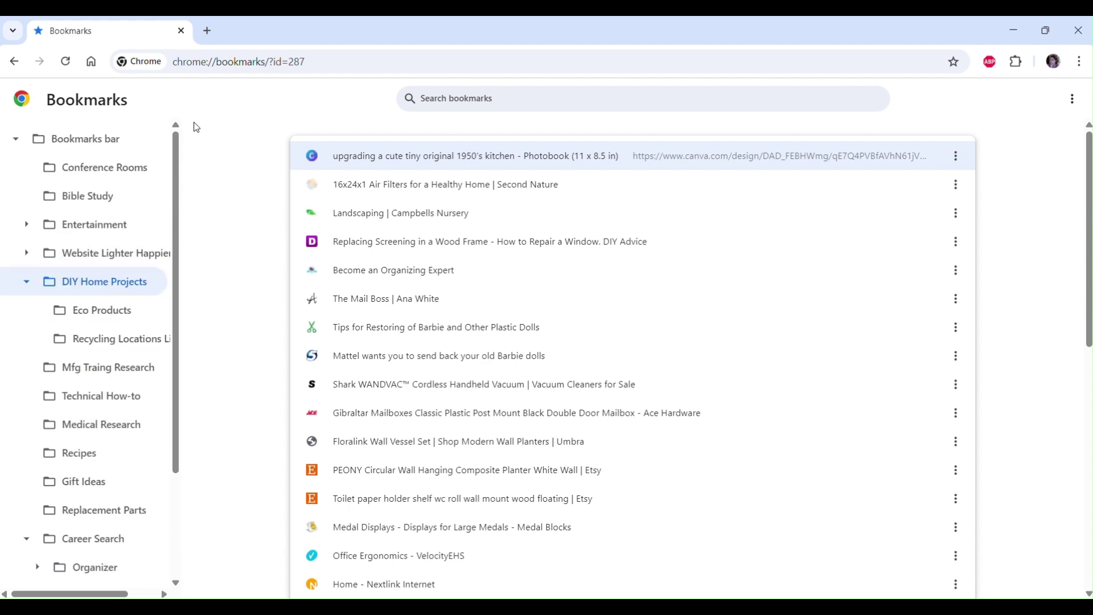
{"action": "scroll", "coordinate": [91, 273], "scroll_direction": "down", "scroll_amount": 3}
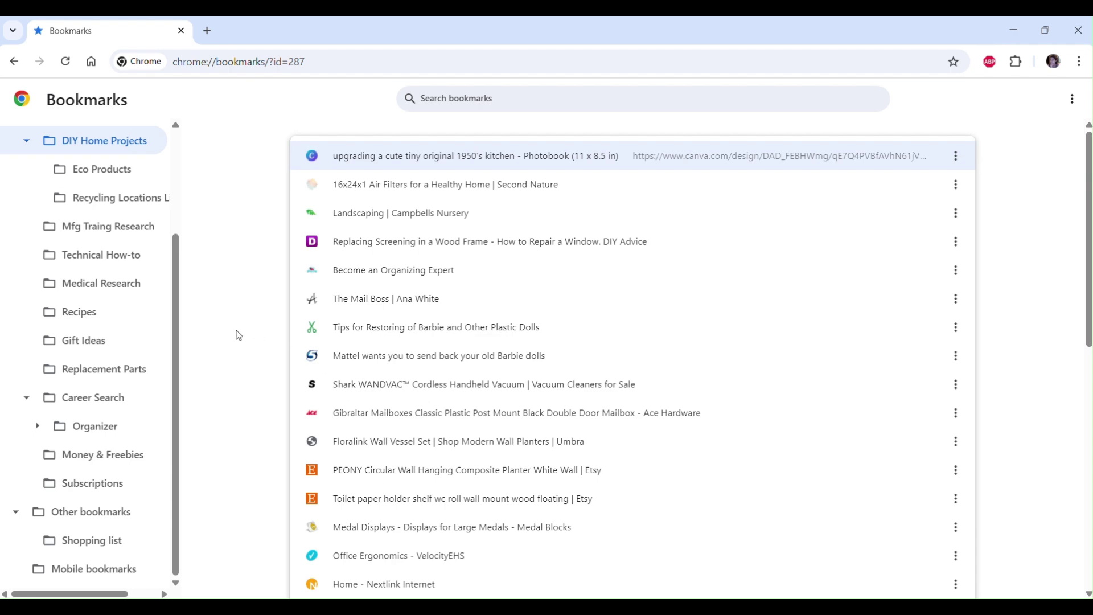
{"action": "left_click", "coordinate": [893, 560]}
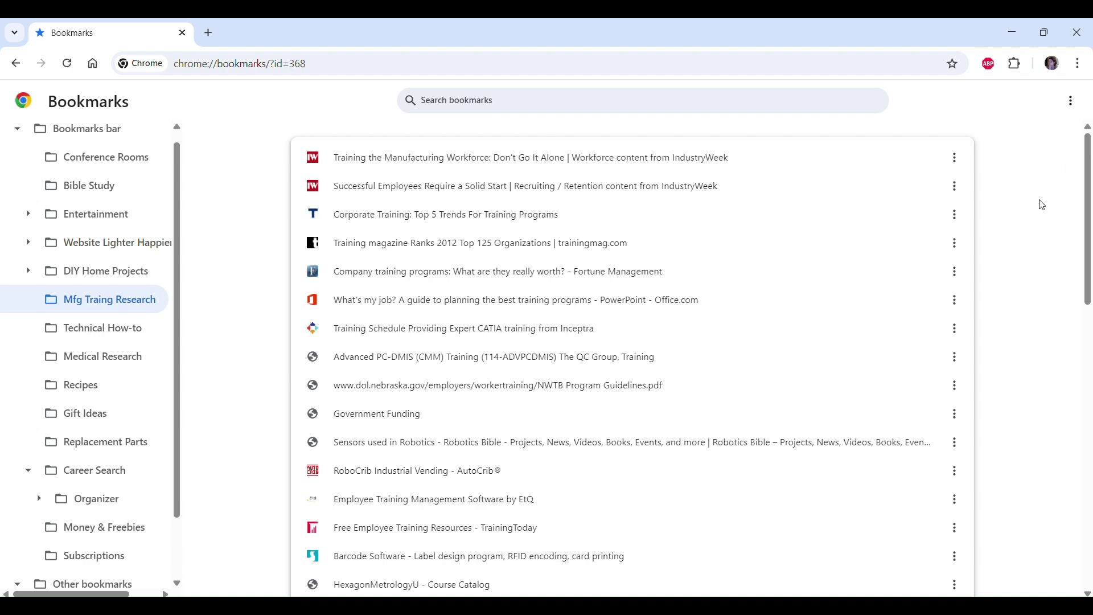
{"action": "scroll", "coordinate": [1042, 205], "scroll_direction": "down", "scroll_amount": 9}
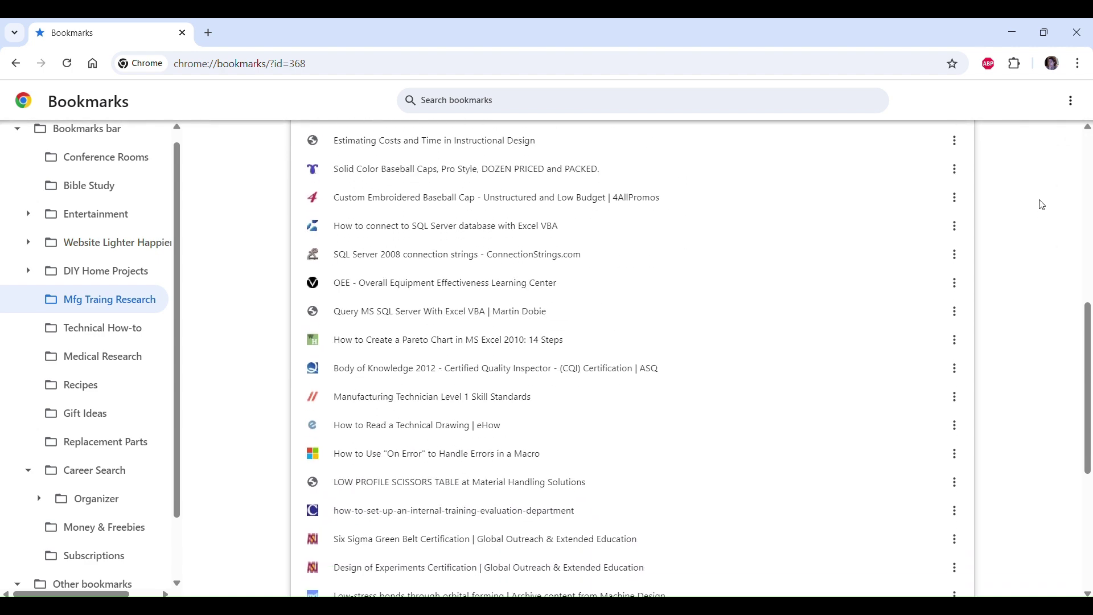
{"action": "scroll", "coordinate": [1042, 205], "scroll_direction": "down", "scroll_amount": 5}
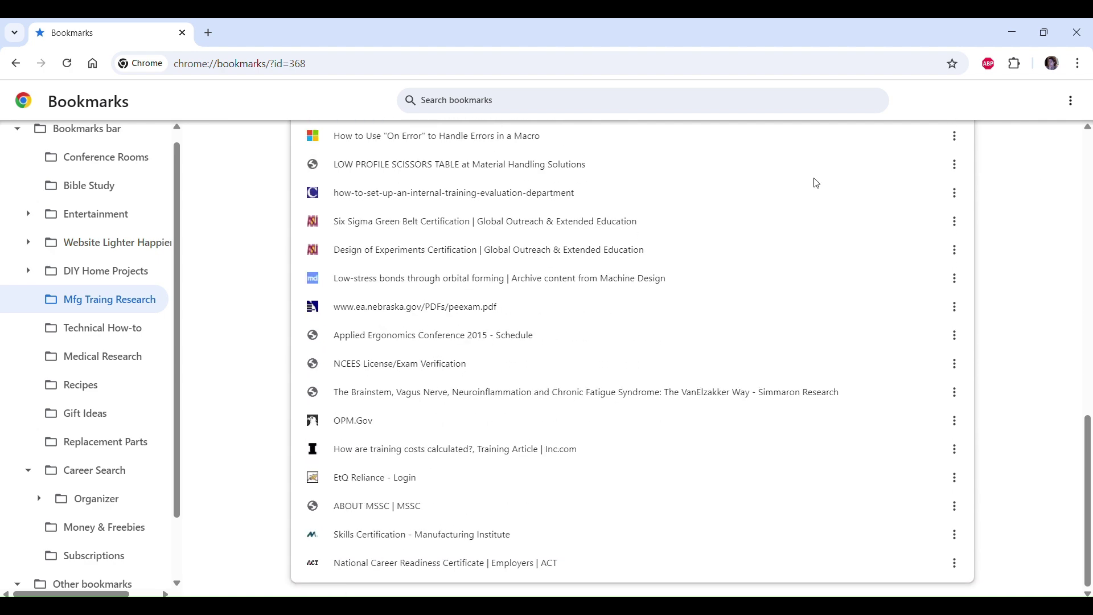
{"action": "scroll", "coordinate": [1018, 248], "scroll_direction": "up", "scroll_amount": 14}
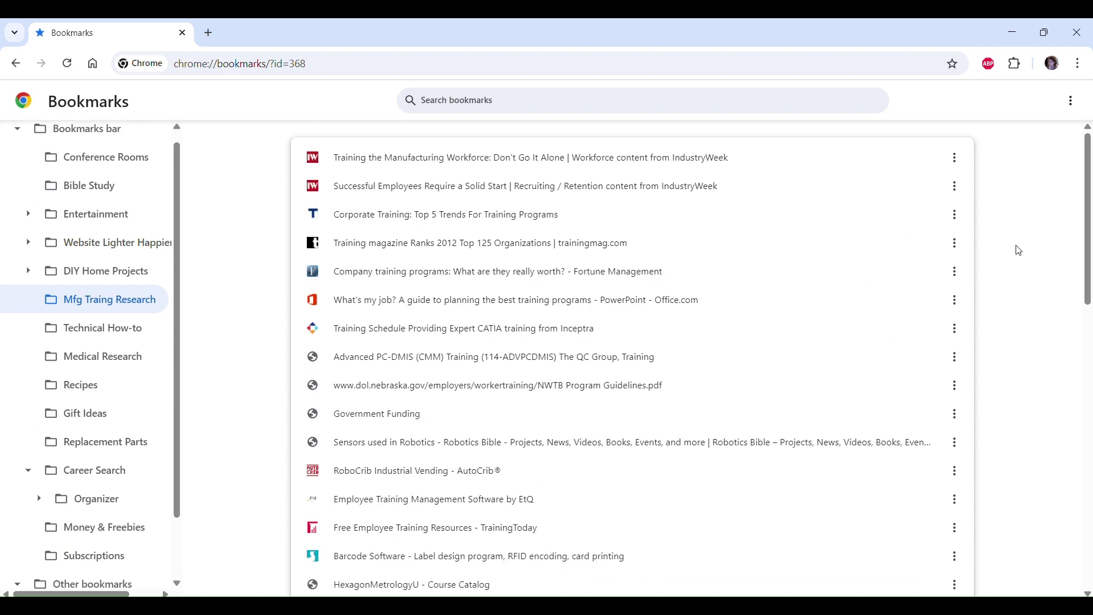
- Start exporting the bookmarks as the HTML document bookmarks_4_14_25, and cancel the save
{"action": "left_click", "coordinate": [1072, 103]}
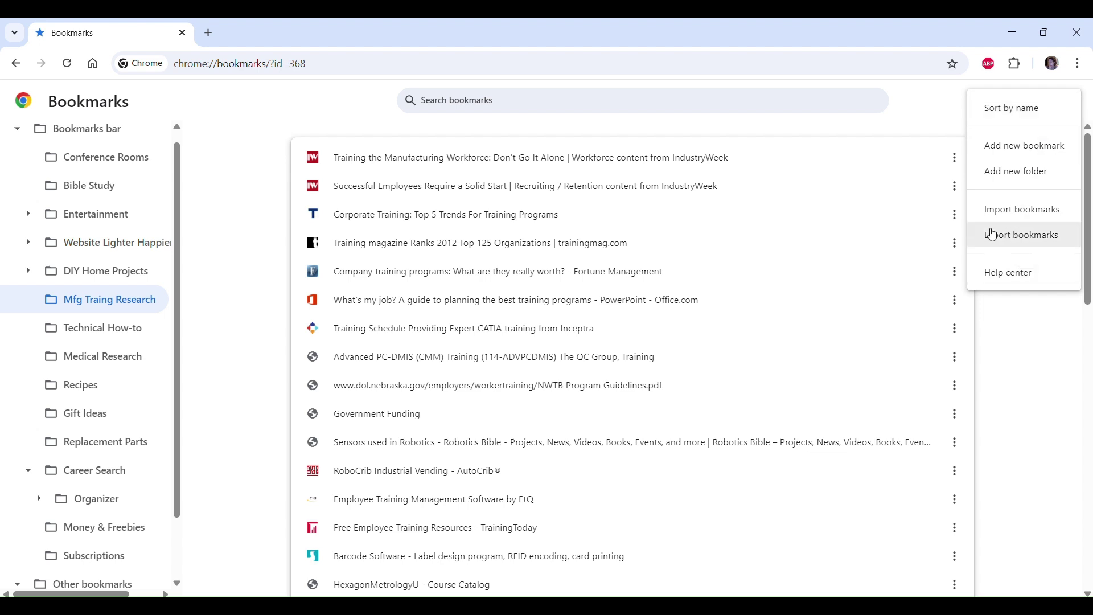
{"action": "left_click", "coordinate": [1016, 243]}
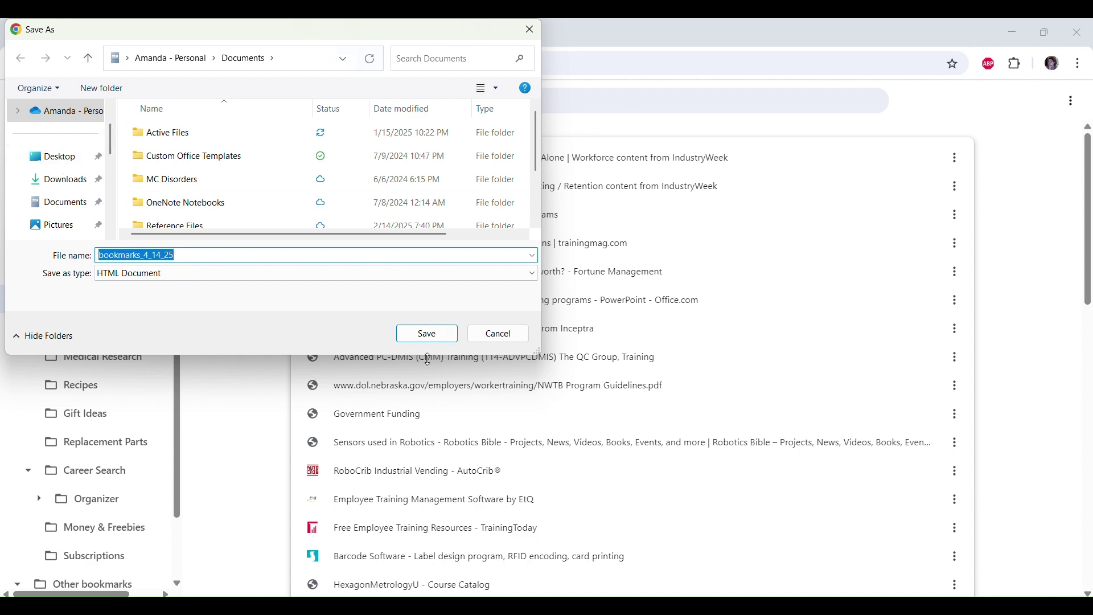
{"action": "left_click", "coordinate": [503, 339]}
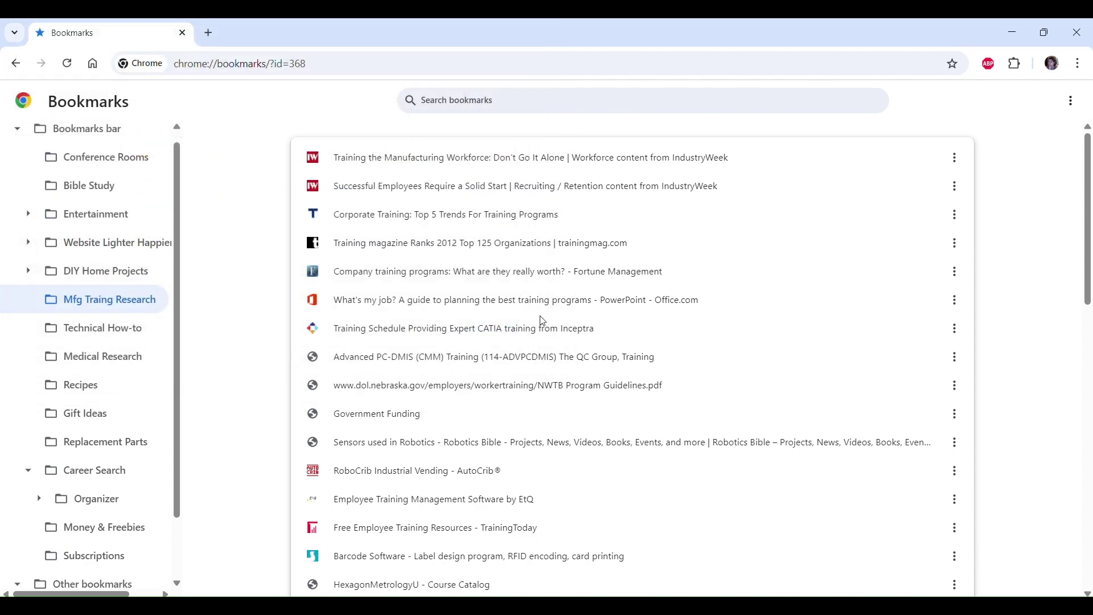
- Minimize the bookmark manager and reposition the exported bookmarks file on the desktop, just above the Business area
{"action": "left_click", "coordinate": [1013, 35]}
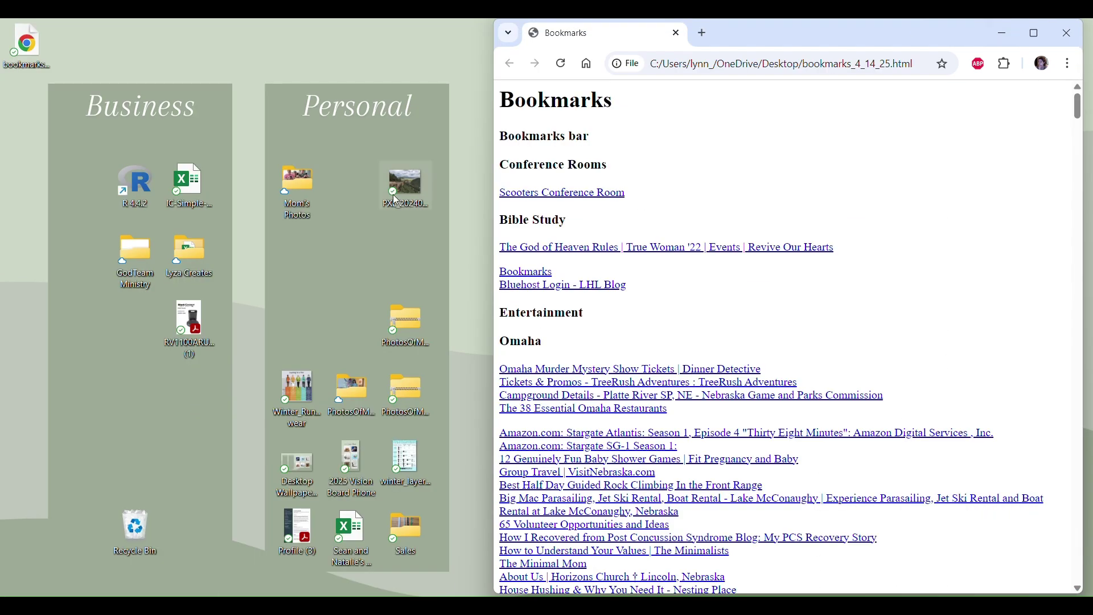
{"action": "left_click_drag", "start_coordinate": [21, 41], "coordinate": [75, 41]}
{"action": "left_click", "coordinate": [484, 171]}
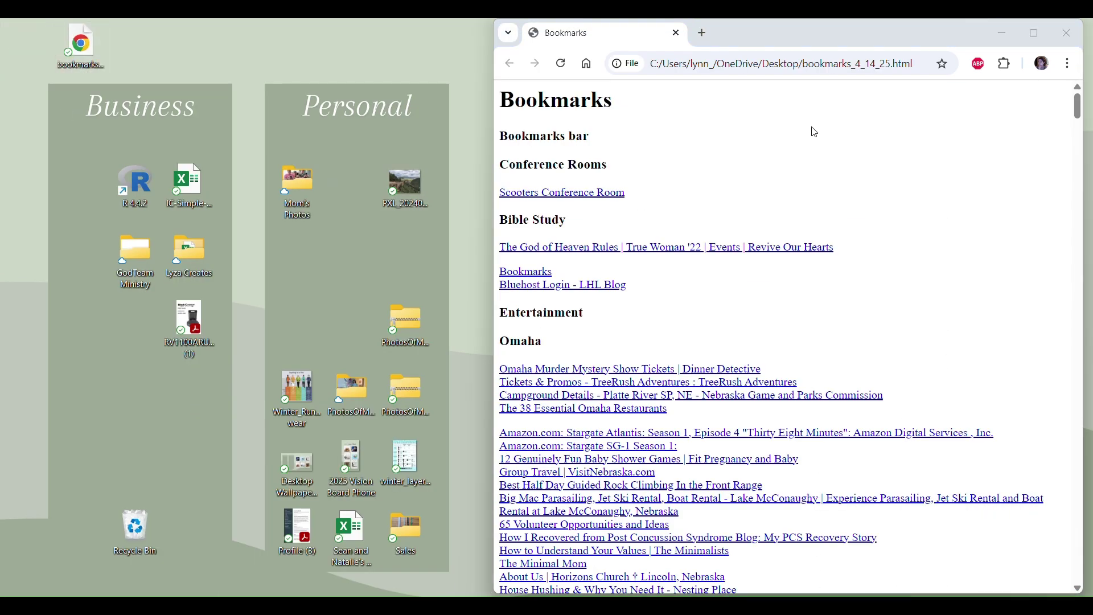
- Widen the browser window showing the exported bookmarks and highlight the Entertainment folder heading
{"action": "left_click_drag", "start_coordinate": [493, 181], "coordinate": [455, 174]}
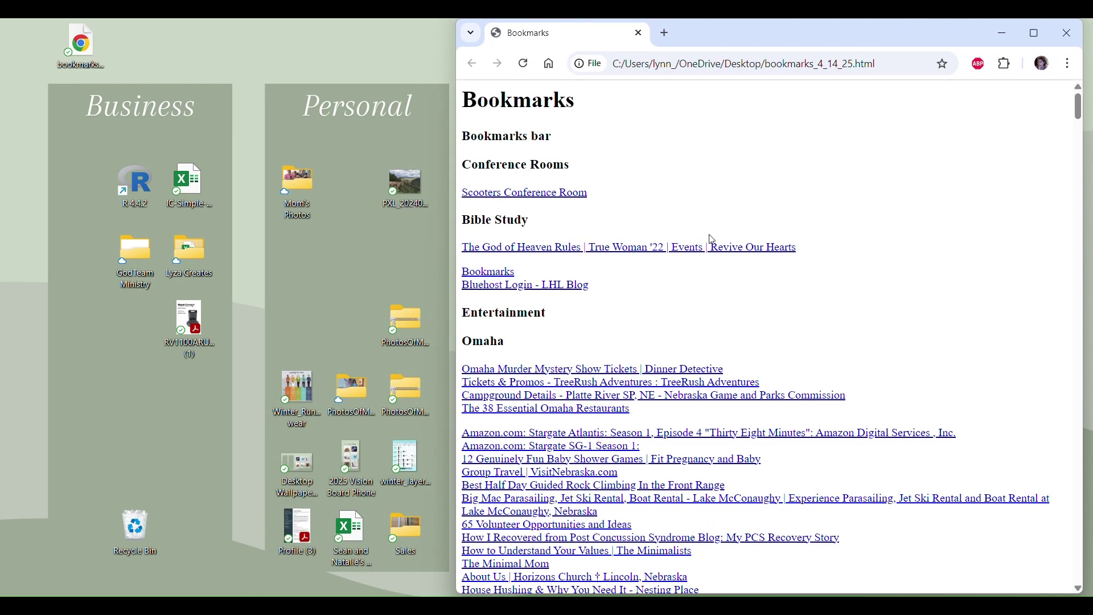
{"action": "scroll", "coordinate": [855, 313], "scroll_direction": "down", "scroll_amount": 5}
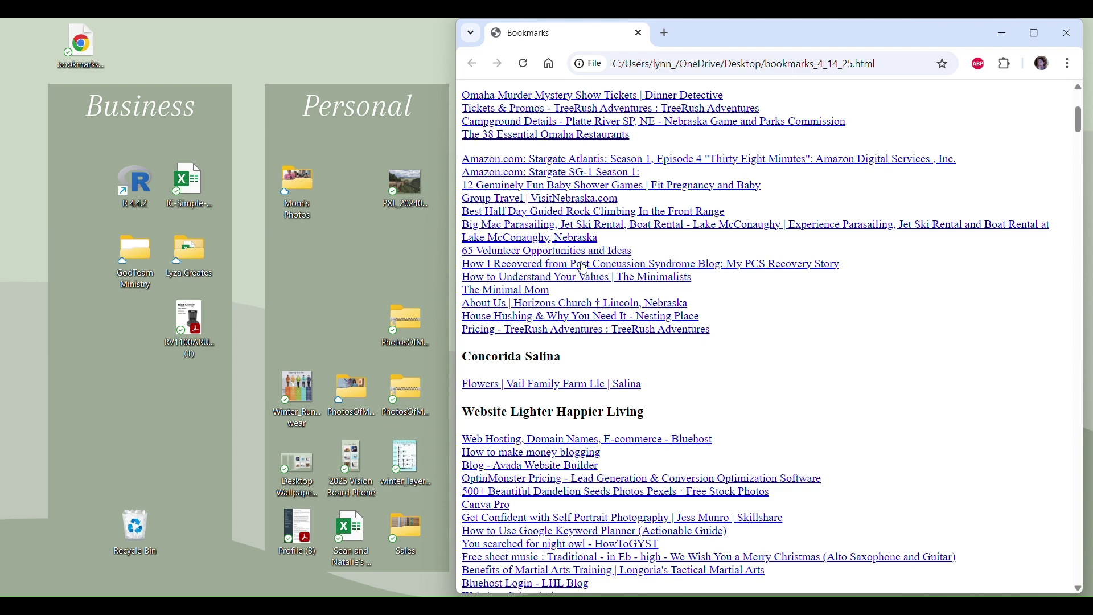
{"action": "scroll", "coordinate": [746, 399], "scroll_direction": "up", "scroll_amount": 4}
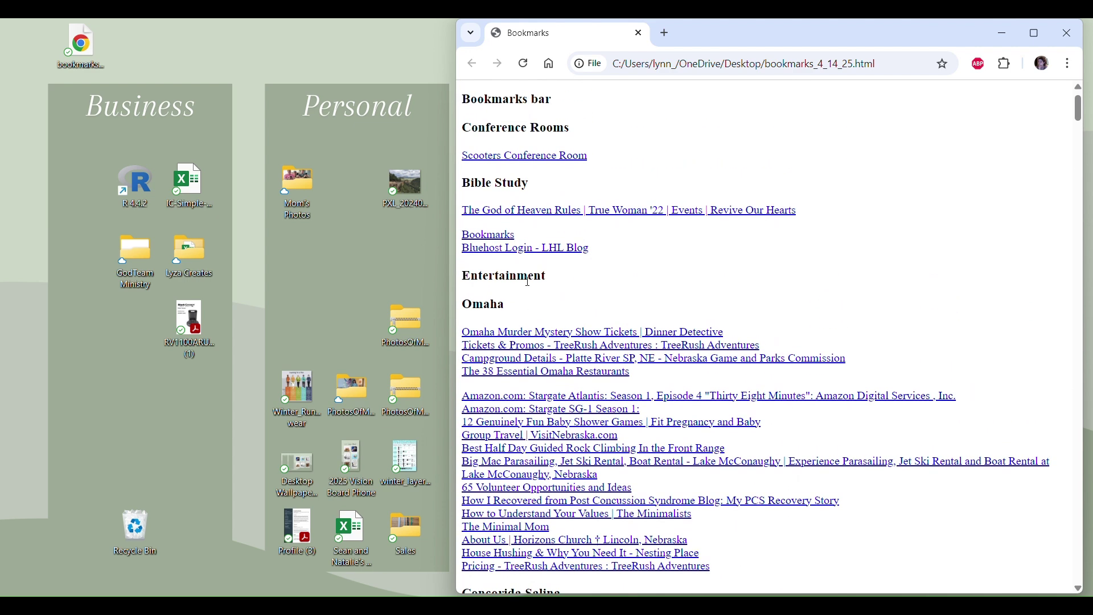
{"action": "left_click_drag", "start_coordinate": [546, 277], "coordinate": [458, 275]}
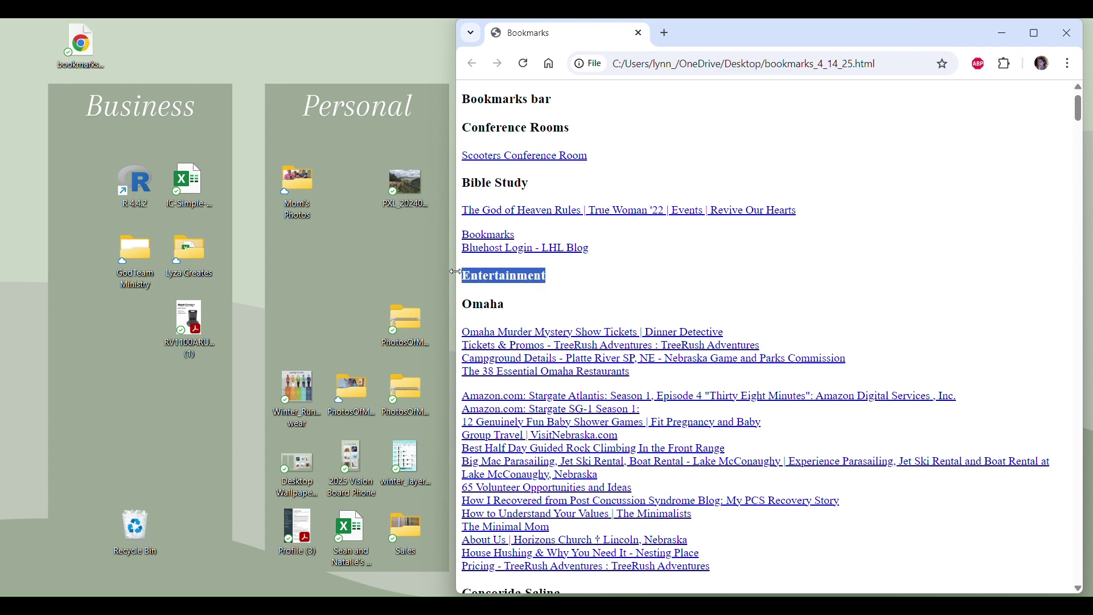
- Look through the exported bookmarks page, from the Website Lighter Happier Living folder down to the Mfg Traing Research folder
{"action": "scroll", "coordinate": [723, 421], "scroll_direction": "down", "scroll_amount": 10}
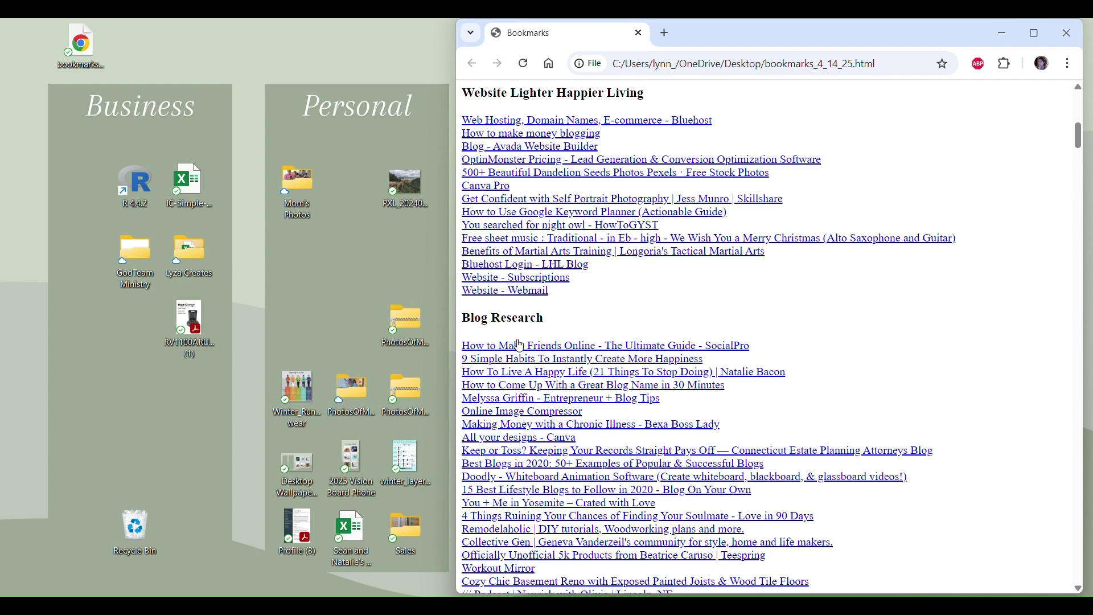
{"action": "scroll", "coordinate": [814, 330], "scroll_direction": "down", "scroll_amount": 5}
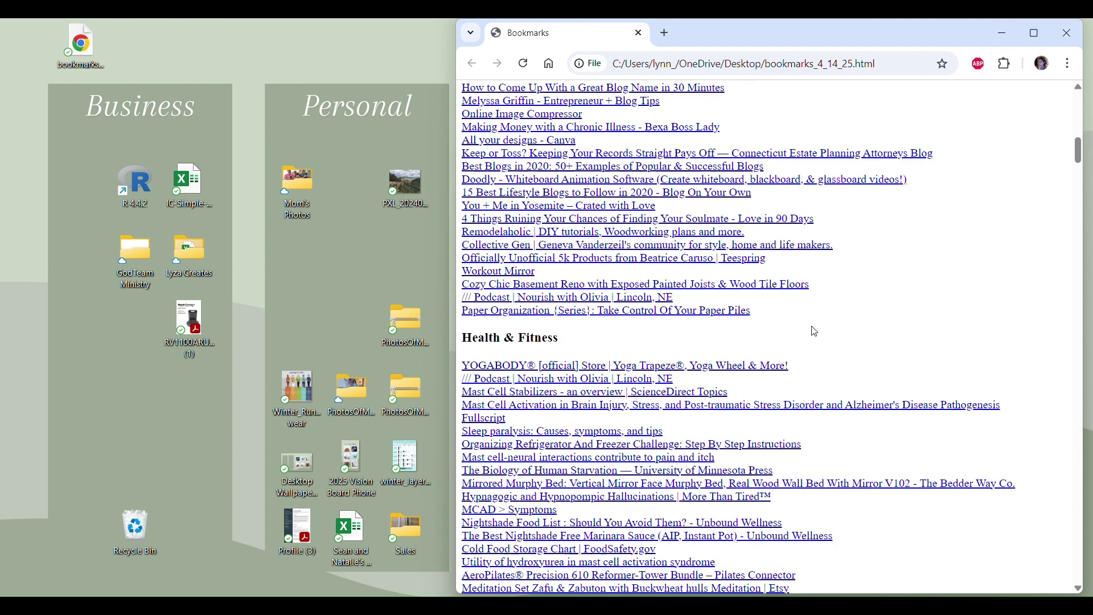
{"action": "scroll", "coordinate": [814, 332], "scroll_direction": "down", "scroll_amount": 3}
{"action": "scroll", "coordinate": [814, 331], "scroll_direction": "up", "scroll_amount": 5}
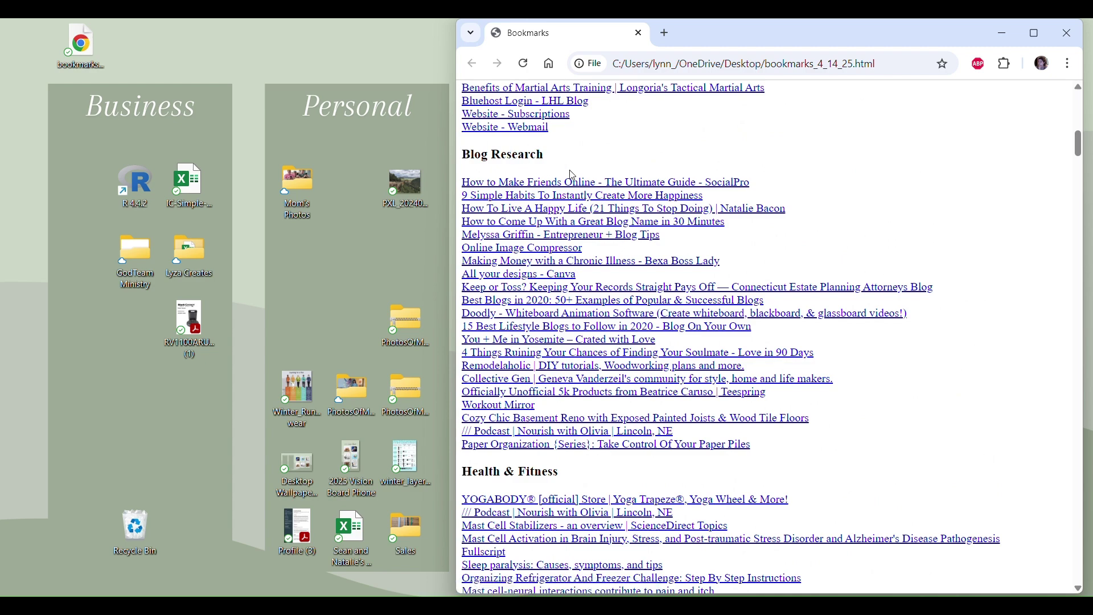
{"action": "scroll", "coordinate": [831, 433], "scroll_direction": "down", "scroll_amount": 6}
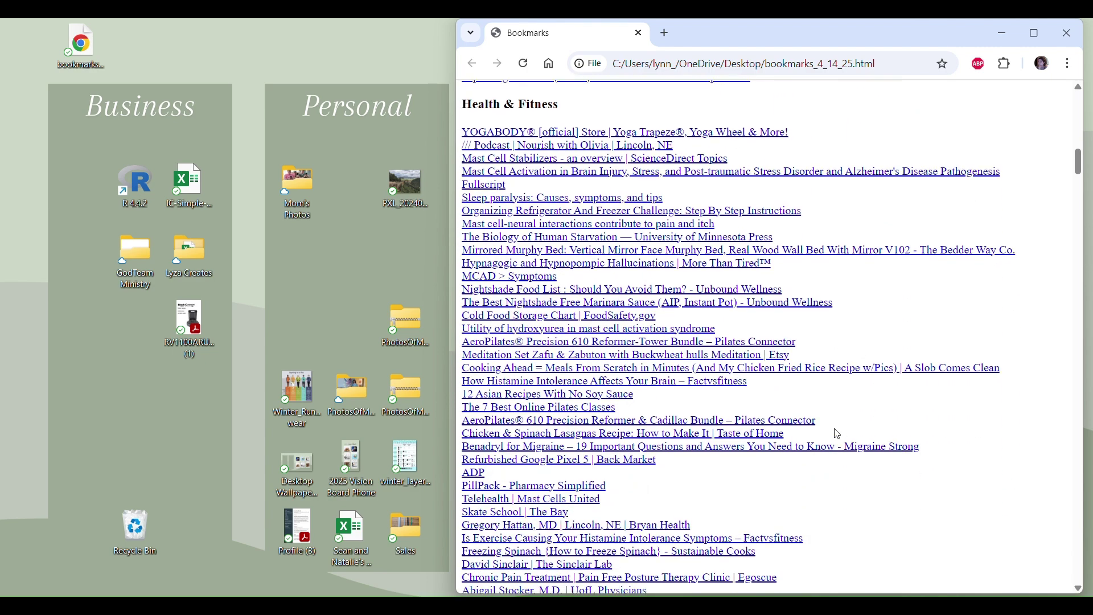
{"action": "scroll", "coordinate": [831, 415], "scroll_direction": "down", "scroll_amount": 3}
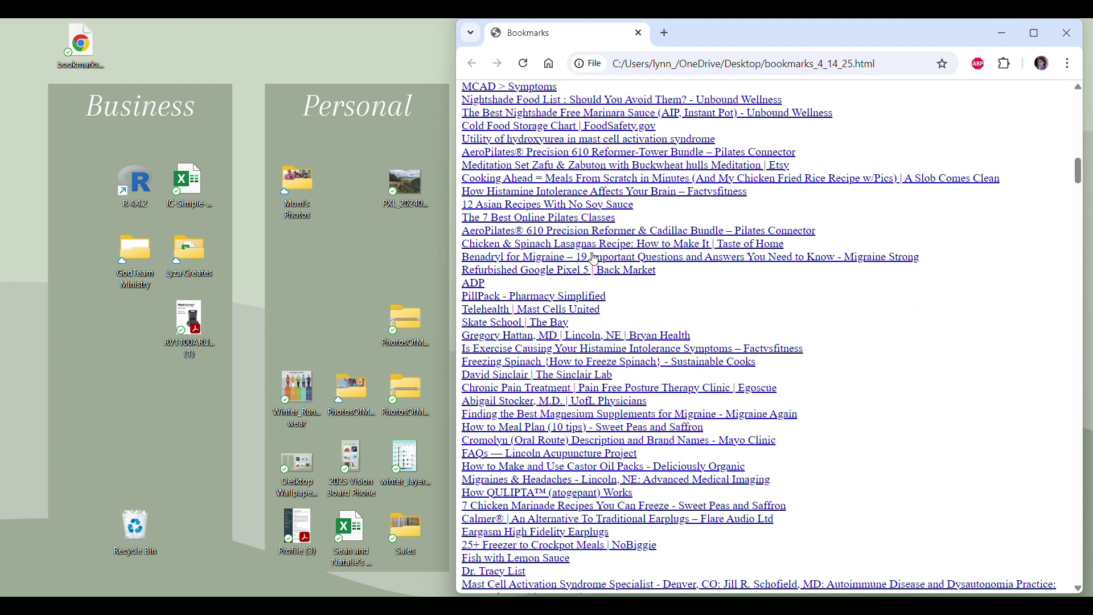
{"action": "scroll", "coordinate": [903, 444], "scroll_direction": "down", "scroll_amount": 10}
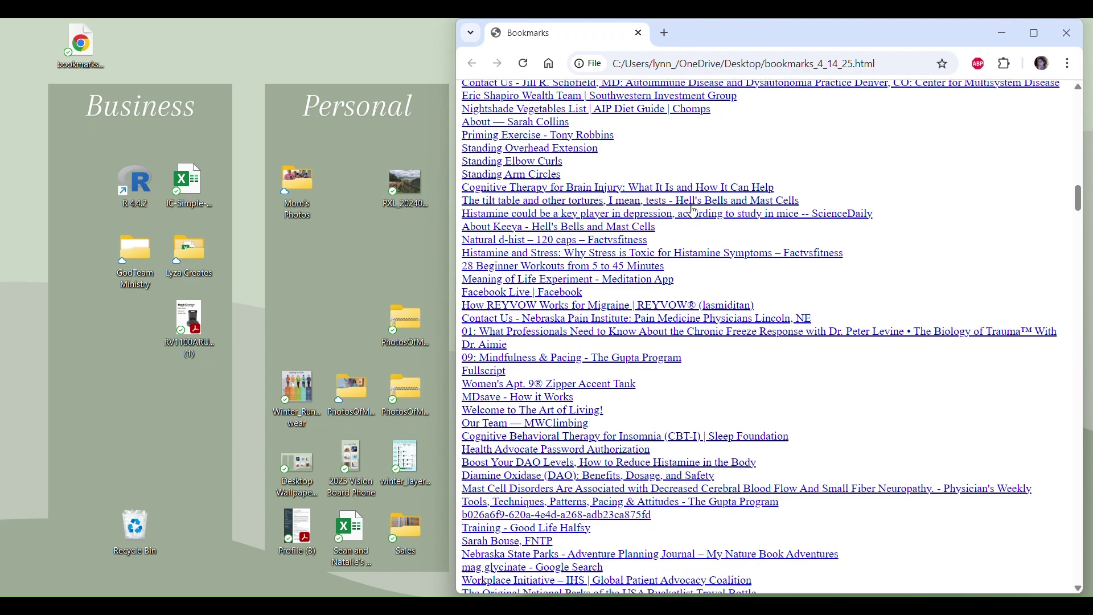
{"action": "scroll", "coordinate": [745, 515], "scroll_direction": "down", "scroll_amount": 15}
{"action": "scroll", "coordinate": [745, 515], "scroll_direction": "down", "scroll_amount": 20}
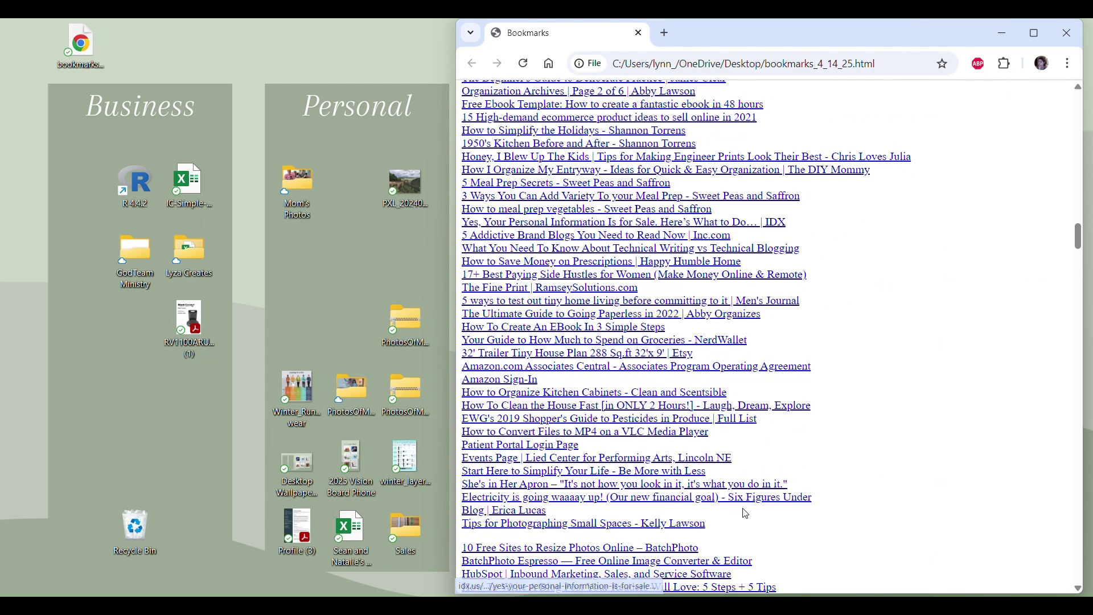
{"action": "scroll", "coordinate": [745, 515], "scroll_direction": "down", "scroll_amount": 7}
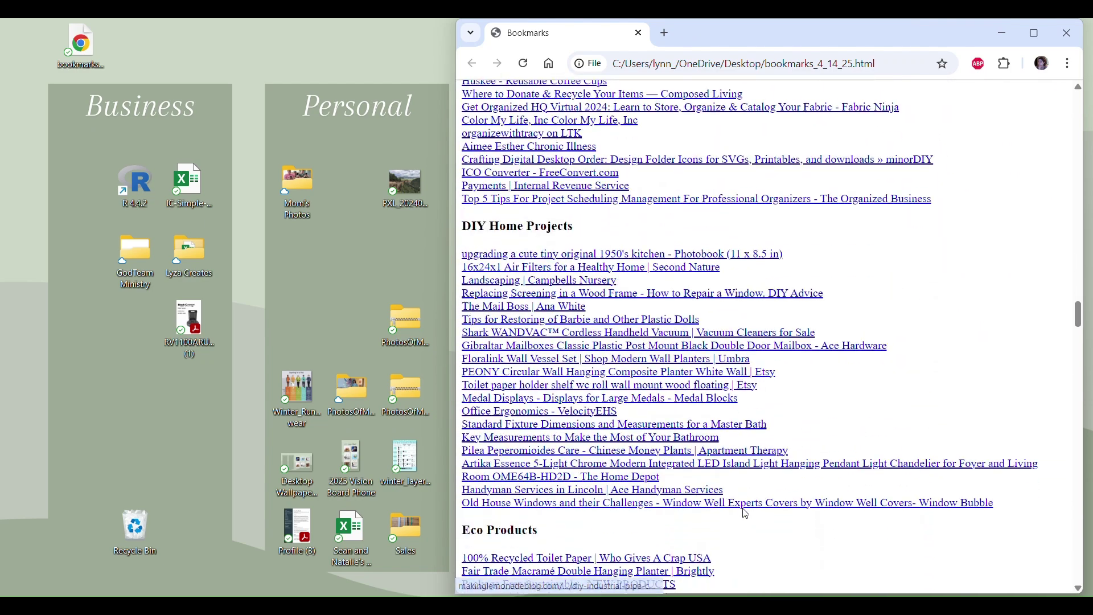
{"action": "scroll", "coordinate": [882, 436], "scroll_direction": "down", "scroll_amount": 13}
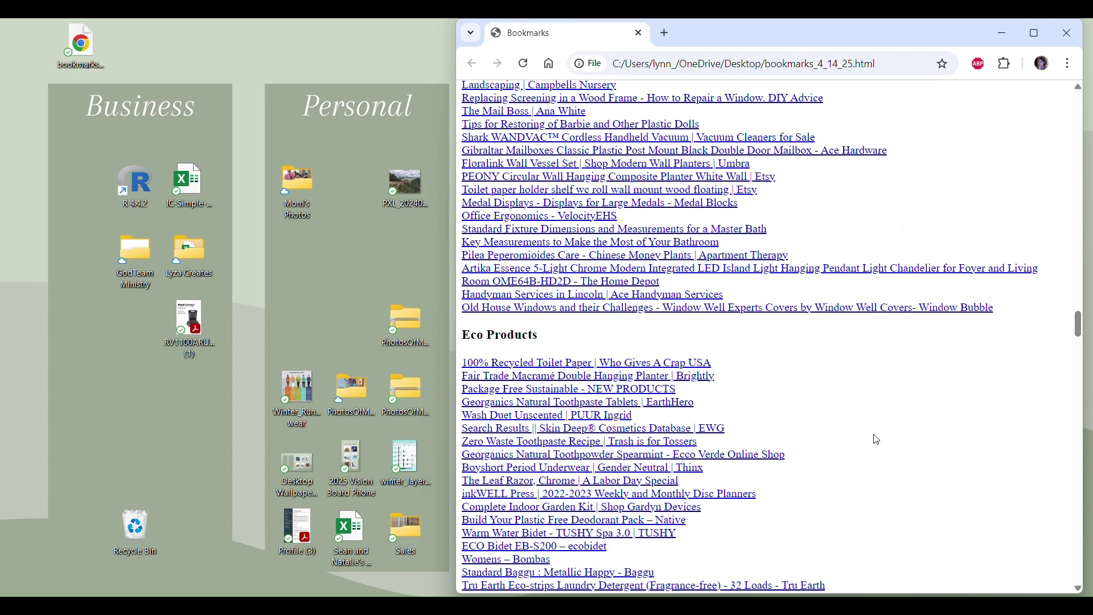
{"action": "scroll", "coordinate": [877, 439], "scroll_direction": "down", "scroll_amount": 2}
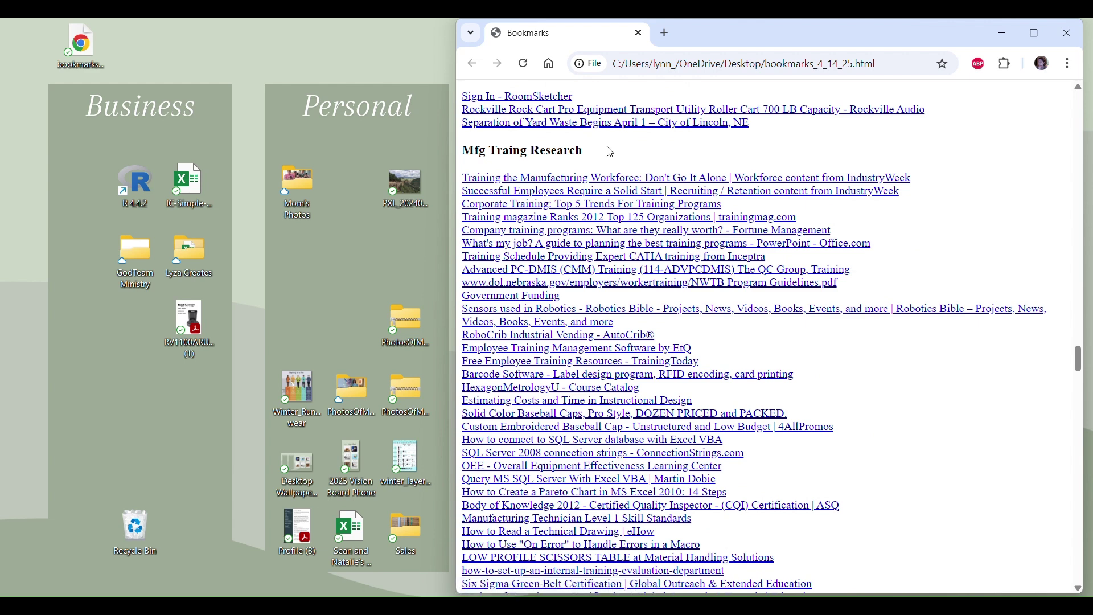
- Open the exported bookmarks file from the desktop in Notepad, making Notepad the permanent app for .html files
{"action": "left_click", "coordinate": [74, 45]}
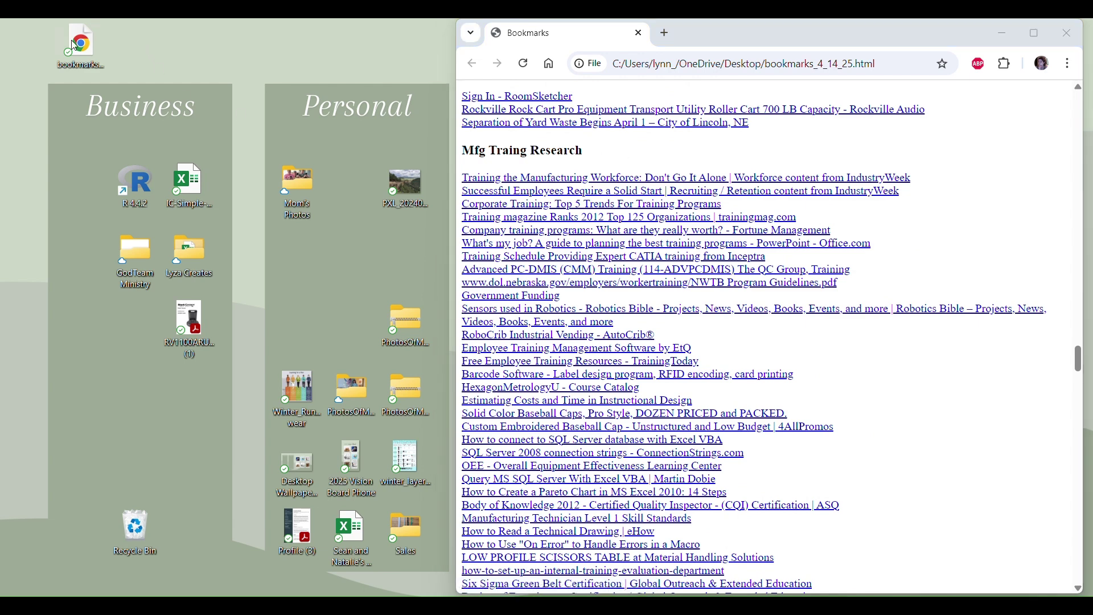
{"action": "right_click", "coordinate": [74, 45]}
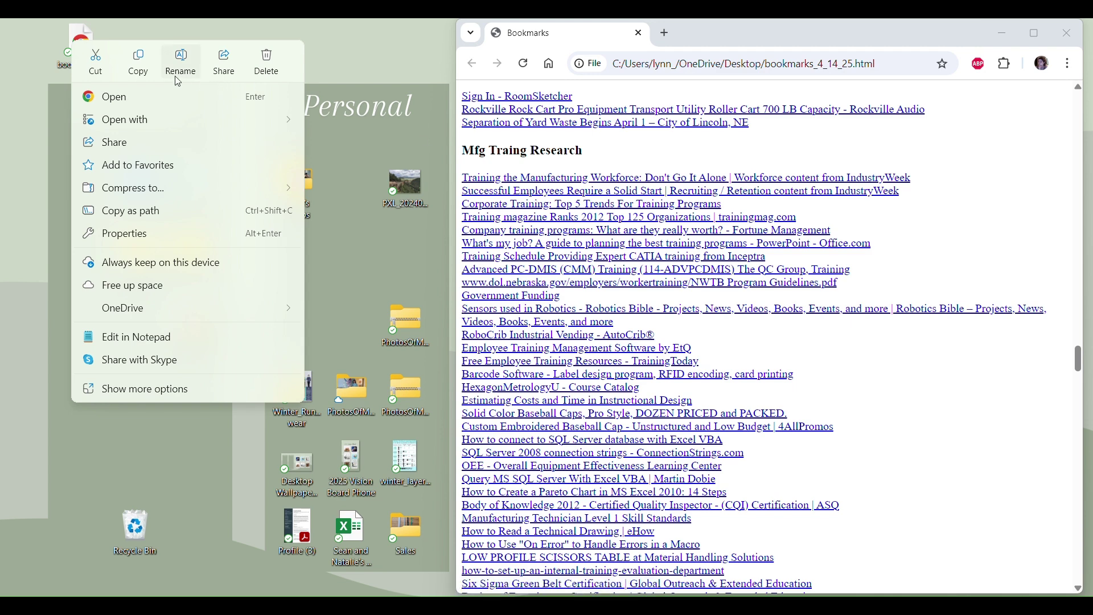
{"action": "mouse_move", "coordinate": [141, 120]}
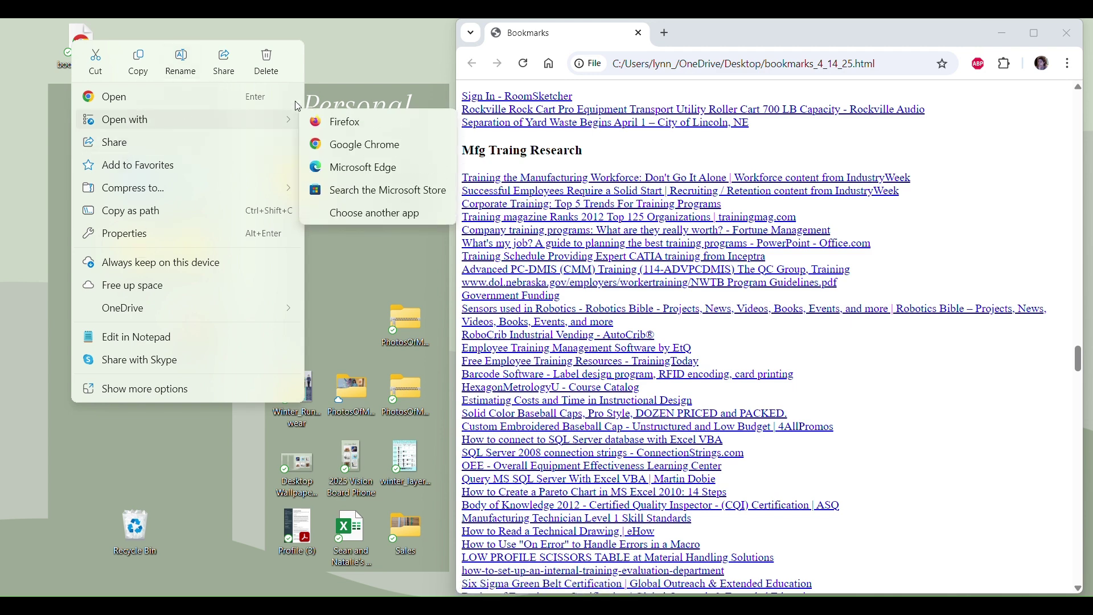
{"action": "left_click", "coordinate": [378, 218]}
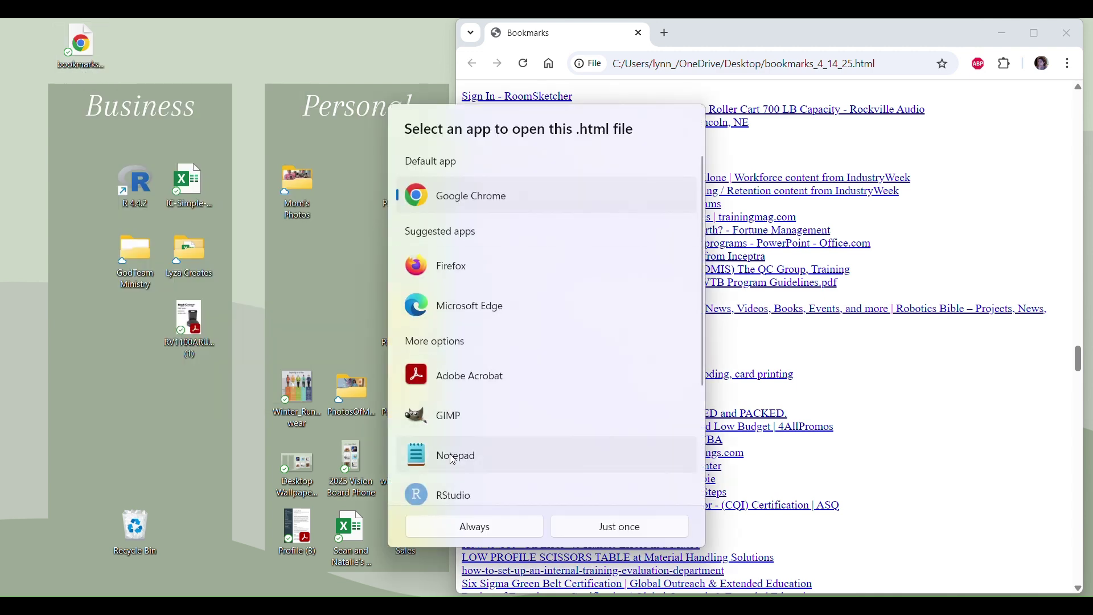
{"action": "left_click", "coordinate": [454, 459]}
{"action": "left_click", "coordinate": [505, 528]}
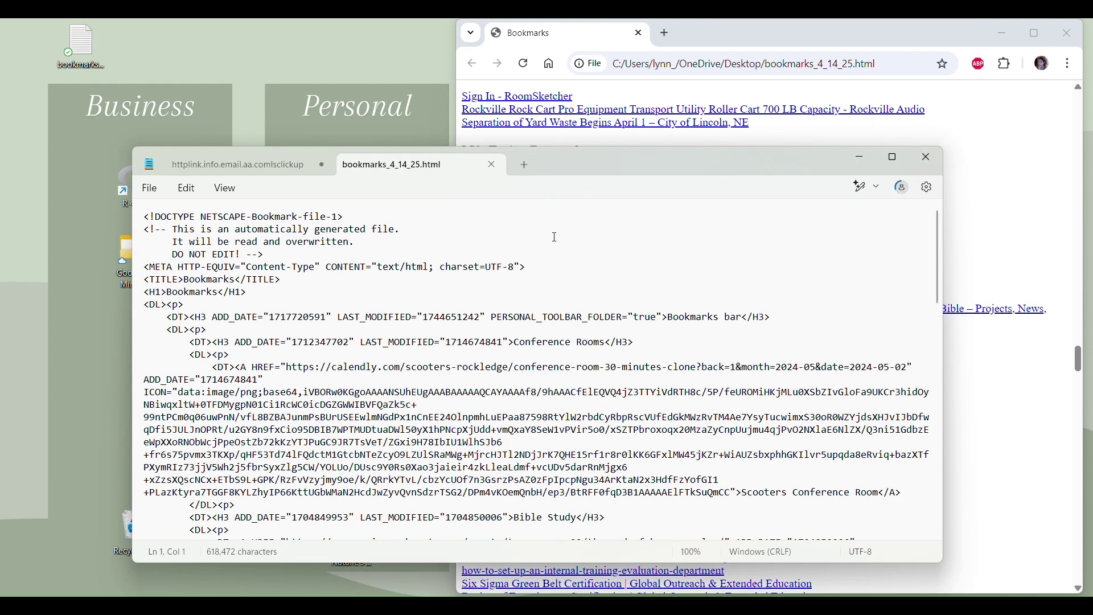
- Move the Notepad window toward the desktop's upper-left corner, then make it taller and narrower so the bookmarks page shows beside it
{"action": "left_click_drag", "start_coordinate": [569, 162], "coordinate": [485, 62]}
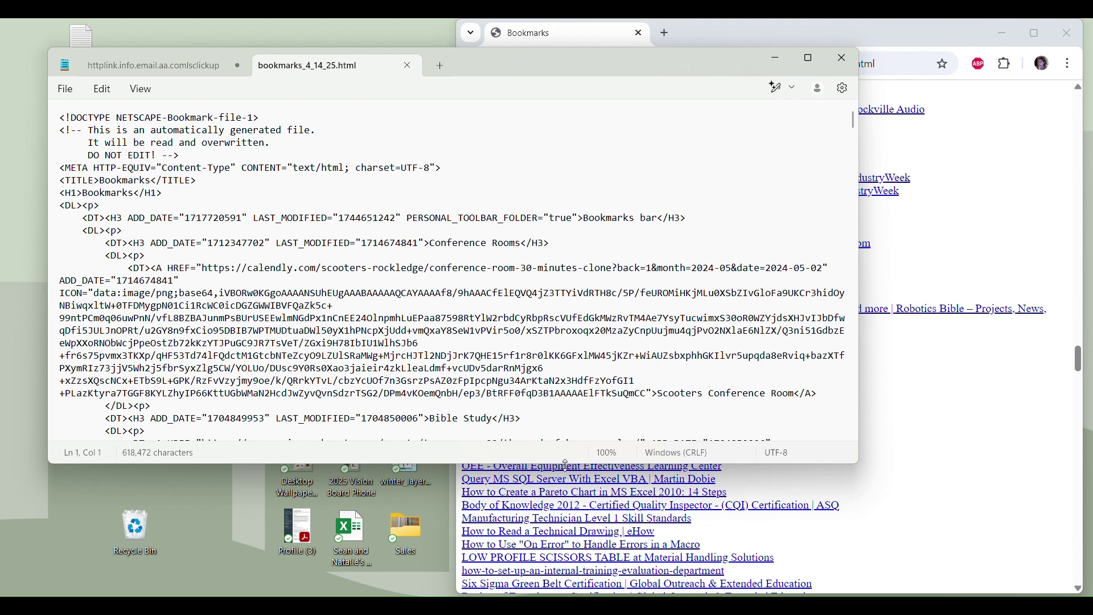
{"action": "left_click_drag", "start_coordinate": [571, 464], "coordinate": [582, 589]}
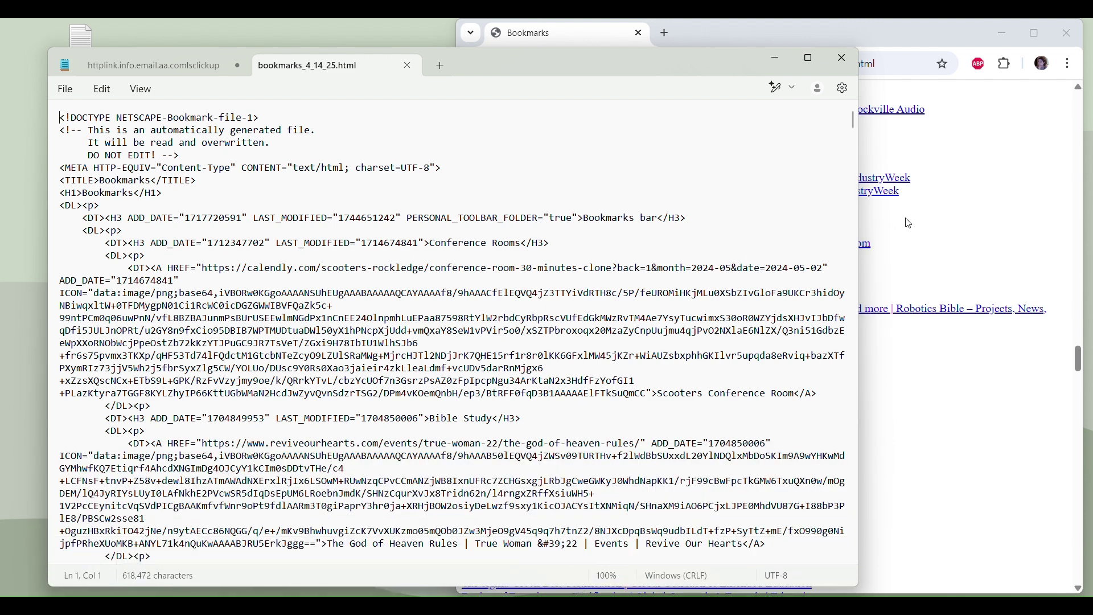
{"action": "left_click_drag", "start_coordinate": [861, 157], "coordinate": [665, 153]}
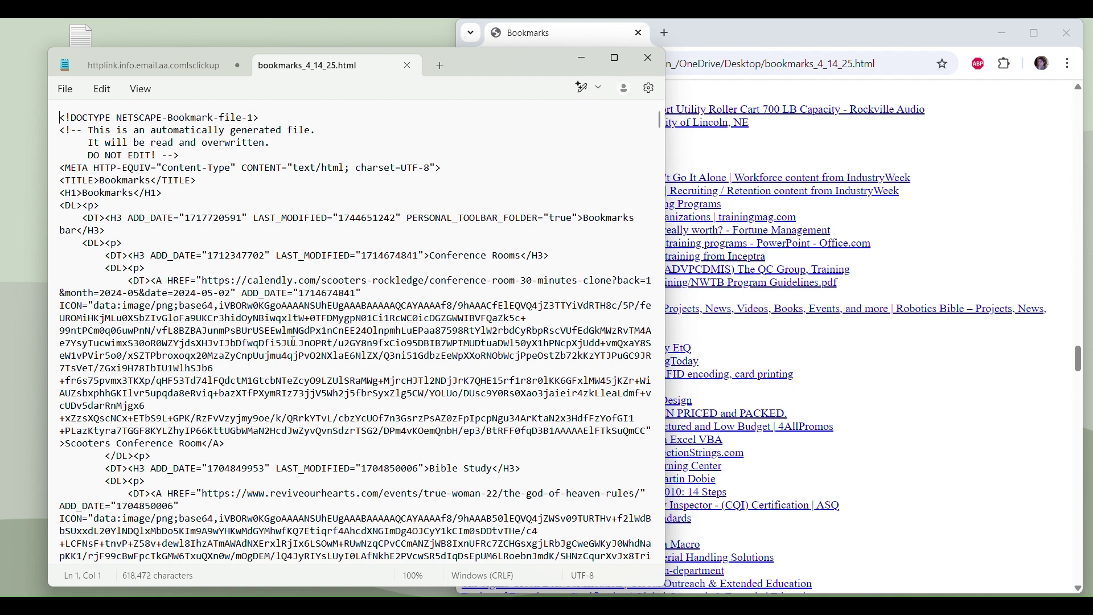
- Highlight the Mfg Traing Research heading on the bookmarks page and examine how the HTML source in Notepad is structured
{"action": "left_click", "coordinate": [825, 438]}
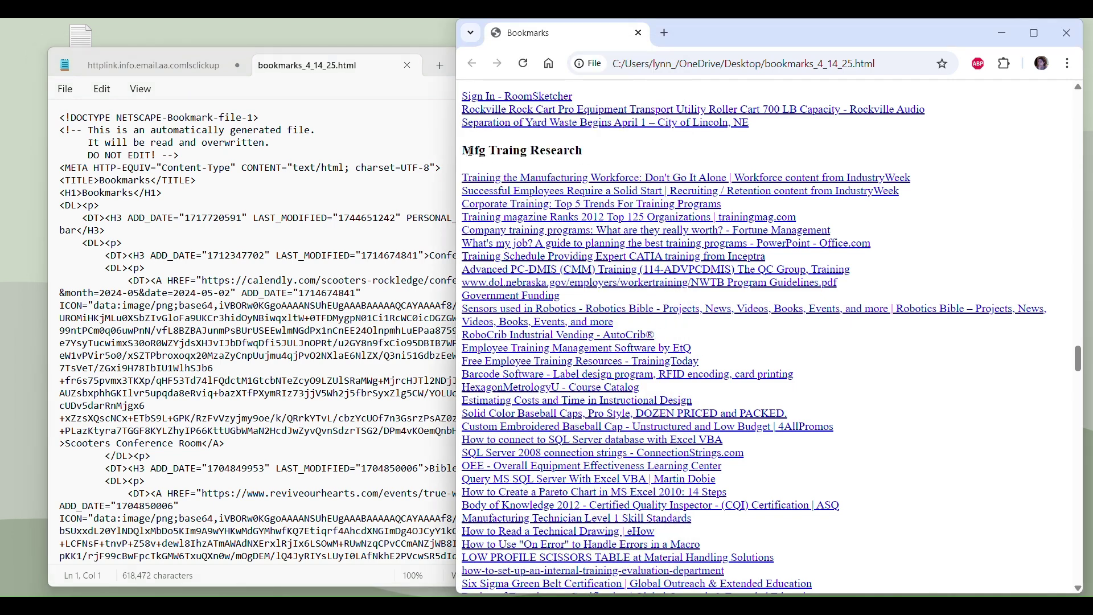
{"action": "left_click_drag", "start_coordinate": [463, 150], "coordinate": [627, 157]}
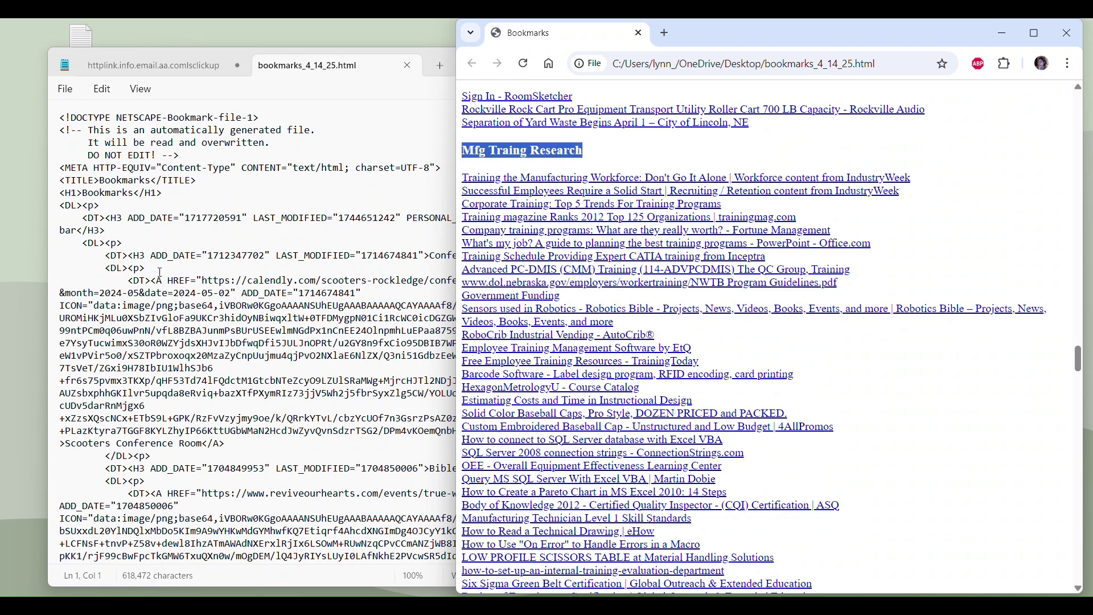
{"action": "scroll", "coordinate": [123, 456], "scroll_direction": "down", "scroll_amount": 4}
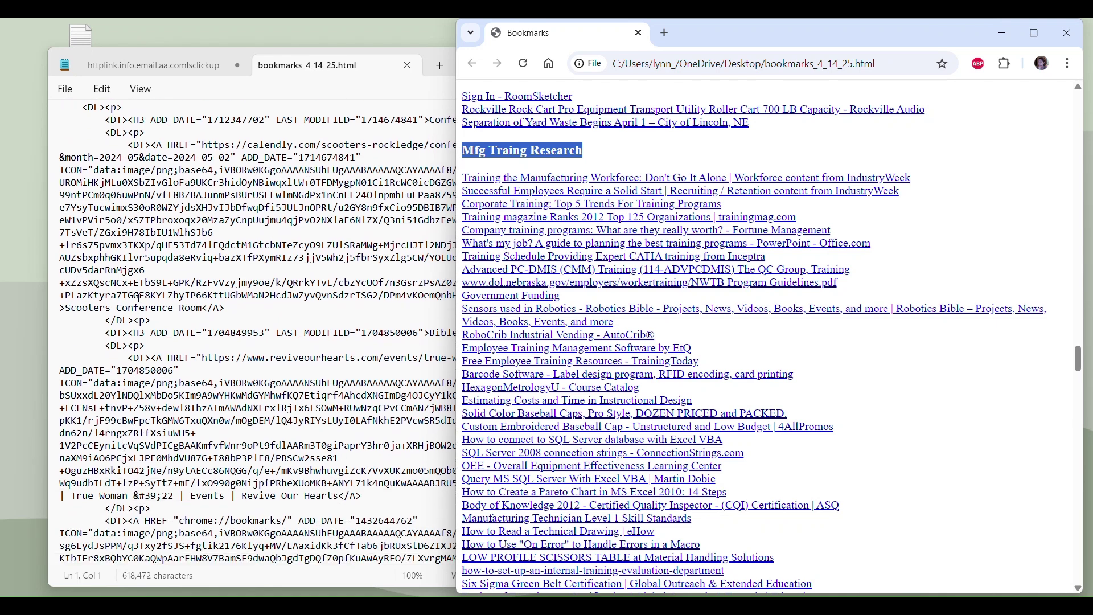
{"action": "scroll", "coordinate": [140, 283], "scroll_direction": "up", "scroll_amount": 4}
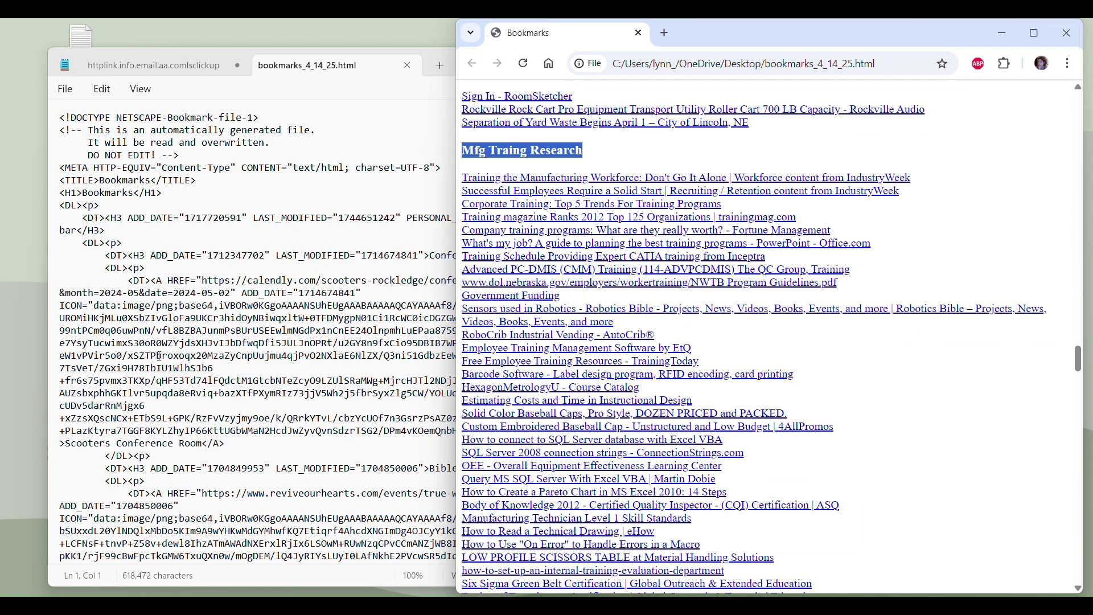
- Highlight the complete H3 element of the Bible Study folder in the HTML source
{"action": "left_click", "coordinate": [126, 477]}
{"action": "left_click_drag", "start_coordinate": [128, 468], "coordinate": [360, 478]}
{"action": "left_click_drag", "start_coordinate": [488, 477], "coordinate": [565, 467]}
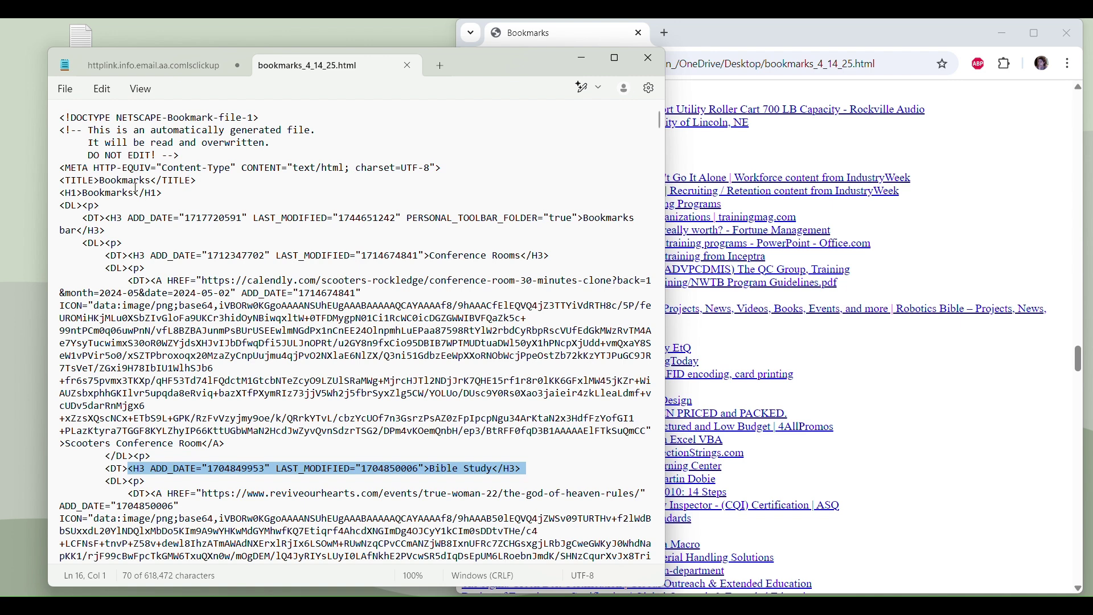
- Insert a blank line after the H1 Bookmarks heading in the HTML source and return to the bookmarks page in Chrome
{"action": "left_click", "coordinate": [163, 193]}
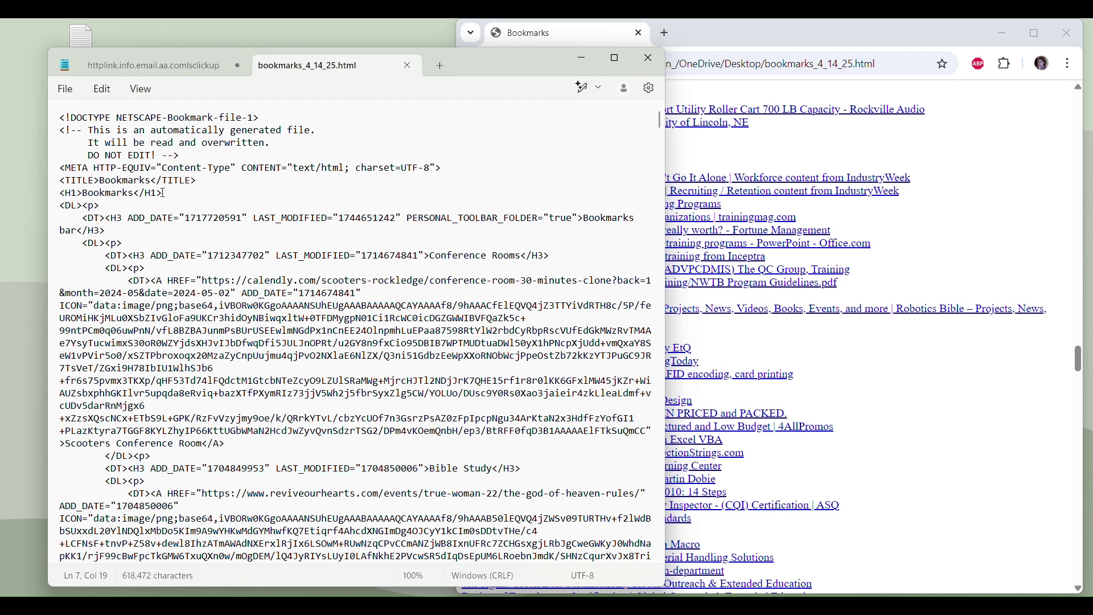
{"action": "key", "text": "Return"}
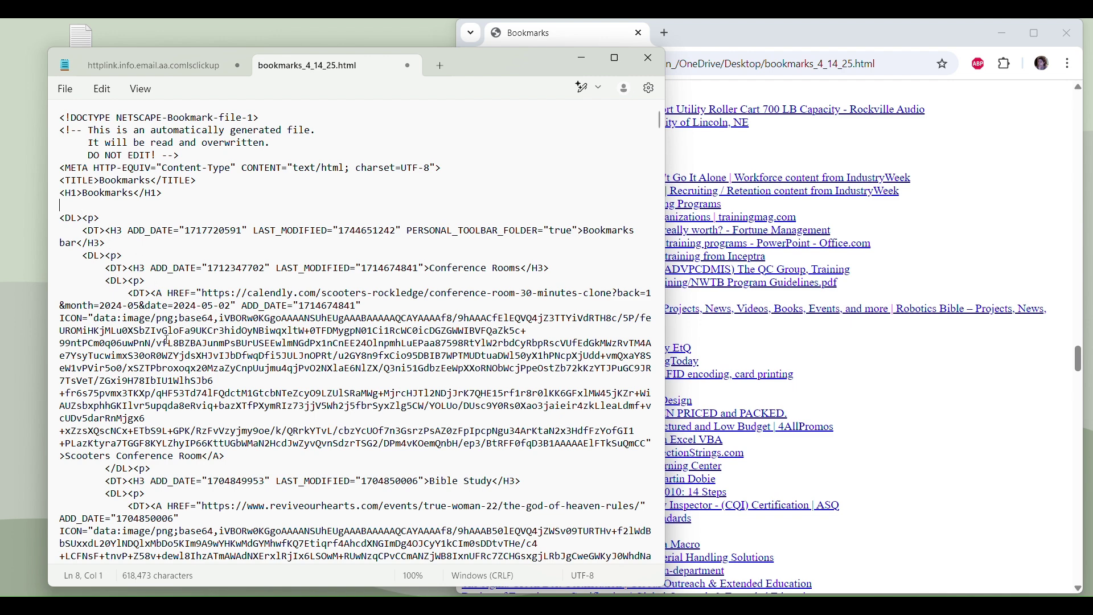
{"action": "right_click", "coordinate": [265, 245]}
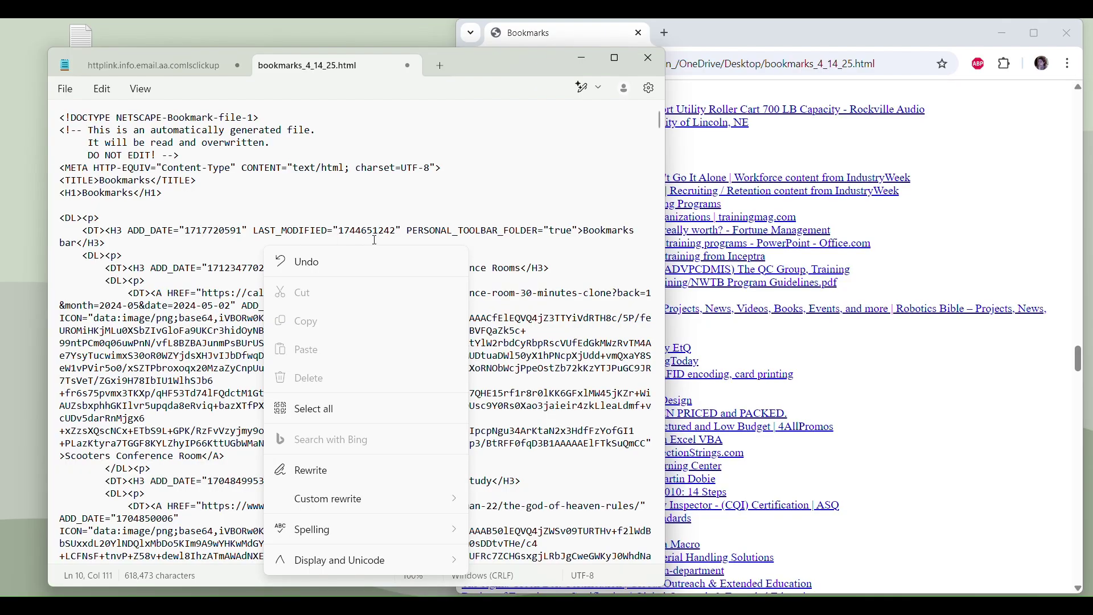
{"action": "left_click", "coordinate": [1053, 220]}
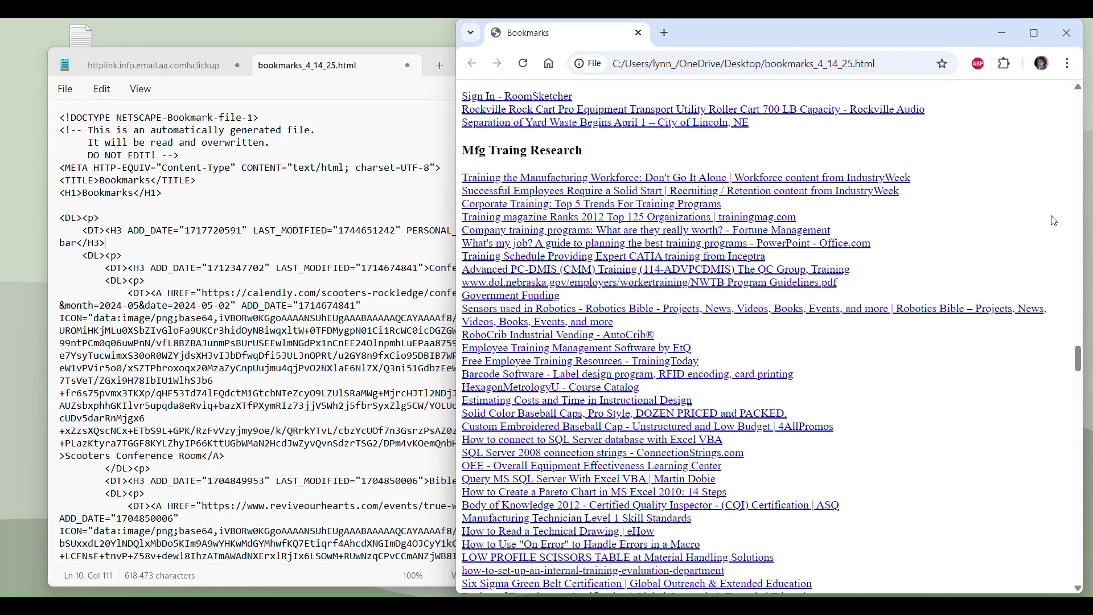
- Compare the top of the bookmarks page in Chrome with the DL and DT structure of the HTML source in Notepad
{"action": "scroll", "coordinate": [1054, 221], "scroll_direction": "up", "scroll_amount": 5}
{"action": "scroll", "coordinate": [1054, 221], "scroll_direction": "up", "scroll_amount": 20}
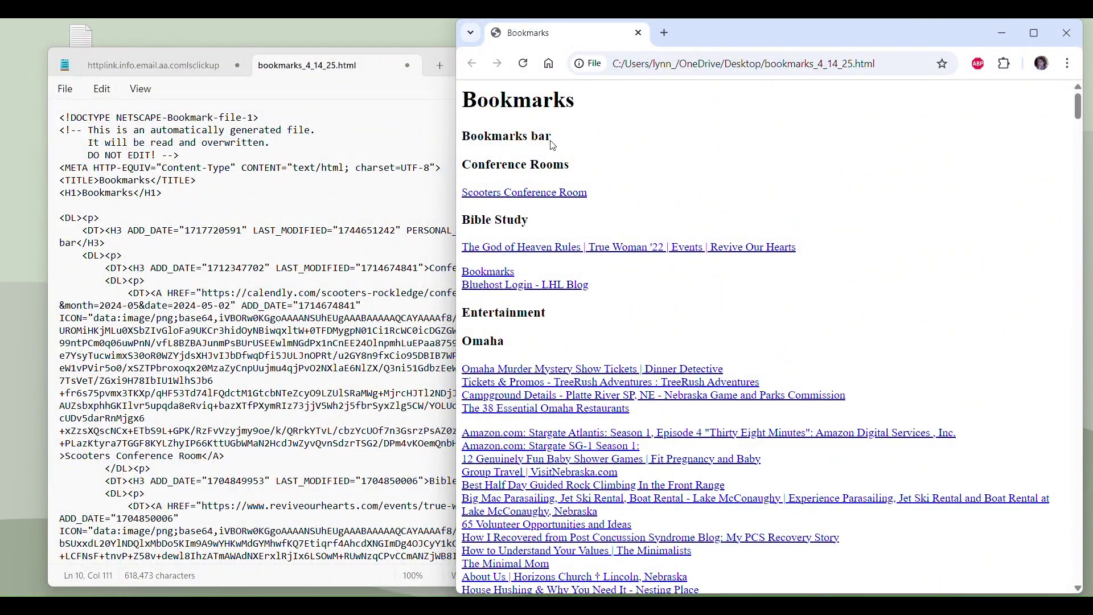
{"action": "left_click", "coordinate": [219, 211]}
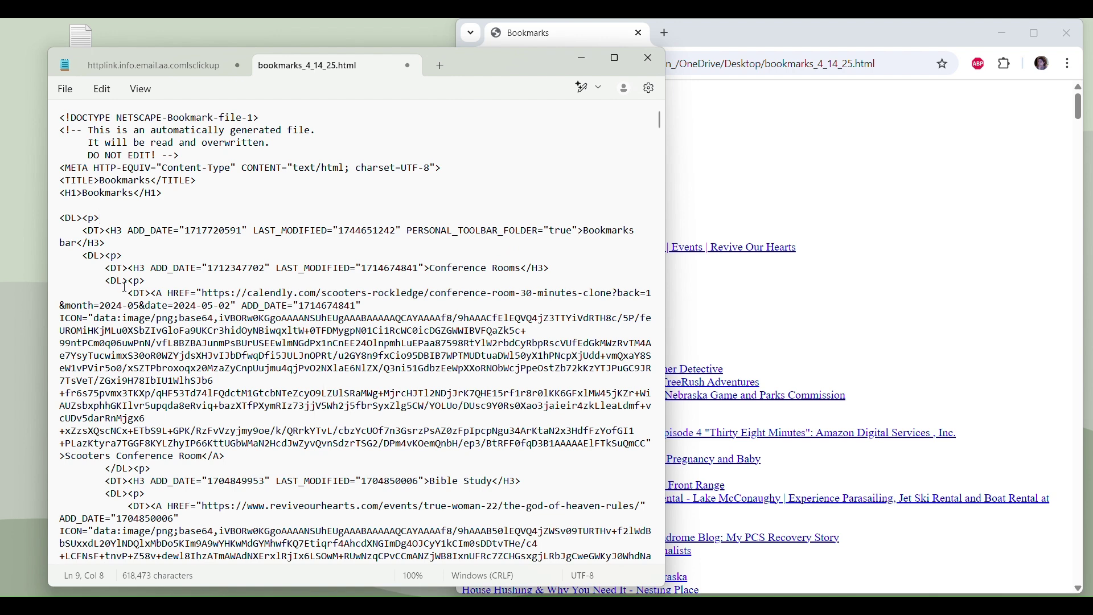
{"action": "left_click", "coordinate": [1019, 267]}
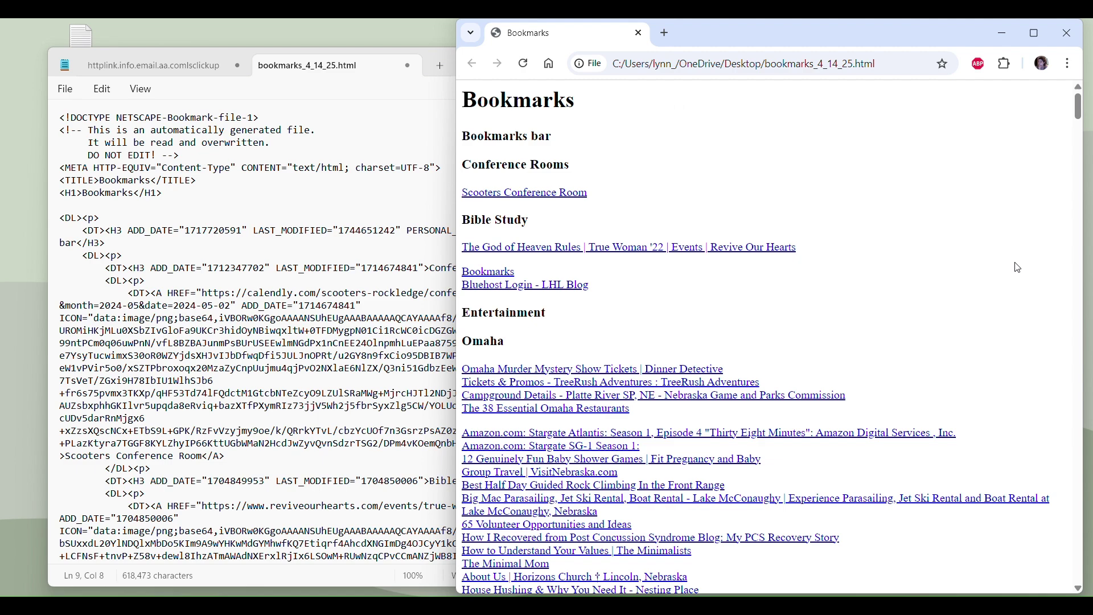
{"action": "left_click", "coordinate": [380, 331]}
{"action": "scroll", "coordinate": [380, 348], "scroll_direction": "down", "scroll_amount": 10}
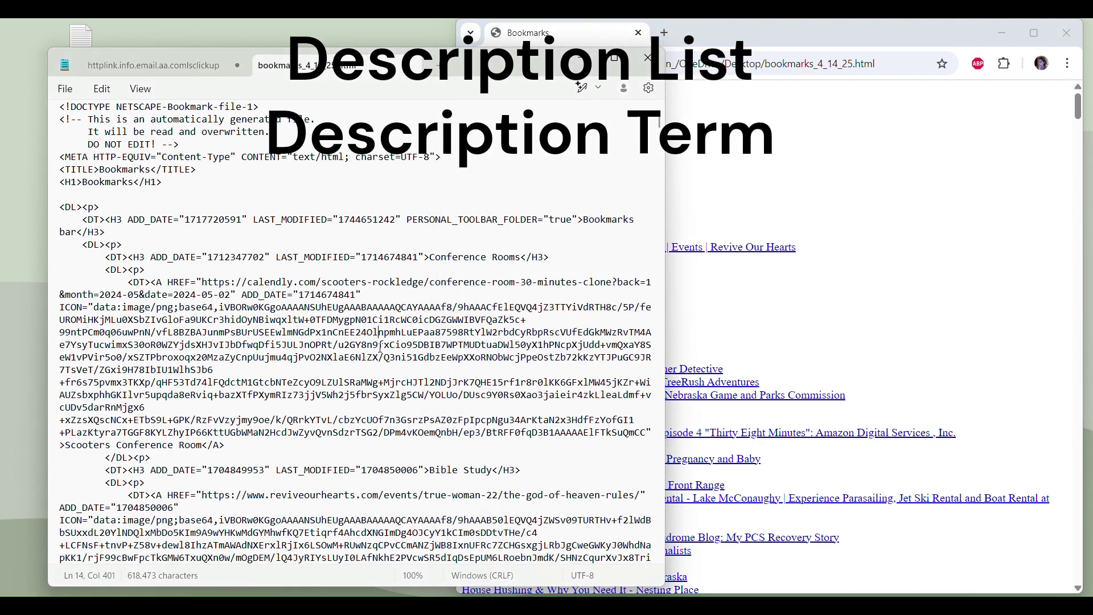
{"action": "scroll", "coordinate": [381, 348], "scroll_direction": "down", "scroll_amount": 4}
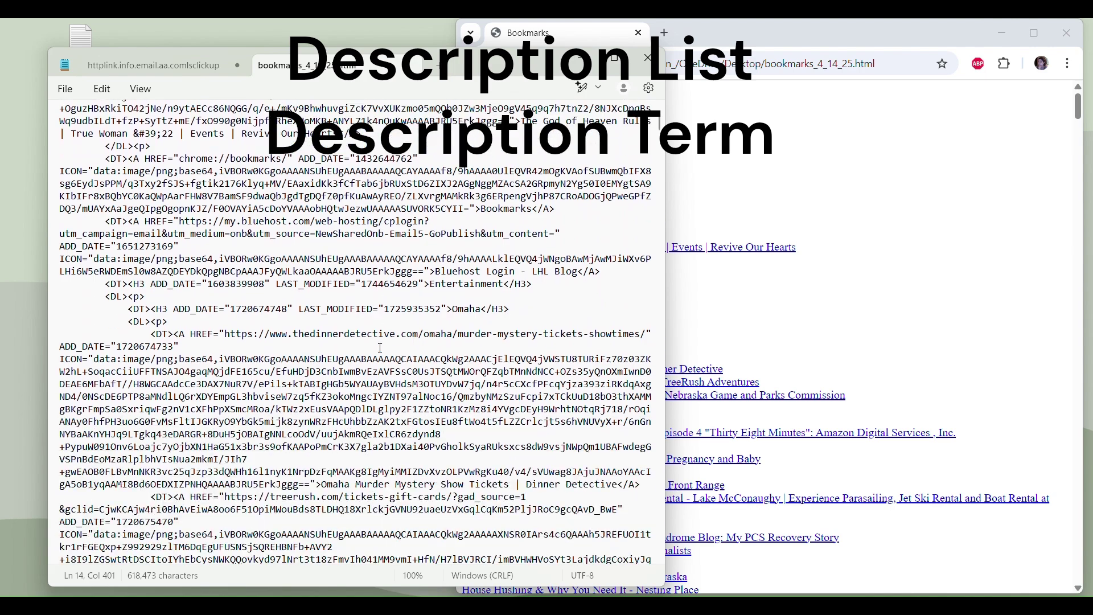
{"action": "scroll", "coordinate": [381, 348], "scroll_direction": "down", "scroll_amount": 15}
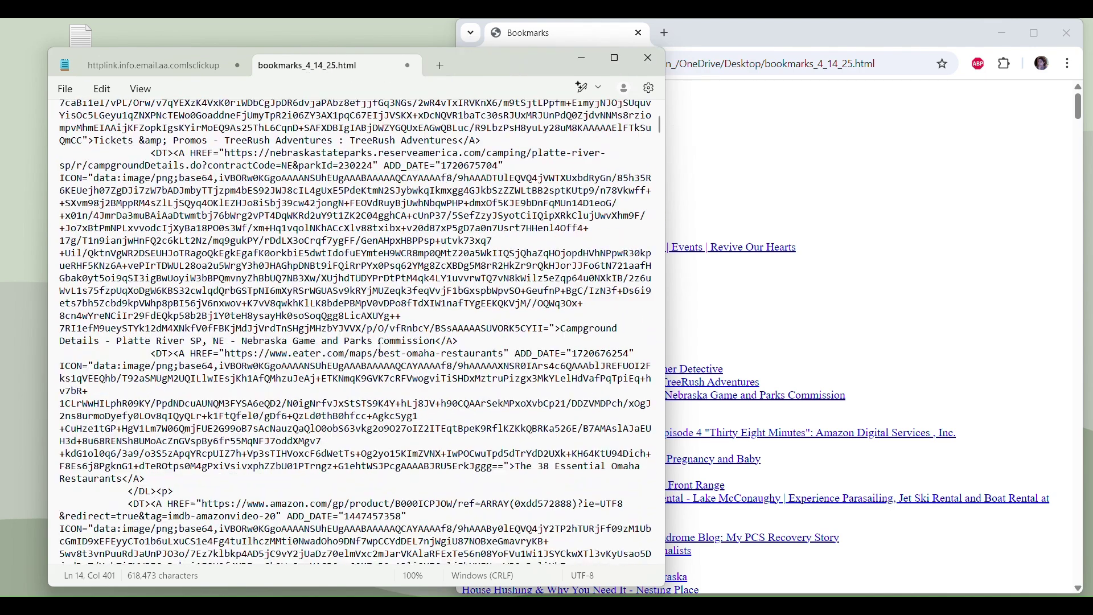
- Open the text search in Notepad and locate the Mfg Traing Research heading on the bookmarks page in Chrome
{"action": "key", "text": "ctrl+f"}
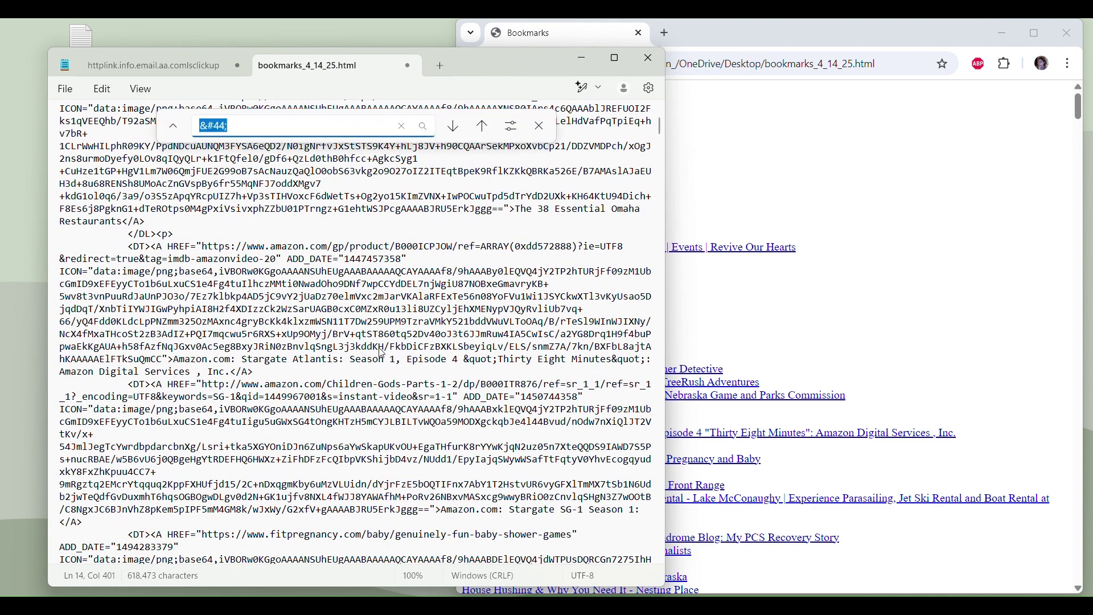
{"action": "left_click", "coordinate": [959, 250]}
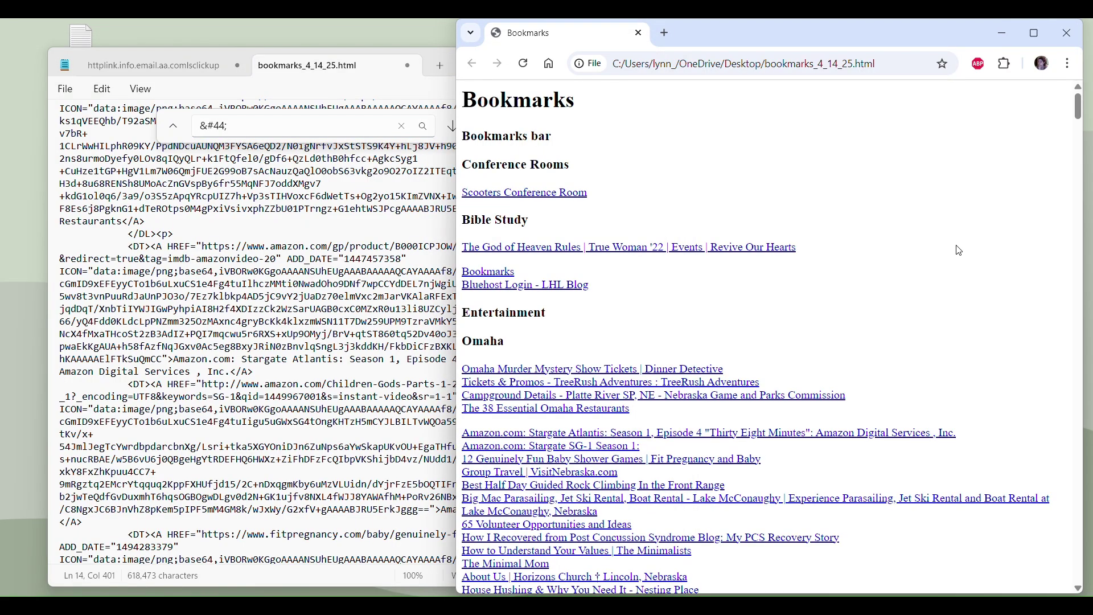
{"action": "scroll", "coordinate": [959, 250], "scroll_direction": "down", "scroll_amount": 20}
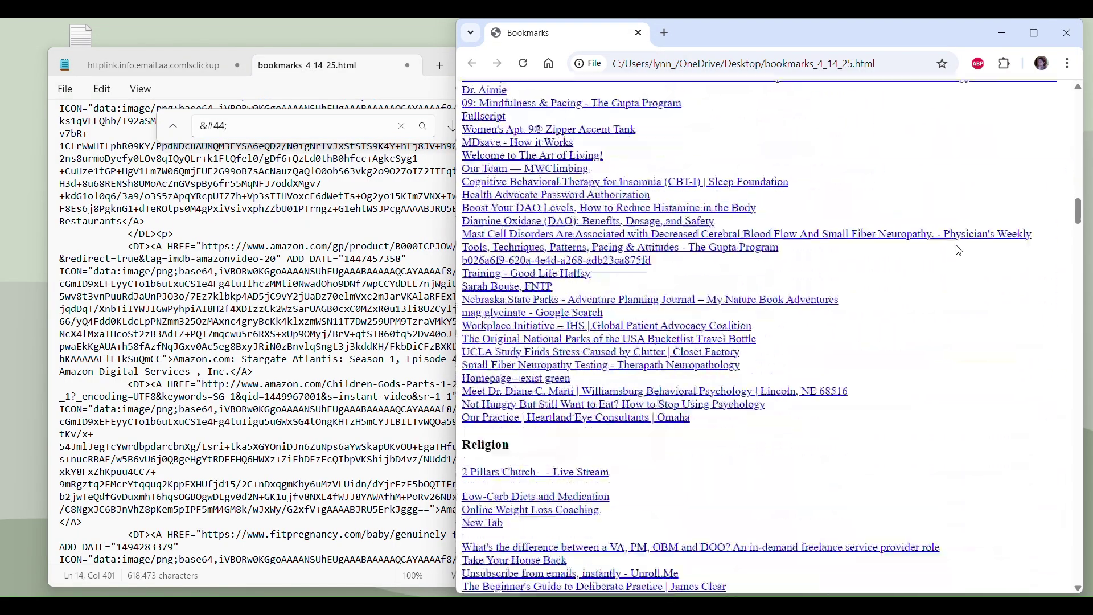
{"action": "scroll", "coordinate": [959, 251], "scroll_direction": "down", "scroll_amount": 20}
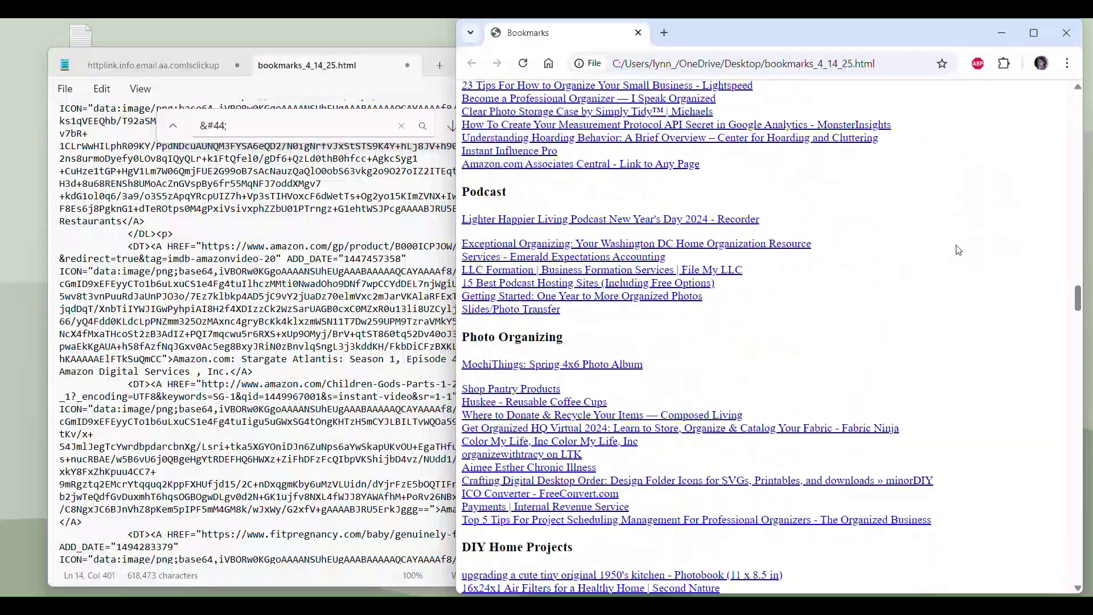
{"action": "scroll", "coordinate": [959, 251], "scroll_direction": "down", "scroll_amount": 20}
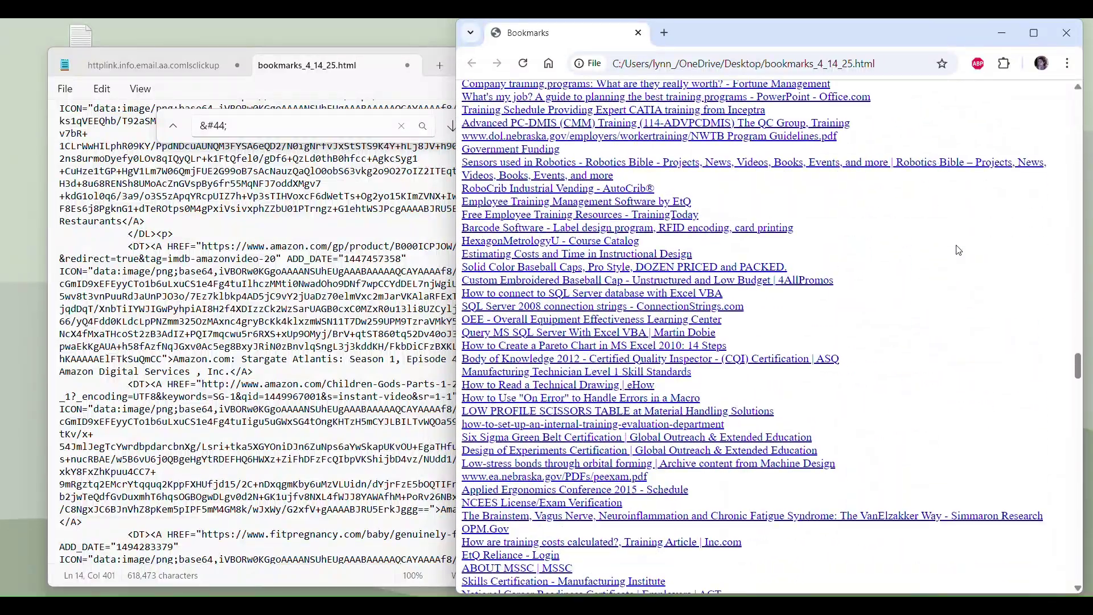
{"action": "scroll", "coordinate": [959, 250], "scroll_direction": "up", "scroll_amount": 3}
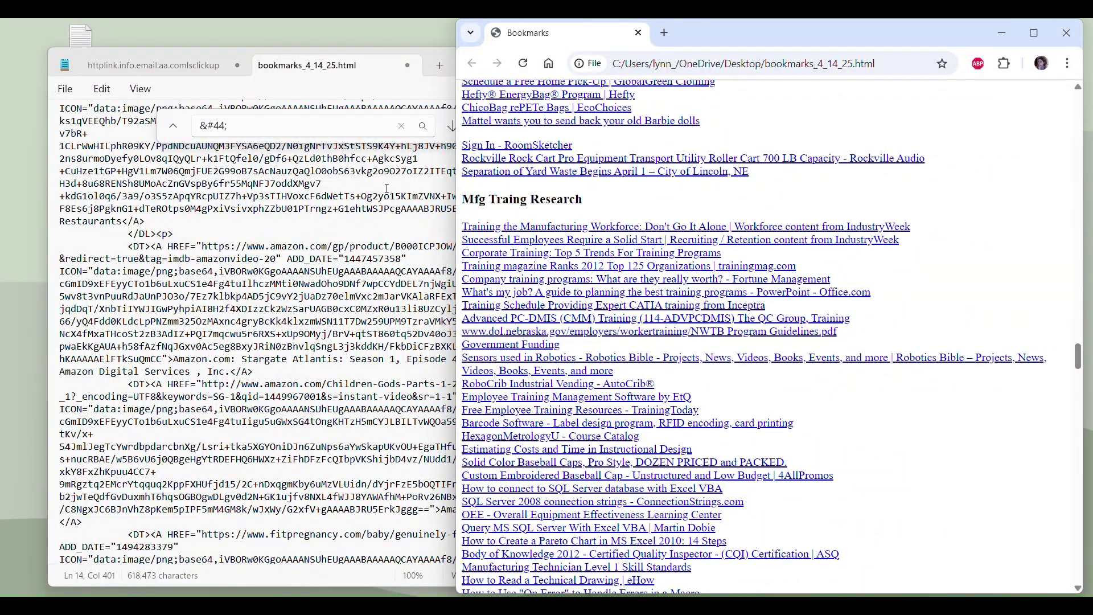
- Search the HTML source in Notepad for "MFG Training"
{"action": "left_click", "coordinate": [290, 132]}
{"action": "key", "text": "BackSpace"}
{"action": "key", "text": "BackSpace"}
{"action": "key", "text": "BackSpace"}
{"action": "key", "text": "BackSpace"}
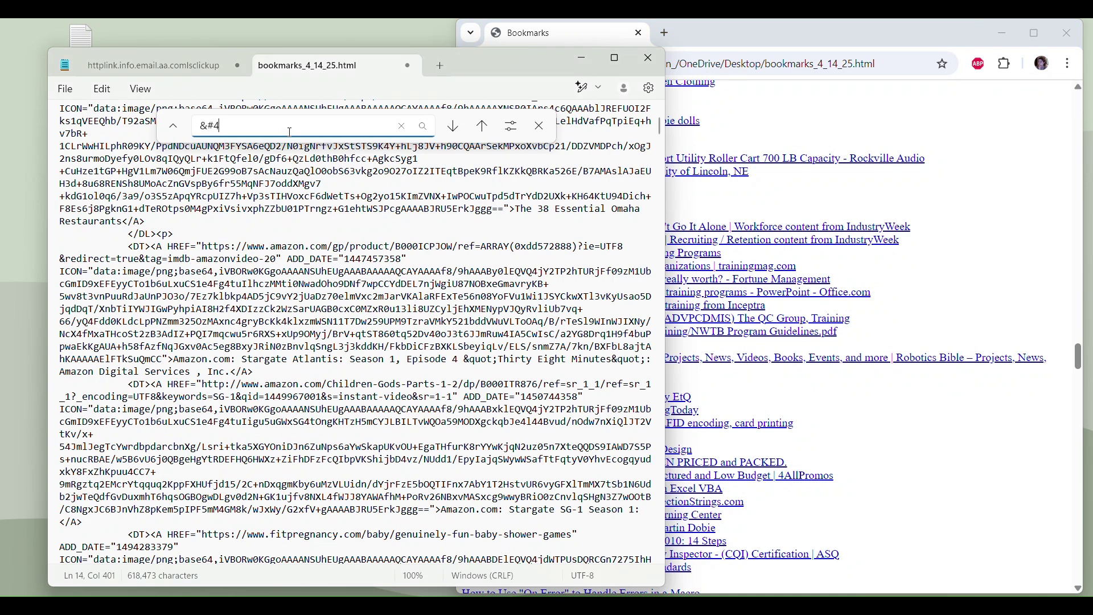
{"action": "type", "text": "MFG Training"}
{"action": "key", "text": "Return"}
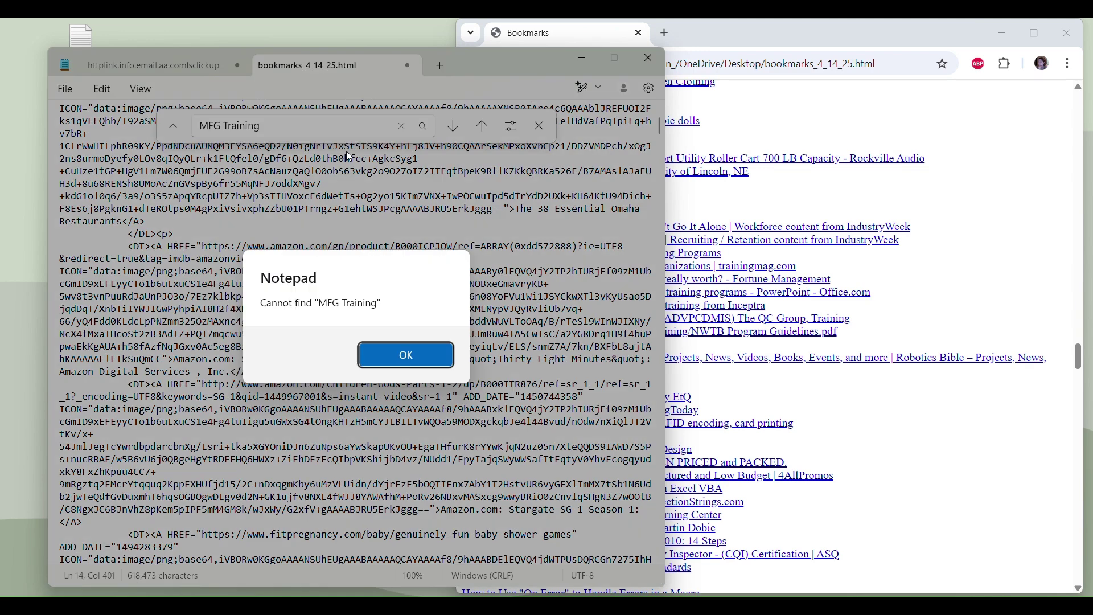
- Copy the Mfg Traing Research heading text from the bookmarks page and search the HTML source in Notepad for it
{"action": "left_click", "coordinate": [973, 268]}
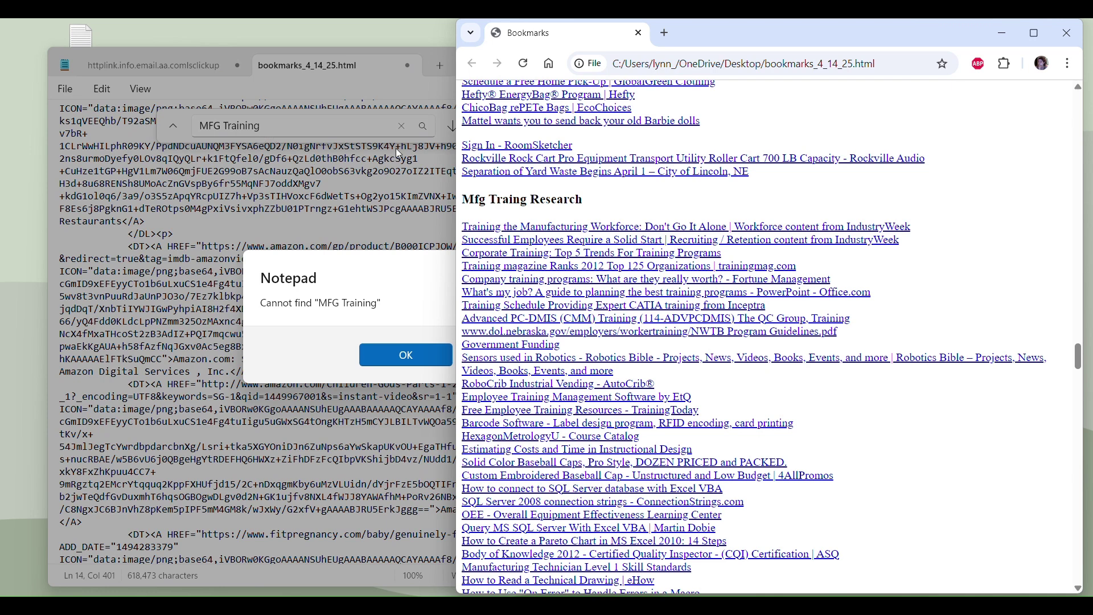
{"action": "left_click_drag", "start_coordinate": [584, 199], "coordinate": [466, 198]}
{"action": "key", "text": "ctrl+c"}
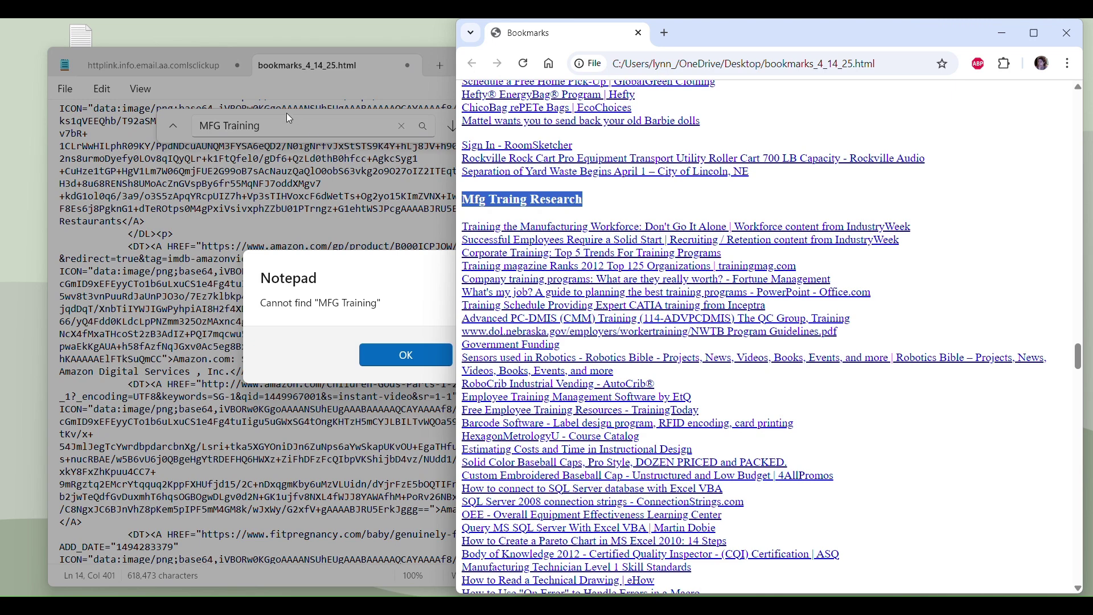
{"action": "left_click", "coordinate": [381, 350]}
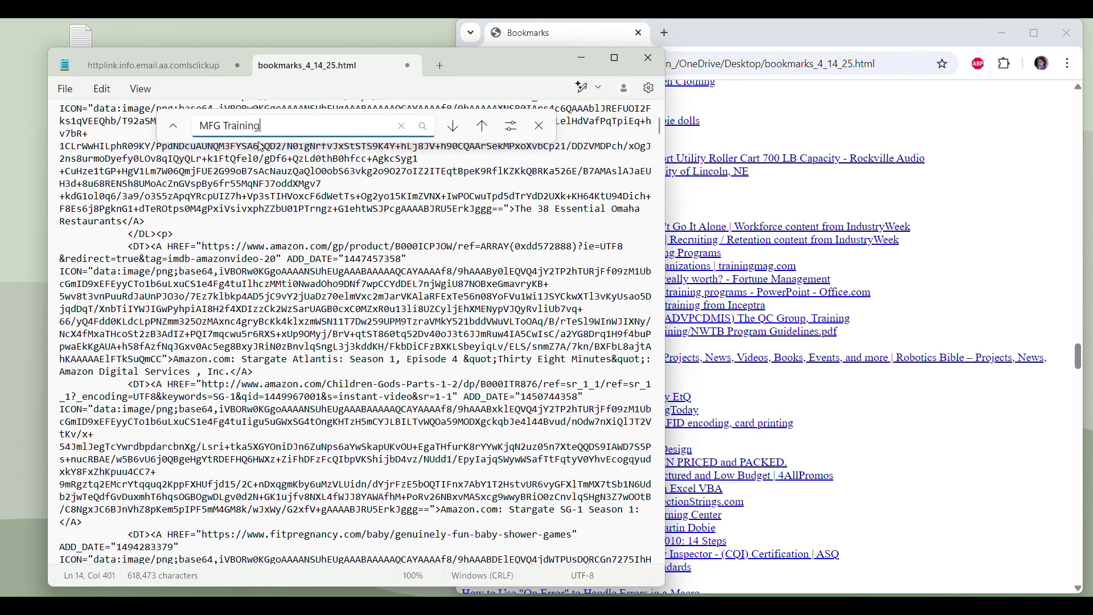
{"action": "left_click_drag", "start_coordinate": [274, 124], "coordinate": [189, 123]}
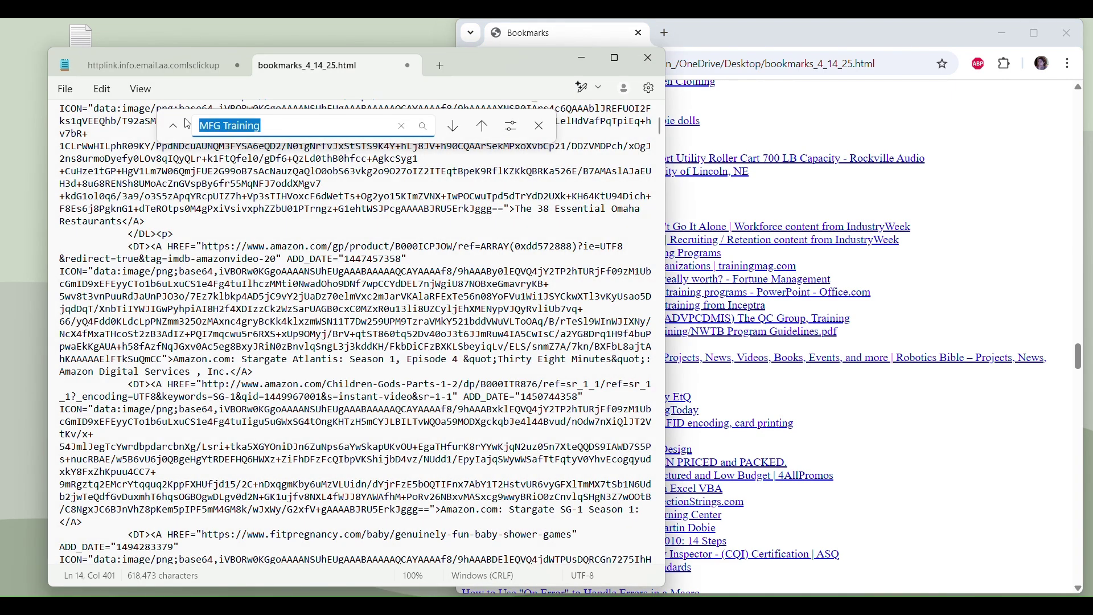
{"action": "key", "text": "ctrl+v"}
{"action": "key", "text": "Return"}
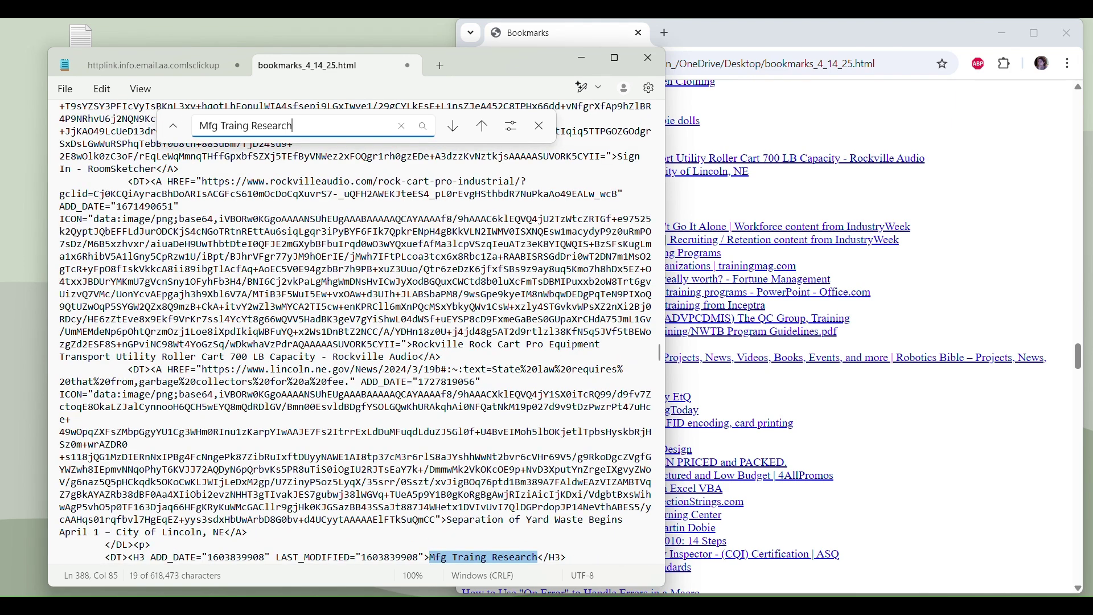
- Delete the source from the first DL tag up to the Mfg Traing Research folder entry, keeping its <p>, and reinsert the opening <DL> tag
{"action": "left_click", "coordinate": [154, 545]}
{"action": "scroll", "coordinate": [154, 545], "scroll_direction": "down", "scroll_amount": 3}
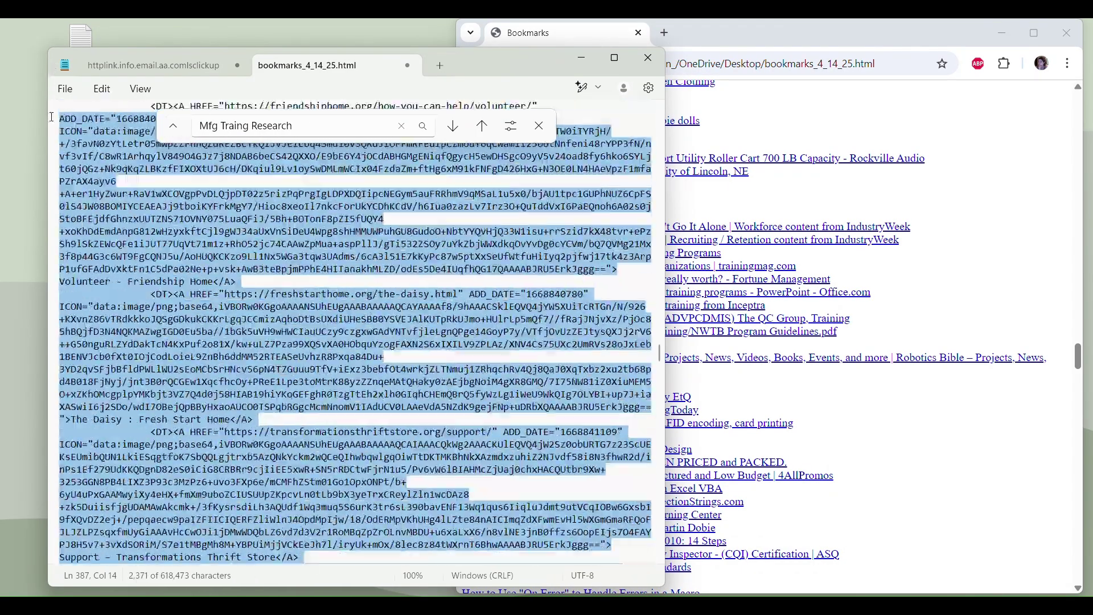
{"action": "left_click_drag", "start_coordinate": [51, 71], "coordinate": [51, 72]}
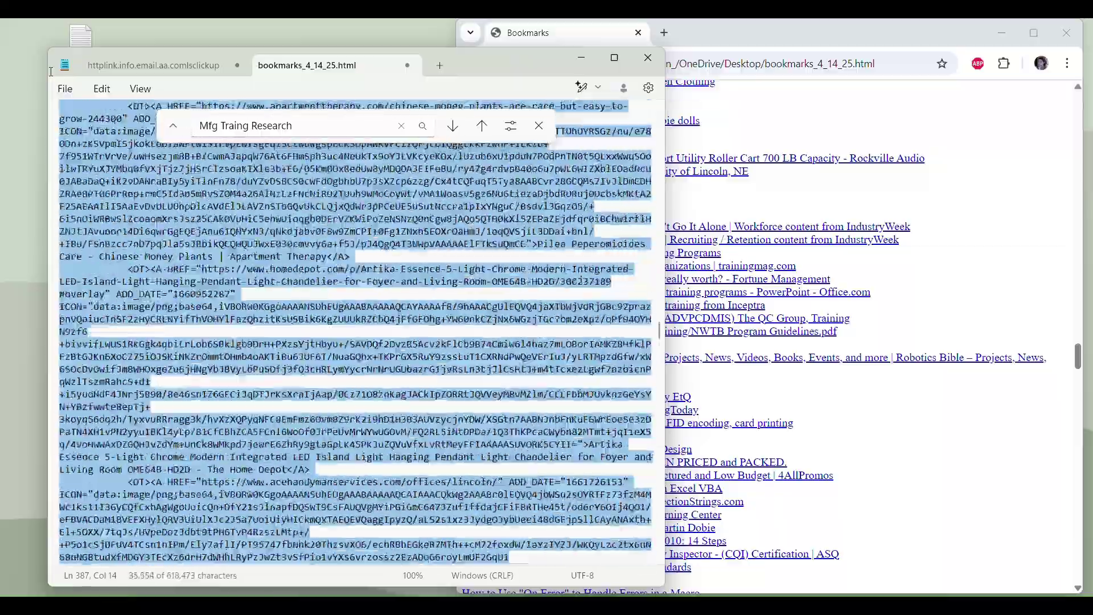
{"action": "left_click_drag", "start_coordinate": [50, 71], "coordinate": [50, 20]}
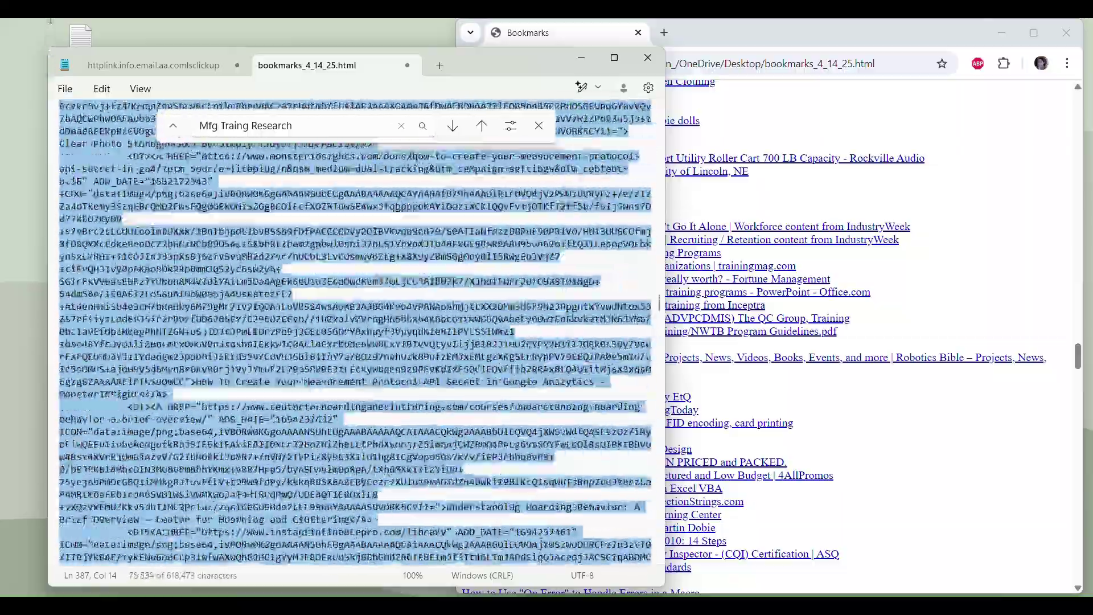
{"action": "left_click_drag", "start_coordinate": [51, 20], "coordinate": [51, 20]}
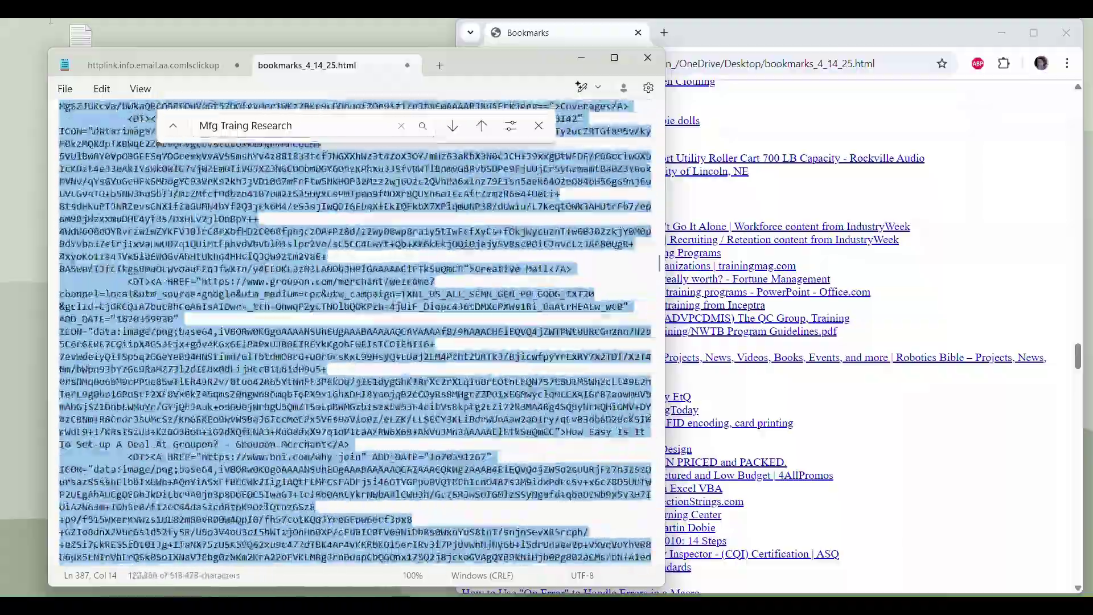
{"action": "left_click_drag", "start_coordinate": [51, 20], "coordinate": [51, 20]}
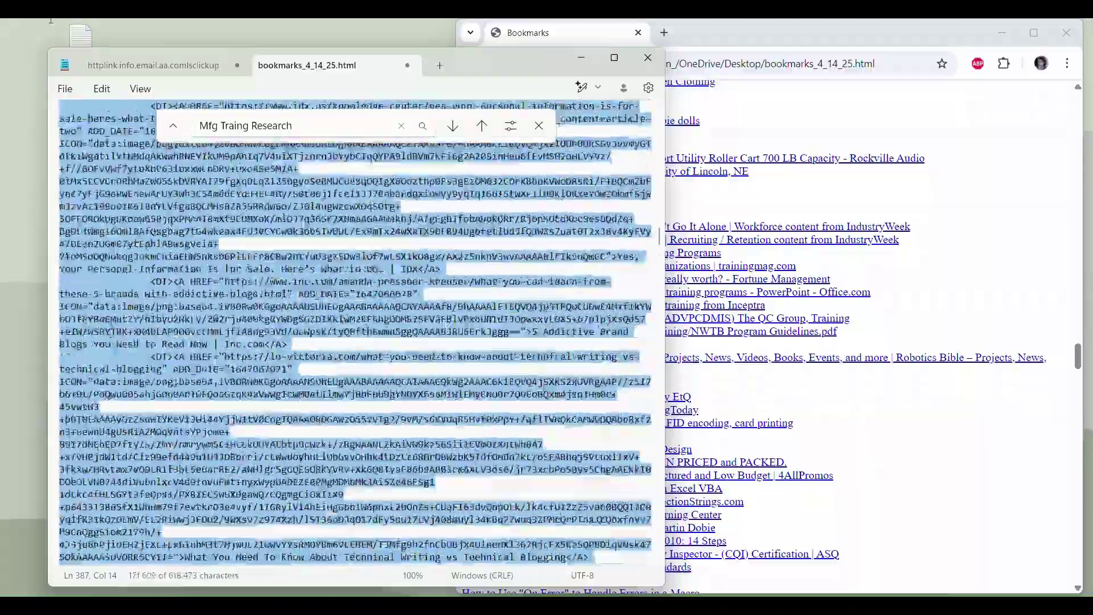
{"action": "left_click_drag", "start_coordinate": [51, 20], "coordinate": [50, 20]}
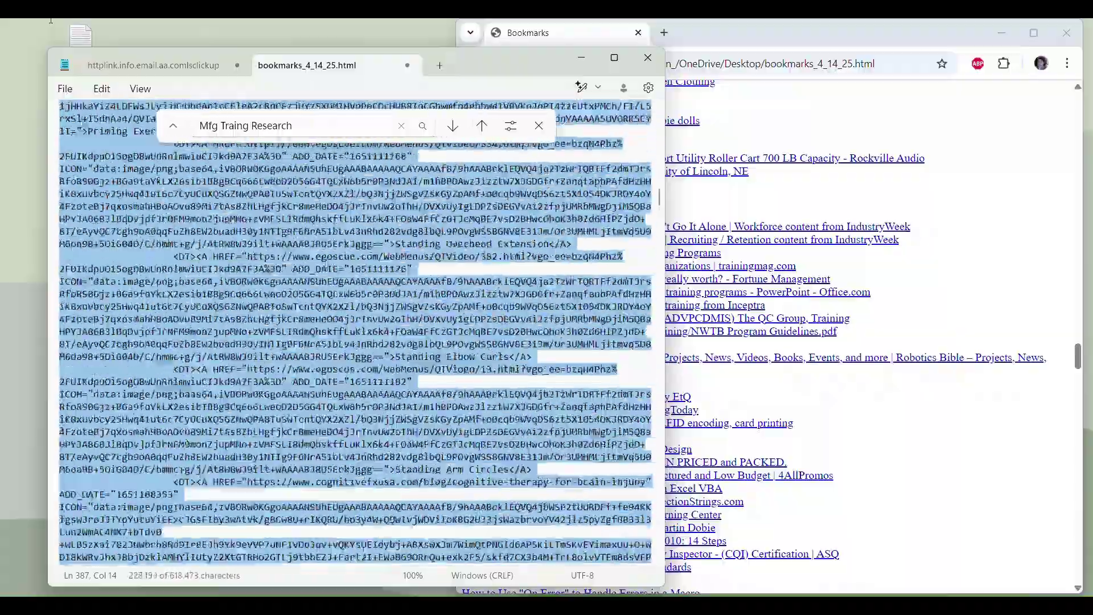
{"action": "left_click_drag", "start_coordinate": [51, 20], "coordinate": [50, 20]}
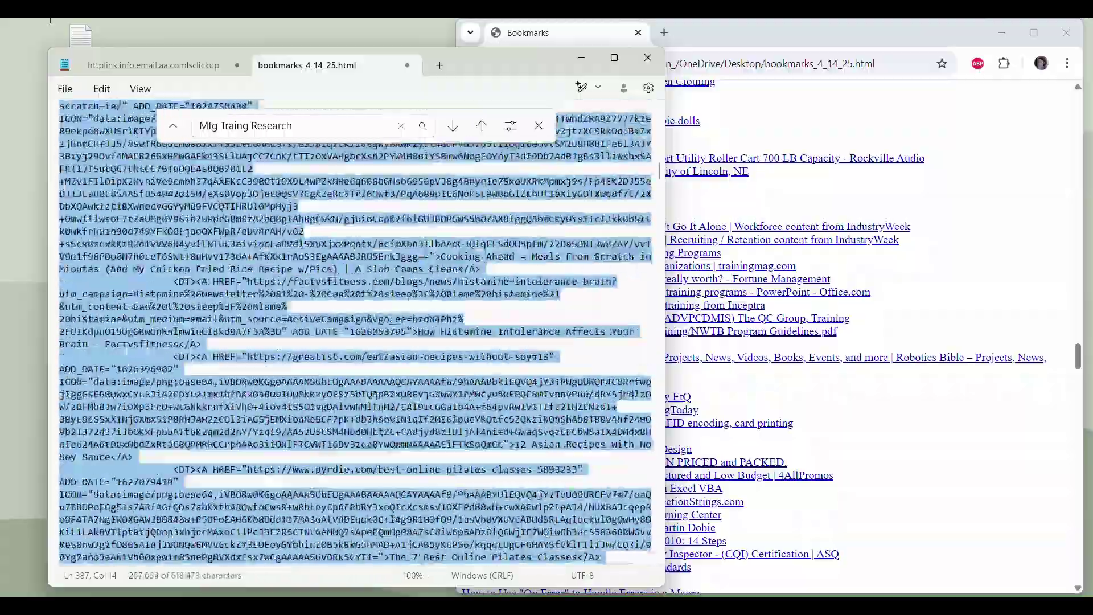
{"action": "left_click_drag", "start_coordinate": [49, 20], "coordinate": [49, 21]}
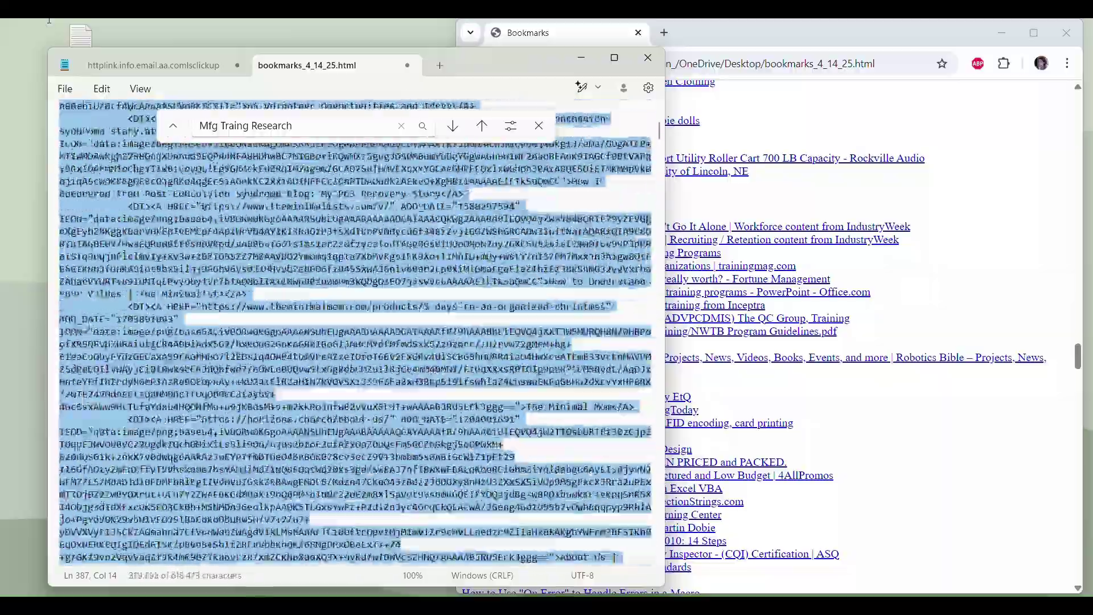
{"action": "left_click_drag", "start_coordinate": [50, 20], "coordinate": [50, 20]}
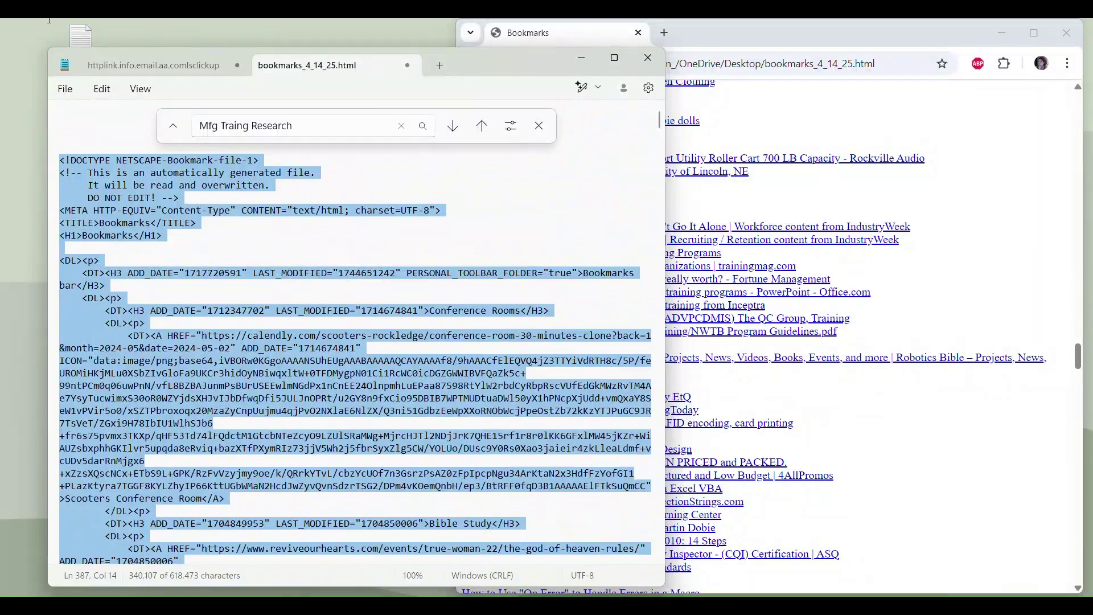
{"action": "left_click_drag", "start_coordinate": [25, 203], "coordinate": [59, 262]}
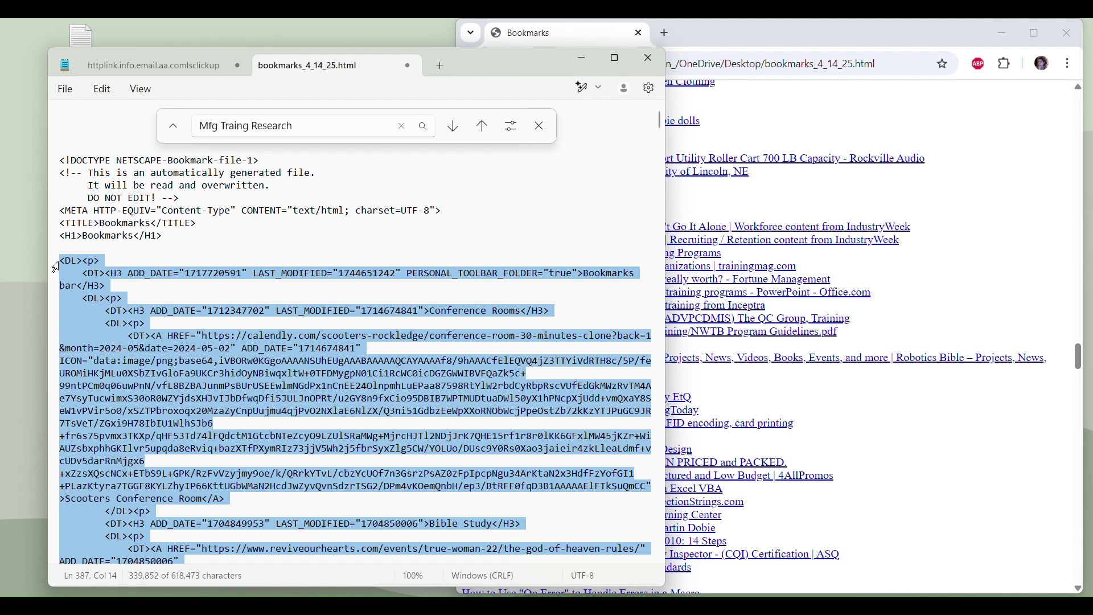
{"action": "key", "text": "Delete"}
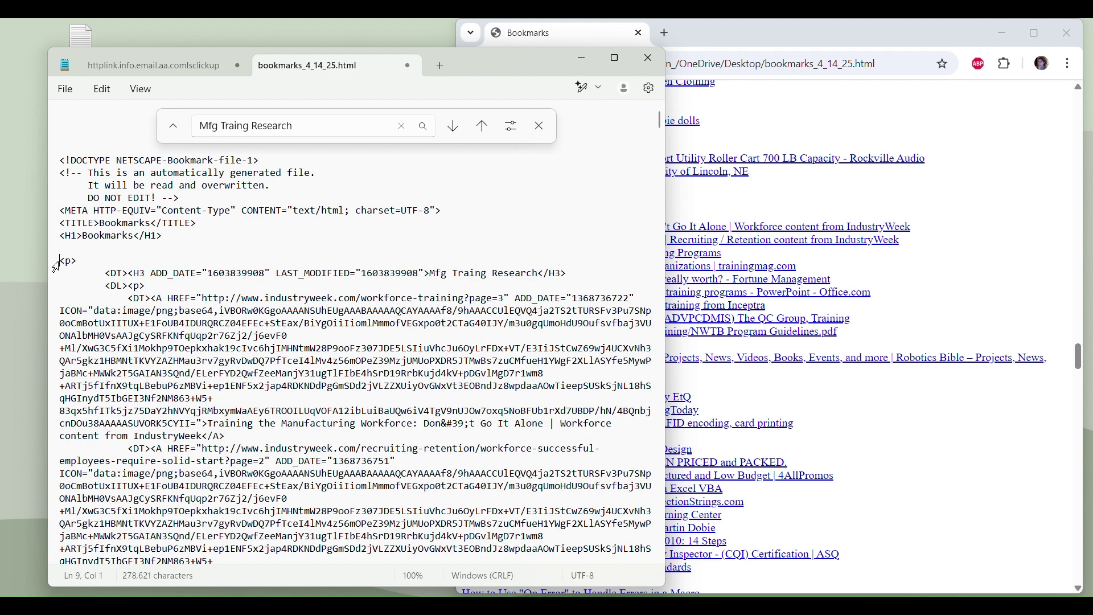
{"action": "type", "text": "<DL>"}
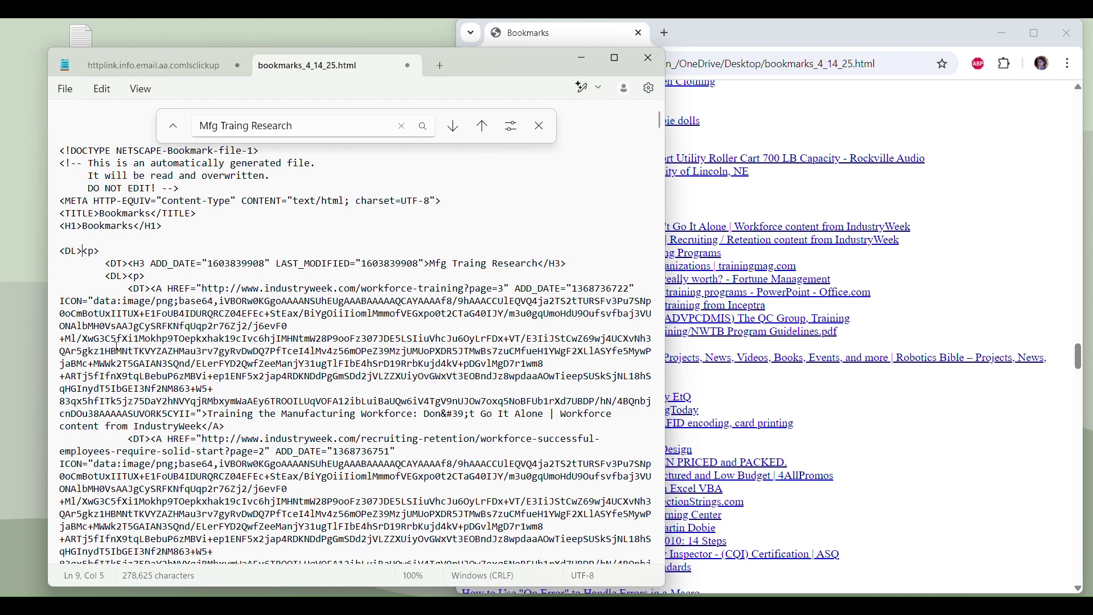
- Find the folder heading that follows the Mfg Traing Research links on the bookmarks page in Chrome
{"action": "scroll", "coordinate": [94, 312], "scroll_direction": "down", "scroll_amount": 4}
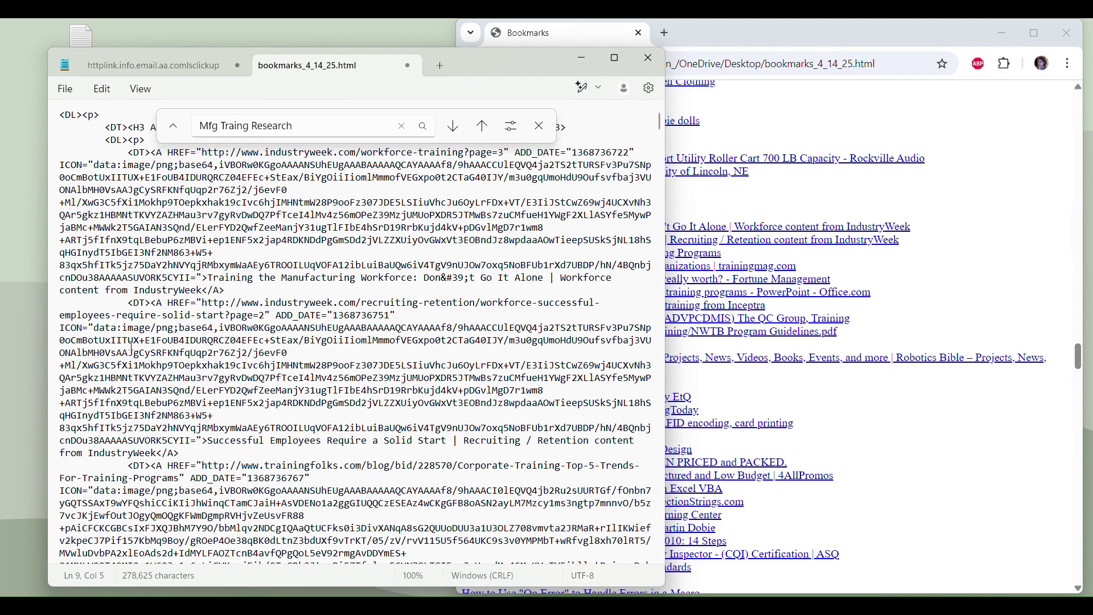
{"action": "left_click", "coordinate": [842, 456]}
{"action": "scroll", "coordinate": [982, 457], "scroll_direction": "down", "scroll_amount": 5}
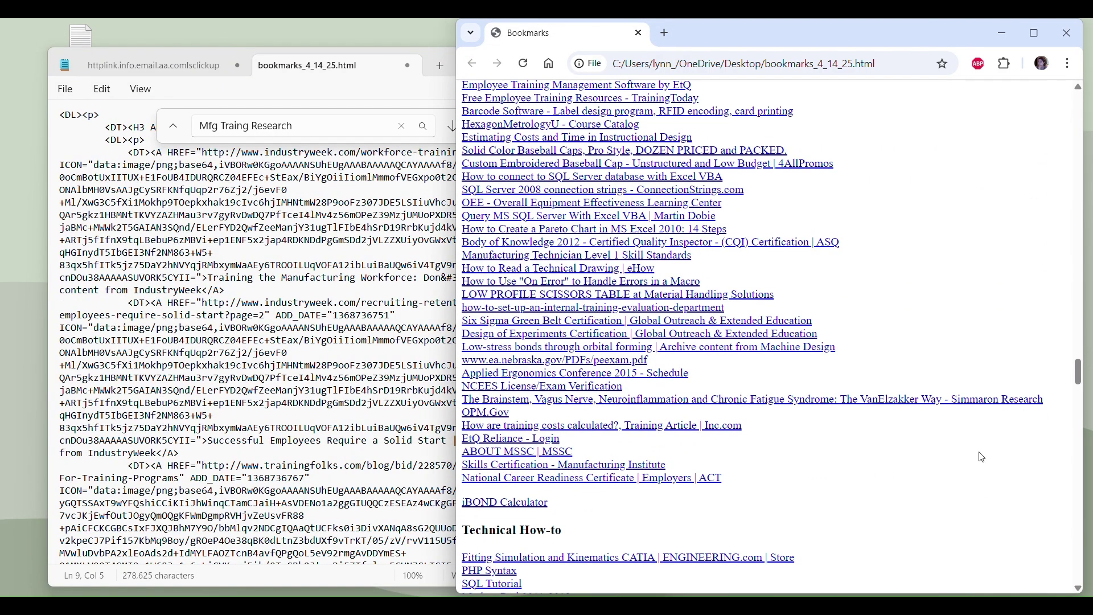
{"action": "scroll", "coordinate": [982, 457], "scroll_direction": "down", "scroll_amount": 3}
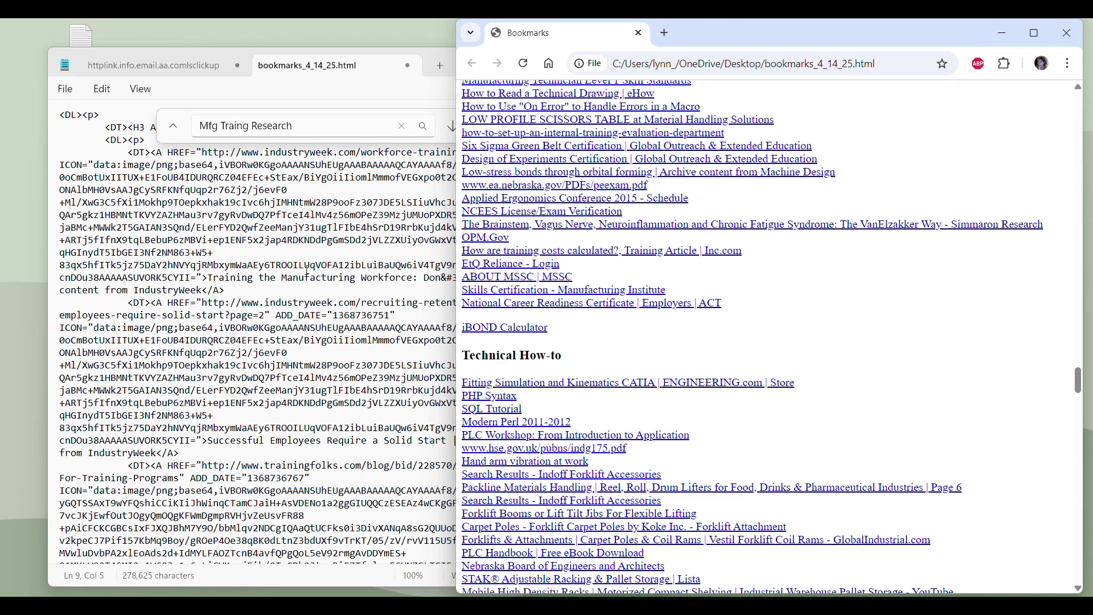
{"action": "left_click", "coordinate": [189, 126]}
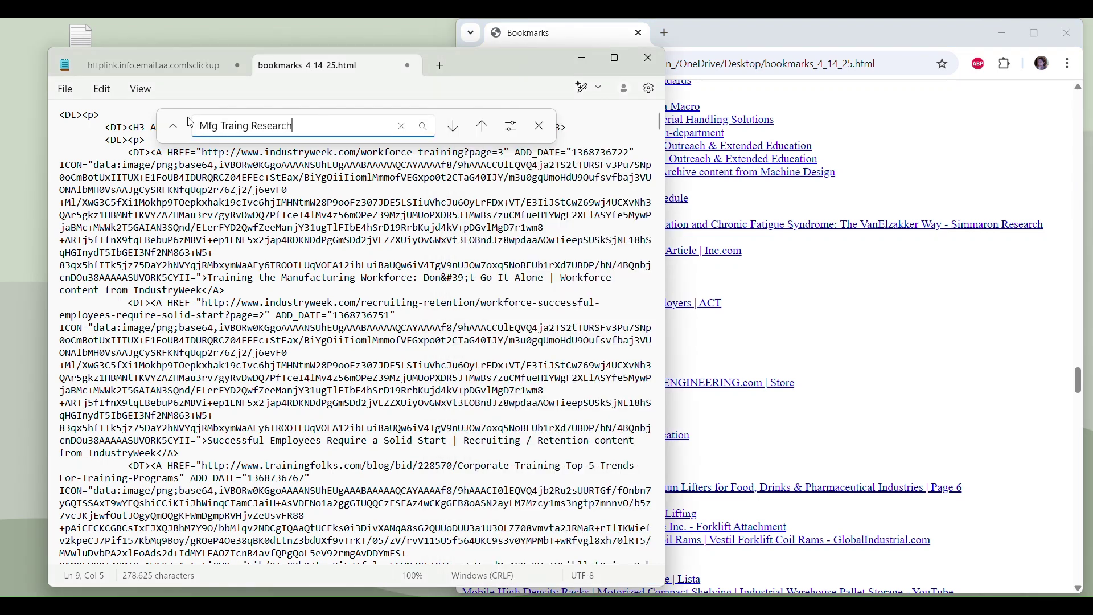
- Correct the spelling of the first folder's heading in the Notepad source to Mfg Training Research
{"action": "left_click", "coordinate": [244, 278]}
{"action": "scroll", "coordinate": [242, 280], "scroll_direction": "up", "scroll_amount": 4}
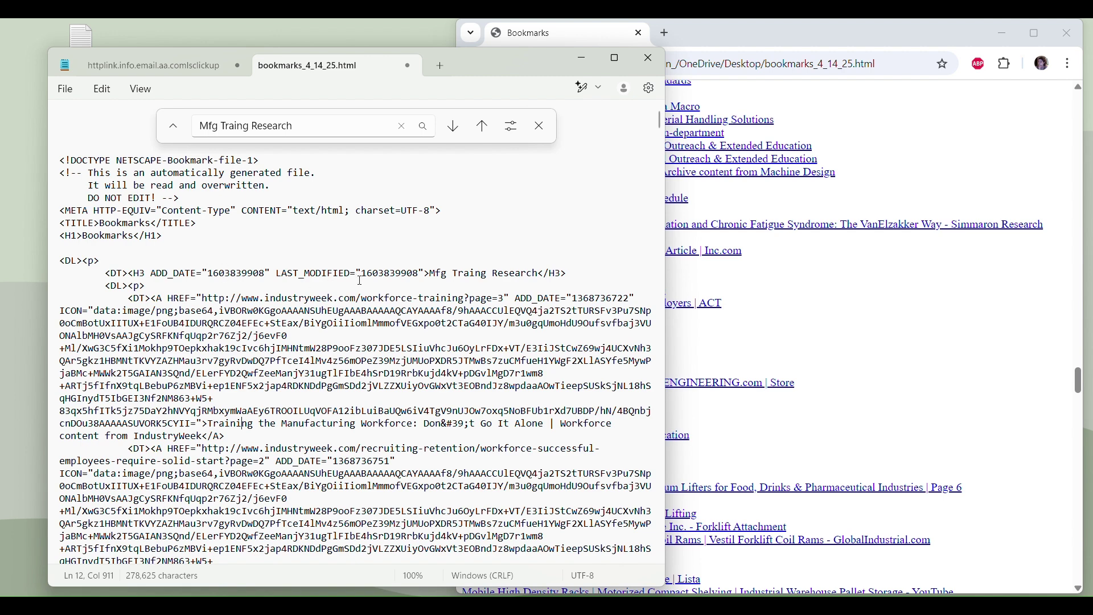
{"action": "left_click", "coordinate": [485, 274]}
{"action": "type", "text": "ng"}
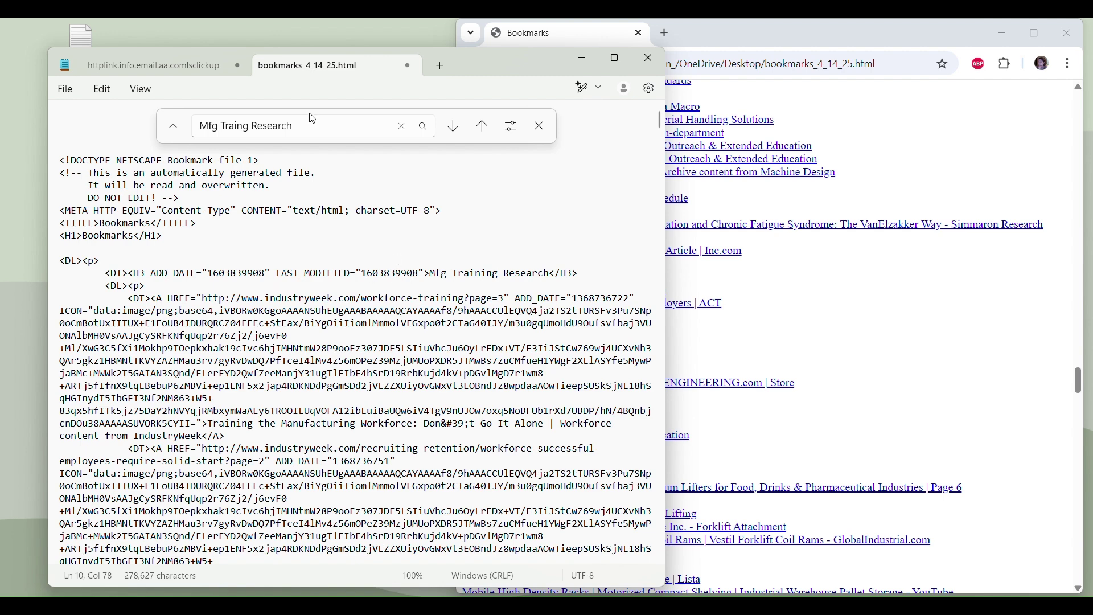
- Copy the Technical How-to heading from the bookmarks page in Chrome and search the HTML source in Notepad for it
{"action": "left_click", "coordinate": [962, 336]}
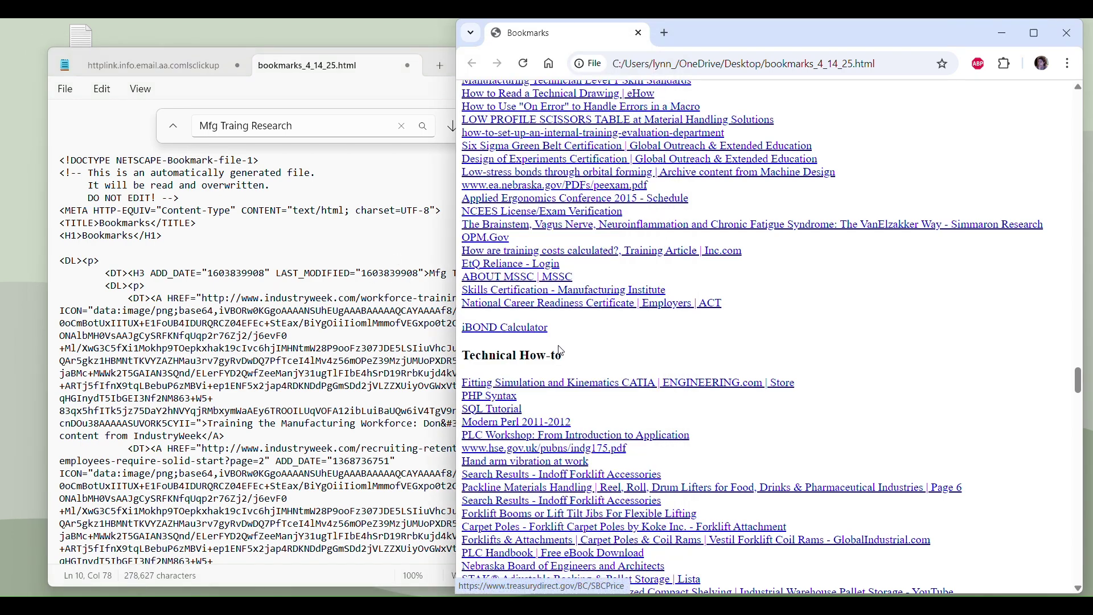
{"action": "left_click_drag", "start_coordinate": [564, 355], "coordinate": [462, 359]}
{"action": "key", "text": "ctrl+c"}
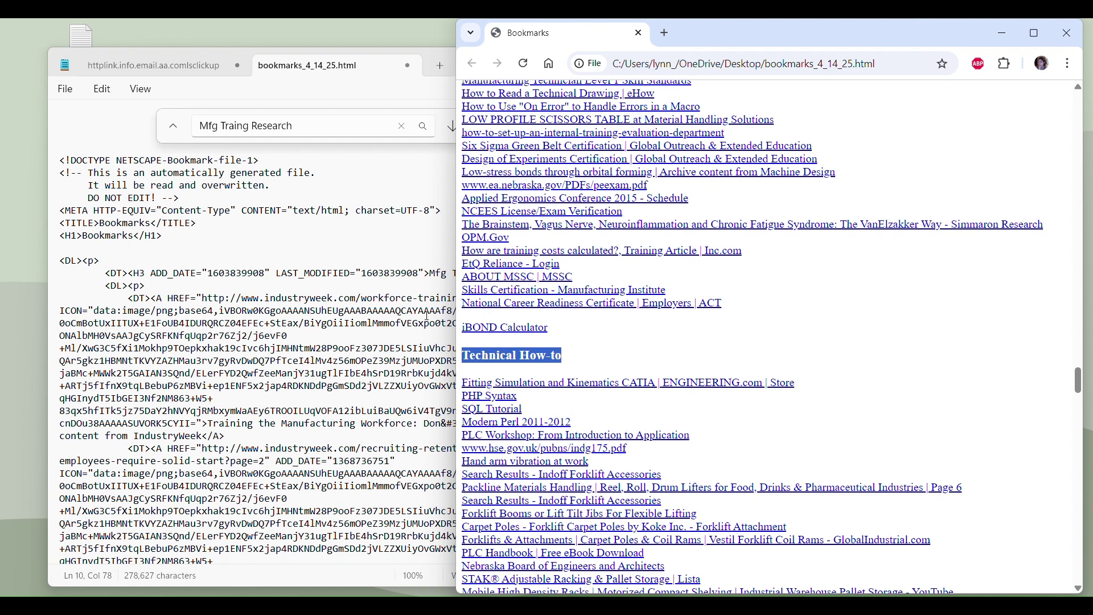
{"action": "left_click", "coordinate": [291, 129]}
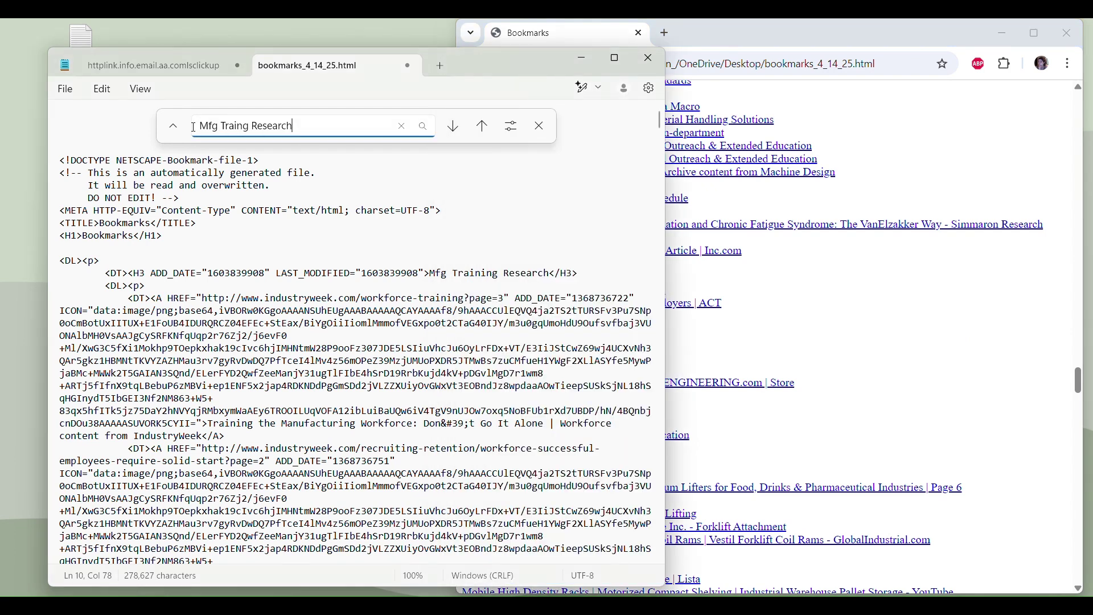
{"action": "key", "text": "ctrl+a"}
{"action": "key", "text": "ctrl+v"}
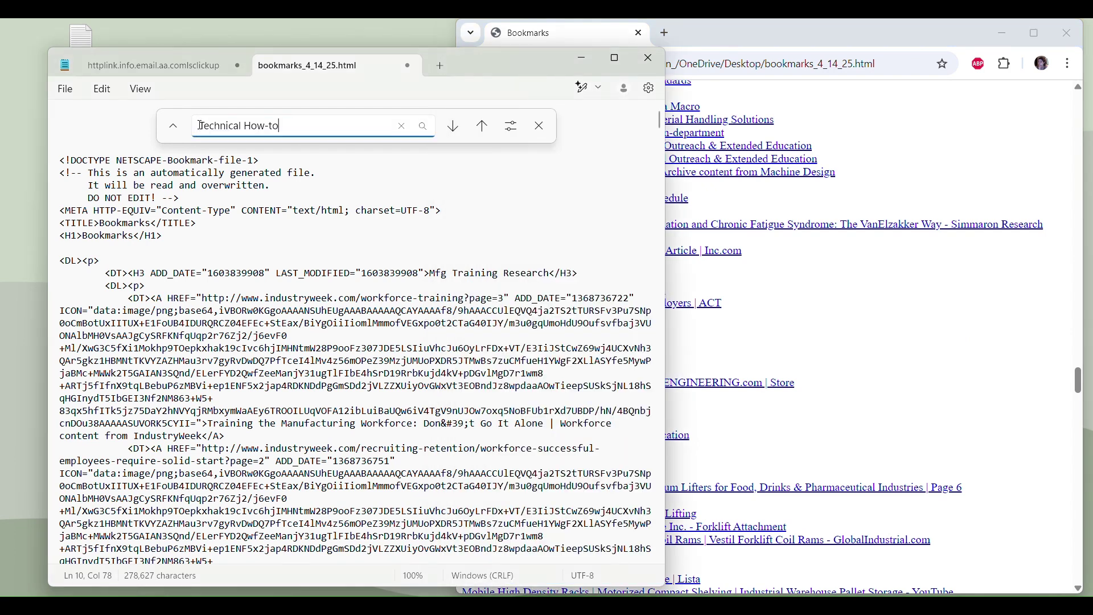
{"action": "key", "text": "Return"}
{"action": "scroll", "coordinate": [152, 452], "scroll_direction": "down", "scroll_amount": 3}
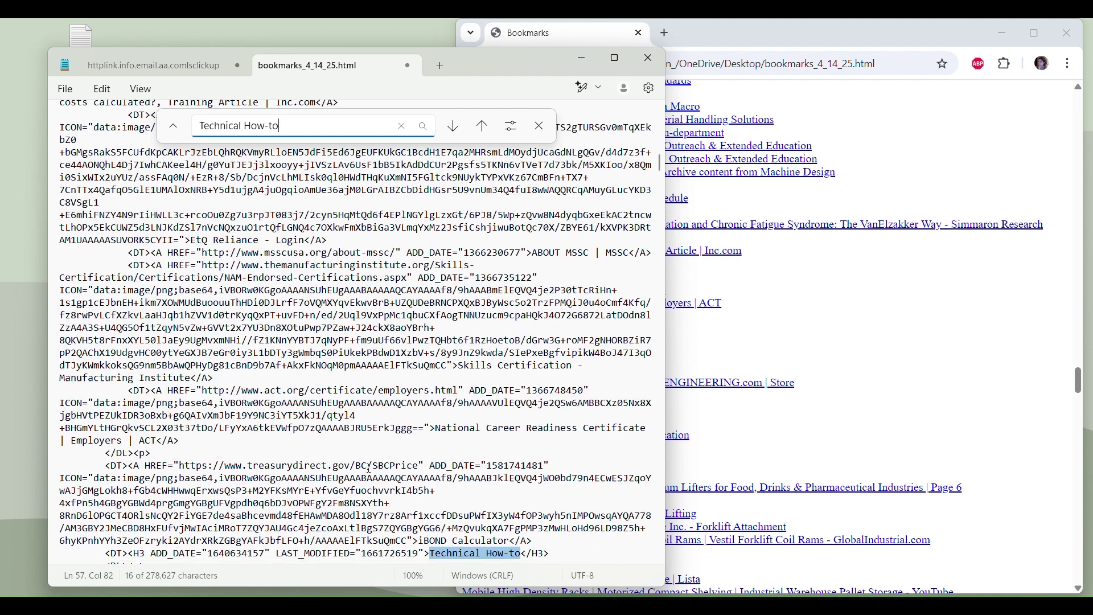
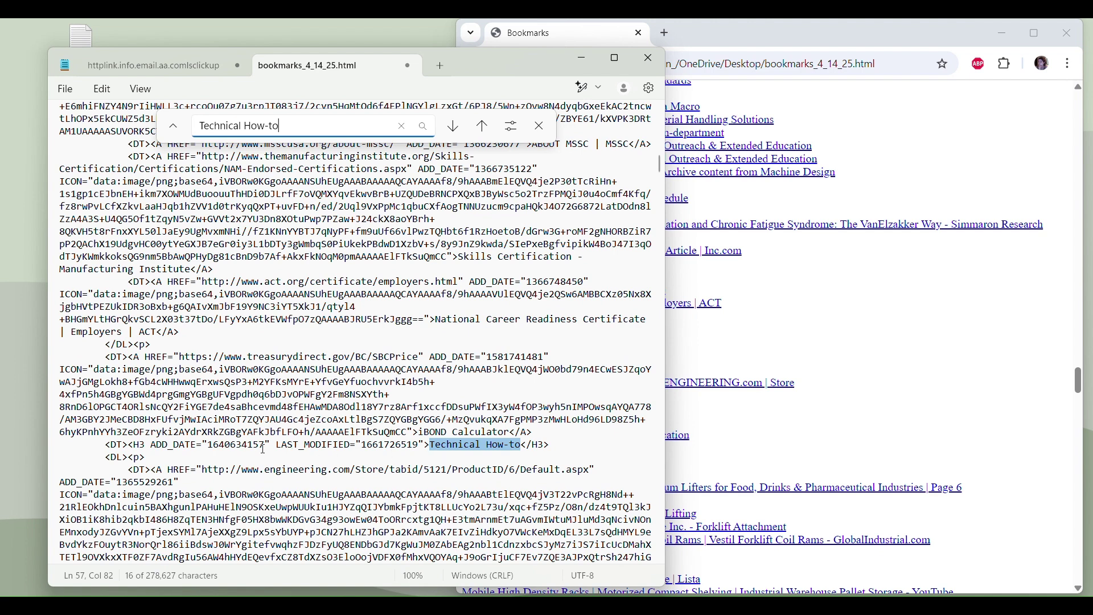
- Delete the HTML source from the start of the Technical How-to folder entry through the end of the file
{"action": "left_click_drag", "start_coordinate": [113, 440], "coordinate": [120, 459]}
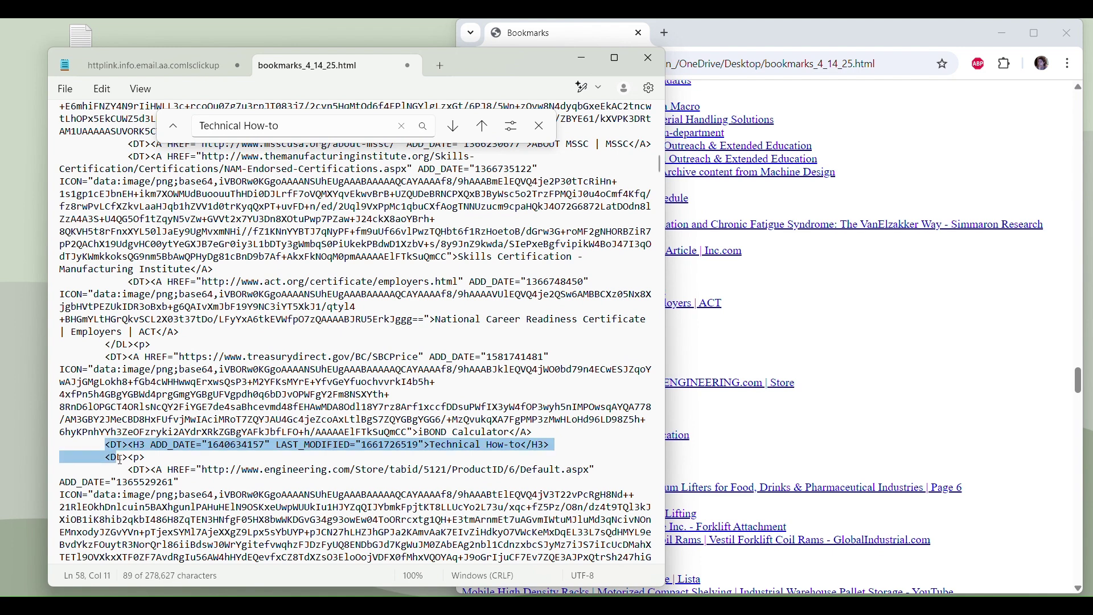
{"action": "left_click_drag", "start_coordinate": [120, 459], "coordinate": [474, 561]}
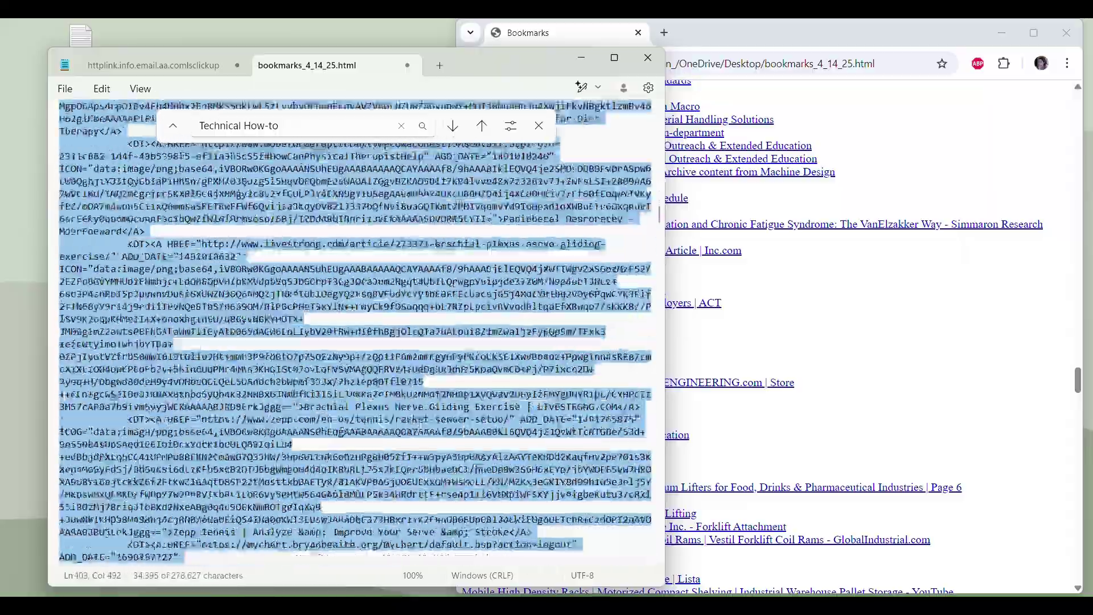
{"action": "left_click_drag", "start_coordinate": [474, 560], "coordinate": [474, 561]}
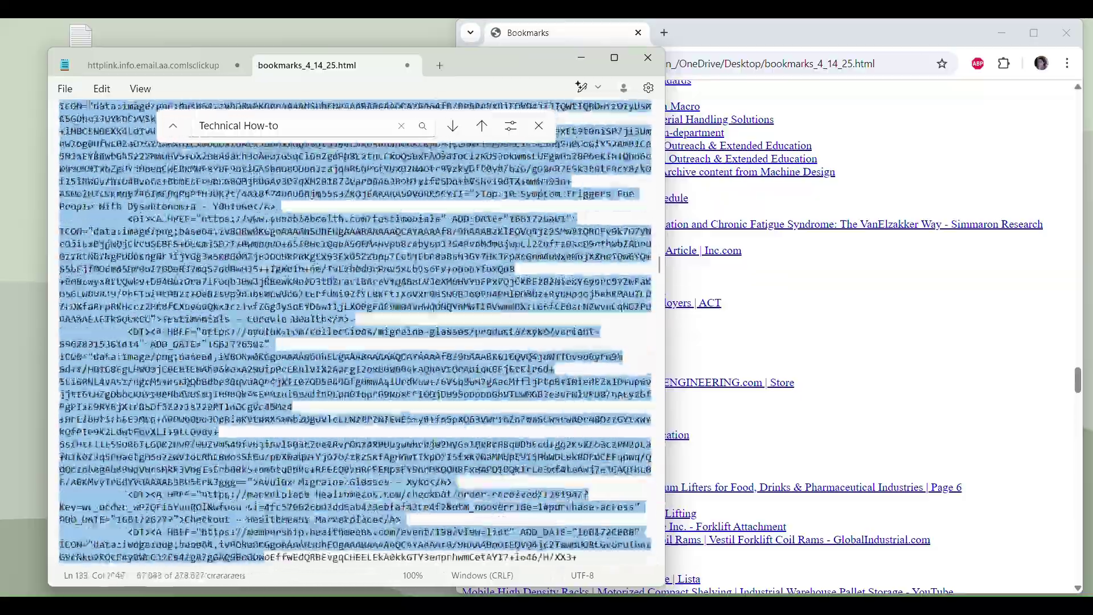
{"action": "left_click_drag", "start_coordinate": [265, 563], "coordinate": [264, 563]}
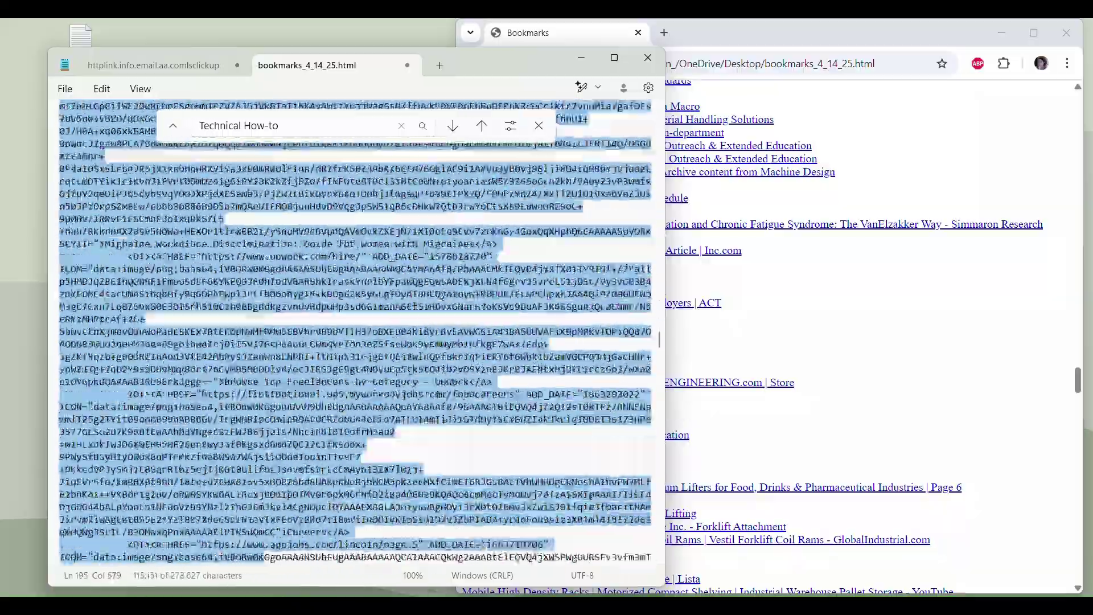
{"action": "left_click_drag", "start_coordinate": [265, 562], "coordinate": [263, 557]}
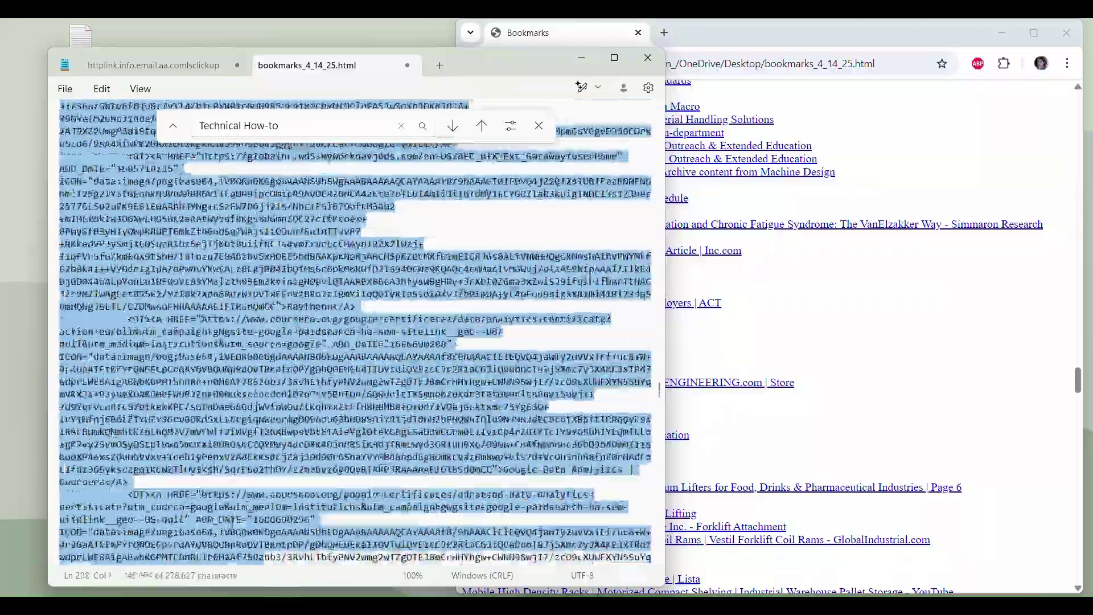
{"action": "left_click_drag", "start_coordinate": [265, 557], "coordinate": [263, 557]}
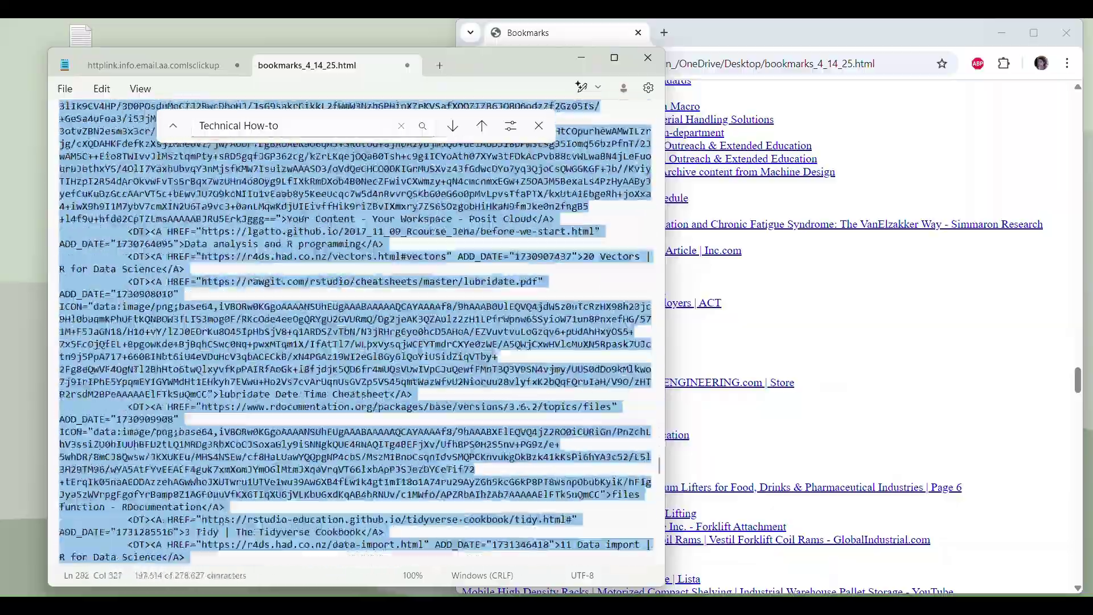
{"action": "left_click_drag", "start_coordinate": [264, 557], "coordinate": [264, 557]}
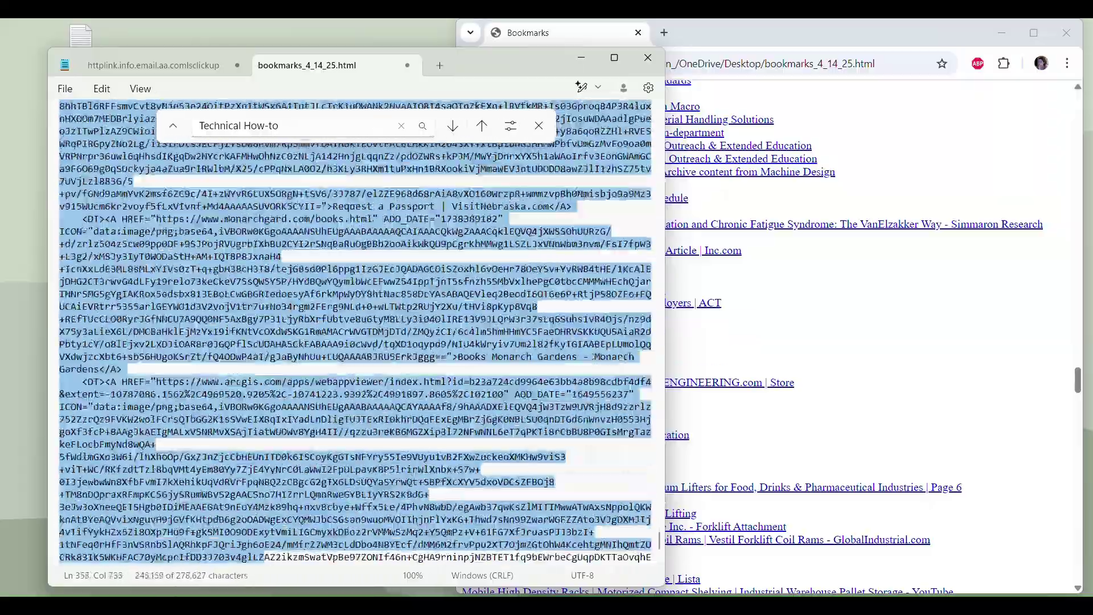
{"action": "left_click_drag", "start_coordinate": [264, 557], "coordinate": [264, 557]}
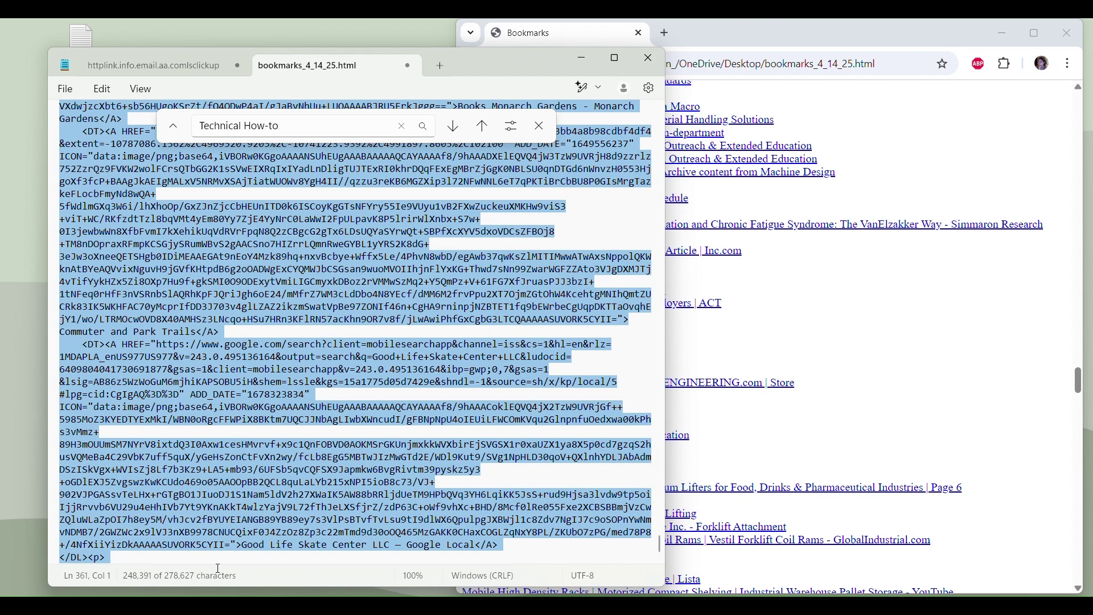
{"action": "scroll", "coordinate": [209, 560], "scroll_direction": "down", "scroll_amount": 1}
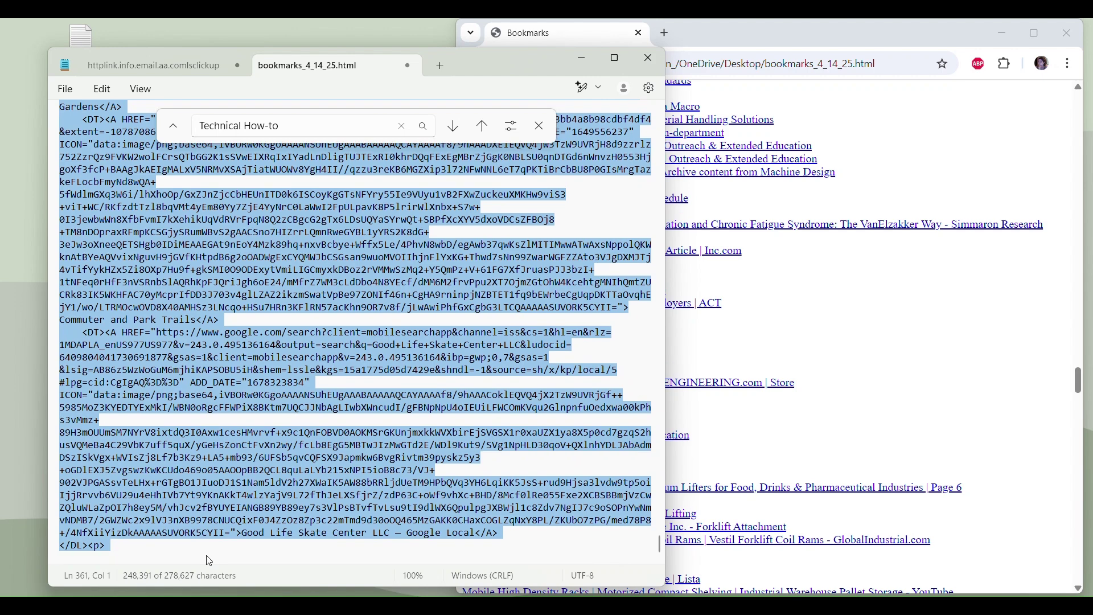
{"action": "key", "text": "Delete"}
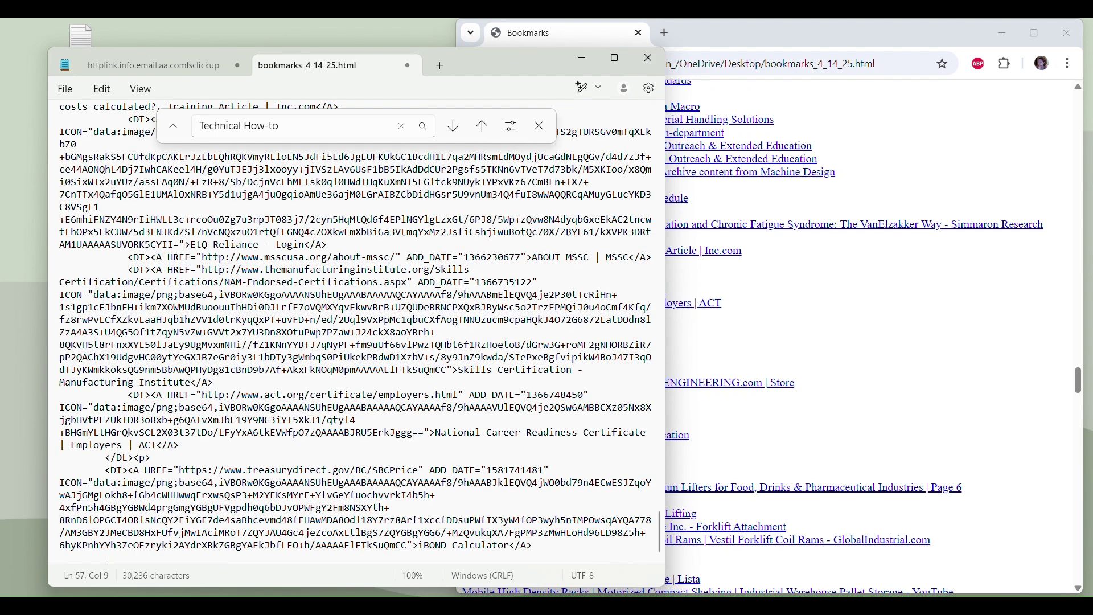
- Remove the leftover blank space after the iBOND Calculator entry at the end of the source and save the file
{"action": "scroll", "coordinate": [355, 332], "scroll_direction": "down", "scroll_amount": 3}
{"action": "key", "text": "BackSpace"}
{"action": "key", "text": "BackSpace"}
{"action": "key", "text": "BackSpace"}
{"action": "scroll", "coordinate": [625, 439], "scroll_direction": "up", "scroll_amount": 1}
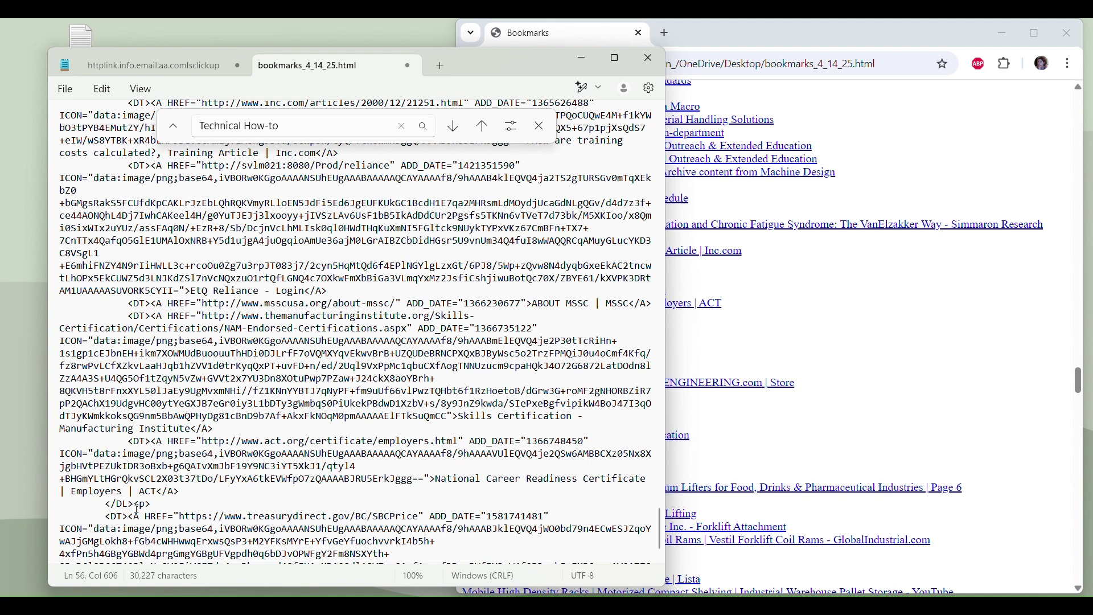
{"action": "scroll", "coordinate": [218, 522], "scroll_direction": "up", "scroll_amount": 2}
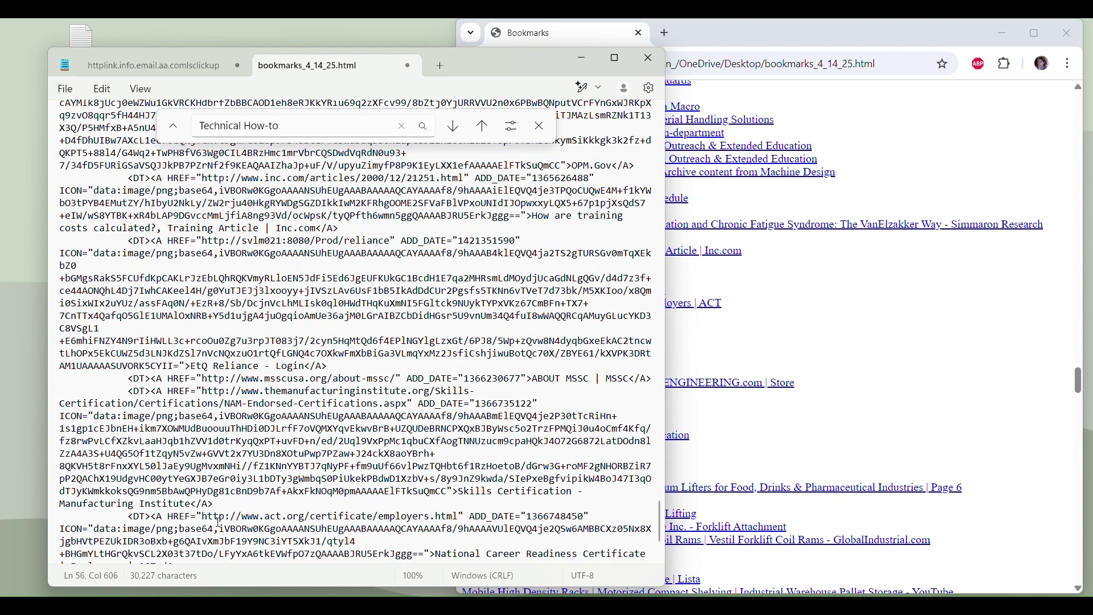
{"action": "scroll", "coordinate": [218, 522], "scroll_direction": "up", "scroll_amount": 2}
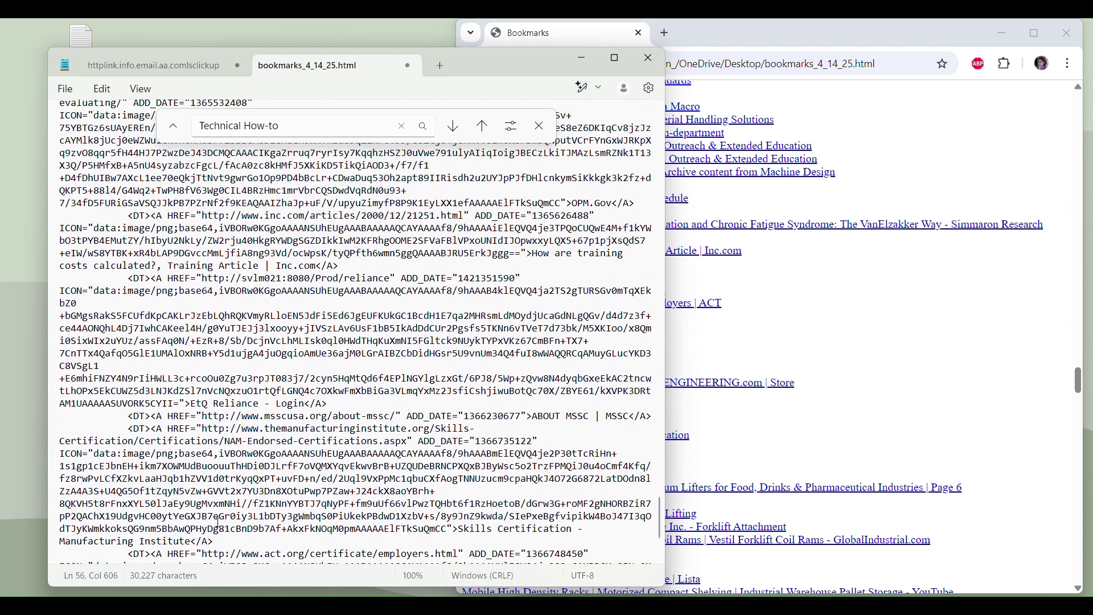
{"action": "scroll", "coordinate": [218, 523], "scroll_direction": "up", "scroll_amount": 20}
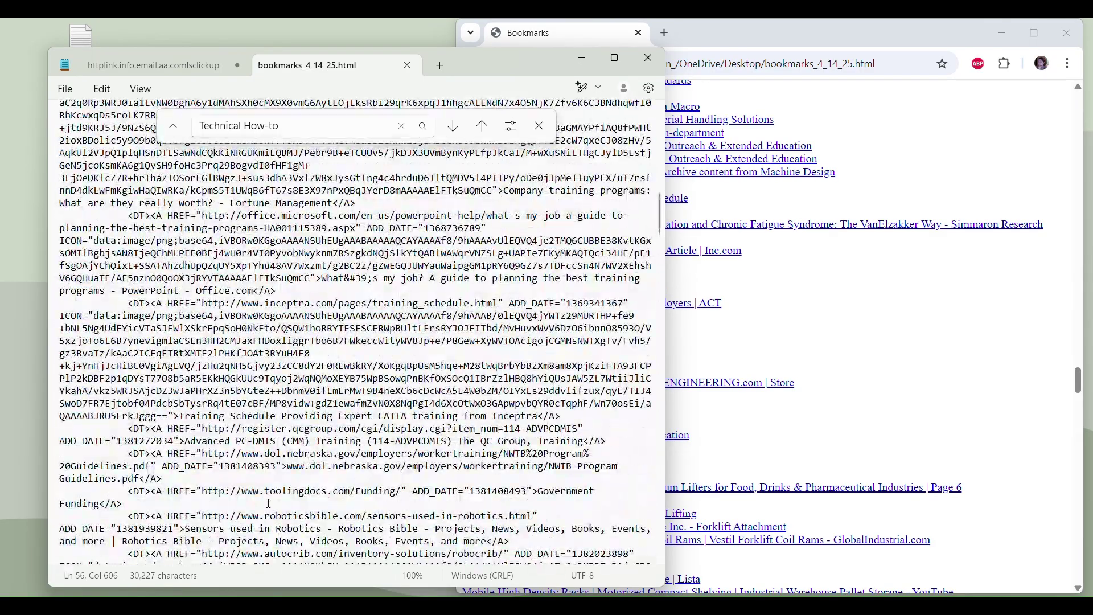
- Switch to Chrome, reload the bookmarks page and review the trimmed list of links
{"action": "left_click", "coordinate": [836, 409]}
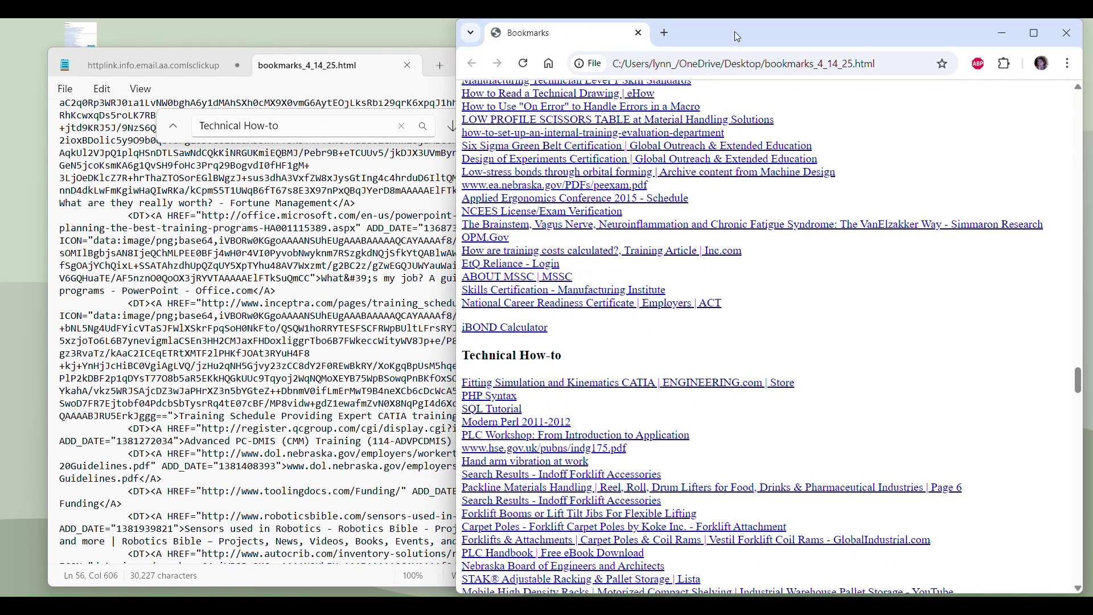
{"action": "left_click_drag", "start_coordinate": [734, 31], "coordinate": [731, 56]}
{"action": "scroll", "coordinate": [922, 353], "scroll_direction": "up", "scroll_amount": 4}
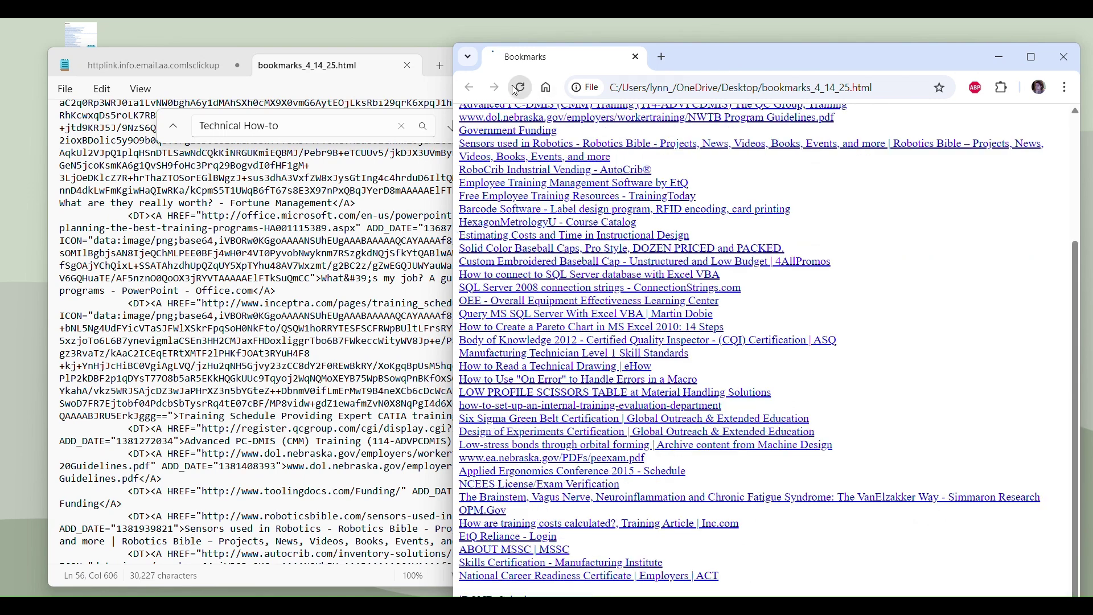
{"action": "scroll", "coordinate": [922, 353], "scroll_direction": "up", "scroll_amount": 3}
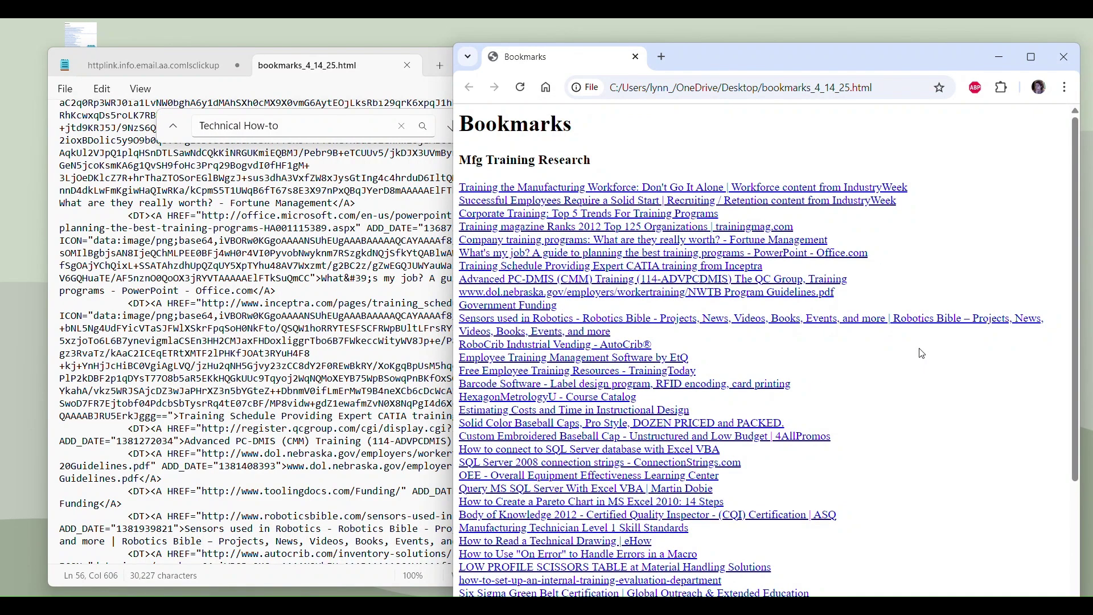
{"action": "scroll", "coordinate": [901, 386], "scroll_direction": "down", "scroll_amount": 3}
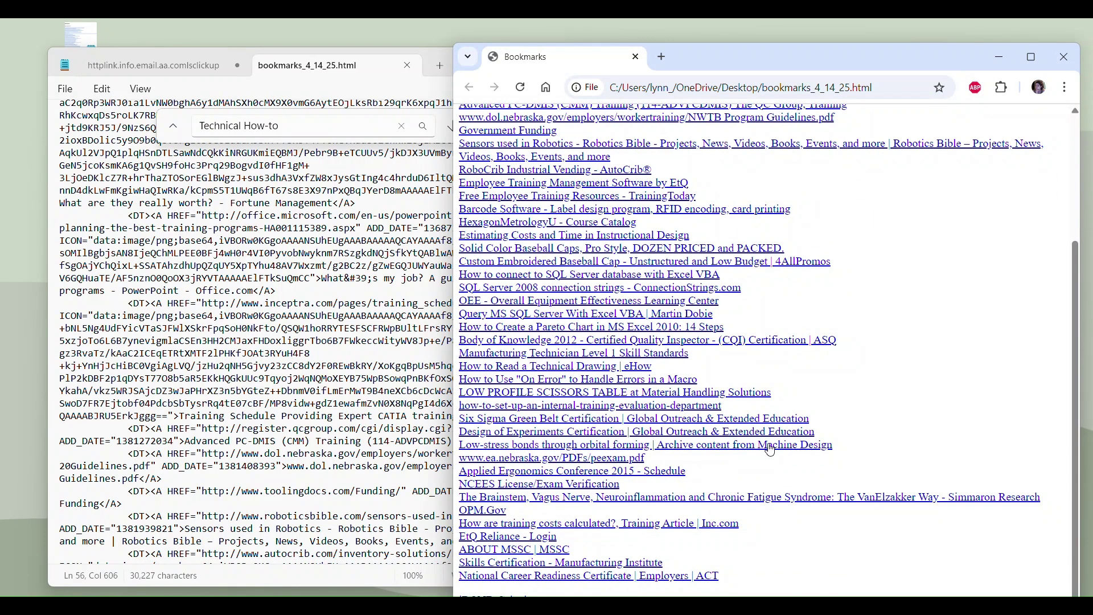
- Test the National Career Readiness Certificate | Employers | ACT link and return to the top of the bookmarks page
{"action": "left_click", "coordinate": [706, 574]}
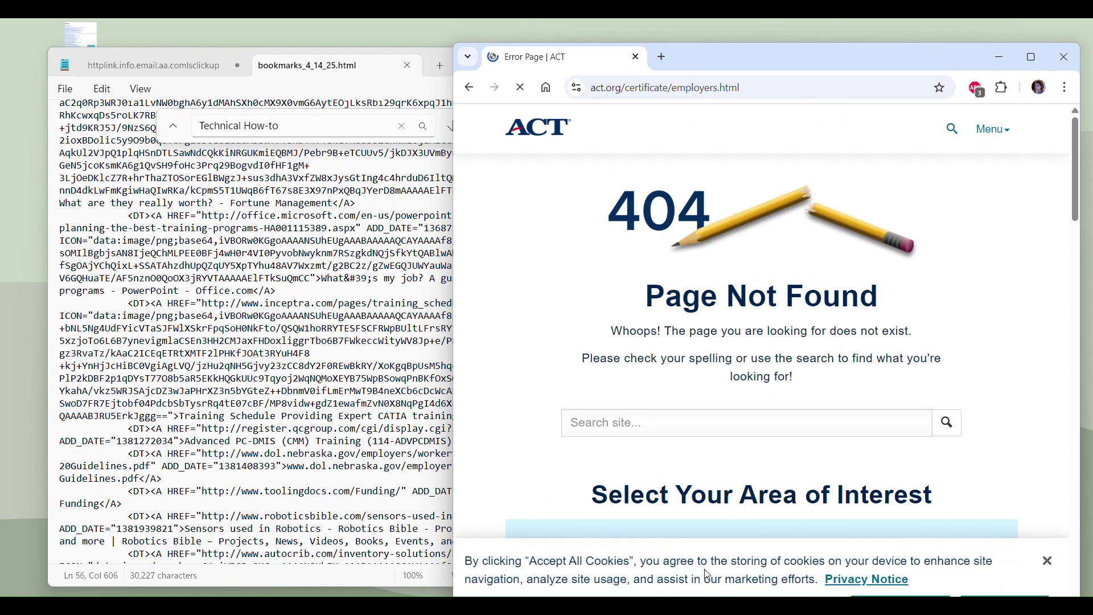
{"action": "scroll", "coordinate": [705, 569], "scroll_direction": "down", "scroll_amount": 10}
{"action": "scroll", "coordinate": [708, 575], "scroll_direction": "down", "scroll_amount": 10}
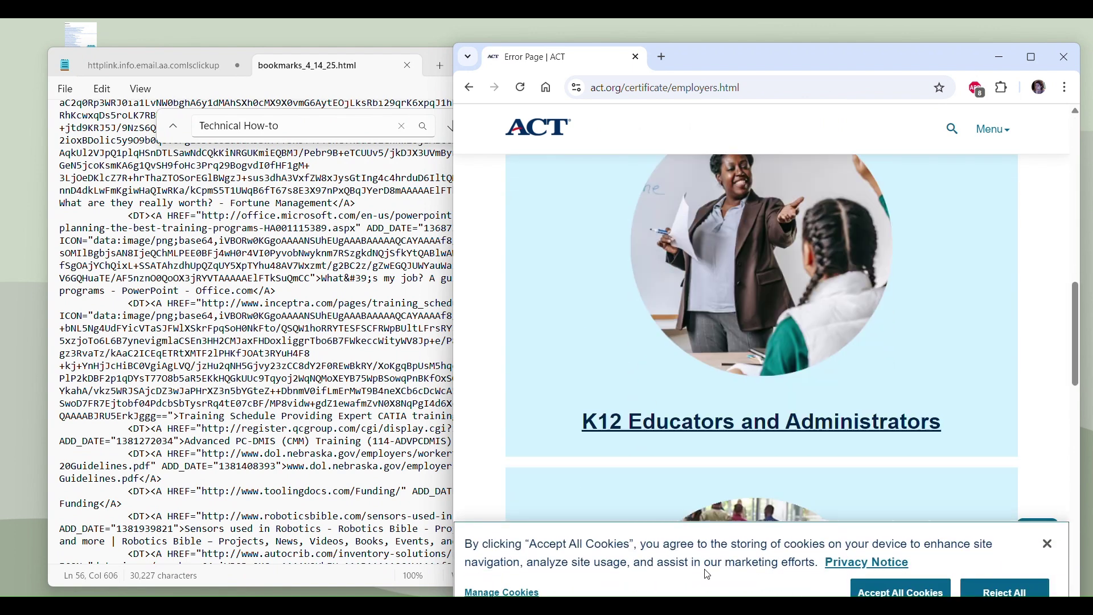
{"action": "scroll", "coordinate": [707, 575], "scroll_direction": "up", "scroll_amount": 2}
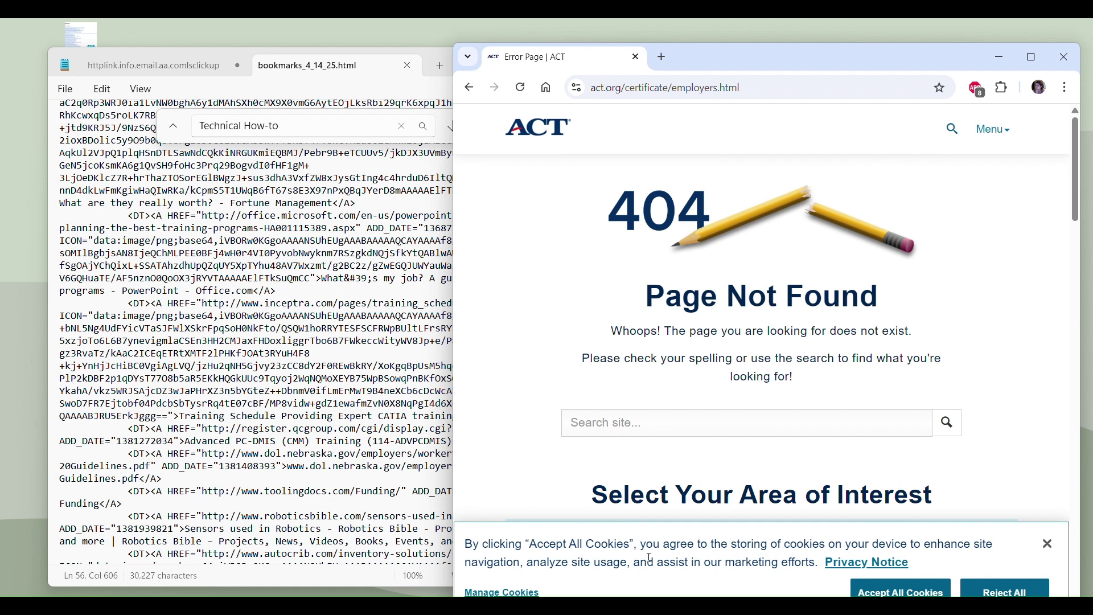
{"action": "left_click", "coordinate": [471, 87]}
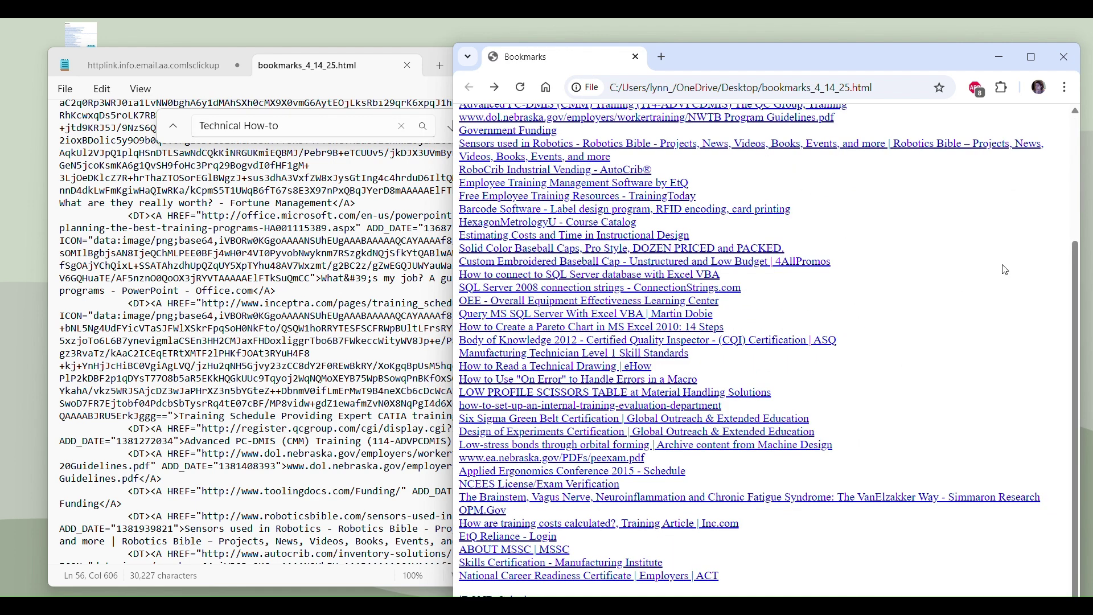
{"action": "scroll", "coordinate": [1005, 269], "scroll_direction": "up", "scroll_amount": 3}
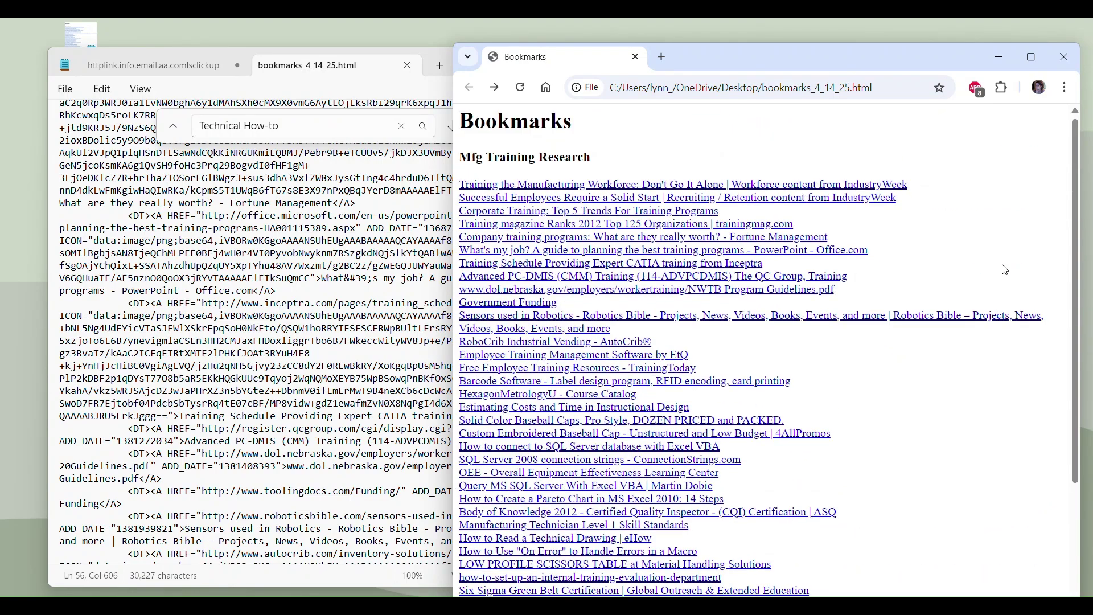
- Copy the Mfg Training Research heading text from the bookmarks page
{"action": "scroll", "coordinate": [1005, 270], "scroll_direction": "down", "scroll_amount": 3}
{"action": "scroll", "coordinate": [1006, 270], "scroll_direction": "up", "scroll_amount": 3}
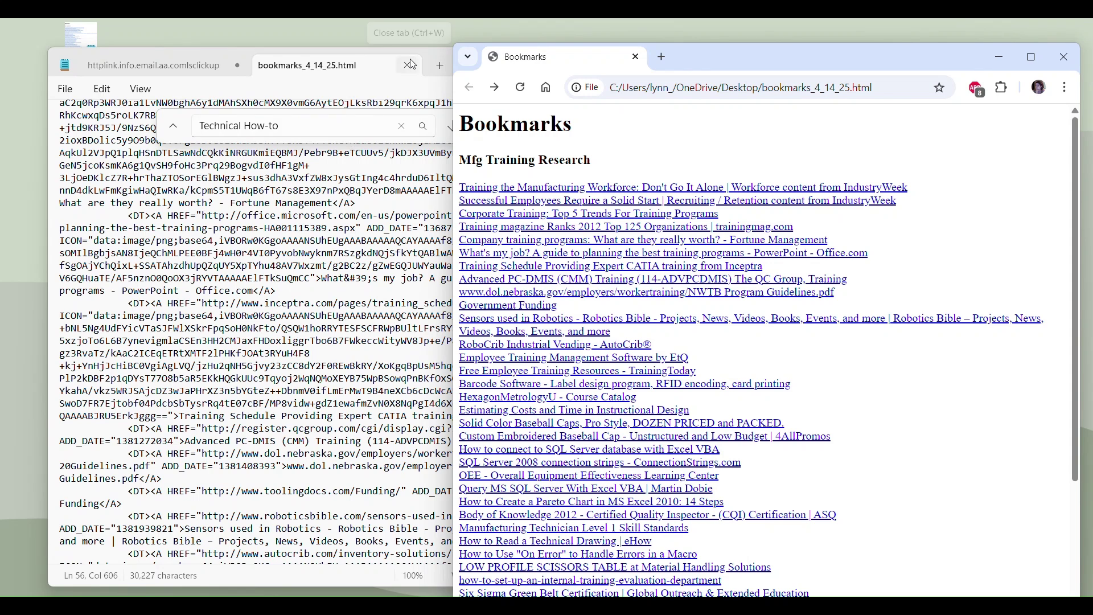
{"action": "mouse_move", "coordinate": [919, 67]}
{"action": "left_mouse_down"}
{"action": "mouse_move", "coordinate": [922, 85]}
{"action": "mouse_move", "coordinate": [921, 41]}
{"action": "mouse_move", "coordinate": [926, 68]}
{"action": "left_mouse_up"}
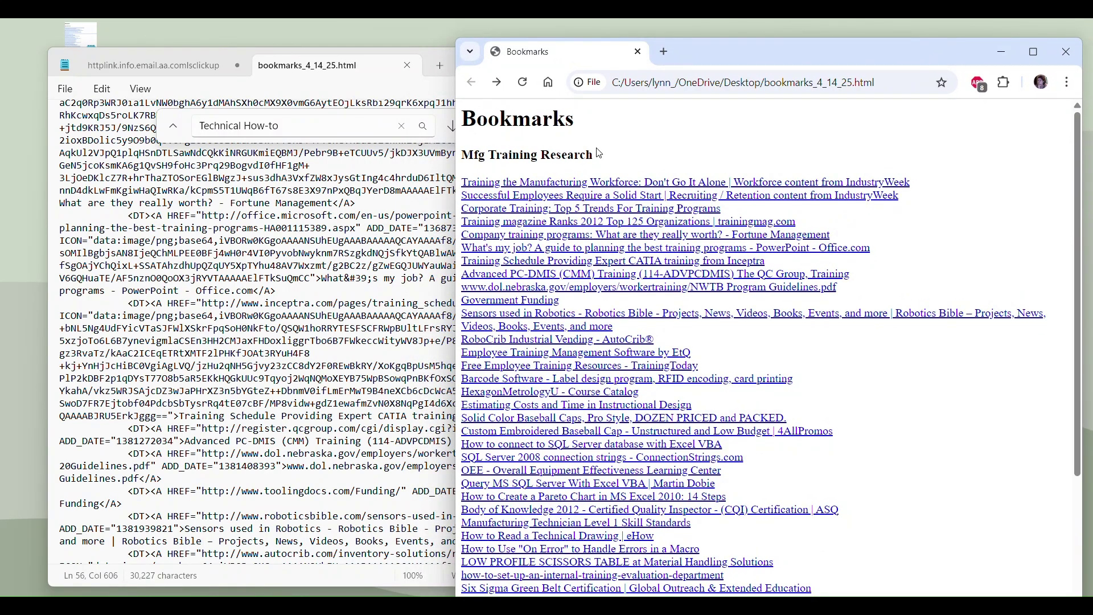
{"action": "left_click_drag", "start_coordinate": [479, 172], "coordinate": [464, 159]}
{"action": "key", "text": "ctrl+c"}
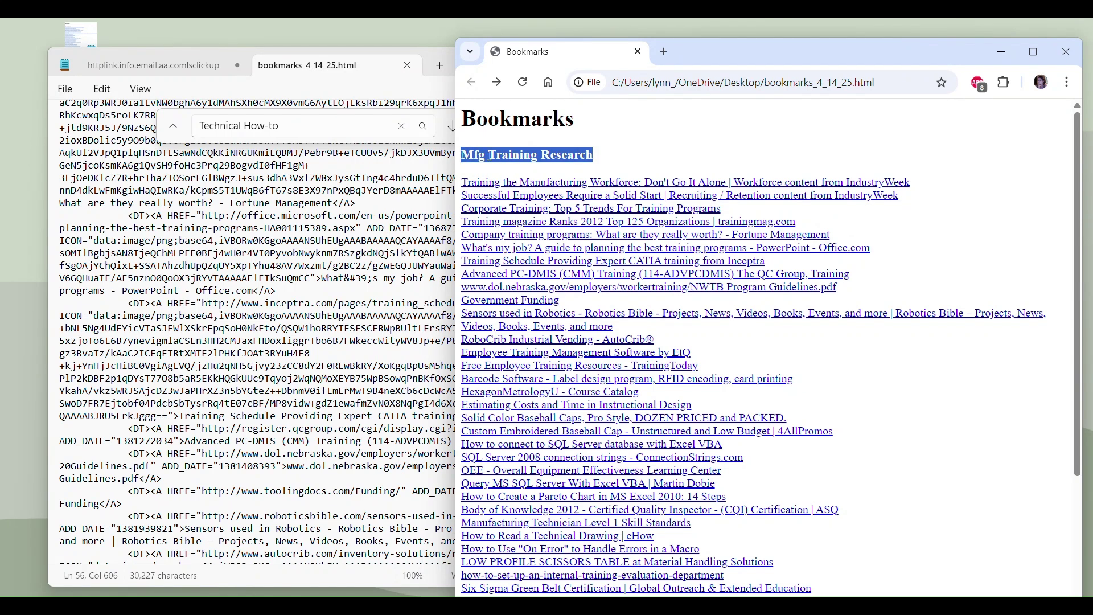
- Switch to Notepad and start saving a copy of bookmarks_4_14_25.html under the name bookmarks_Mfg Training Research_2025-04-14
{"action": "left_click", "coordinate": [344, 94]}
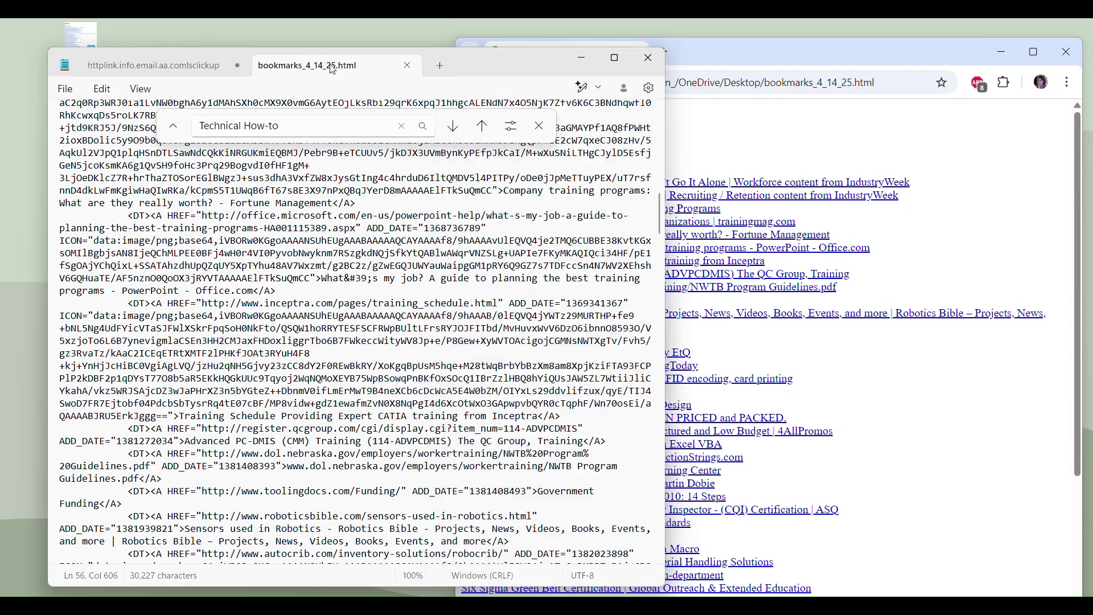
{"action": "left_click", "coordinate": [75, 92]}
{"action": "left_click", "coordinate": [108, 212]}
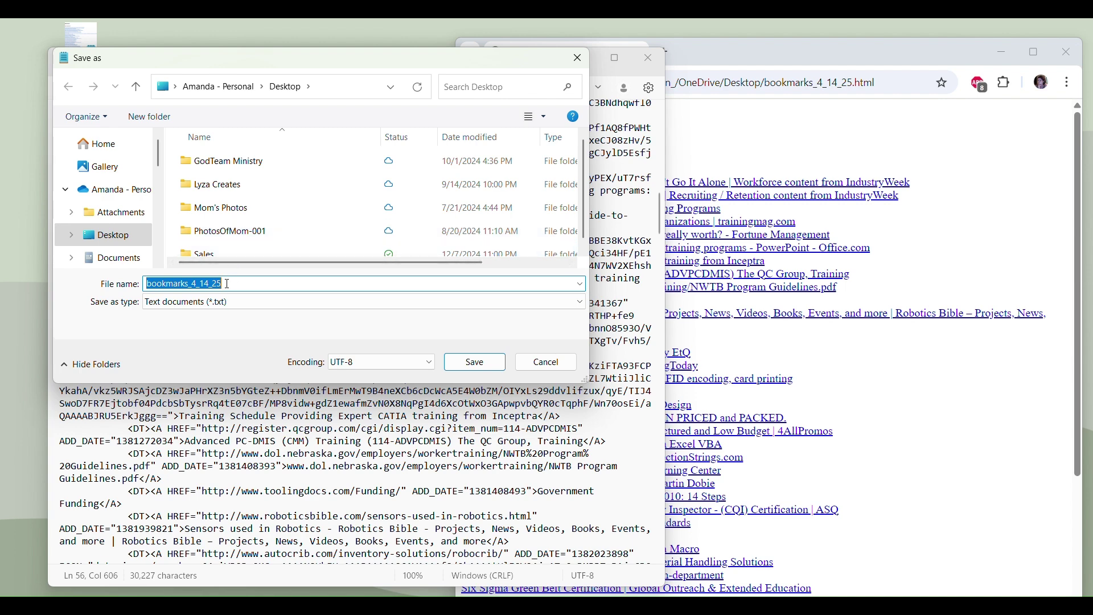
{"action": "left_click_drag", "start_coordinate": [228, 283], "coordinate": [194, 281]}
{"action": "key", "text": "ctrl+v"}
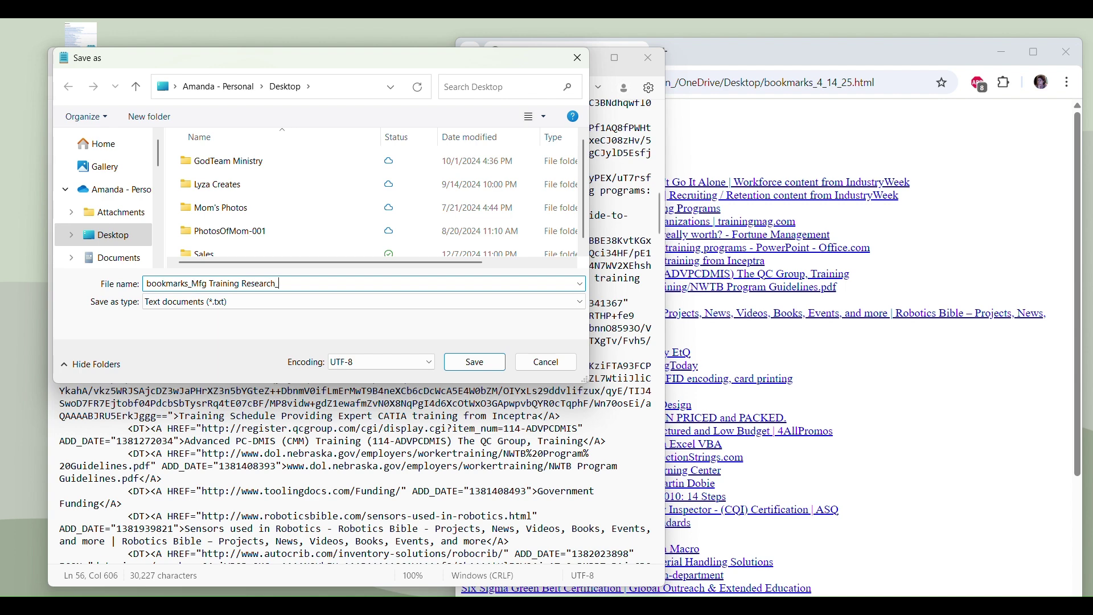
{"action": "type", "text": "_2025-04-14"}
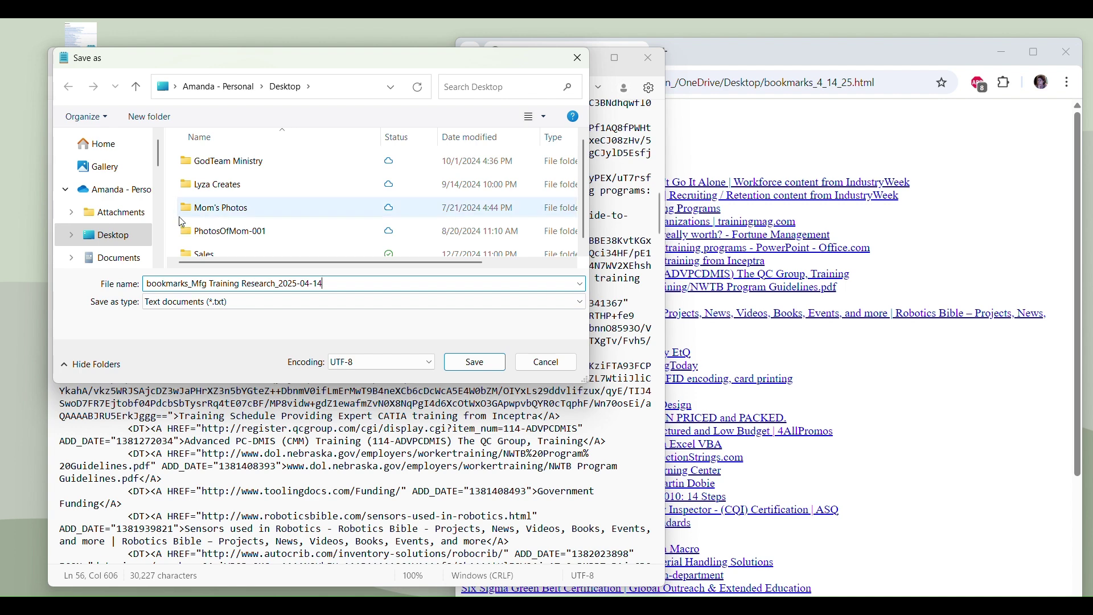
- Set the save location to the Learning folder under Documents, Reference Files, Reference, and look through its subfolders
{"action": "left_click", "coordinate": [132, 260]}
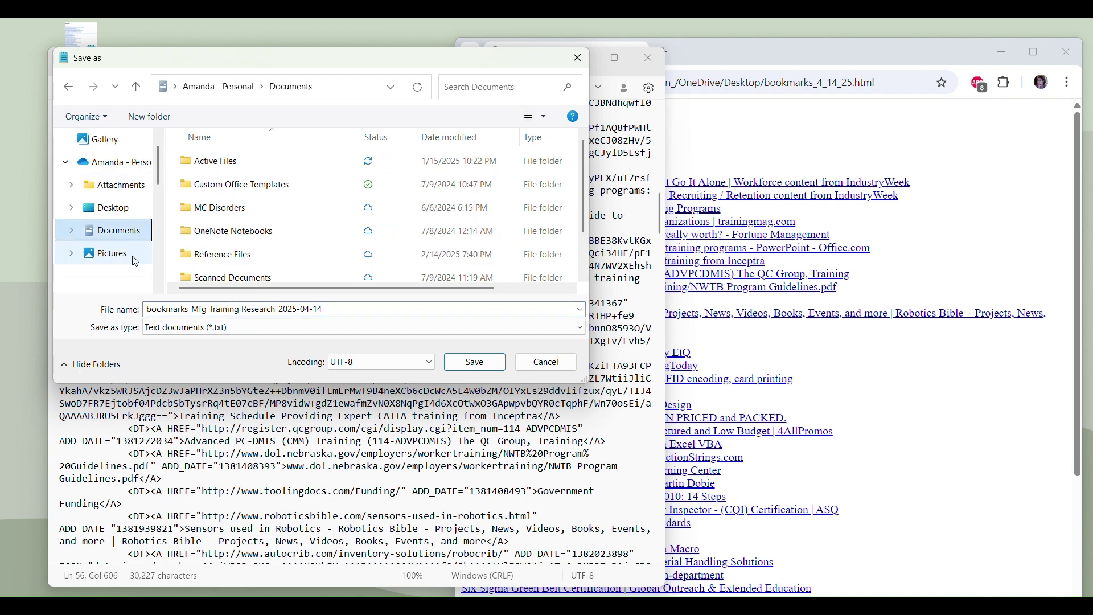
{"action": "double_click", "coordinate": [247, 255]}
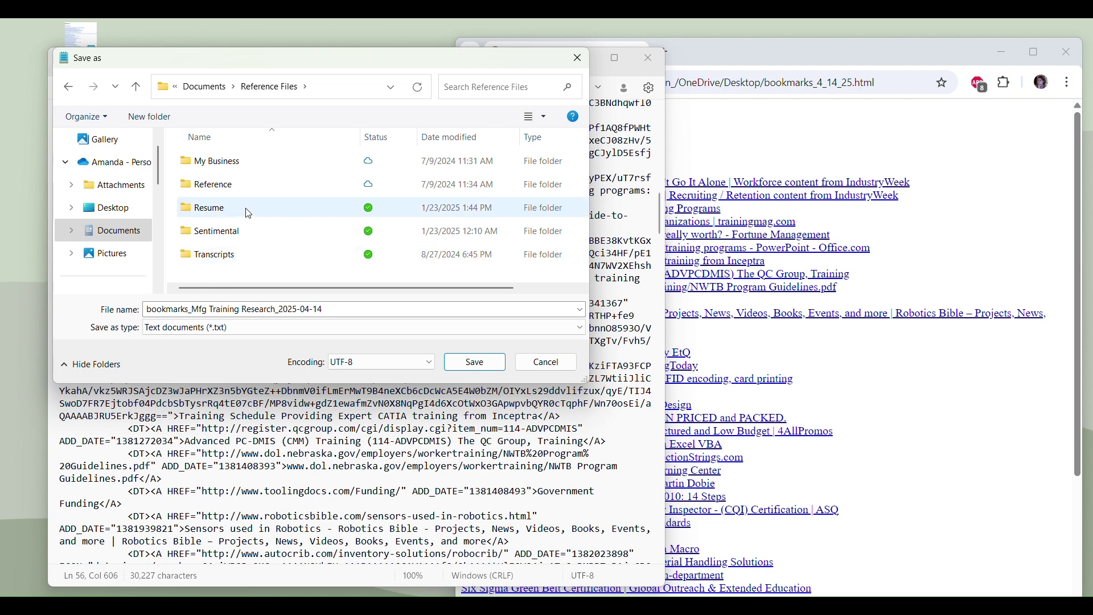
{"action": "left_click", "coordinate": [242, 190]}
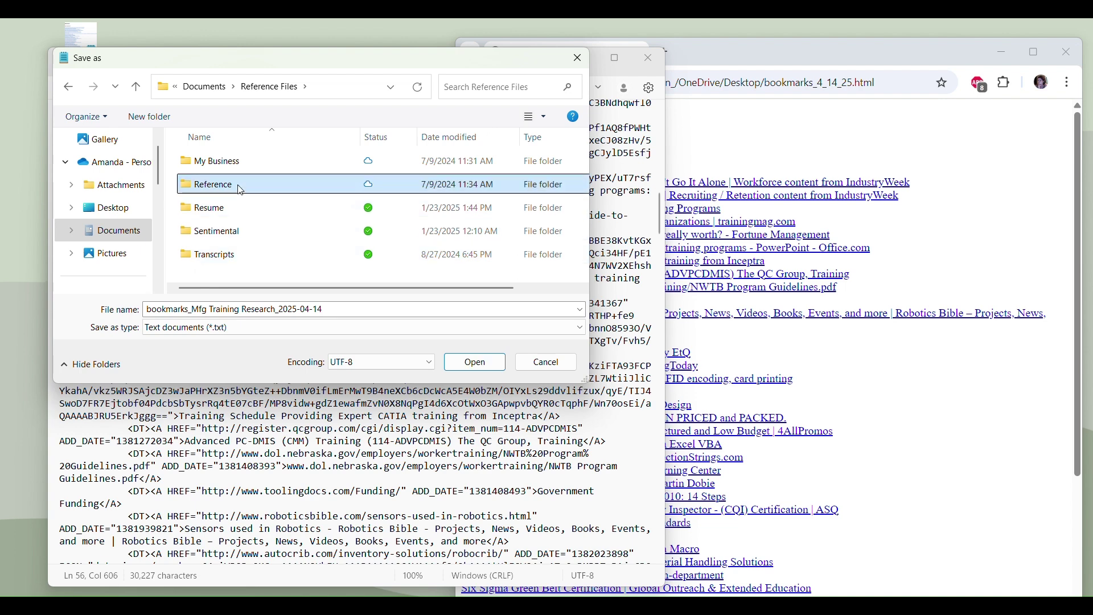
{"action": "double_click", "coordinate": [242, 191]}
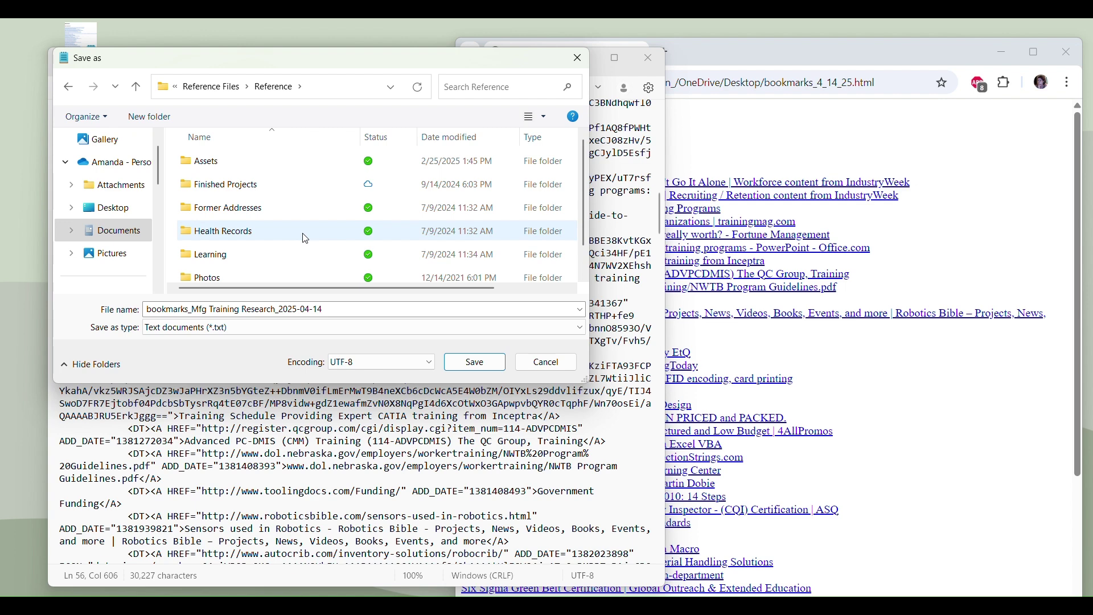
{"action": "scroll", "coordinate": [306, 238], "scroll_direction": "down", "scroll_amount": 1}
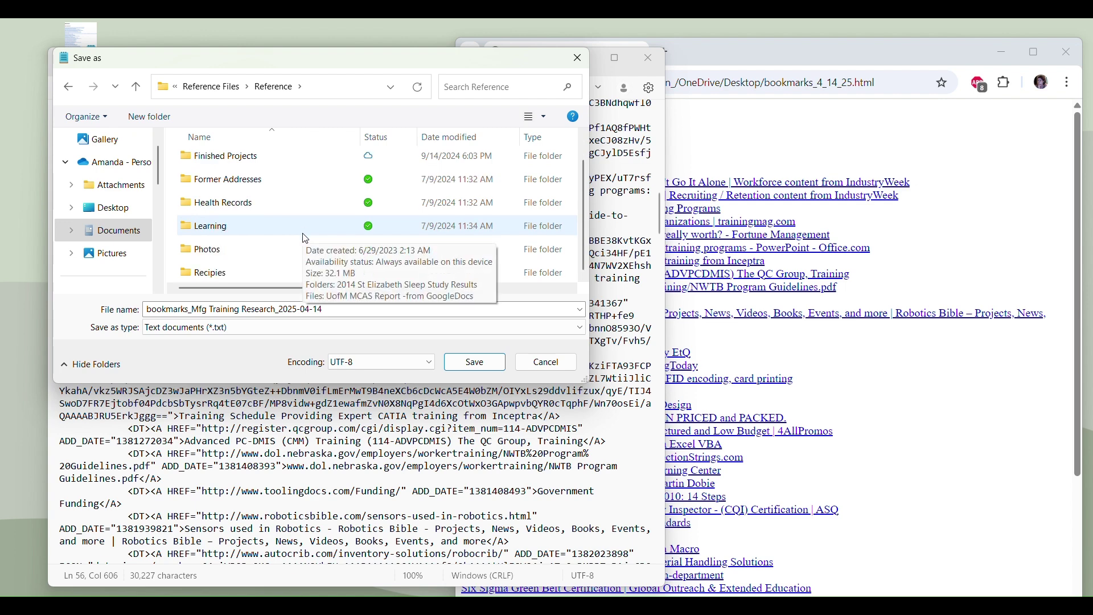
{"action": "double_click", "coordinate": [250, 230]}
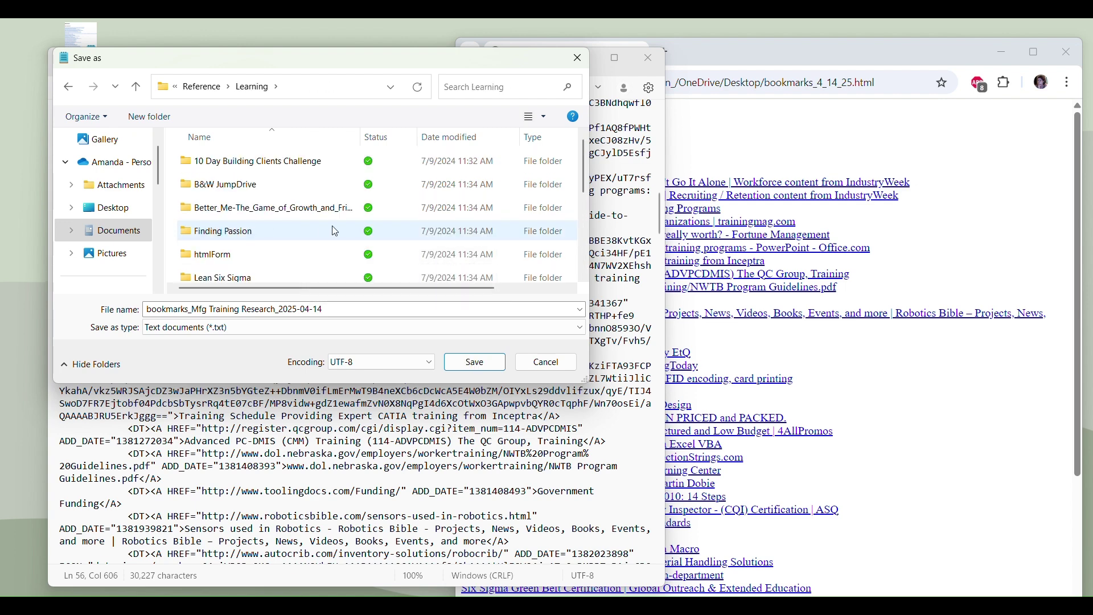
{"action": "scroll", "coordinate": [335, 231], "scroll_direction": "down", "scroll_amount": 3}
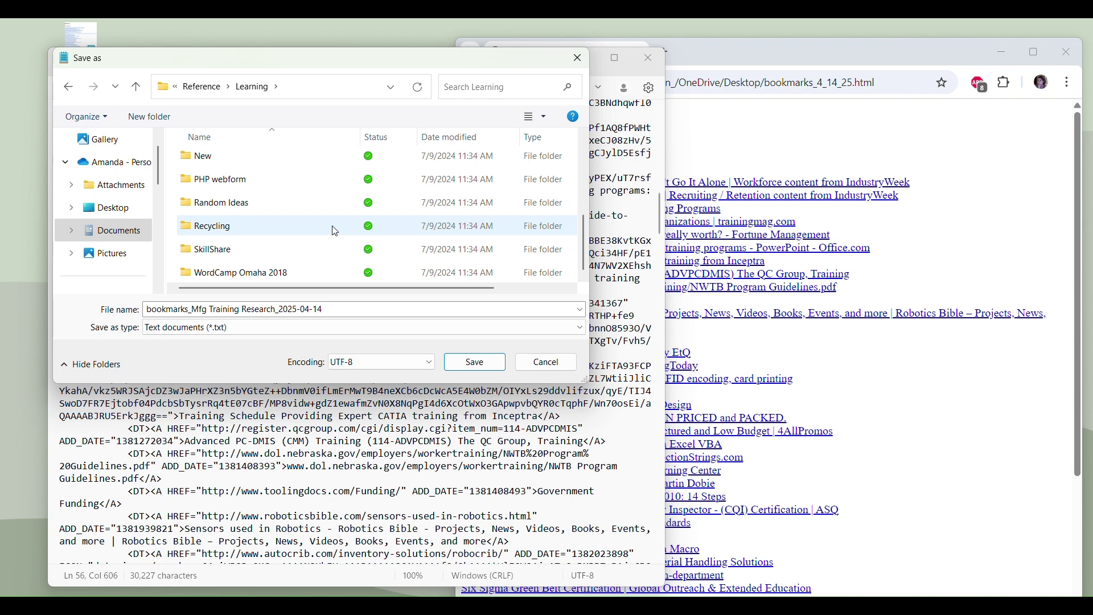
{"action": "scroll", "coordinate": [335, 231], "scroll_direction": "up", "scroll_amount": 1}
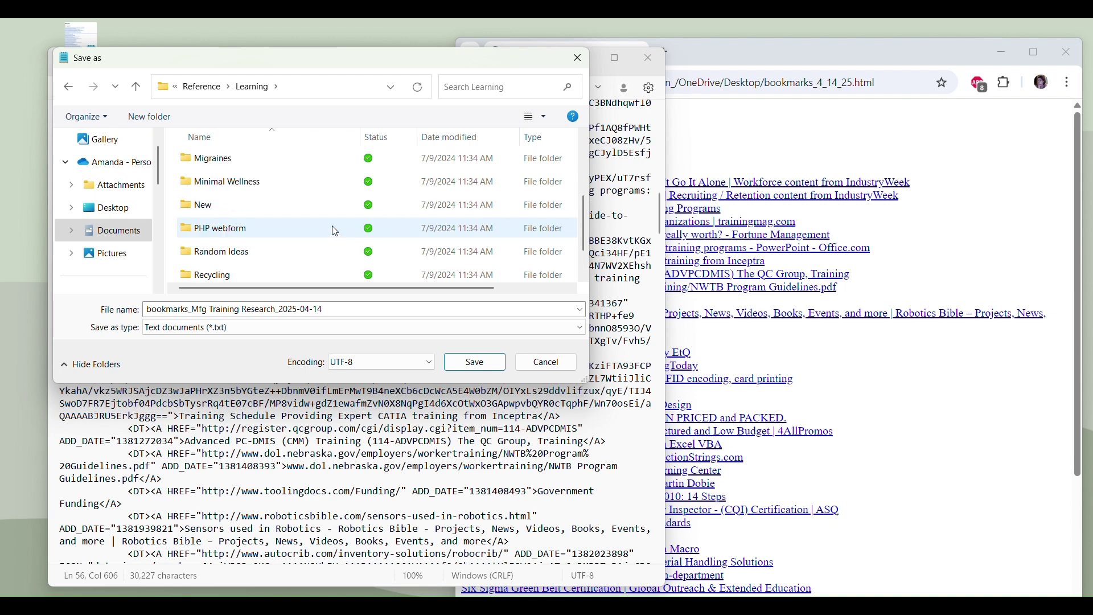
{"action": "scroll", "coordinate": [335, 231], "scroll_direction": "up", "scroll_amount": 3}
{"action": "scroll", "coordinate": [336, 232], "scroll_direction": "down", "scroll_amount": 3}
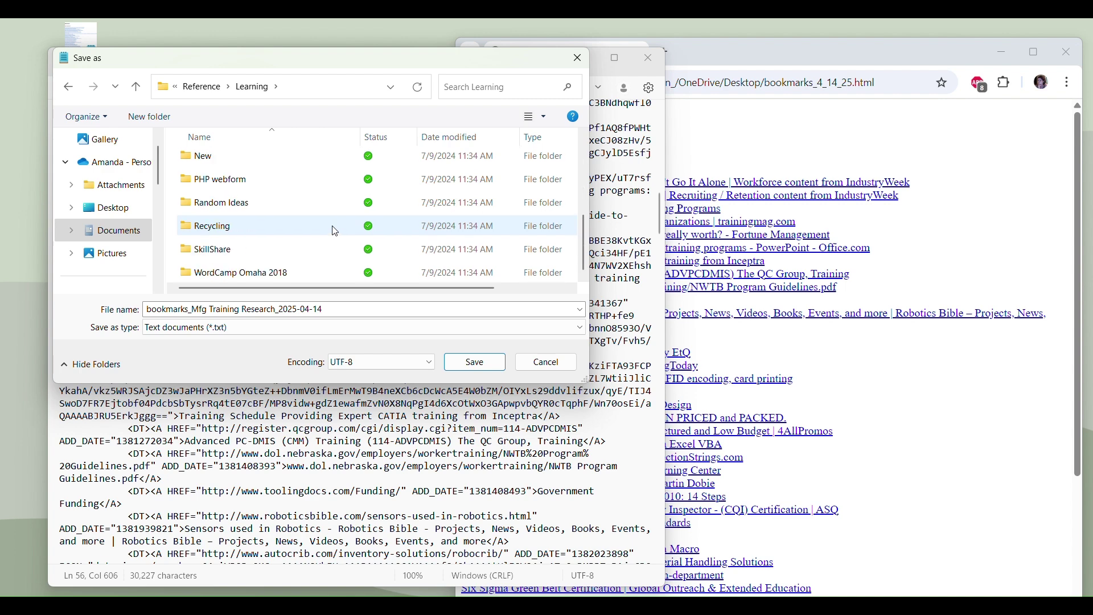
- Create a folder named Industrial Engineering inside Learning and open it as the save location
{"action": "left_click", "coordinate": [158, 117]}
{"action": "type", "text": "I"}
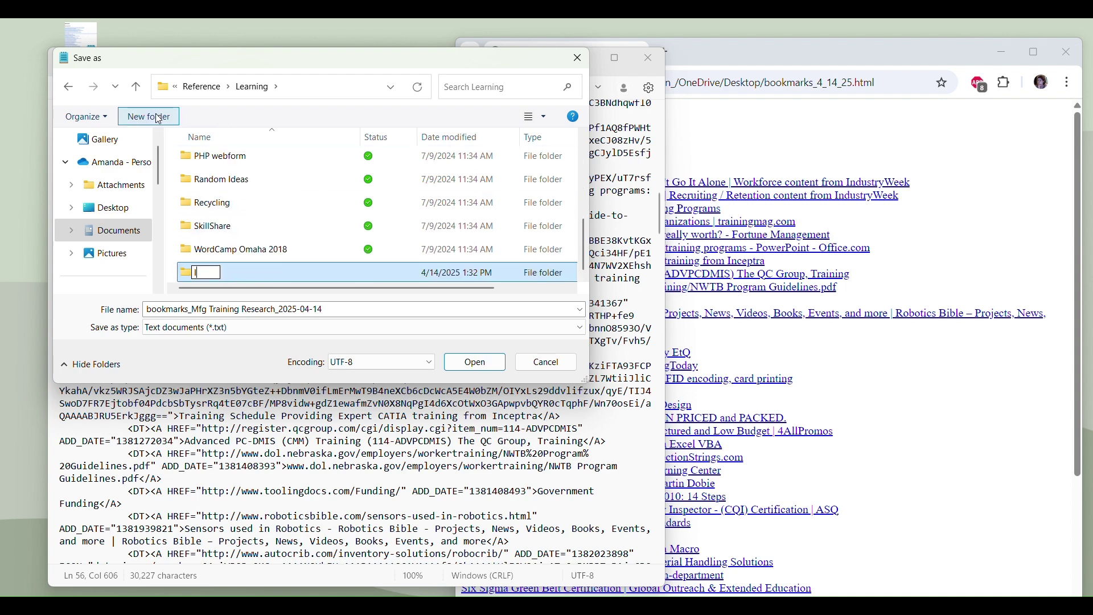
{"action": "type", "text": "ndustrial Engi"}
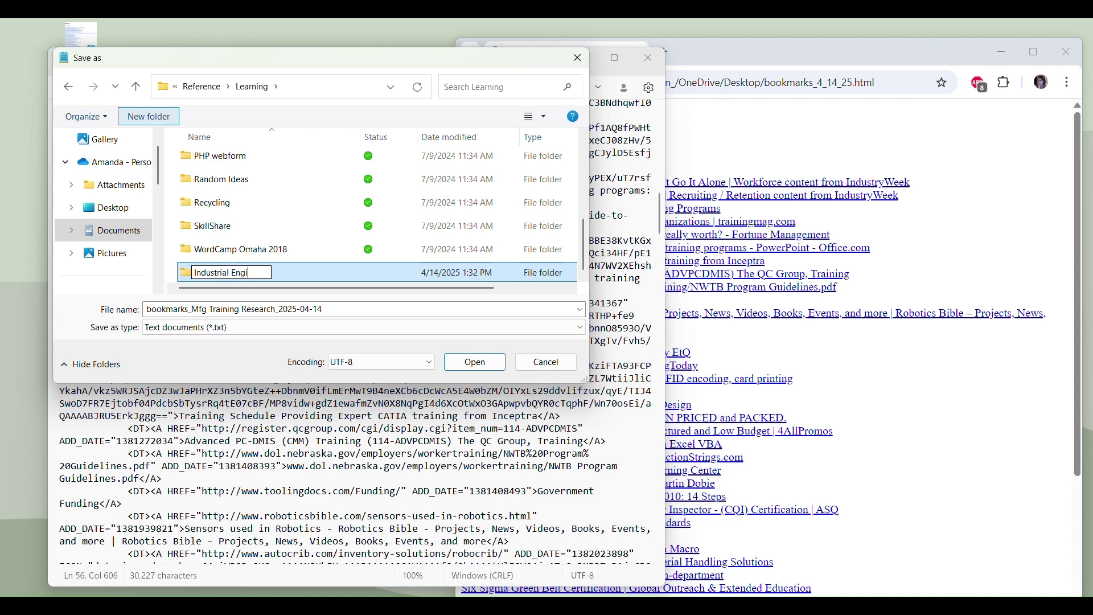
{"action": "type", "text": "neering"}
{"action": "key", "text": "Return"}
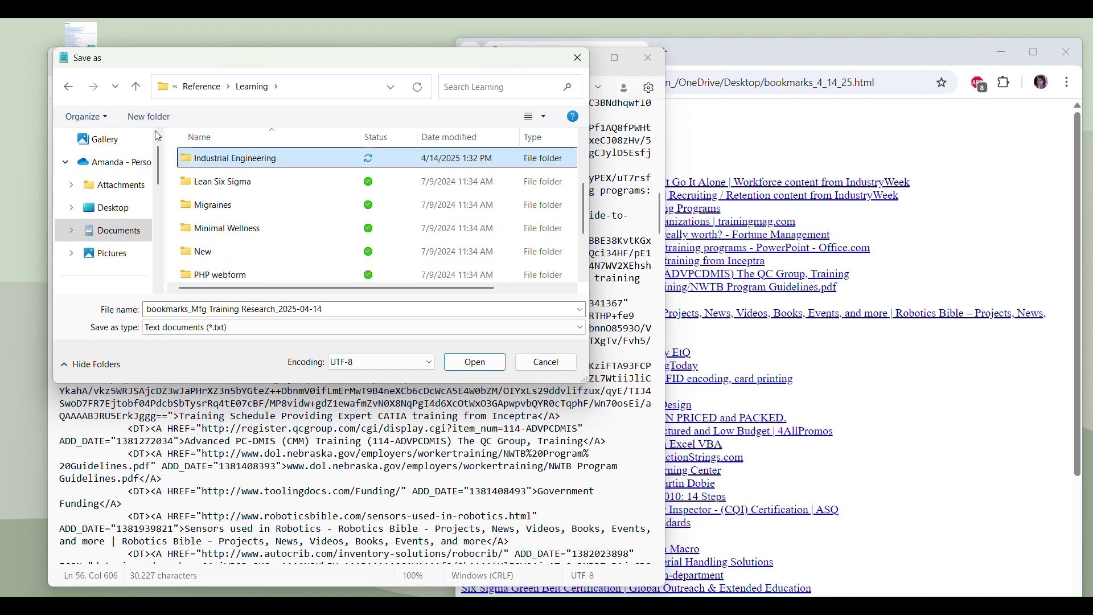
{"action": "double_click", "coordinate": [228, 157]}
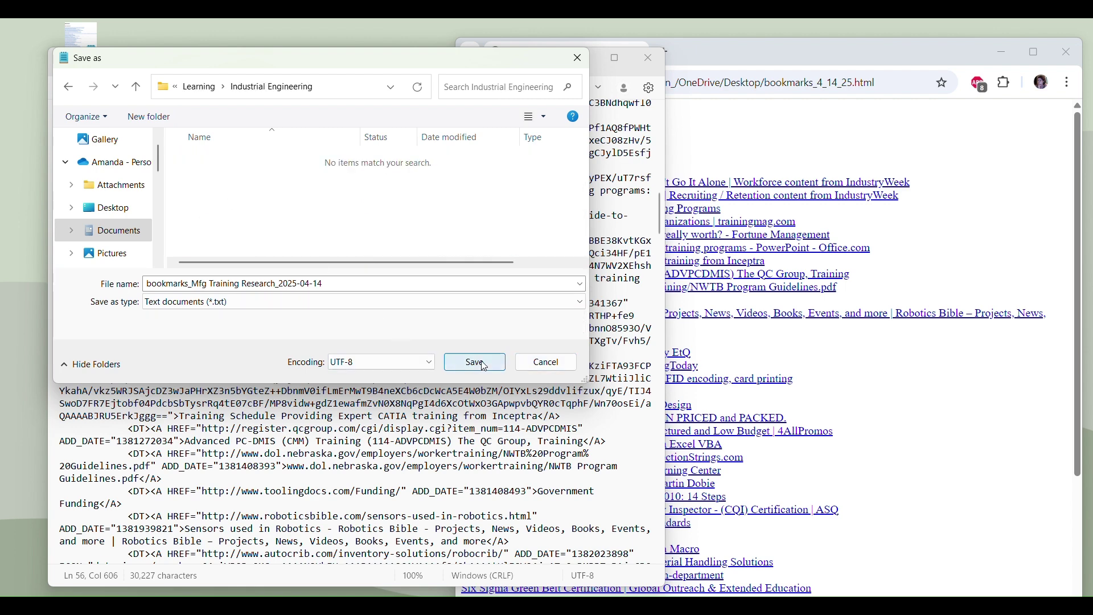
- Add the .html extension to the file name and save bookmarks_Mfg Training Research_2025-04-14.html in the Industrial Engineering folder
{"action": "left_click", "coordinate": [302, 300]}
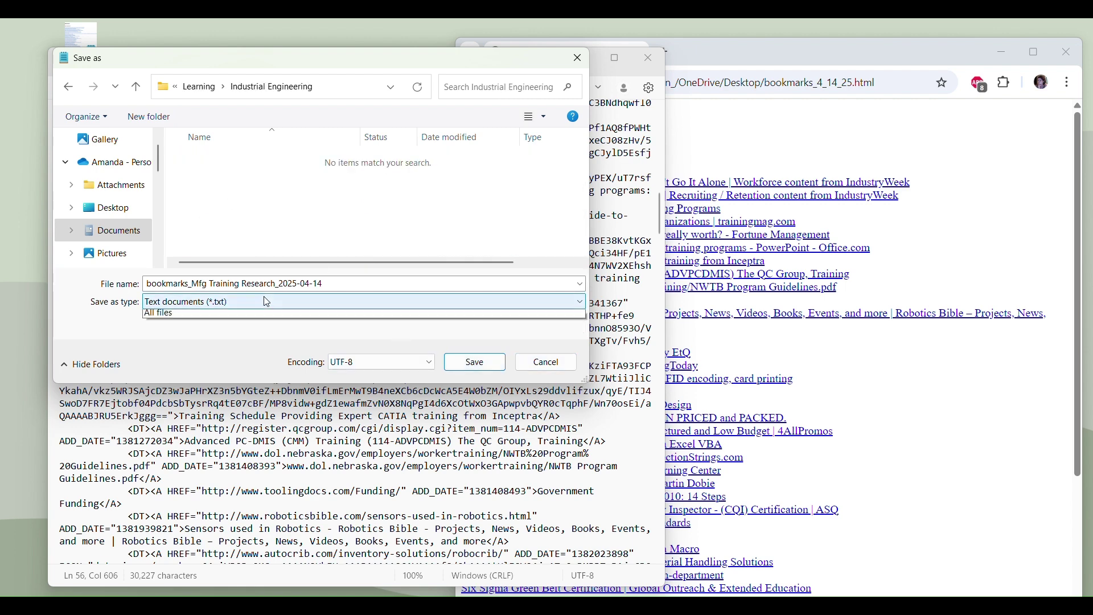
{"action": "left_click", "coordinate": [349, 282]}
{"action": "left_click", "coordinate": [348, 282]}
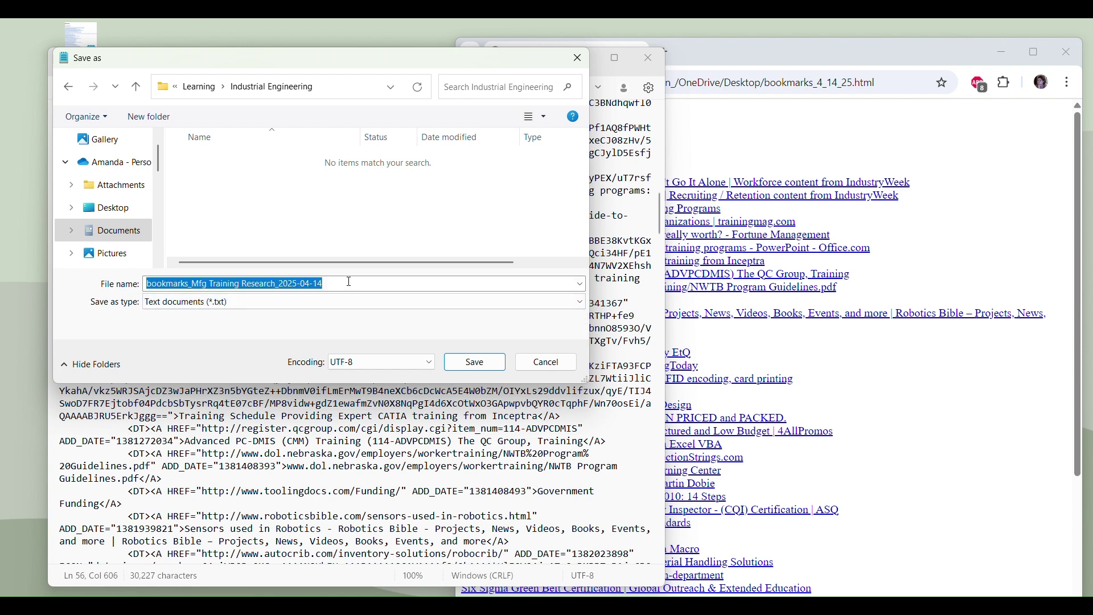
{"action": "left_click", "coordinate": [349, 282]}
{"action": "type", "text": ".h"}
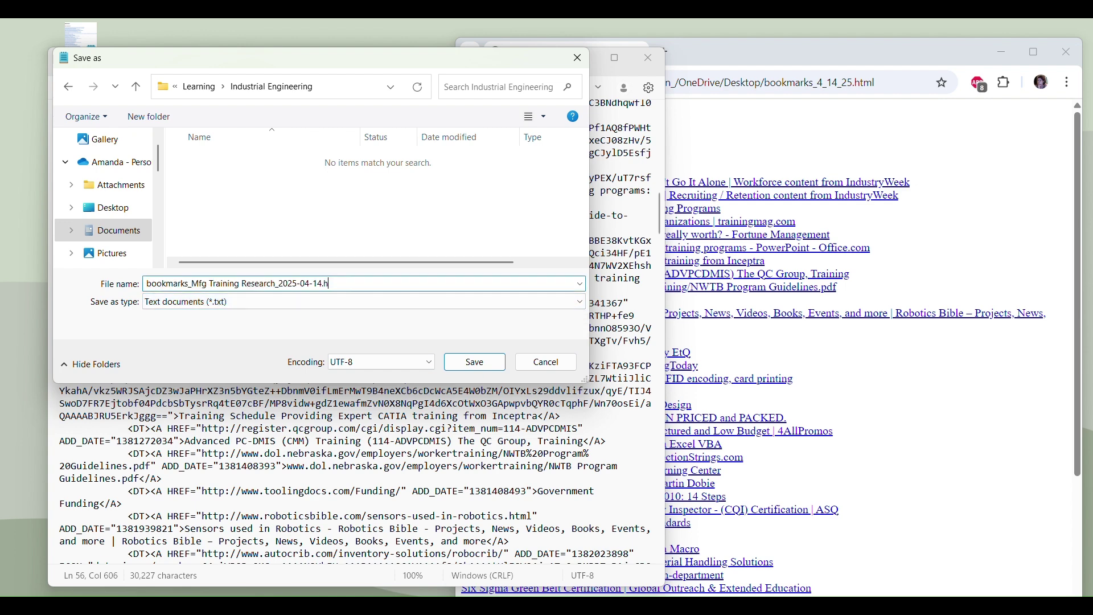
{"action": "type", "text": "tml"}
{"action": "left_click", "coordinate": [485, 360]}
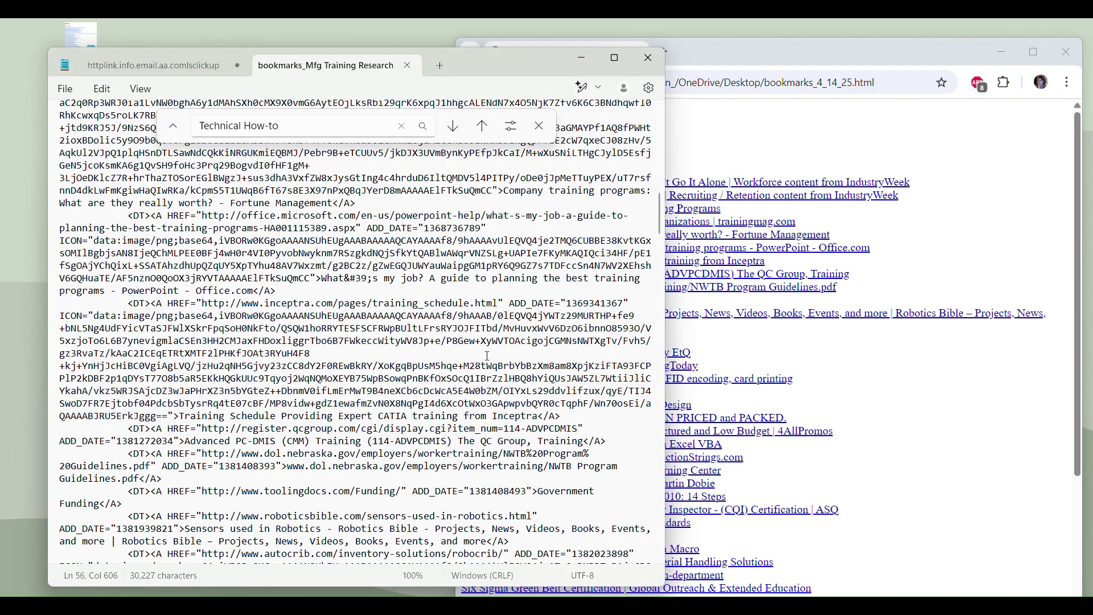